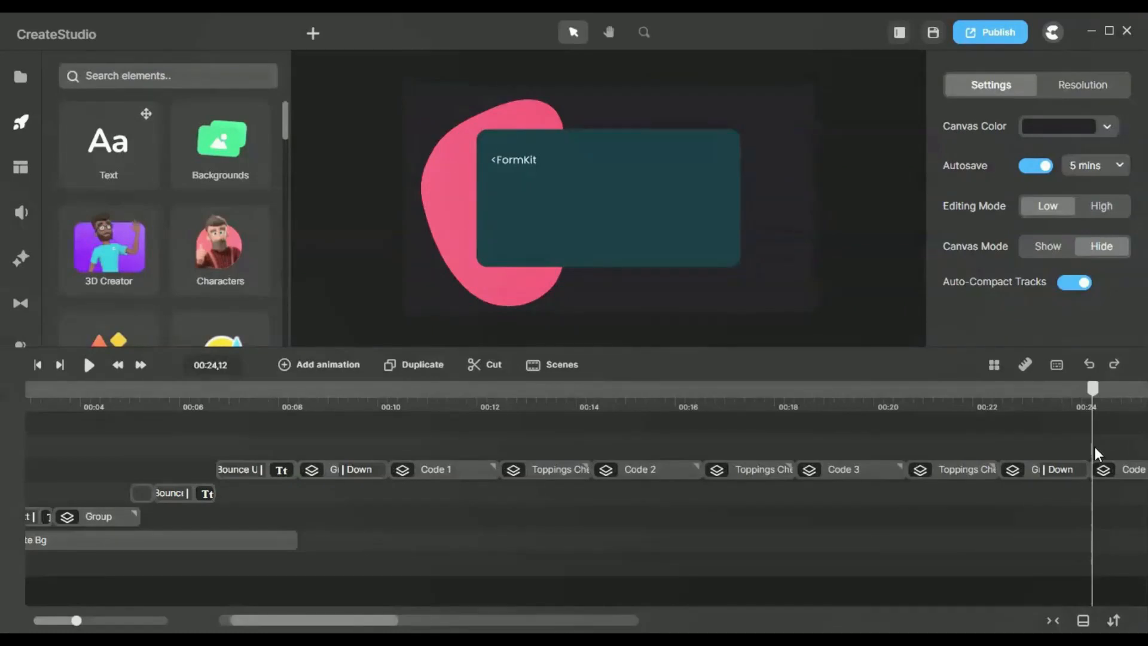
# - Review the timeline around 00:08, from the "for Vue 3" text to the "Everything you need in" group, and select that group
pyautogui.moveTo(1089, 402); pyautogui.dragTo(1087, 402)
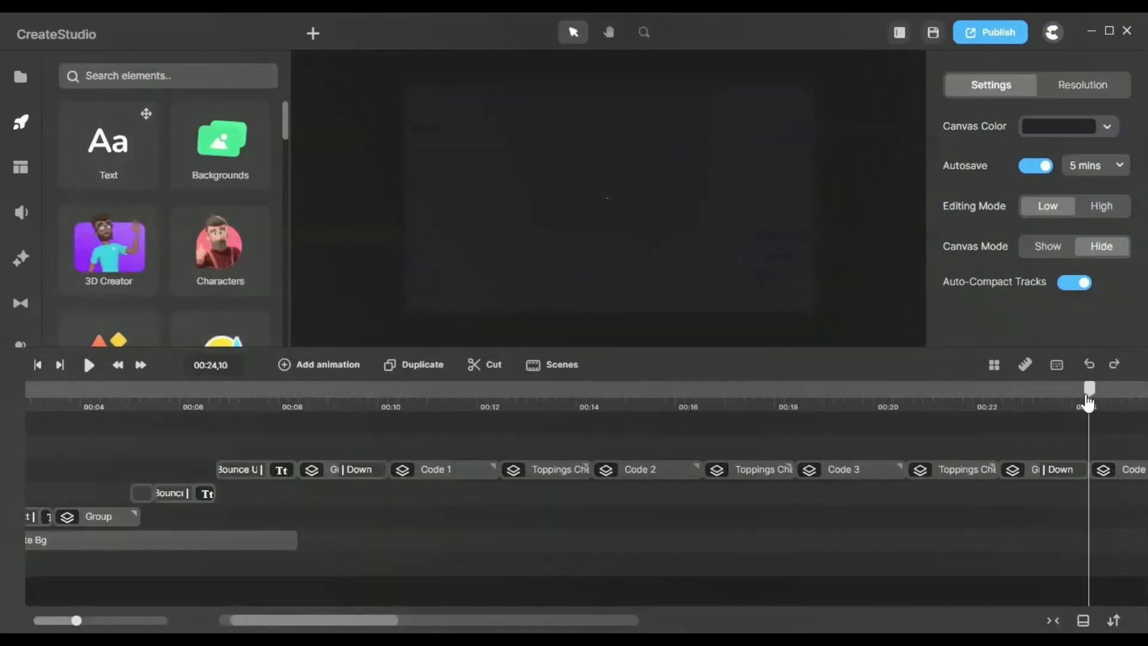
pyautogui.moveTo(310, 400)
pyautogui.mouseDown()
pyautogui.moveTo(839, 424)
pyautogui.moveTo(292, 406)
pyautogui.mouseUp()
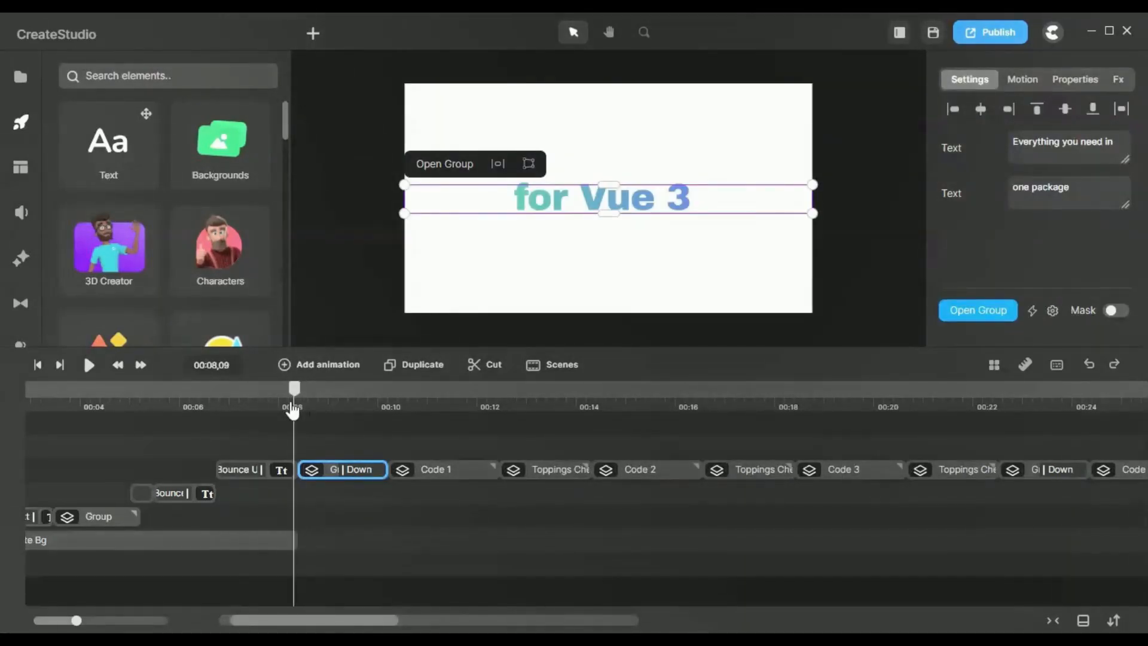
pyautogui.click(280, 465)
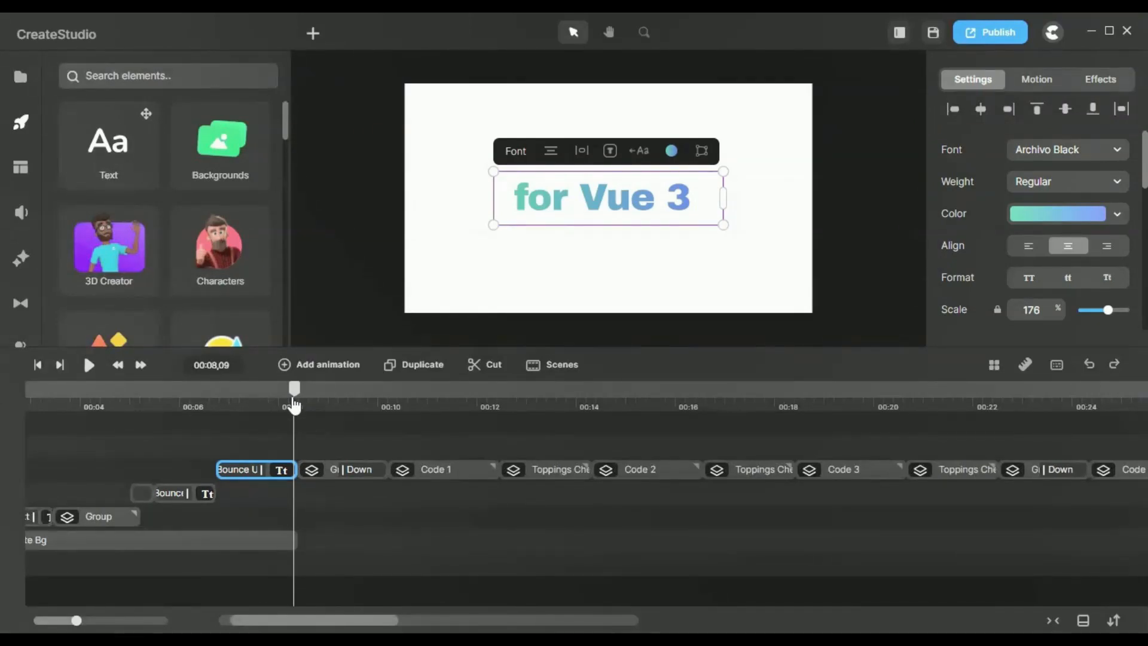
pyautogui.moveTo(293, 405); pyautogui.dragTo(320, 408)
pyautogui.click(331, 476)
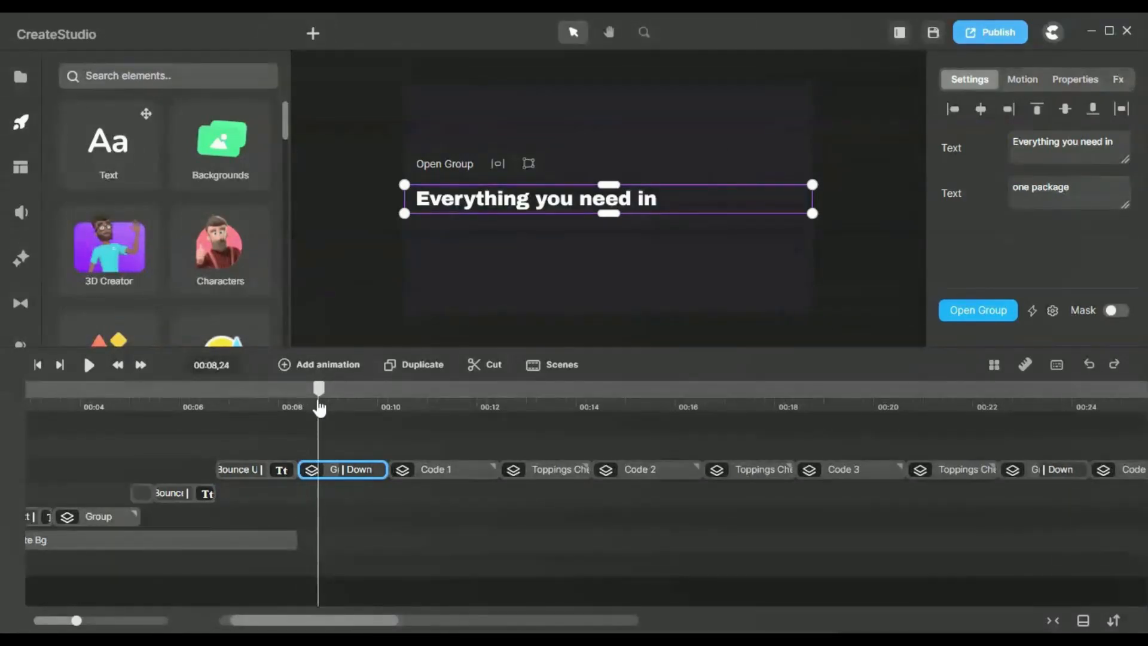
# - Examine the "Everything you need in" group close up on the timeline, including its neighbouring text clip and its Down animation
pyautogui.moveTo(76, 620); pyautogui.dragTo(122, 621)
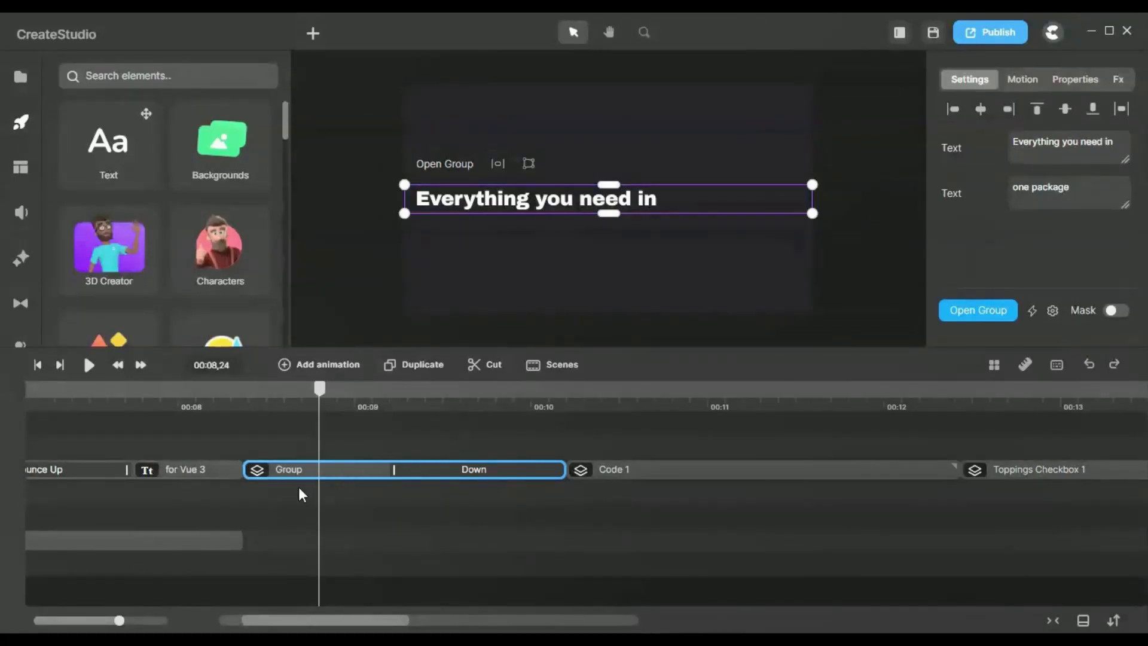
pyautogui.hscroll(-1, 299, 488)
pyautogui.hscroll(-1, 299, 487)
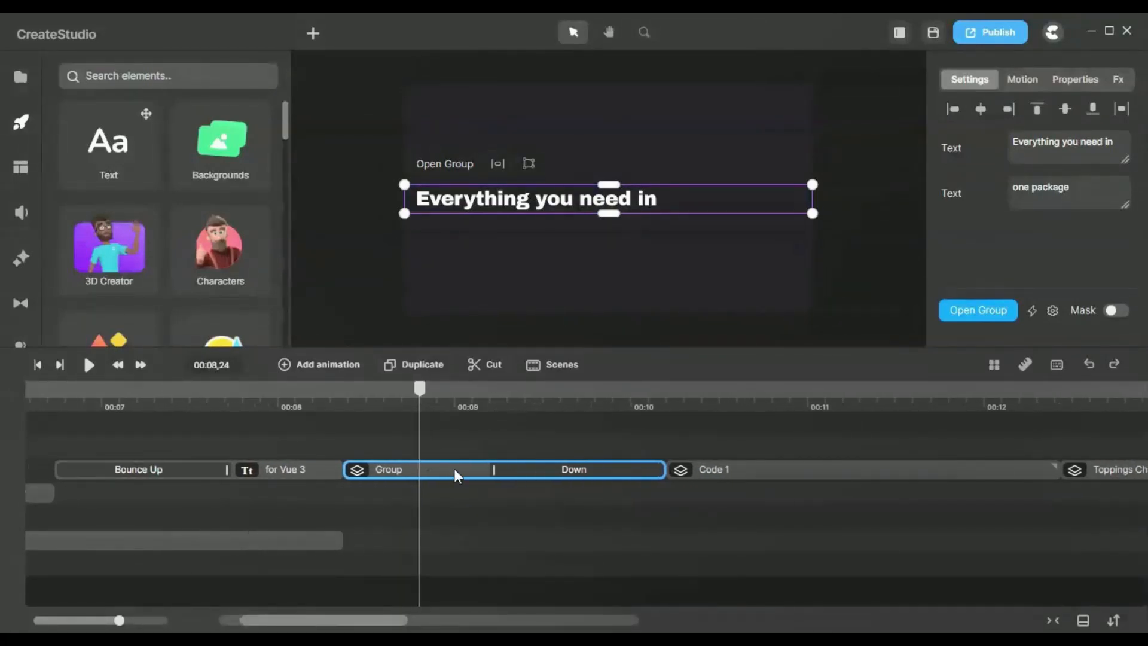
pyautogui.moveTo(421, 393); pyautogui.dragTo(480, 418)
pyautogui.click(296, 473)
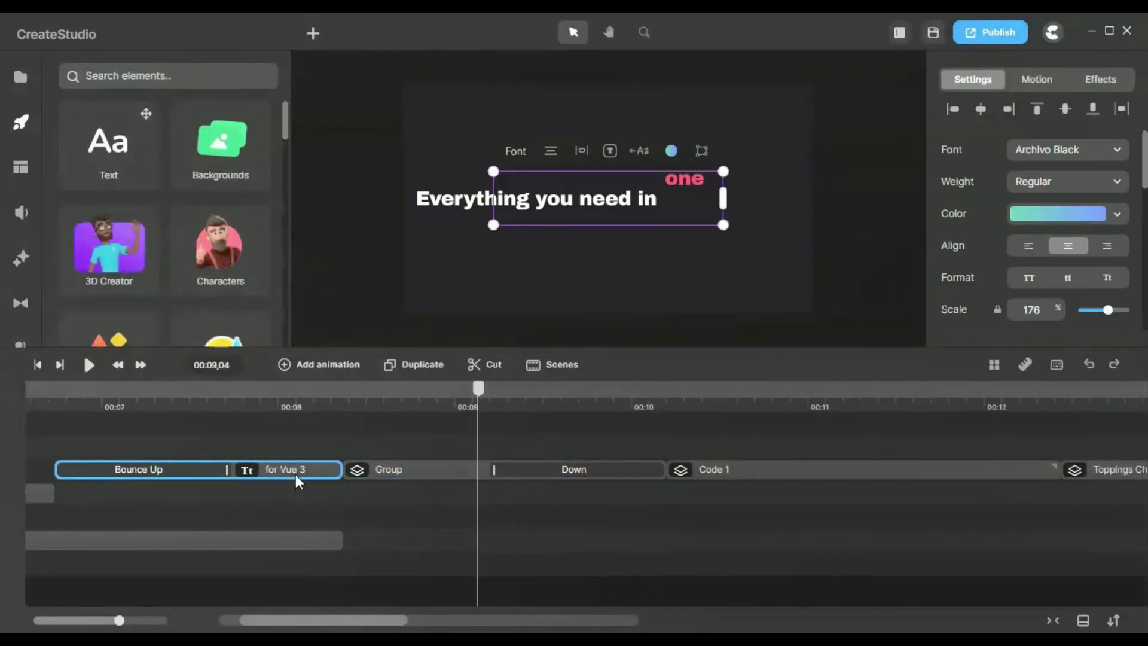
pyautogui.click(443, 469)
pyautogui.click(594, 474)
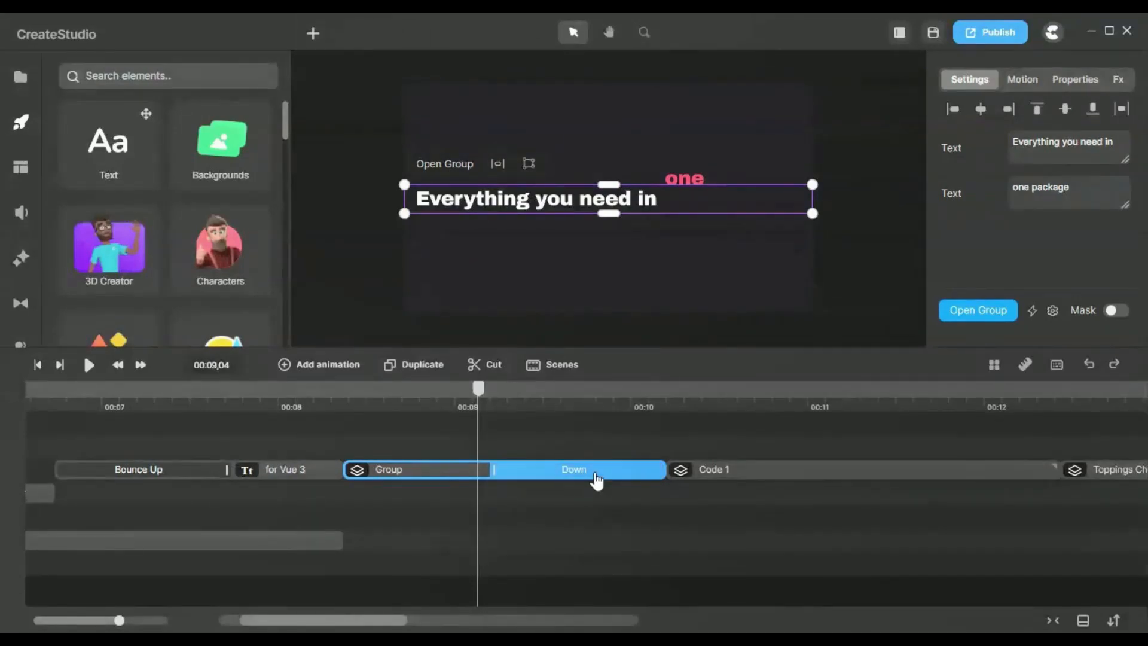
pyautogui.doubleClick(596, 478)
pyautogui.click(523, 513)
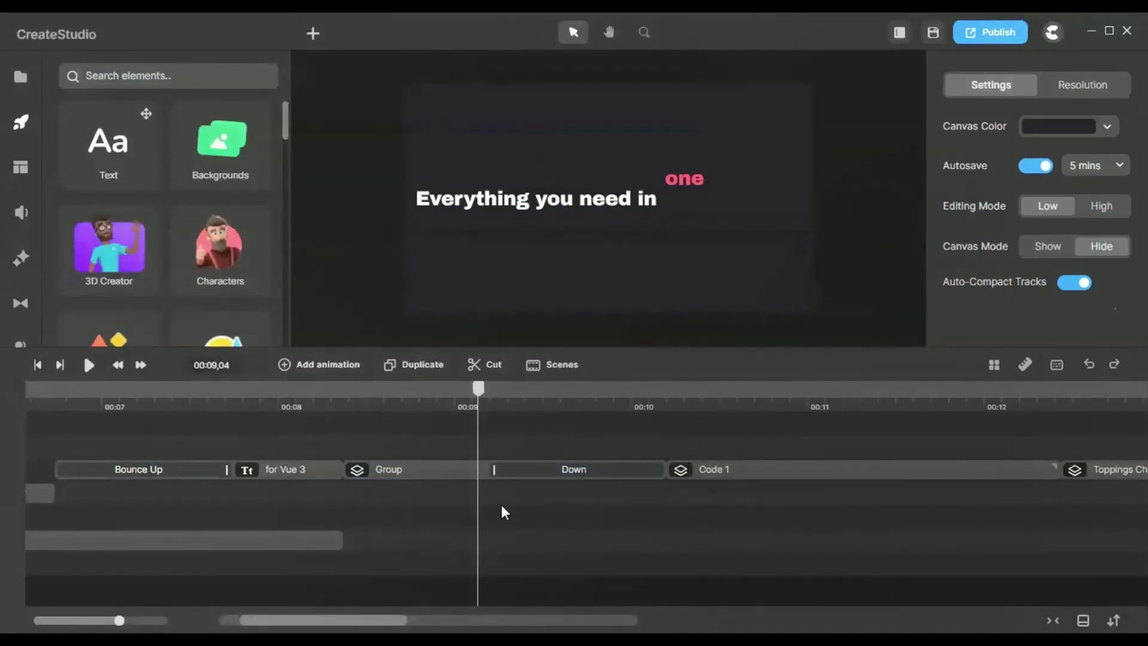
# - Open the "Everything you need in" group and inspect its two text layers on the canvas with both fully shown
pyautogui.click(424, 469)
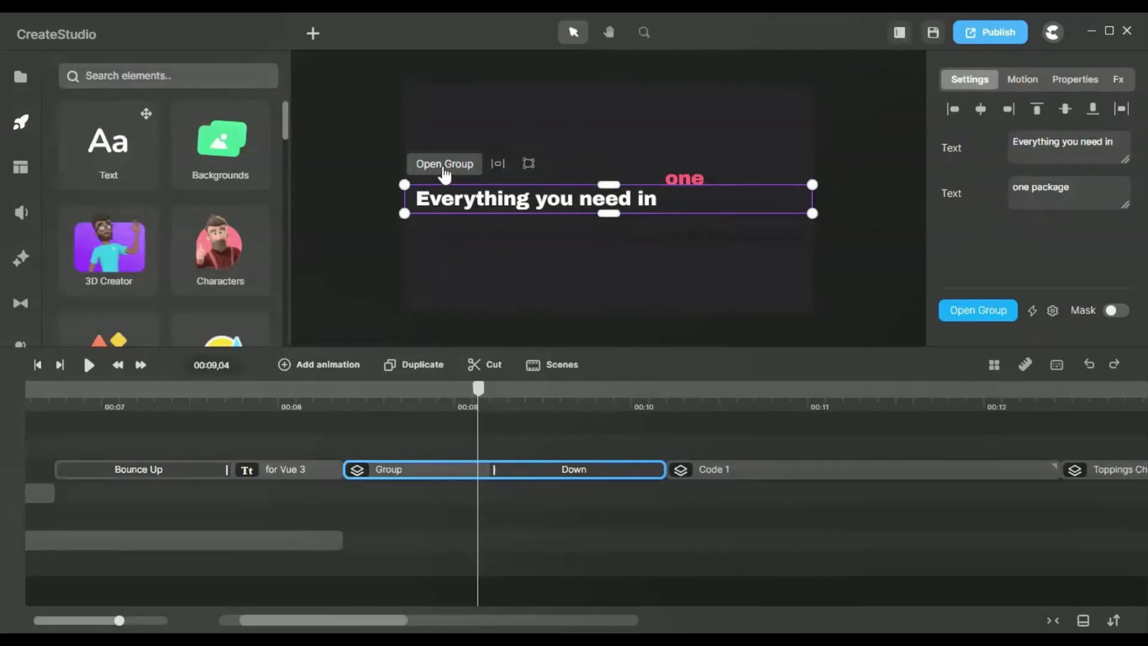
pyautogui.click(971, 314)
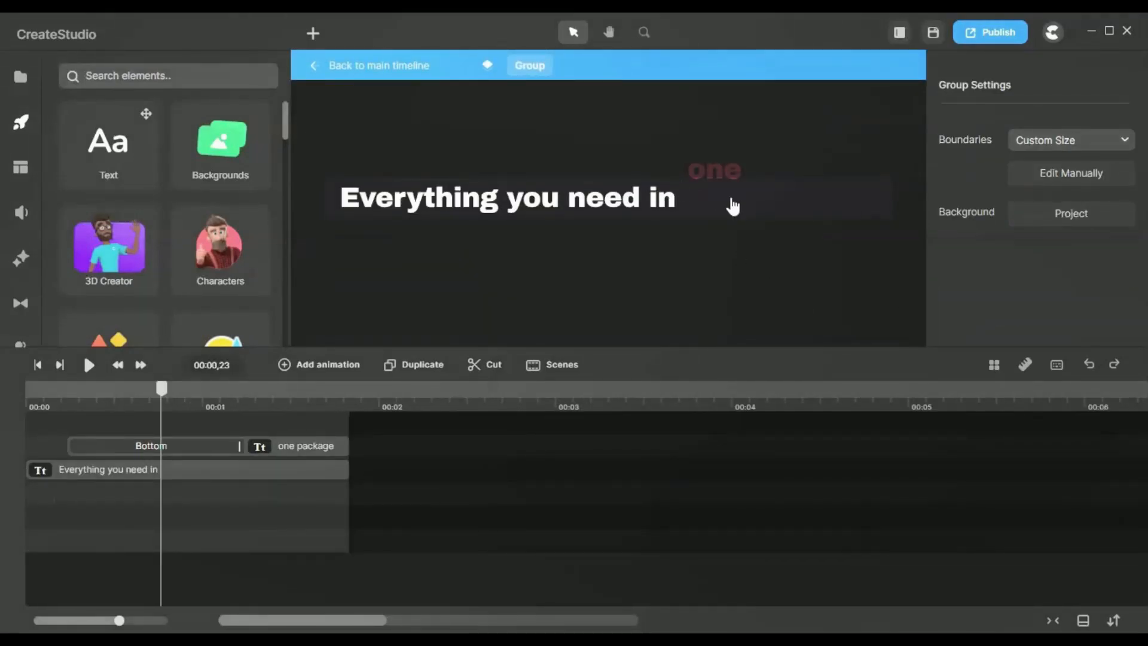
pyautogui.moveTo(166, 399); pyautogui.dragTo(291, 405)
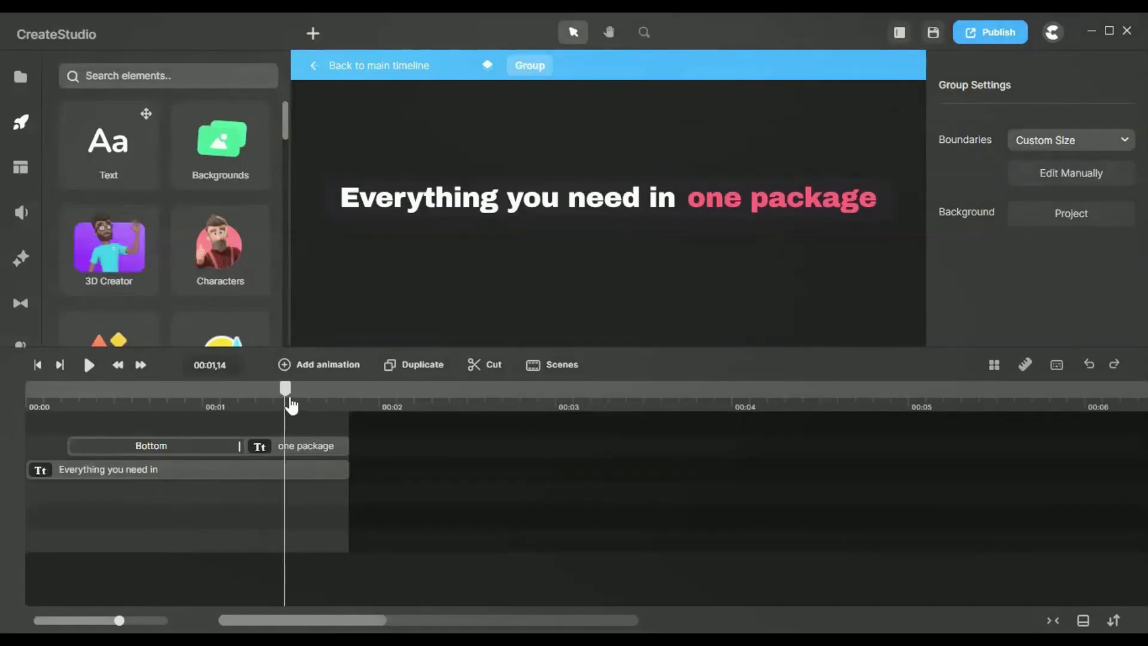
pyautogui.click(594, 209)
pyautogui.click(729, 214)
pyautogui.click(623, 209)
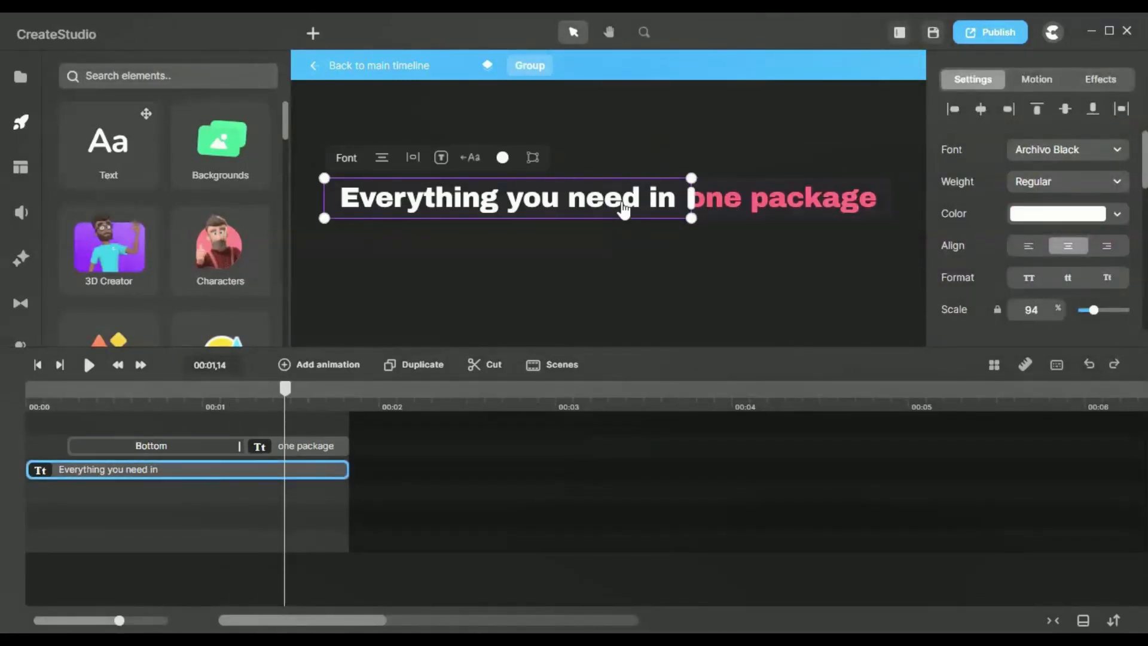
# - Scrub through the group from its start to preview how the "one package" text enters, selecting that text layer
pyautogui.moveTo(28, 399); pyautogui.dragTo(52, 402)
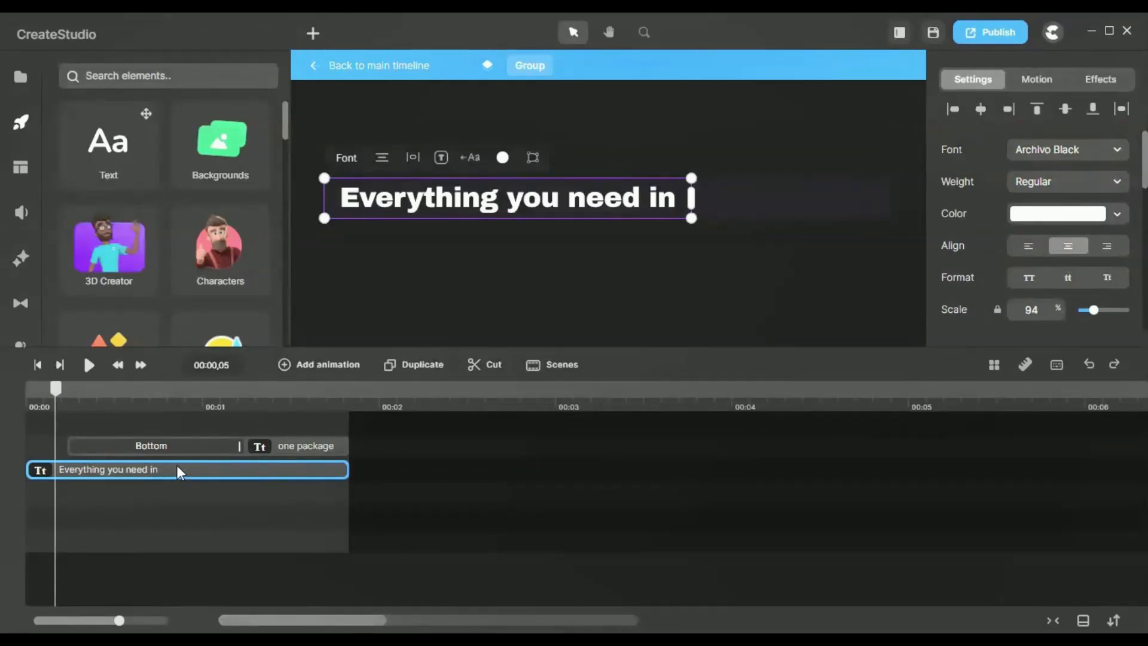
pyautogui.moveTo(55, 394)
pyautogui.mouseDown()
pyautogui.moveTo(75, 404)
pyautogui.moveTo(37, 408)
pyautogui.mouseUp()
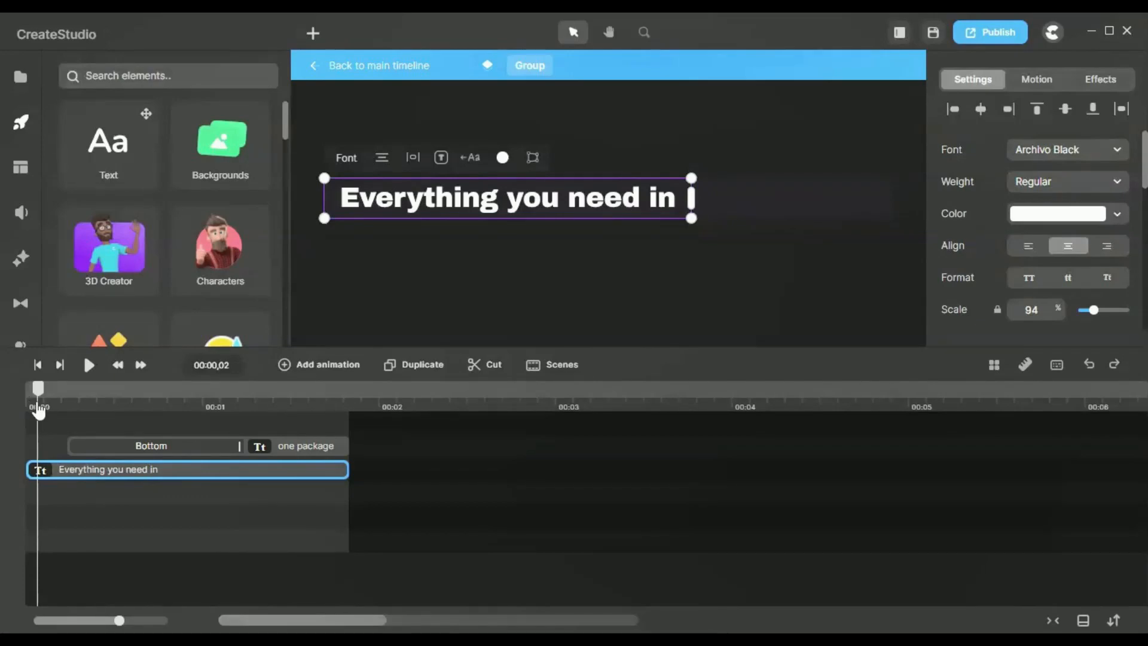
pyautogui.moveTo(37, 399); pyautogui.dragTo(217, 391)
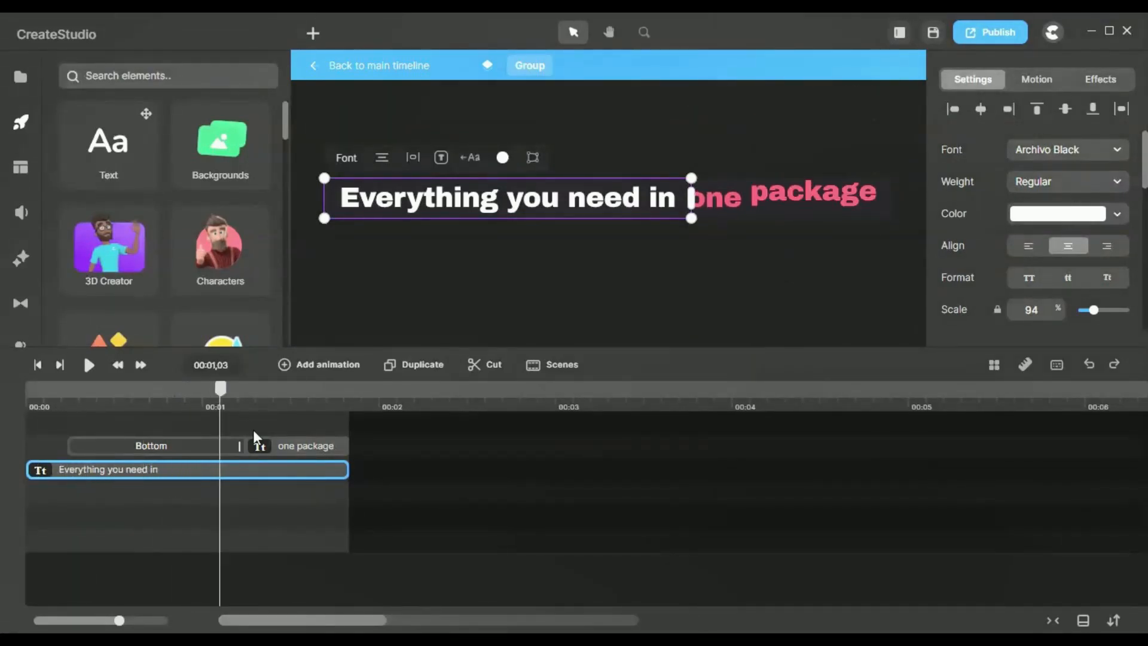
pyautogui.click(307, 450)
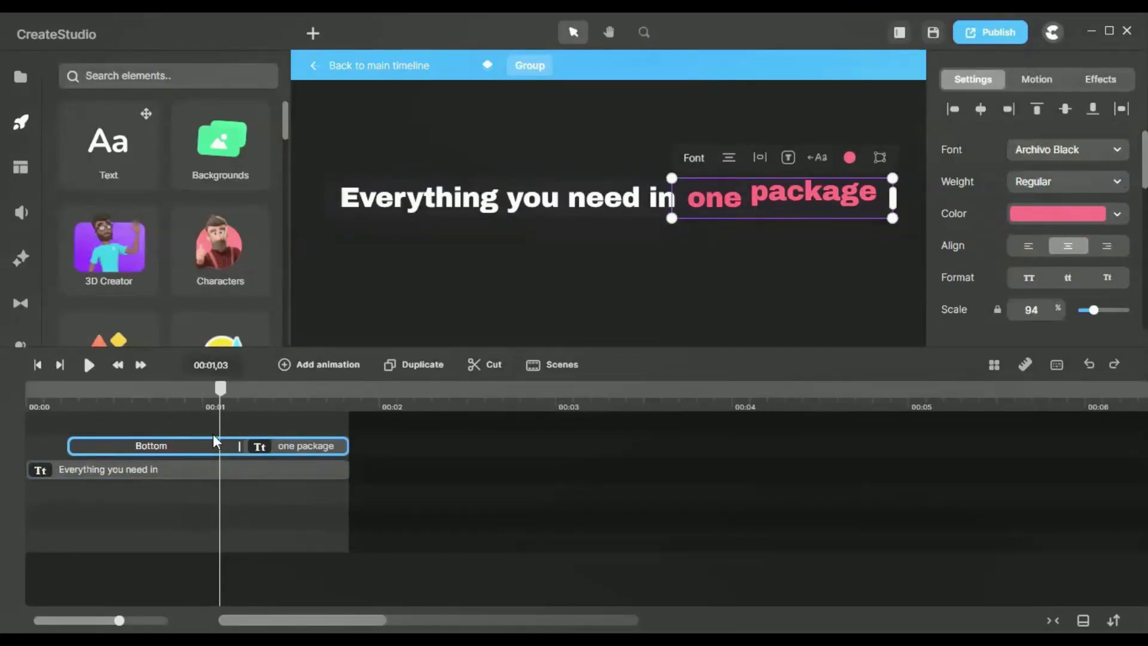
pyautogui.moveTo(222, 387); pyautogui.dragTo(273, 406)
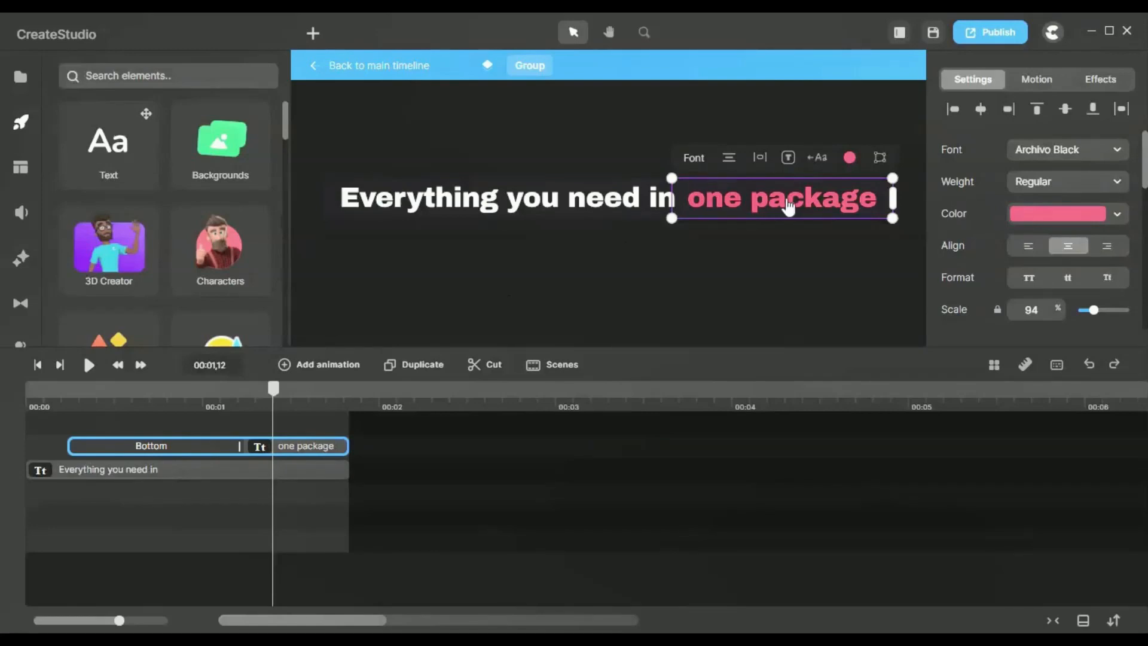
# - Examine the preset settings of the Bottom entrance motion on the "one package" text
pyautogui.click(186, 450)
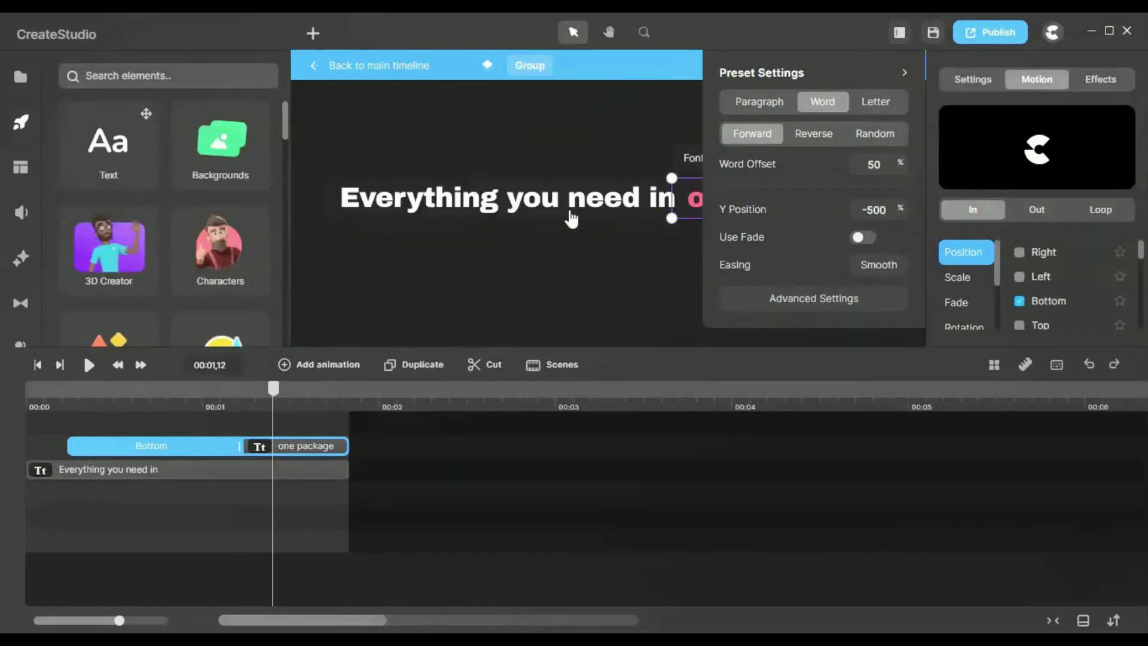
pyautogui.click(1034, 85)
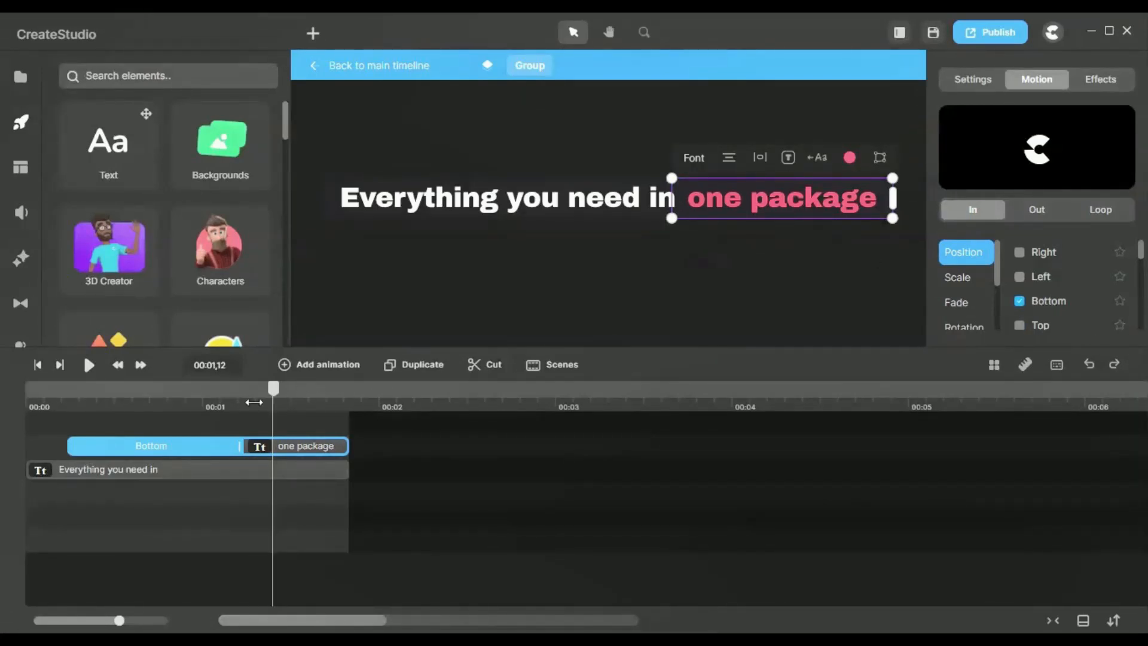
pyautogui.click(1047, 304)
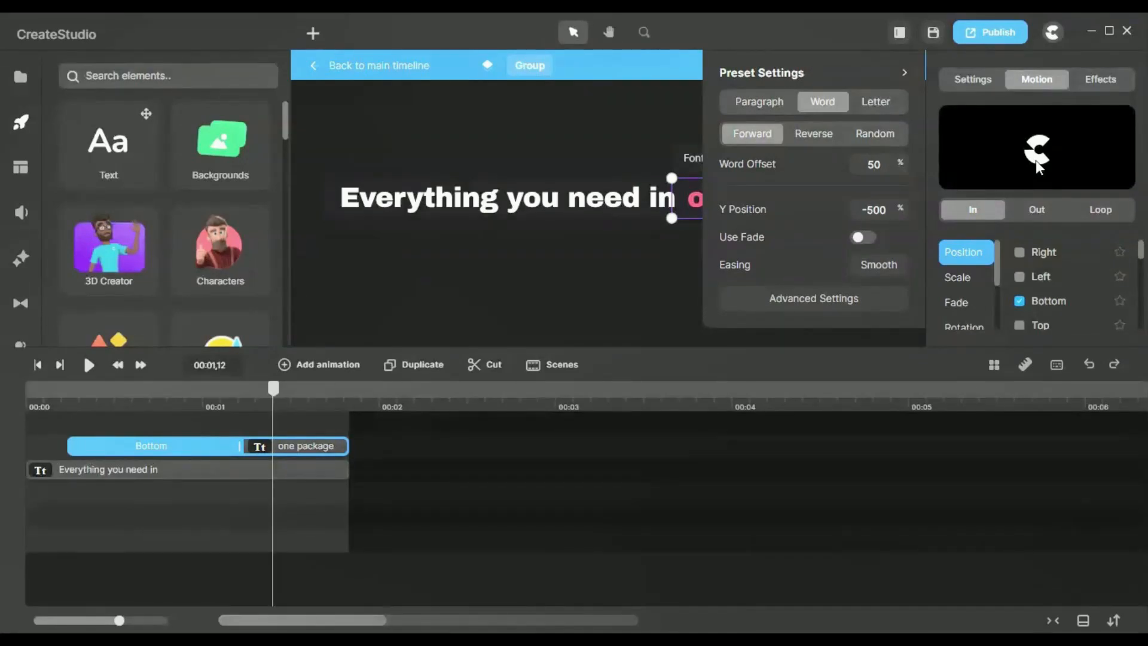
pyautogui.click(453, 309)
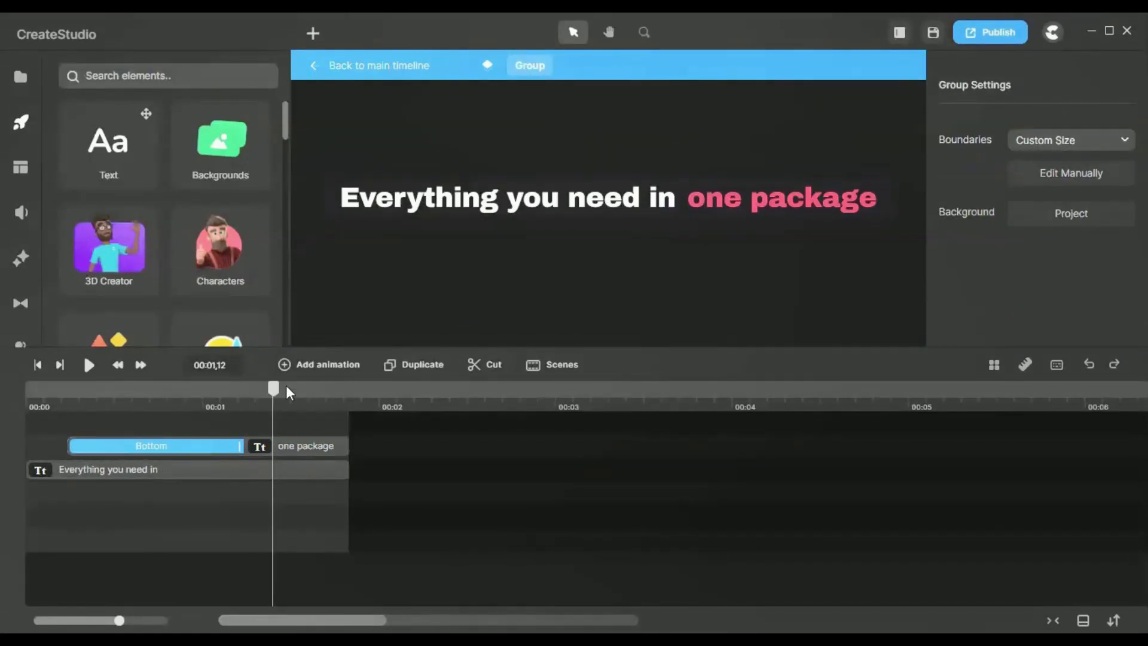
# - Preview the word-by-word entrance of "one package" around 00:01 and check its Bottom motion preset again
pyautogui.moveTo(274, 388); pyautogui.dragTo(200, 412)
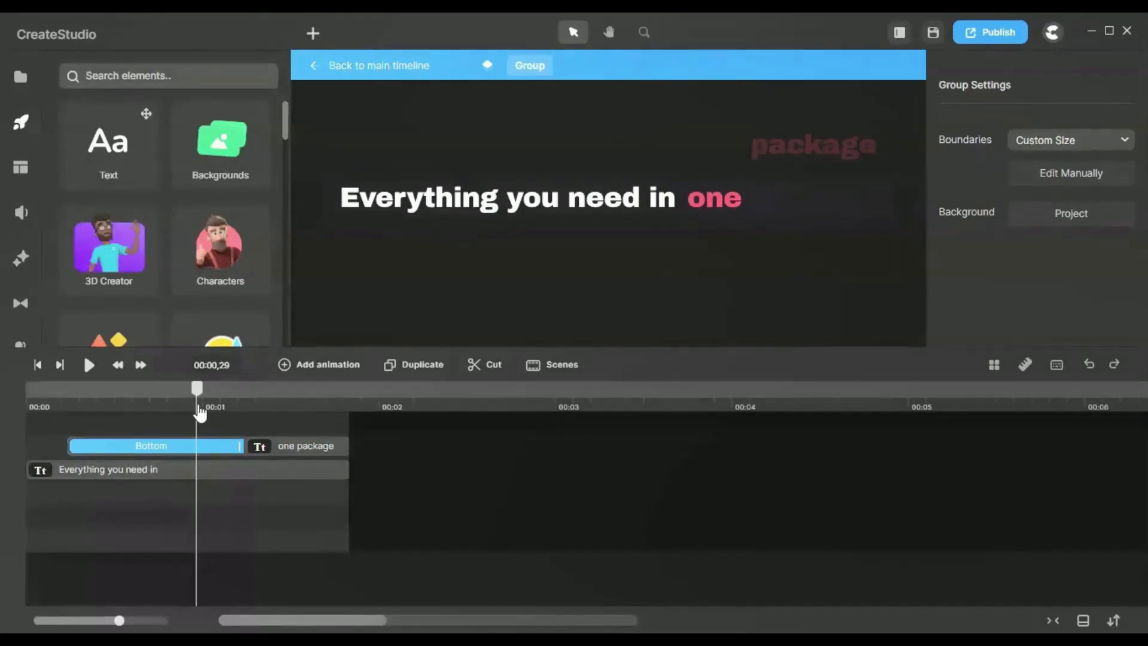
pyautogui.moveTo(200, 412); pyautogui.dragTo(244, 411)
pyautogui.click(215, 451)
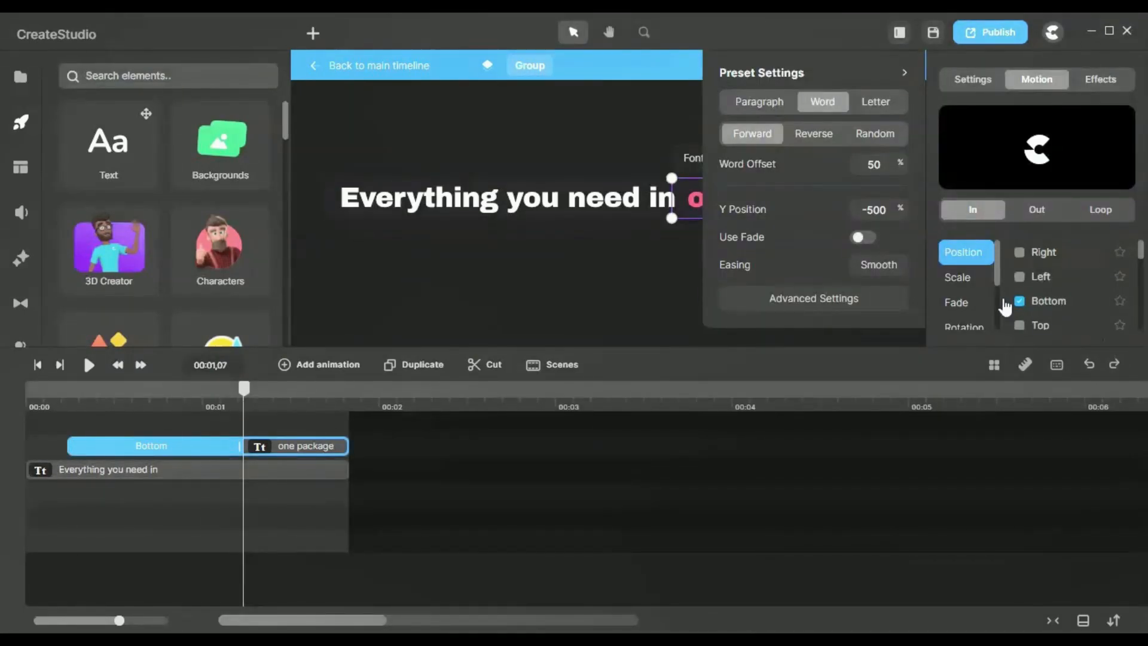
pyautogui.click(1053, 302)
pyautogui.click(516, 157)
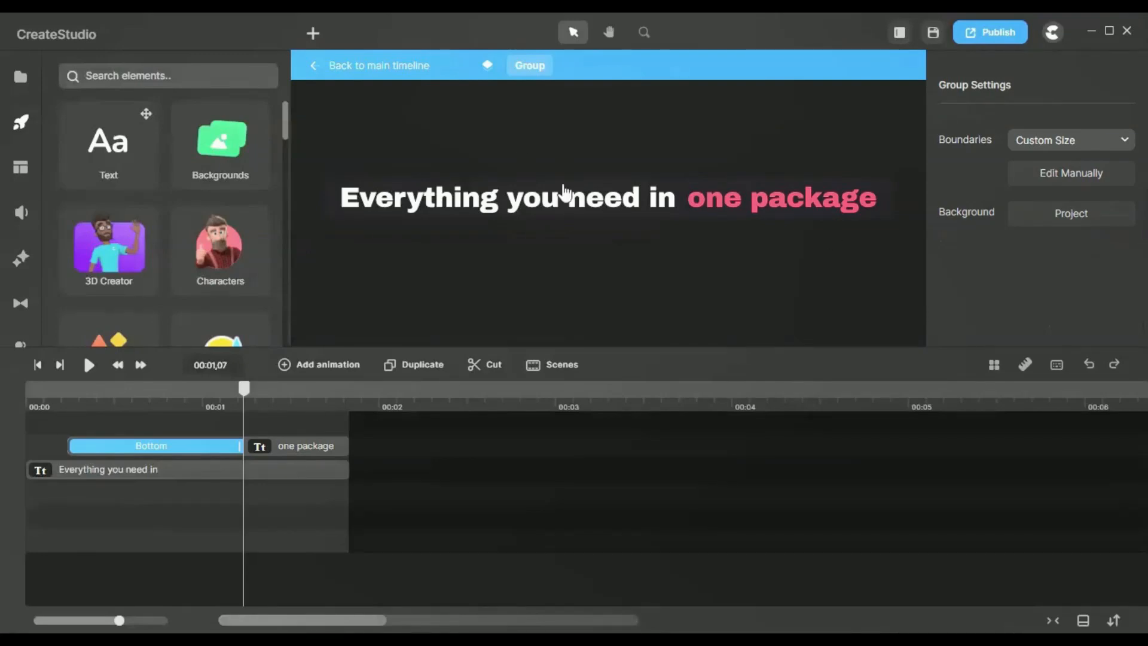
# - Return to the main timeline and preview the end of the group's Down animation up to the Code 1 clip
pyautogui.click(392, 67)
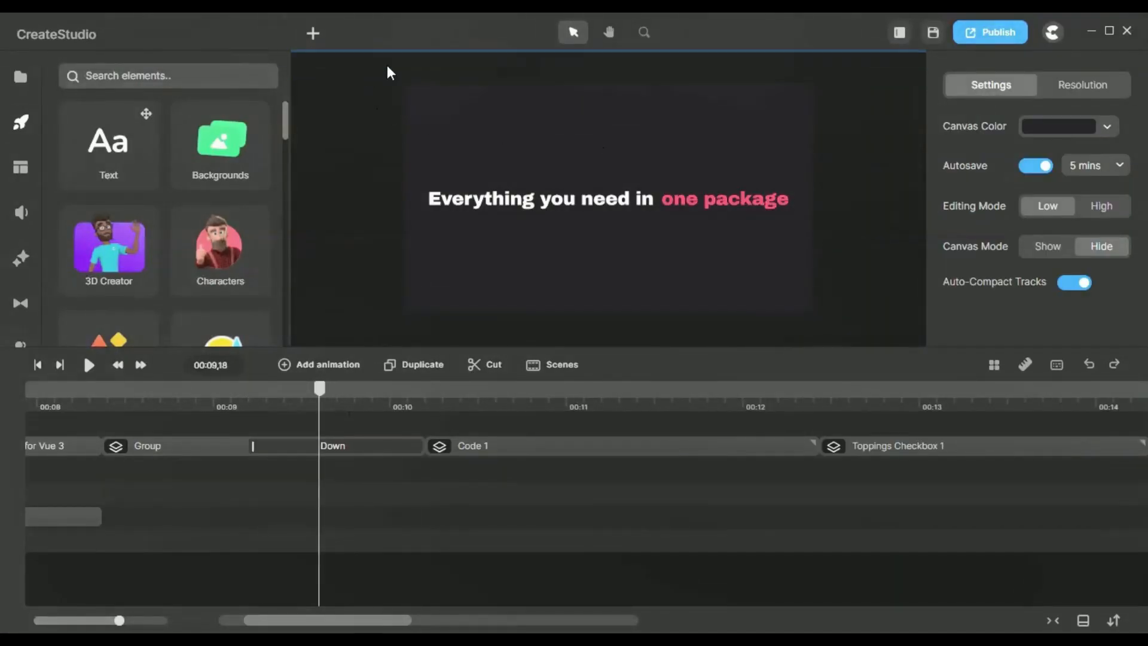
pyautogui.click(180, 449)
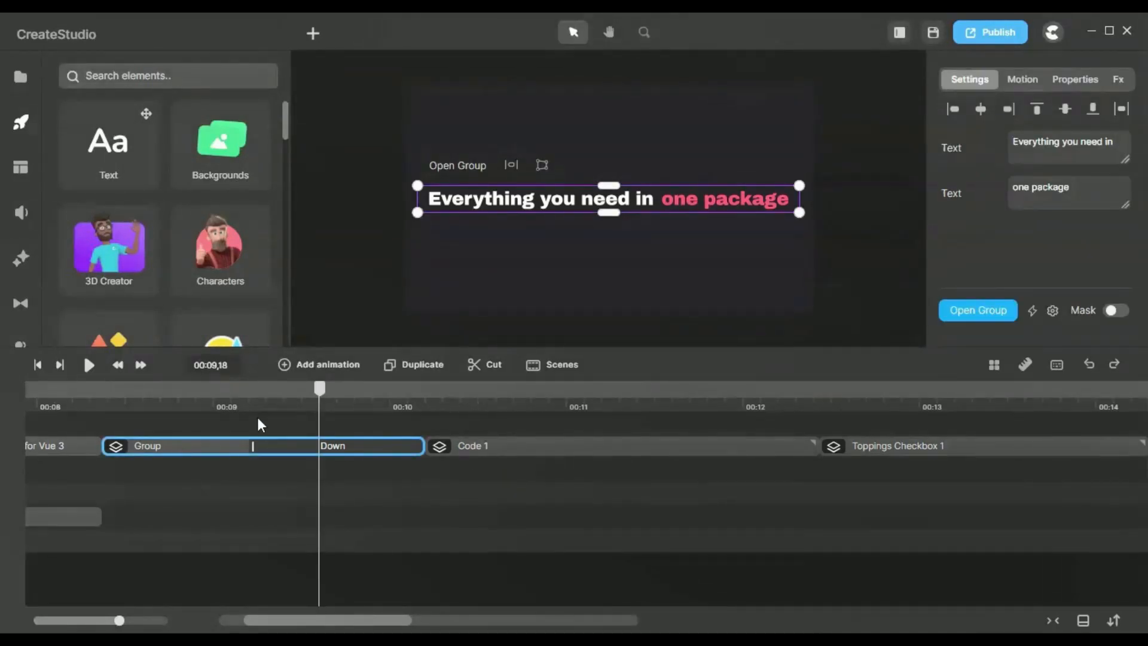
pyautogui.click(419, 396)
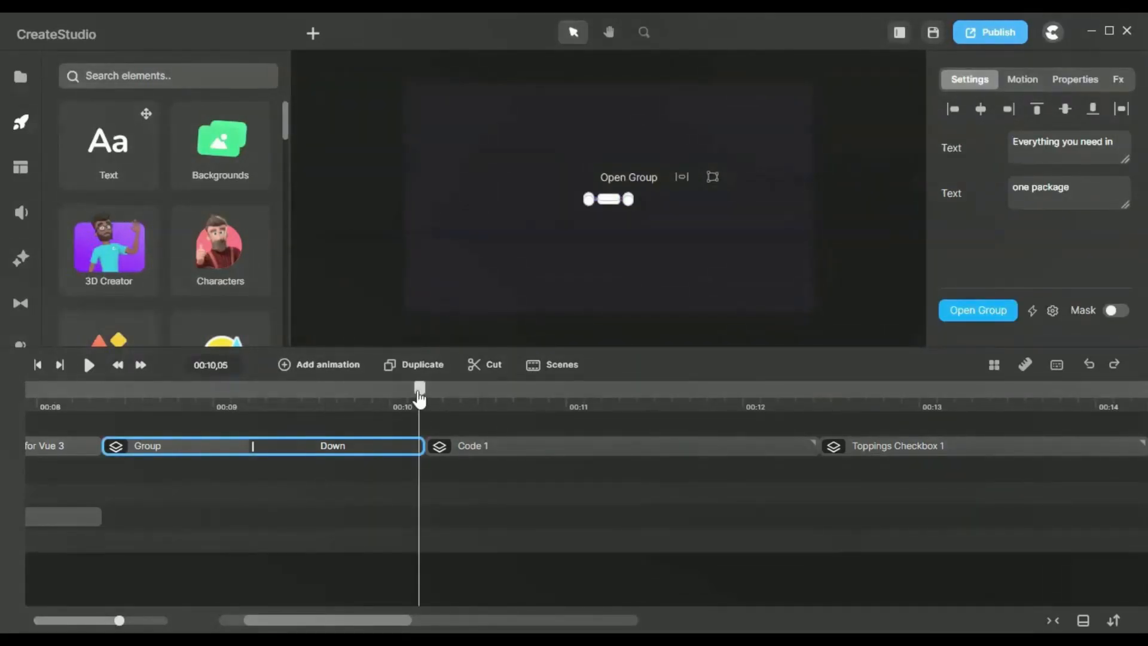
pyautogui.moveTo(420, 395)
pyautogui.mouseDown()
pyautogui.moveTo(379, 396)
pyautogui.moveTo(471, 400)
pyautogui.moveTo(430, 396)
pyautogui.mouseUp()
# - Preview the code typing in the Code 1 clip up to 00:11,12 and open that group
pyautogui.hscroll(2, 552, 514)
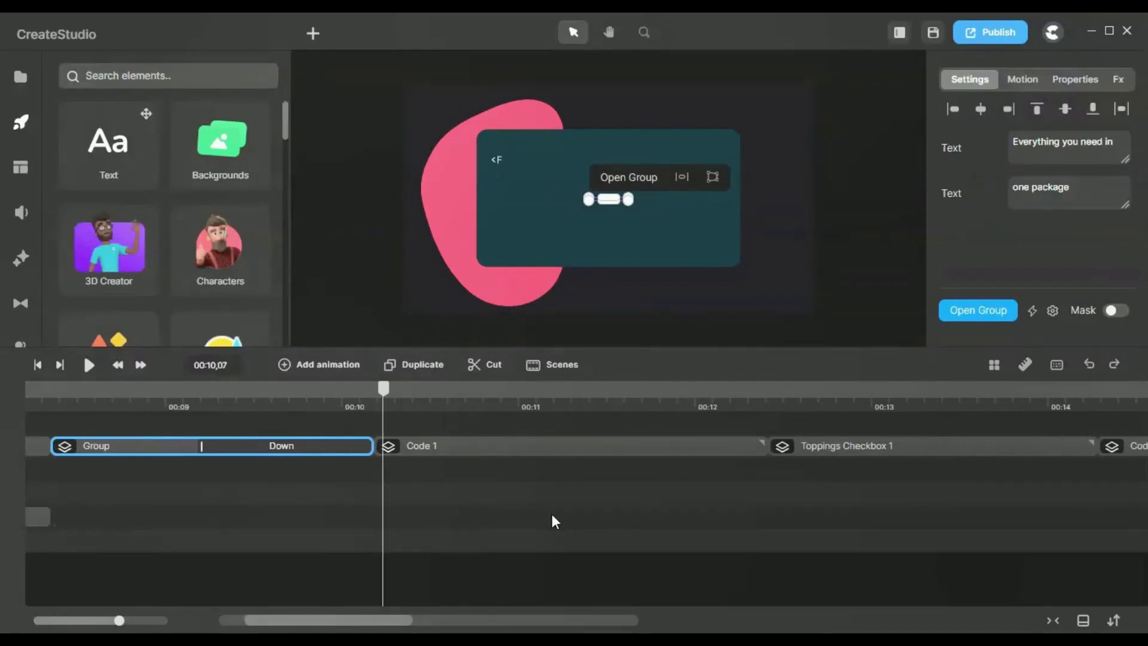
pyautogui.hscroll(2, 551, 515)
pyautogui.moveTo(337, 390); pyautogui.dragTo(408, 397)
pyautogui.click(451, 446)
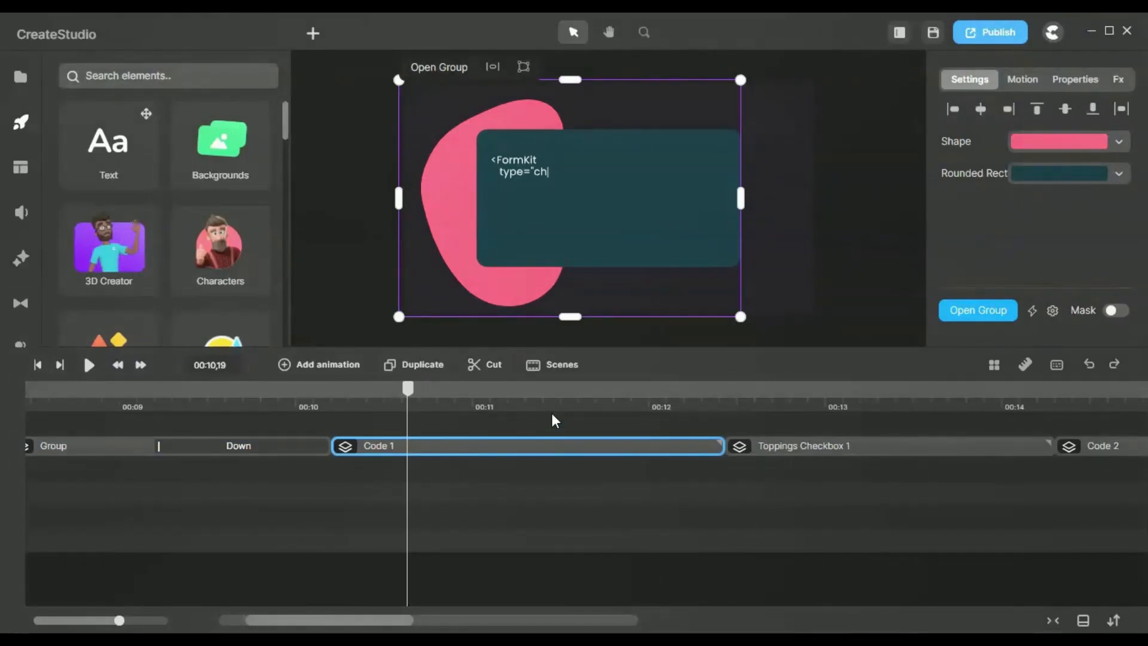
pyautogui.click(543, 395)
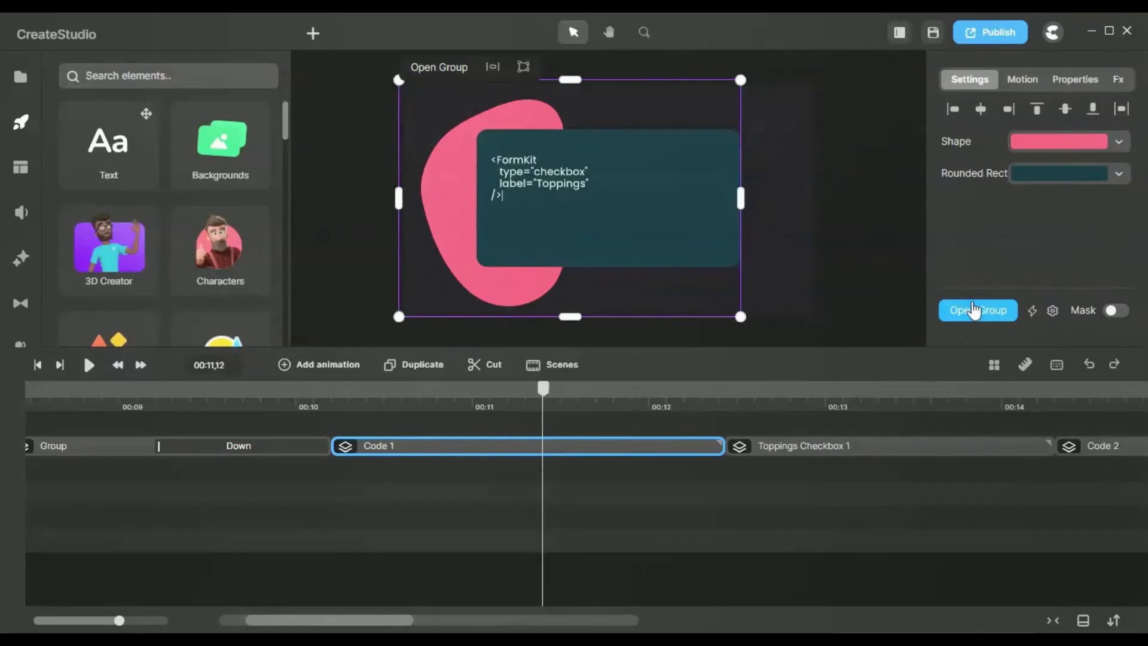
pyautogui.click(975, 312)
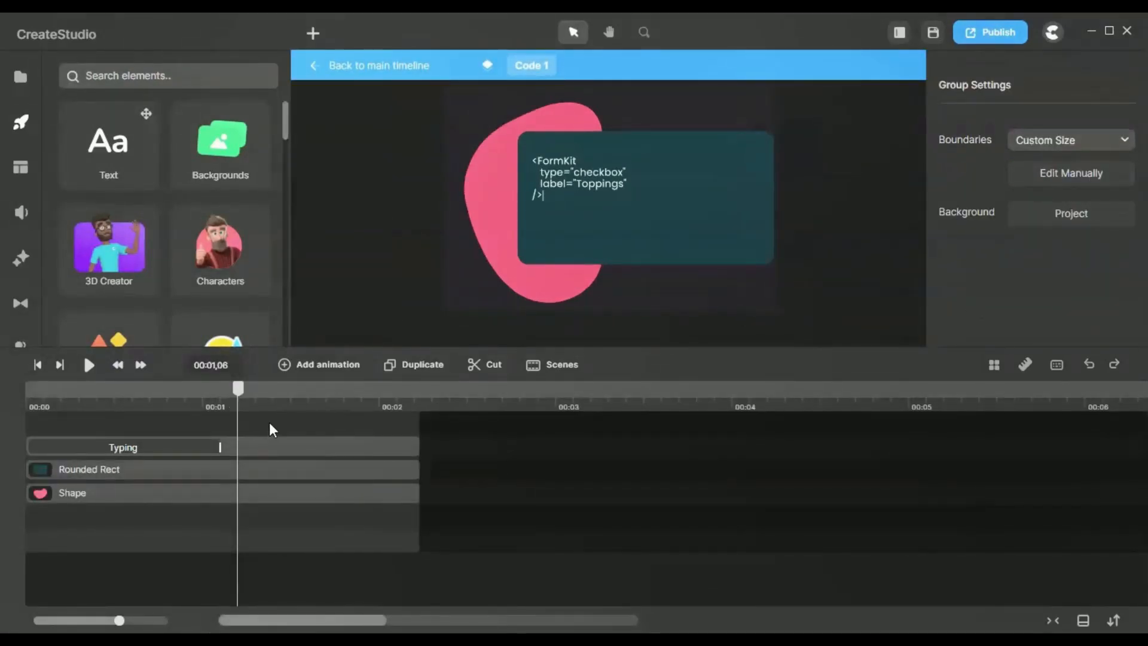
# - Inspect the layers inside Code 1 by selecting them together, followed by the pink Shape, the Rounded Rect and the typing text
pyautogui.moveTo(269, 422); pyautogui.dragTo(462, 591)
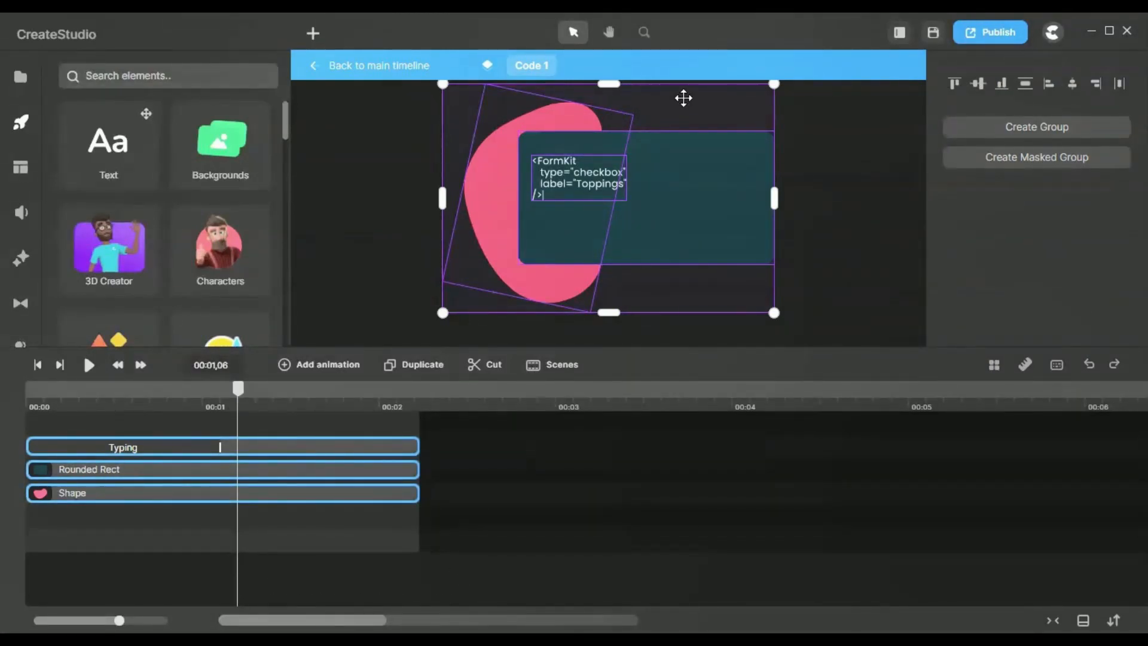
pyautogui.click(814, 152)
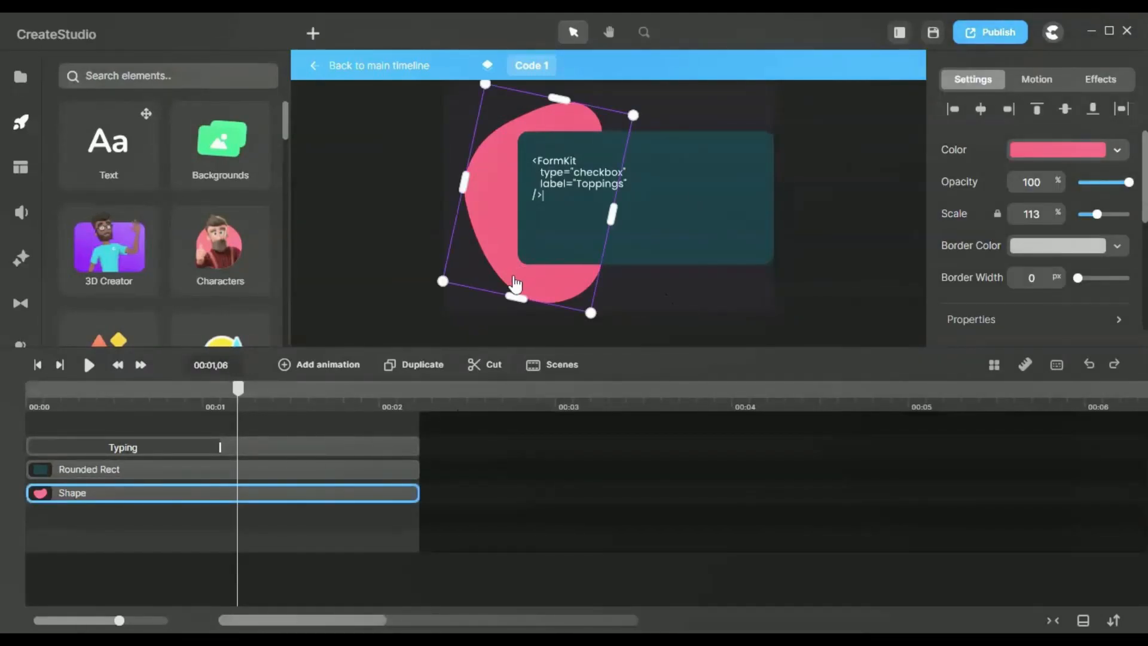
pyautogui.click(201, 467)
pyautogui.click(281, 446)
pyautogui.click(272, 476)
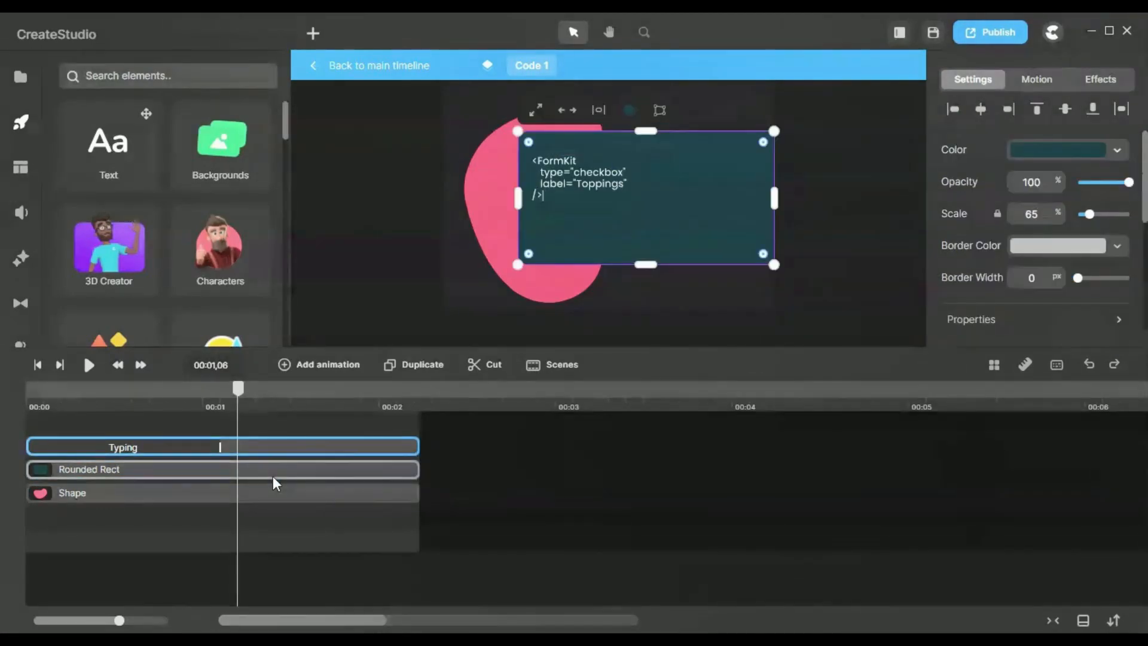
# - Hide the Rounded Rect layer in Code 1 to inspect the pink Shape behind it, and show the layer again
pyautogui.rightClick(273, 474)
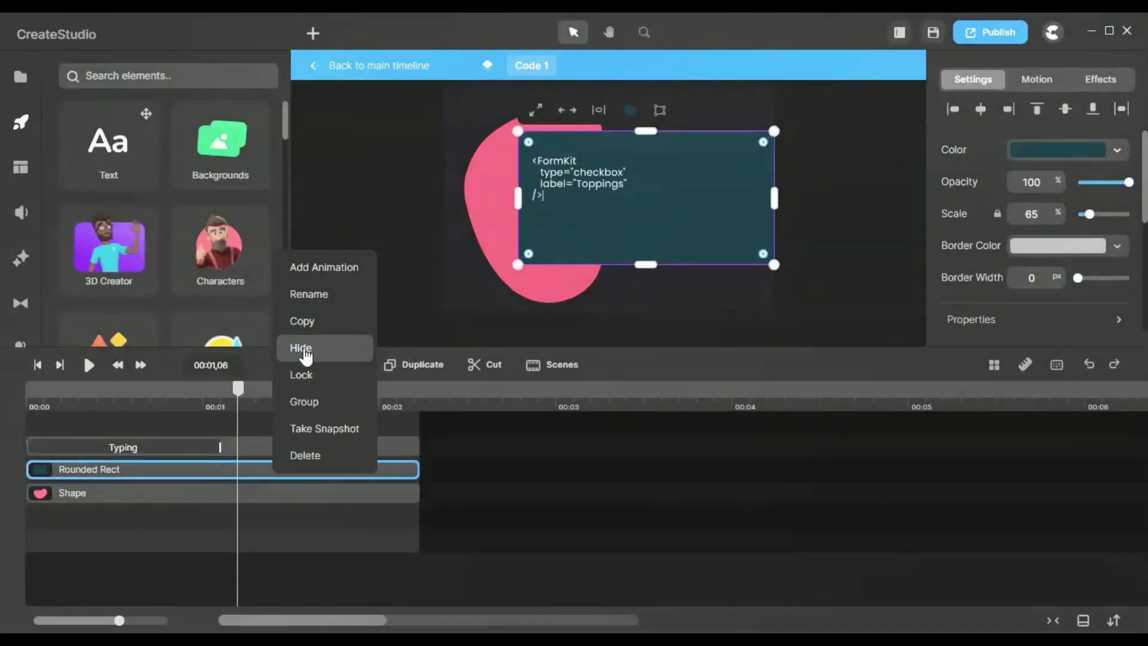
pyautogui.click(305, 354)
pyautogui.click(498, 263)
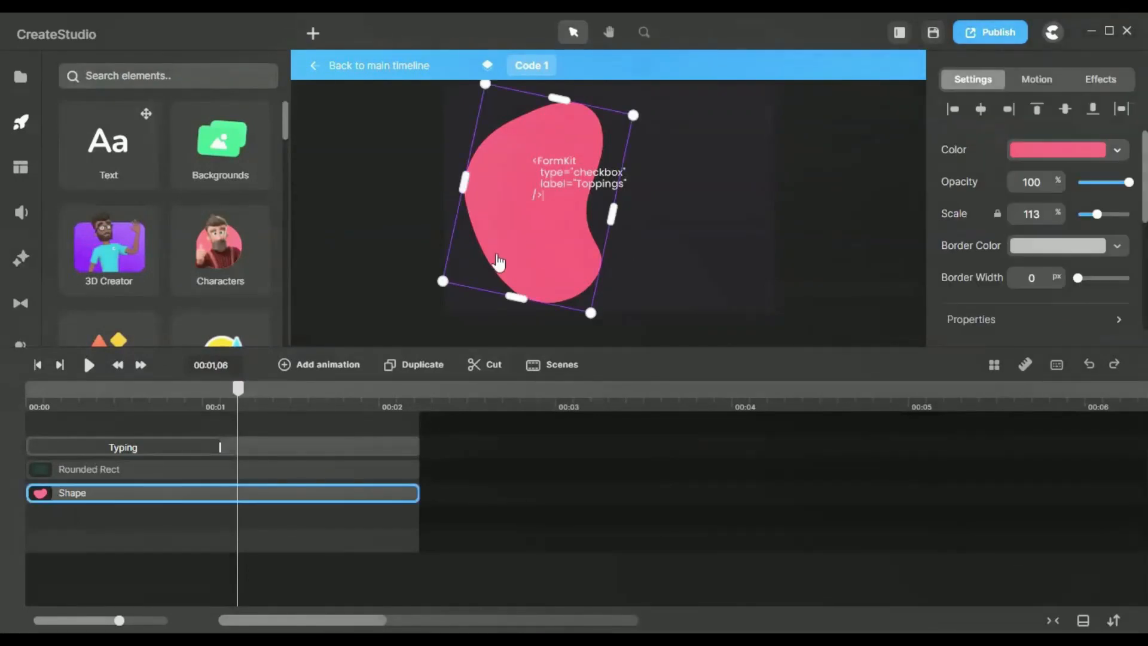
pyautogui.click(209, 464)
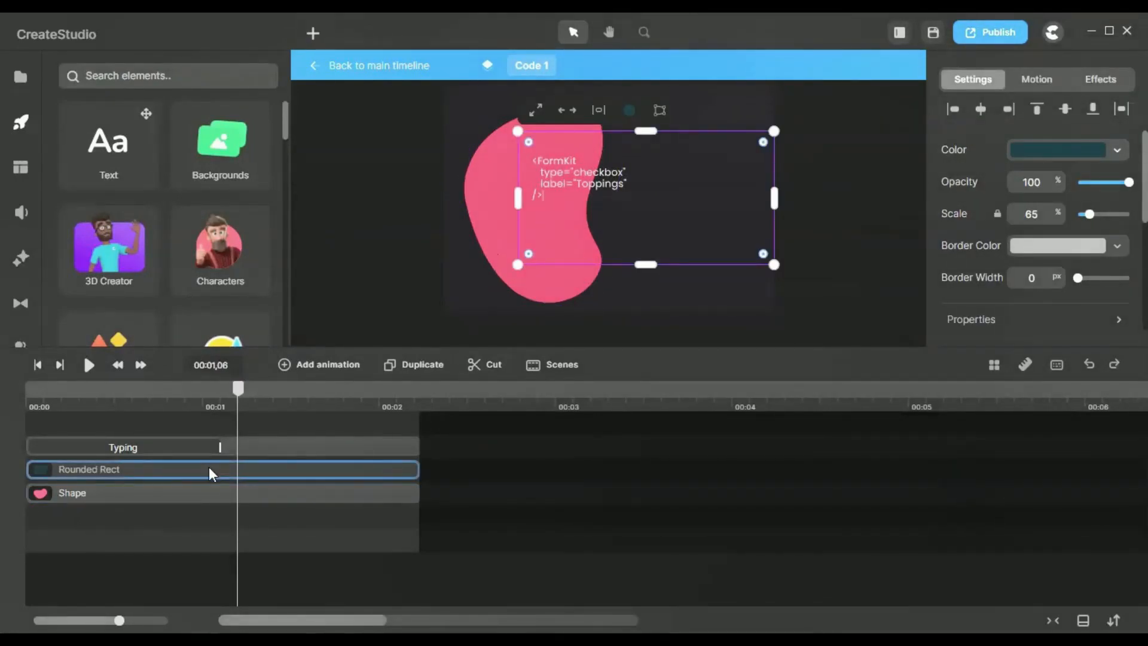
pyautogui.rightClick(209, 467)
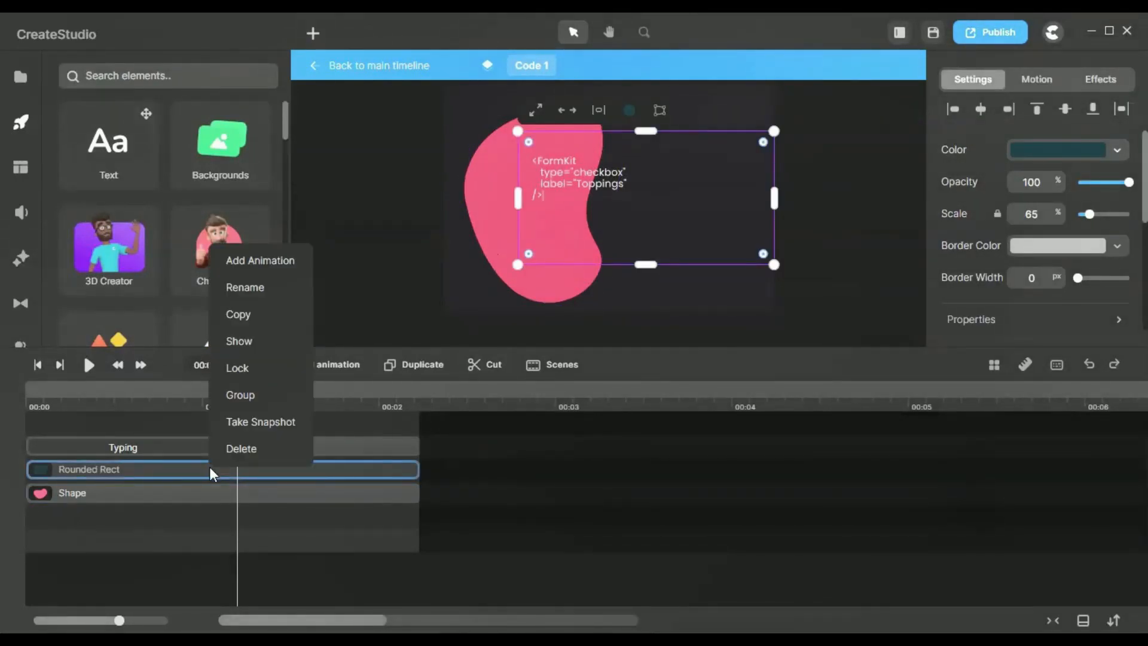
pyautogui.click(245, 342)
pyautogui.click(349, 225)
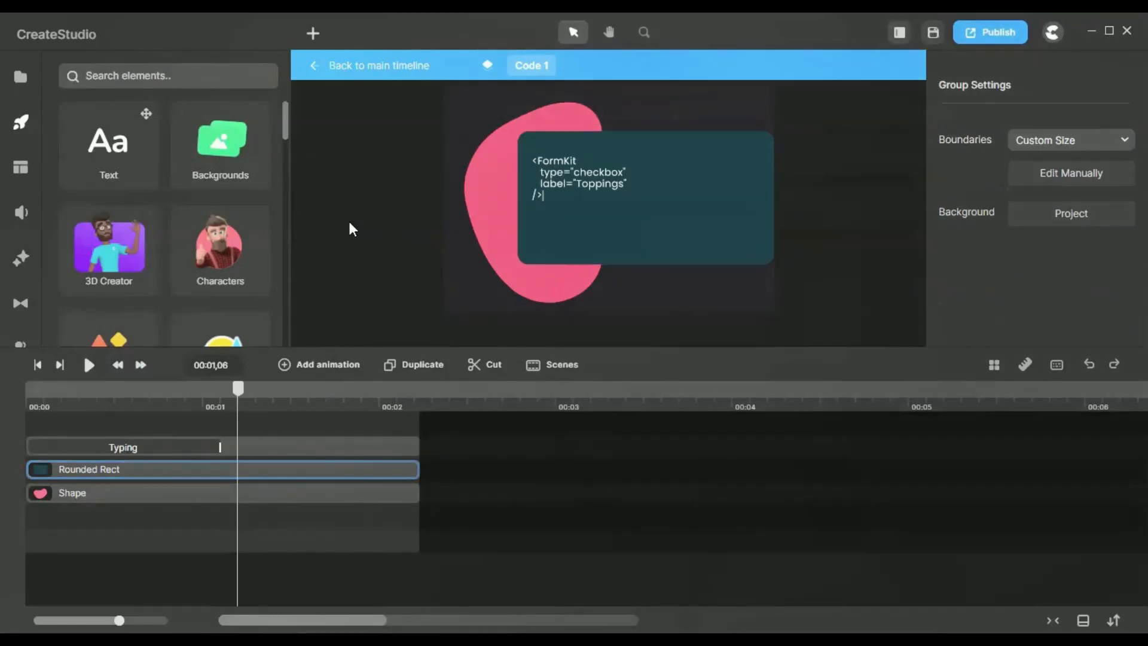
# - Examine the Rounded Rect behind the code and the list of basic shapes that can be added to the canvas
pyautogui.click(583, 224)
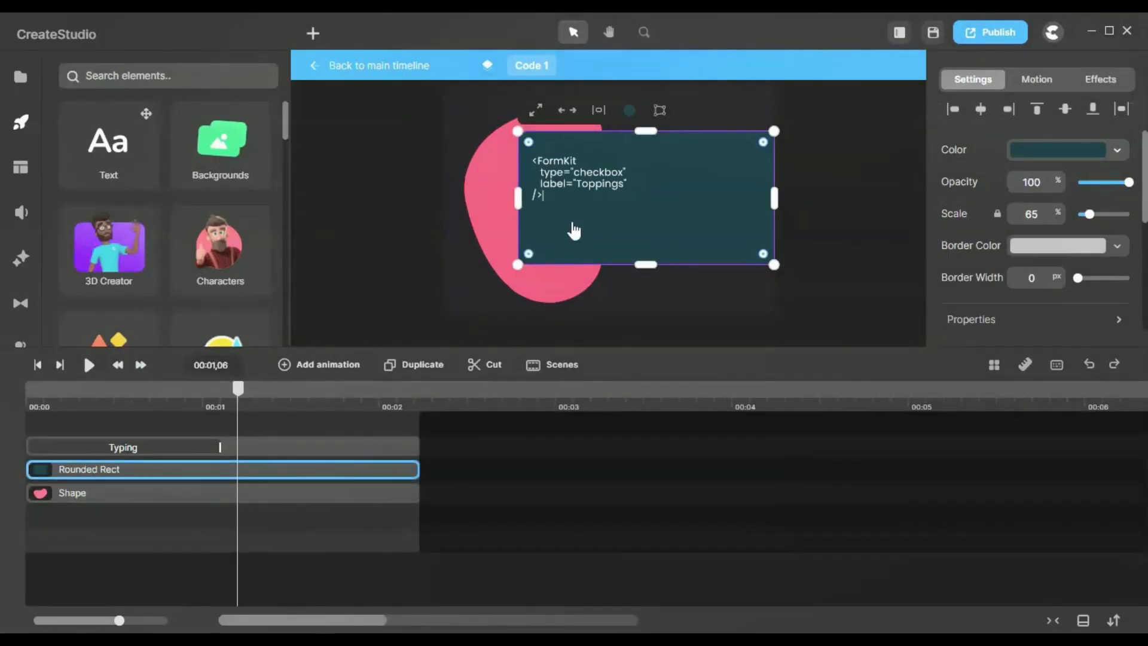
pyautogui.click(779, 166)
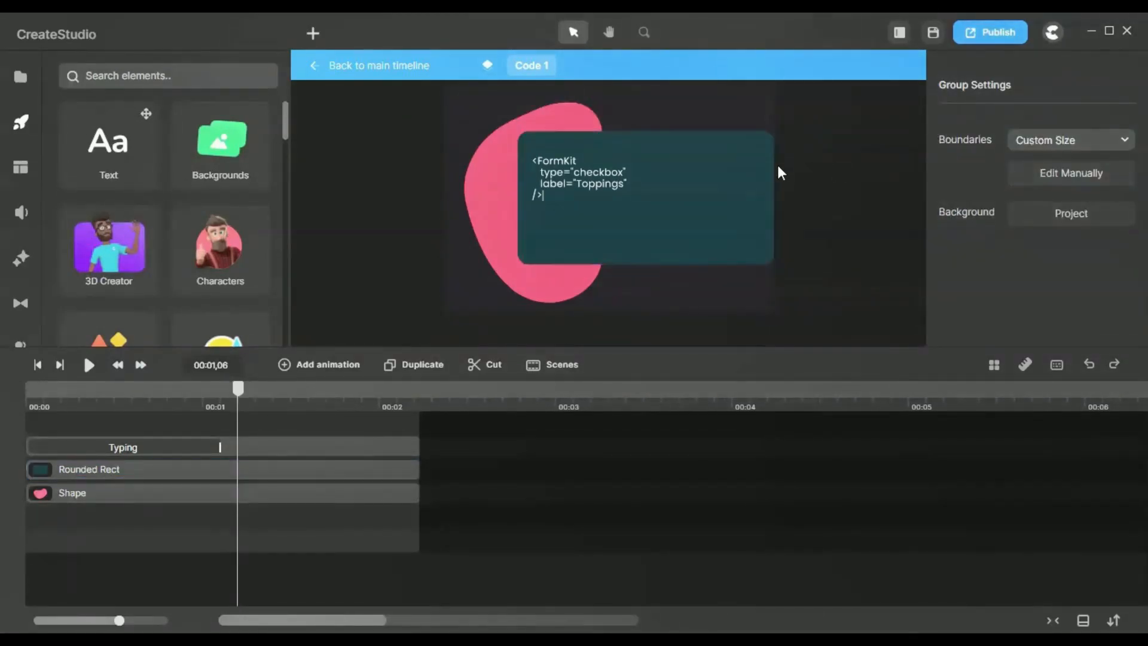
pyautogui.click(751, 174)
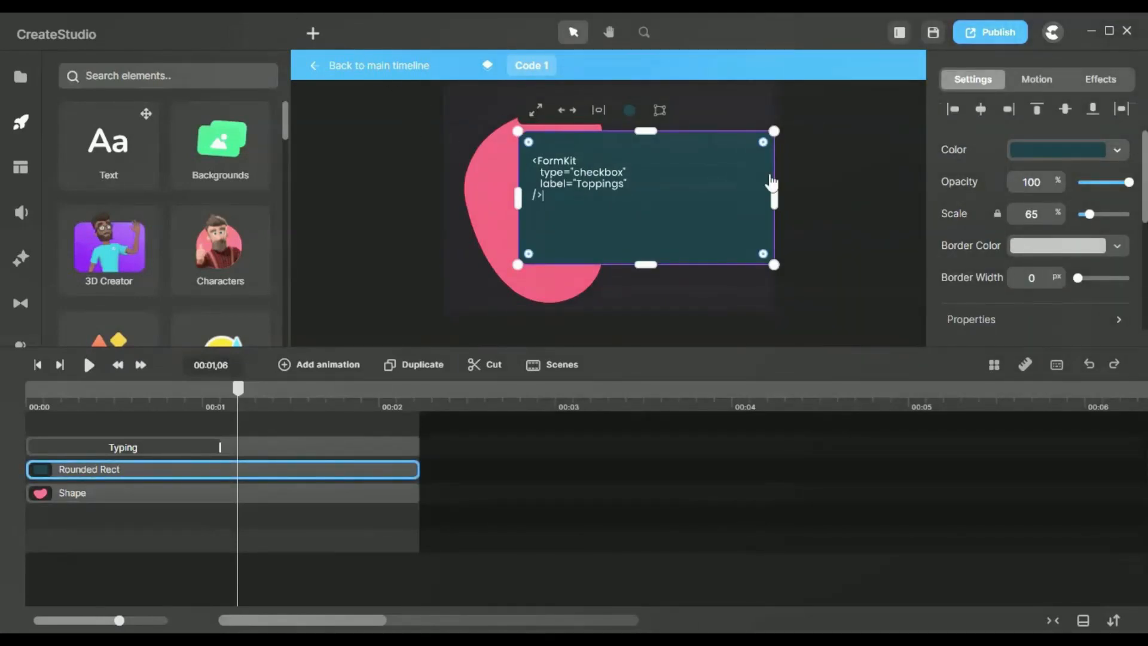
pyautogui.click(313, 34)
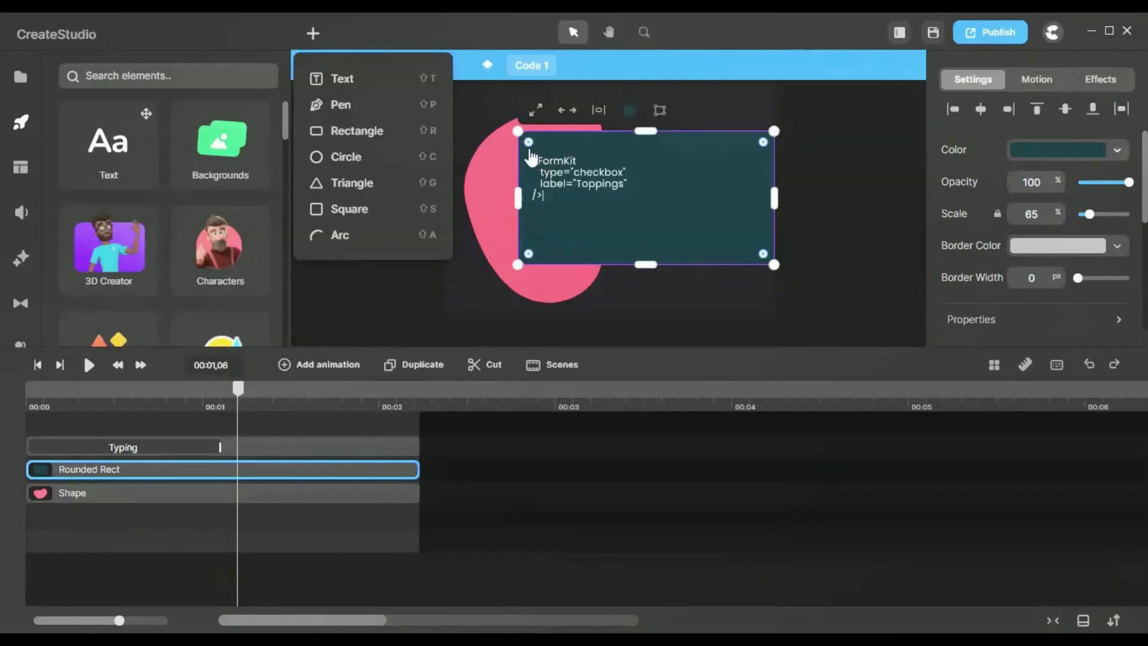
pyautogui.hotkey('ctrl', 's')
pyautogui.click(803, 159)
pyautogui.click(664, 199)
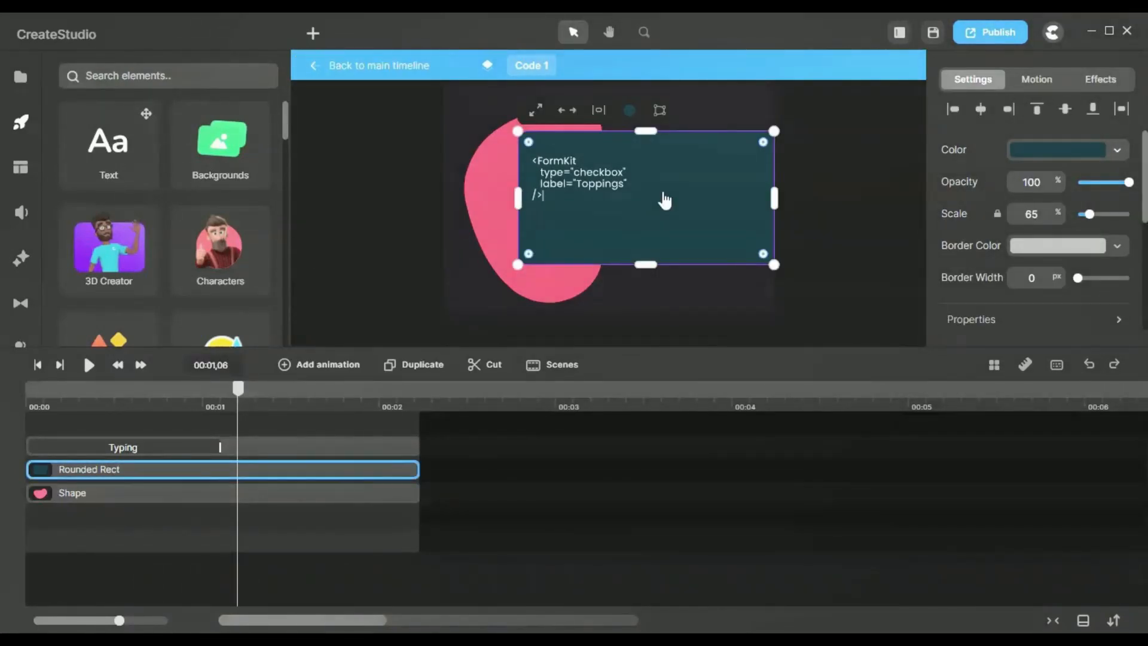
pyautogui.click(837, 198)
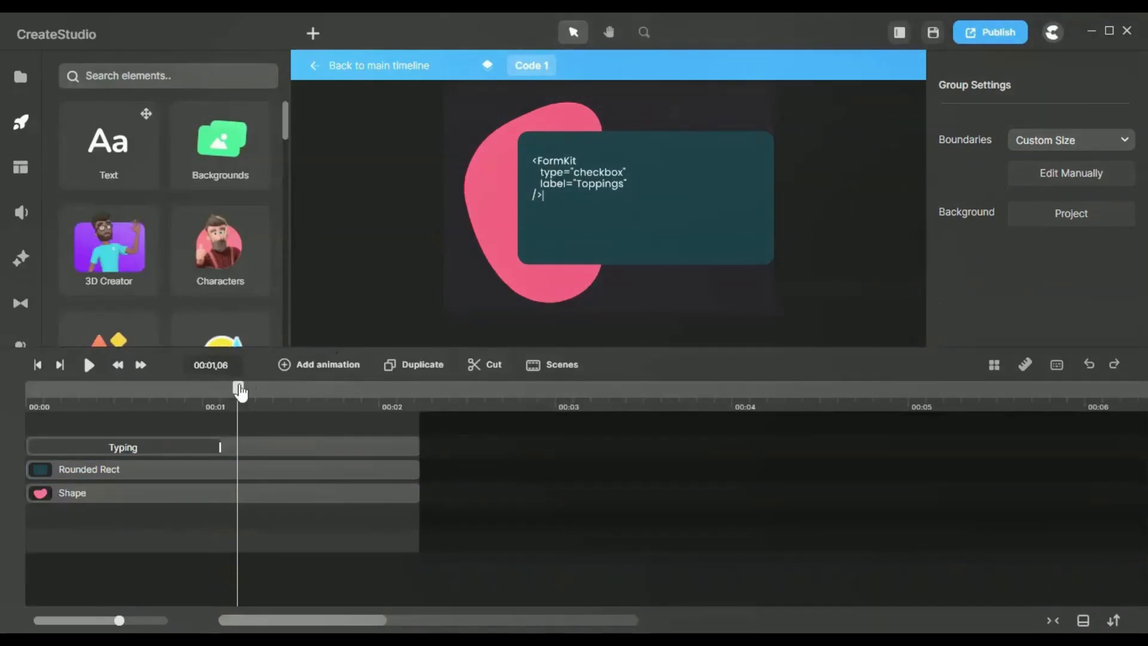
# - Scrub the code typing to 00:00,26, select the typing text and locate the Typewriter element in the library
pyautogui.moveTo(237, 395); pyautogui.dragTo(34, 426)
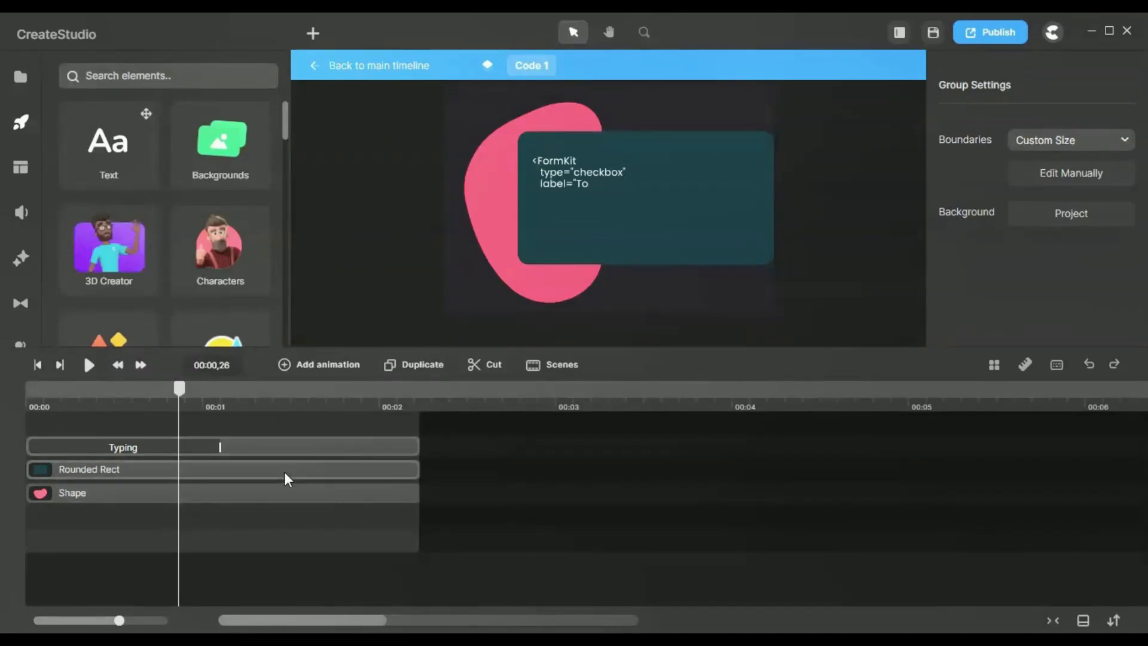
pyautogui.click(280, 446)
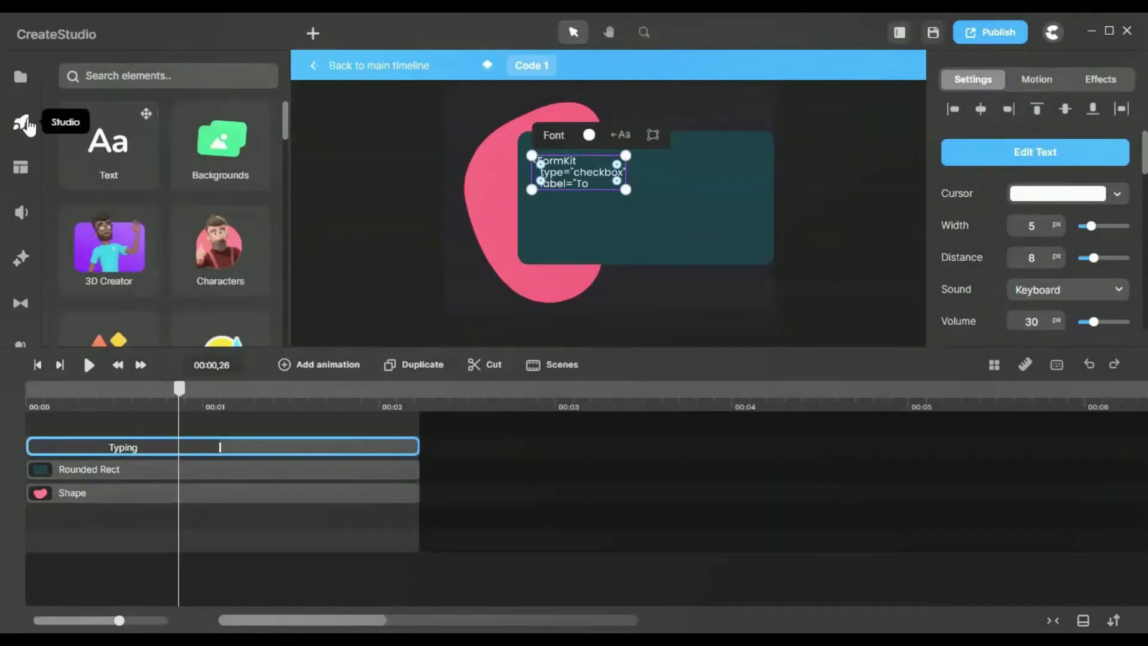
pyautogui.scroll(-7, 174, 171)
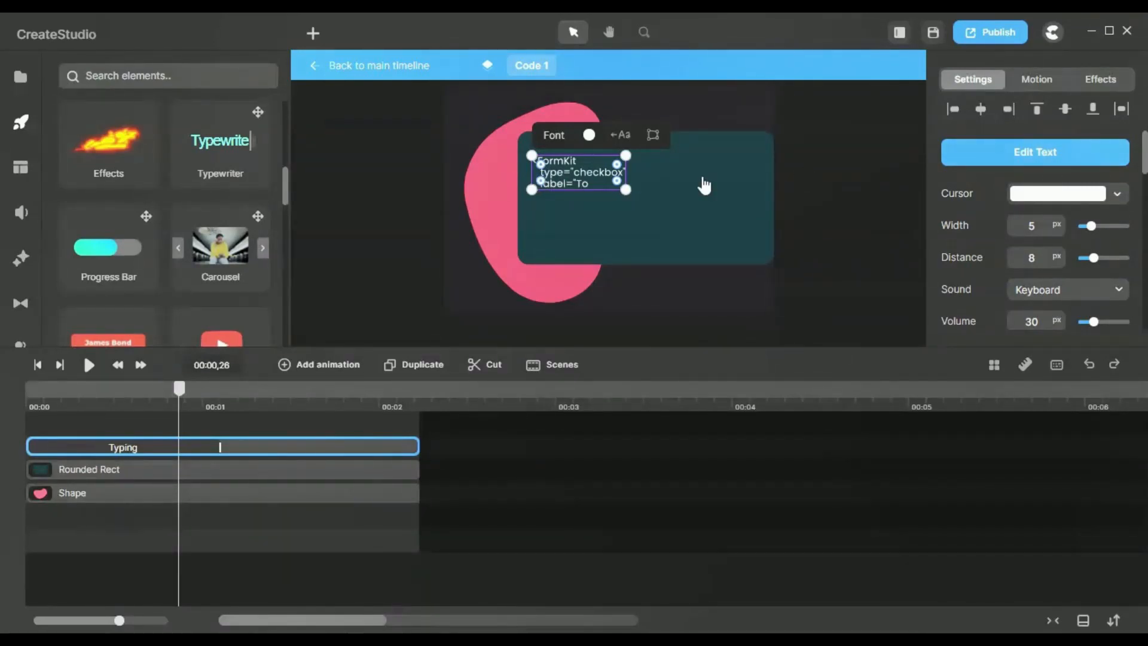
# - Open the typing text for editing and review all of its FormKit code lines, comparing them with the Rounded Rect scene
pyautogui.click(1007, 161)
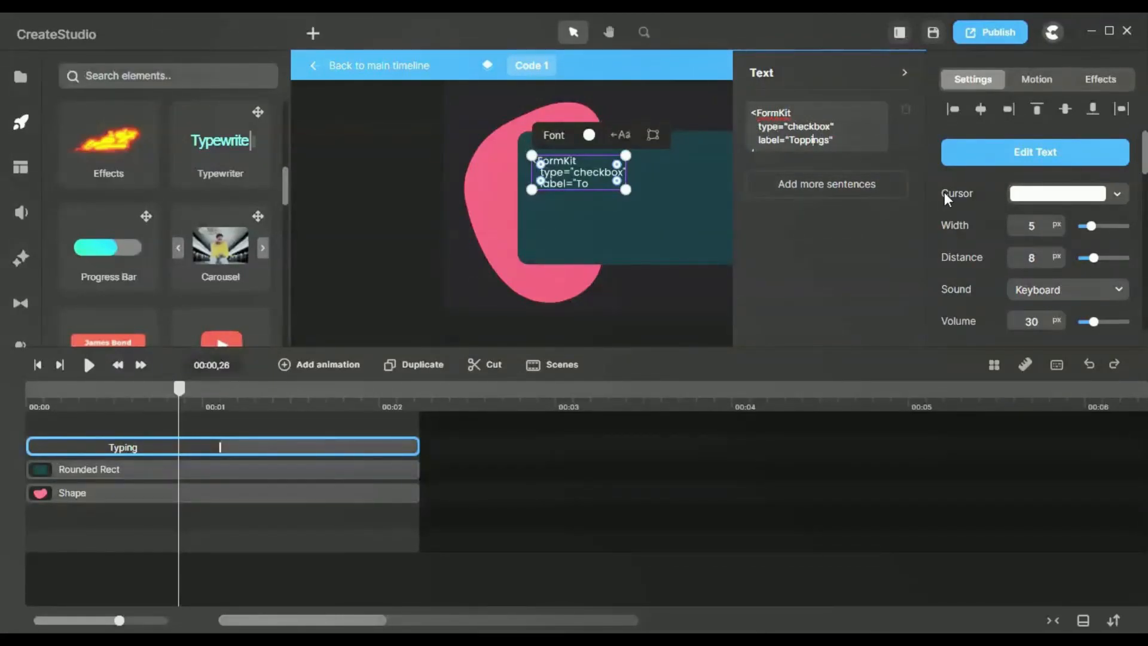
pyautogui.scroll(-1, 843, 141)
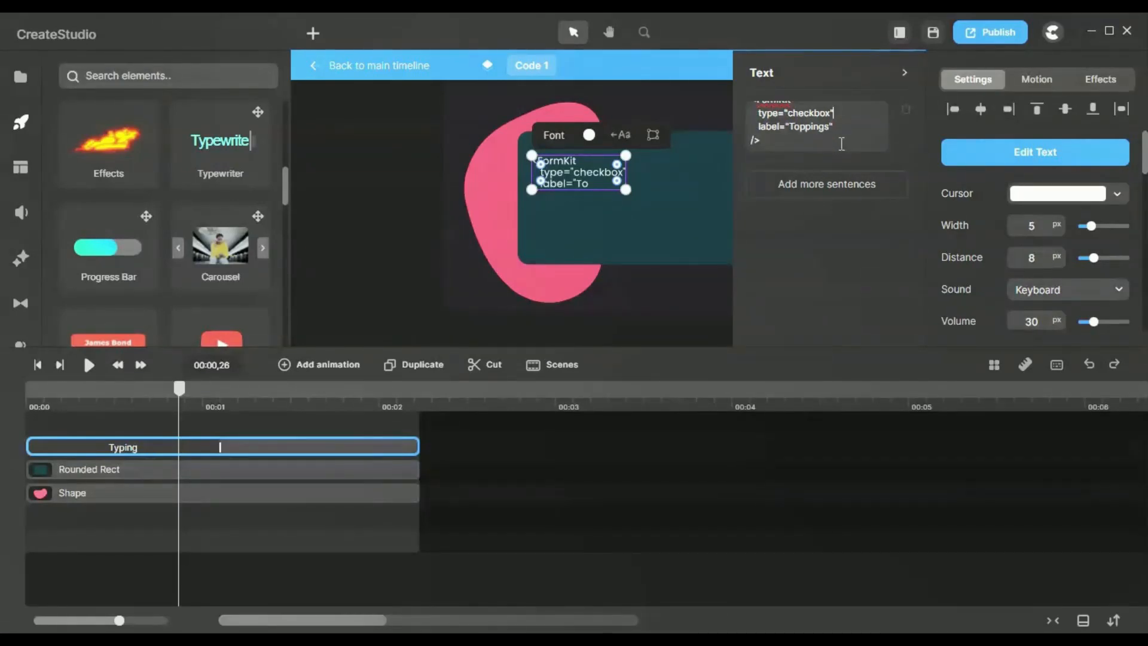
pyautogui.scroll(1, 832, 119)
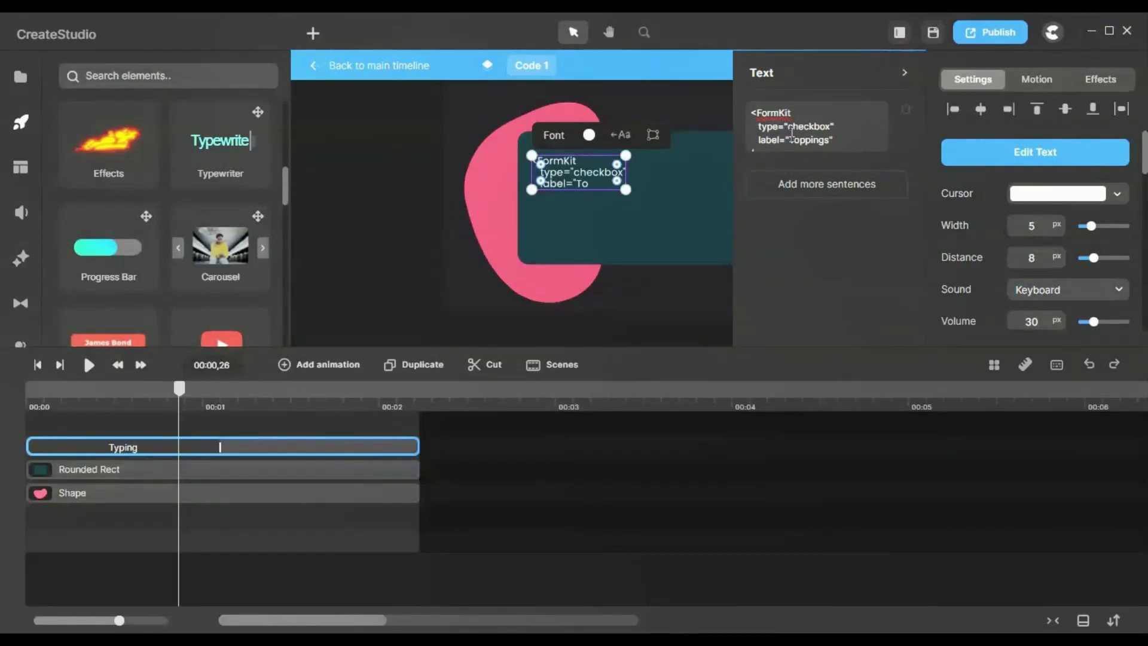
pyautogui.scroll(-1, 802, 132)
pyautogui.scroll(1, 803, 131)
pyautogui.click(346, 130)
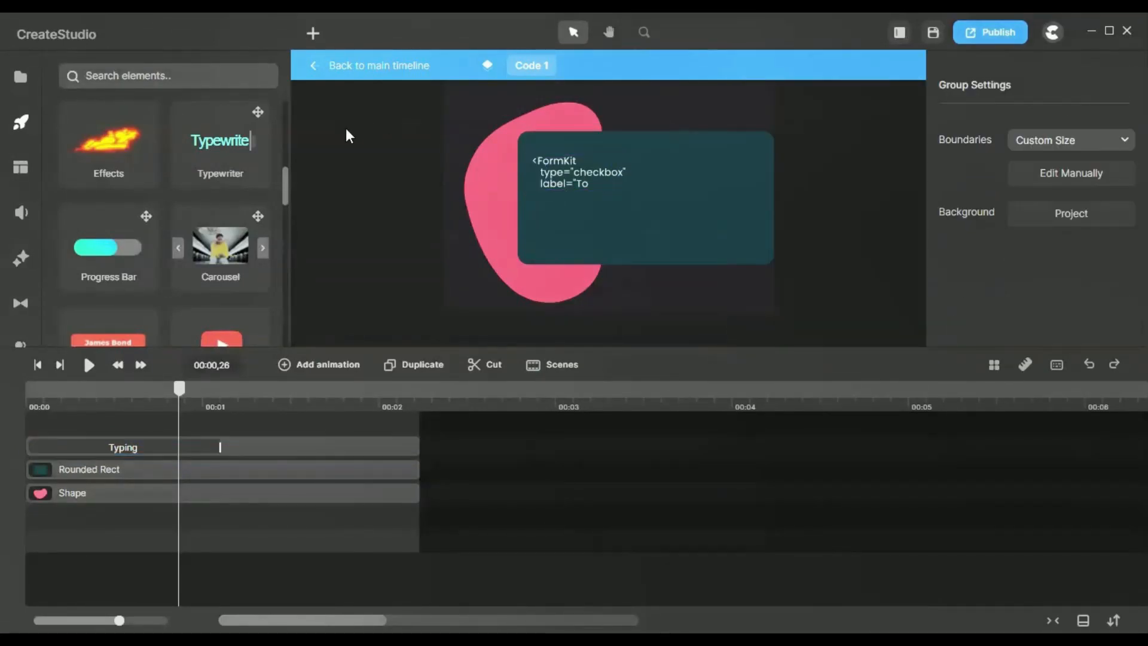
pyautogui.click(736, 183)
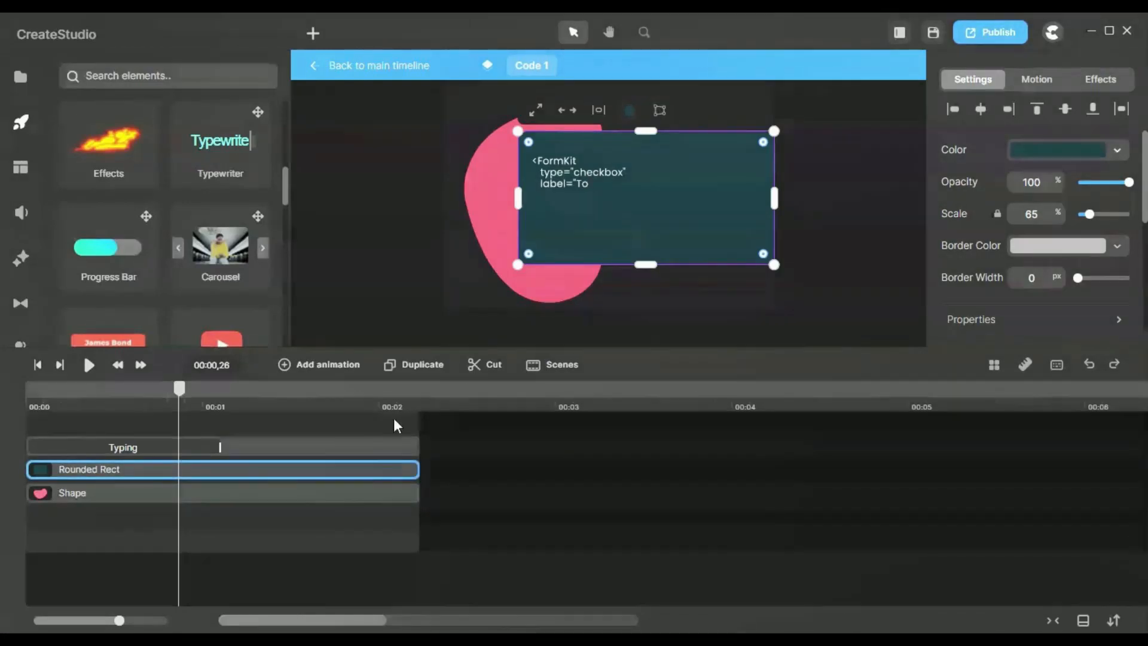
pyautogui.click(334, 449)
pyautogui.click(1035, 152)
pyautogui.scroll(-1, 834, 122)
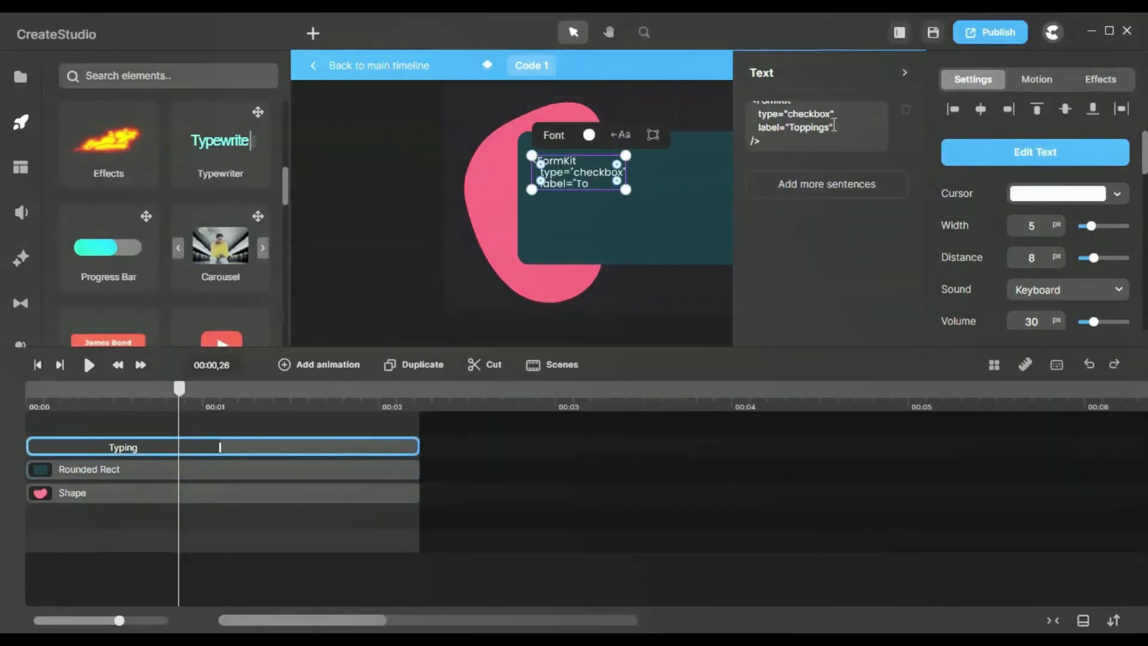
pyautogui.click(405, 186)
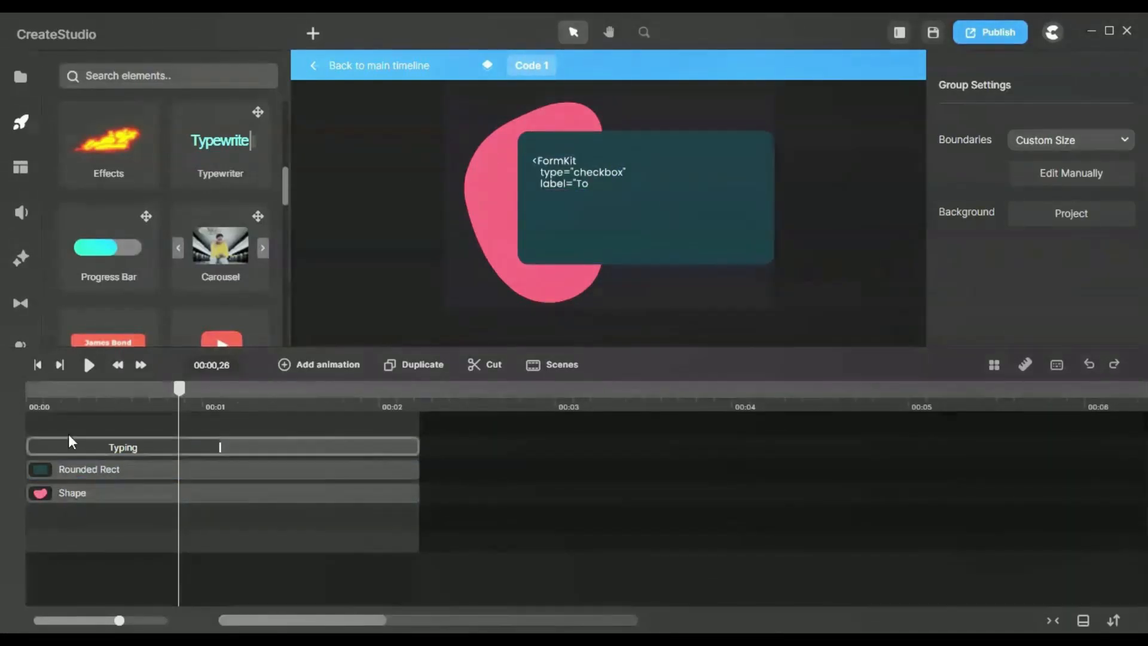
# - Play the code typing animation from the start of the Code 1 group and pause at 00:02,03
pyautogui.click(37, 366)
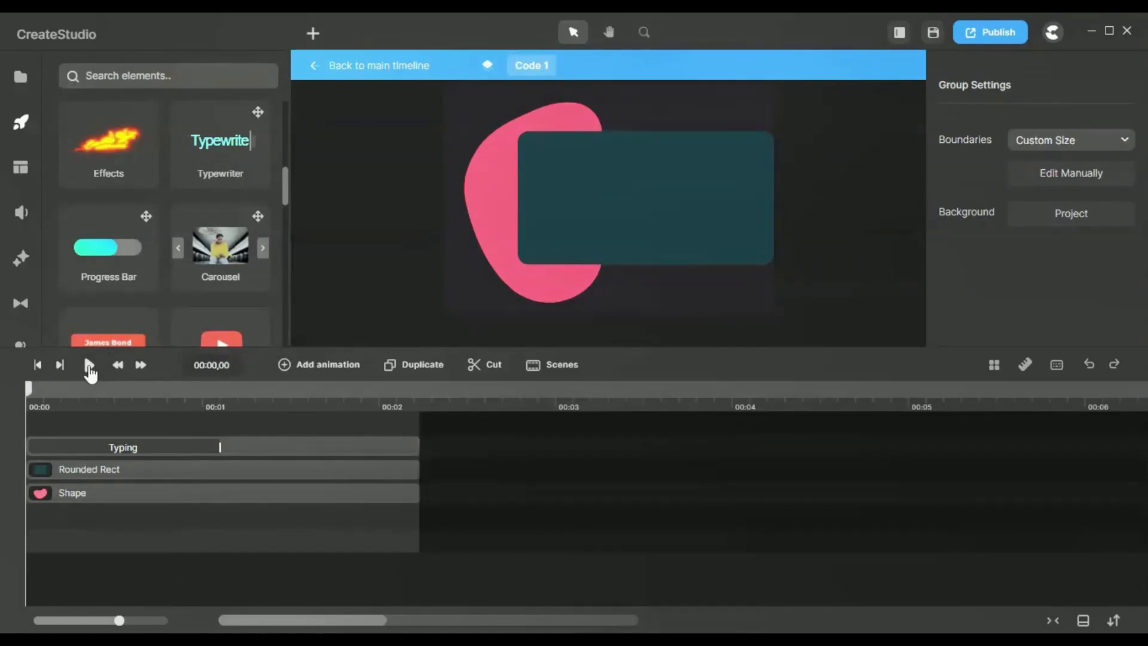
pyautogui.click(89, 365)
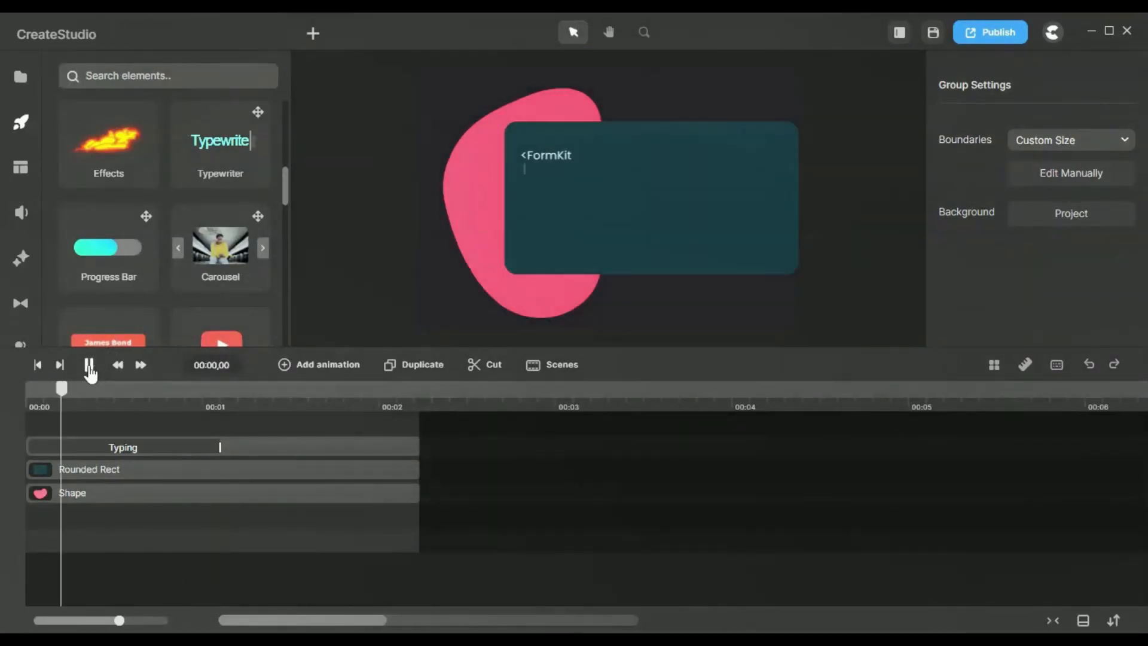
pyautogui.click(90, 365)
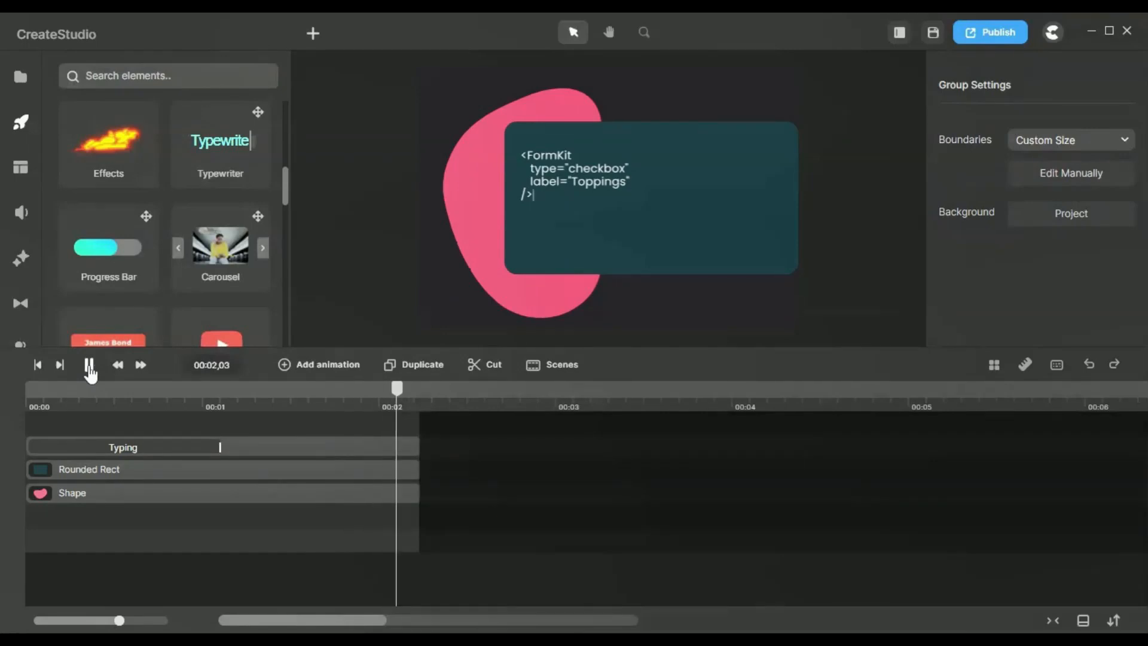
# - Look through the settings of the Rounded Rect, down to Properties, Border and Shadow, and those of the typing text
pyautogui.doubleClick(601, 177)
pyautogui.click(599, 177)
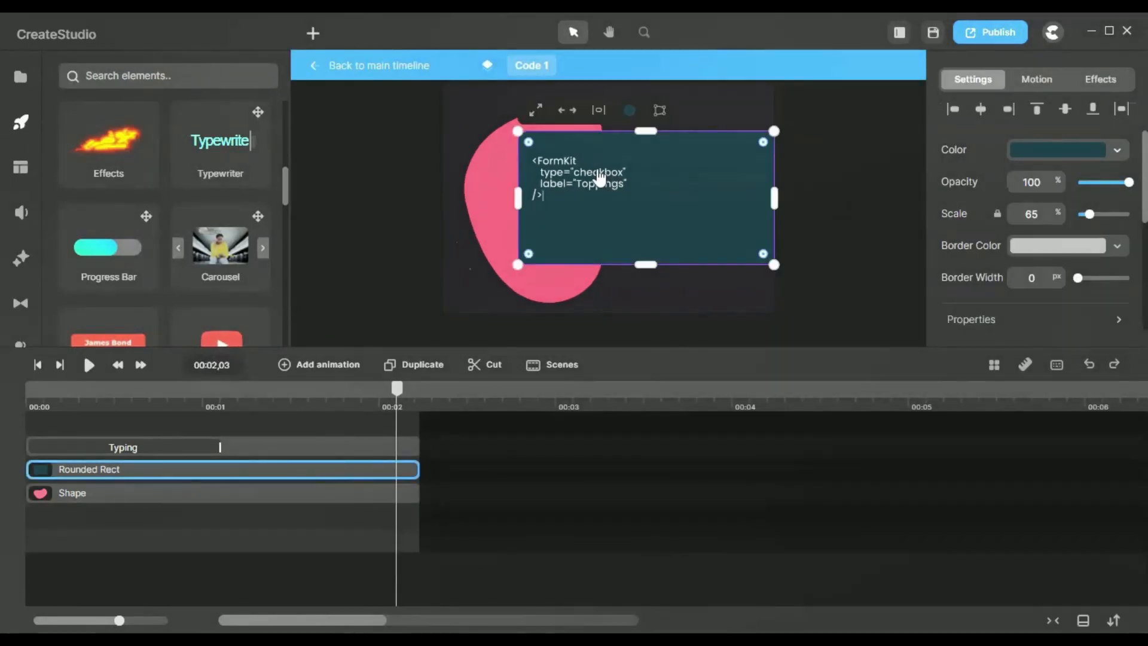
pyautogui.scroll(-2, 970, 190)
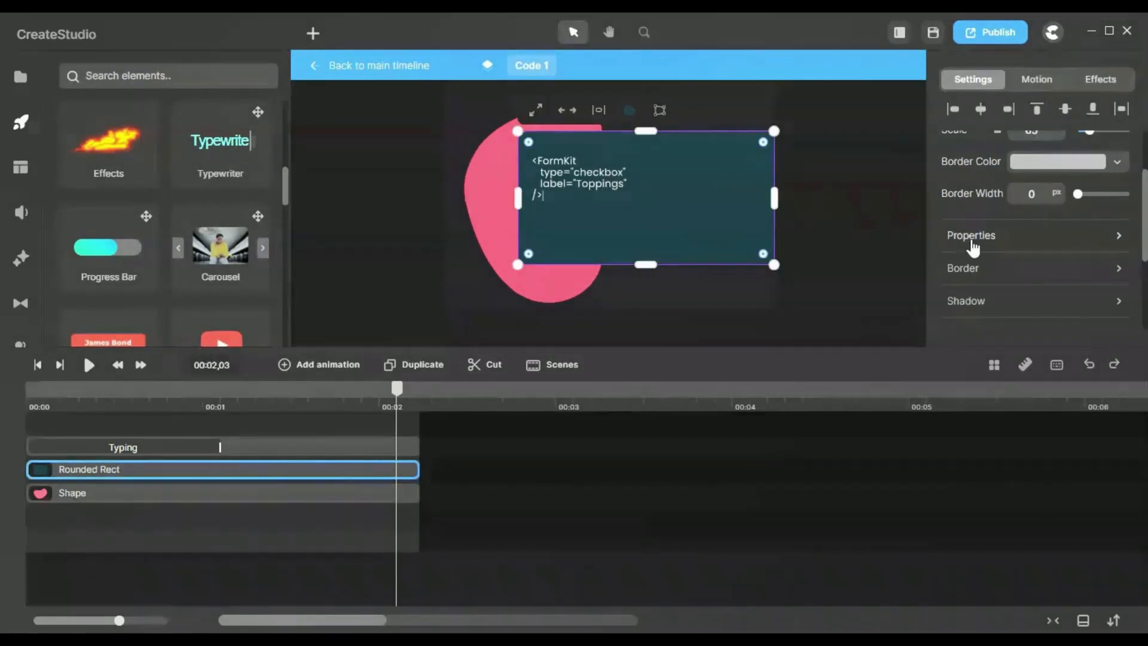
pyautogui.click(168, 453)
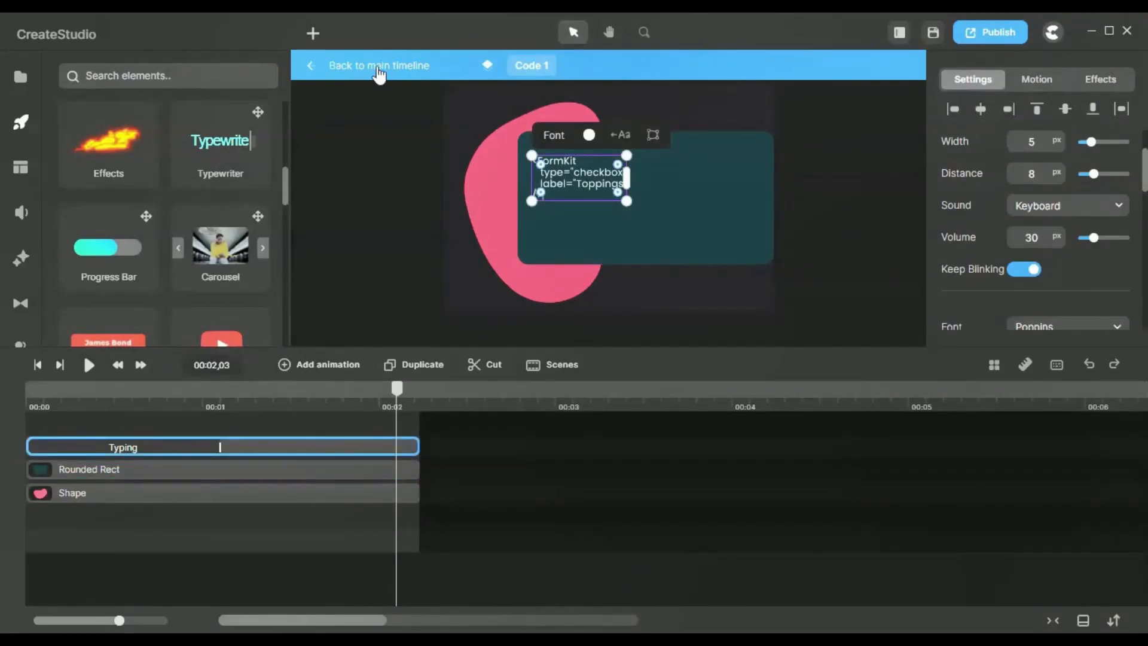
# - Return to the main timeline, select the Code 1 clip and review it around 00:11,10
pyautogui.click(379, 71)
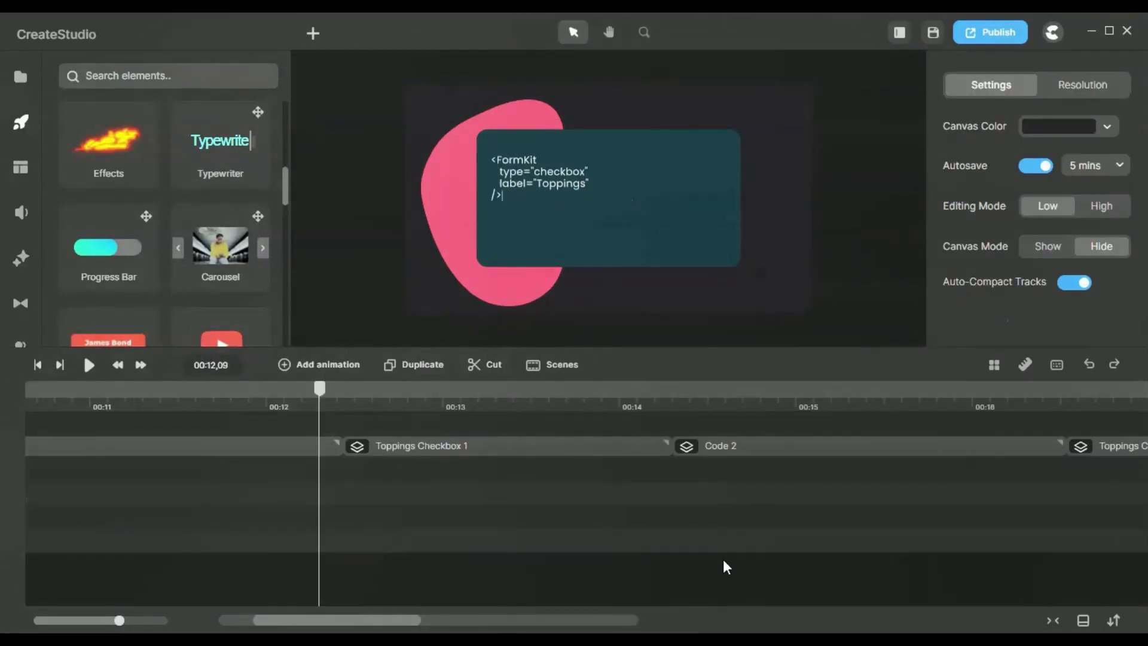
pyautogui.click(225, 442)
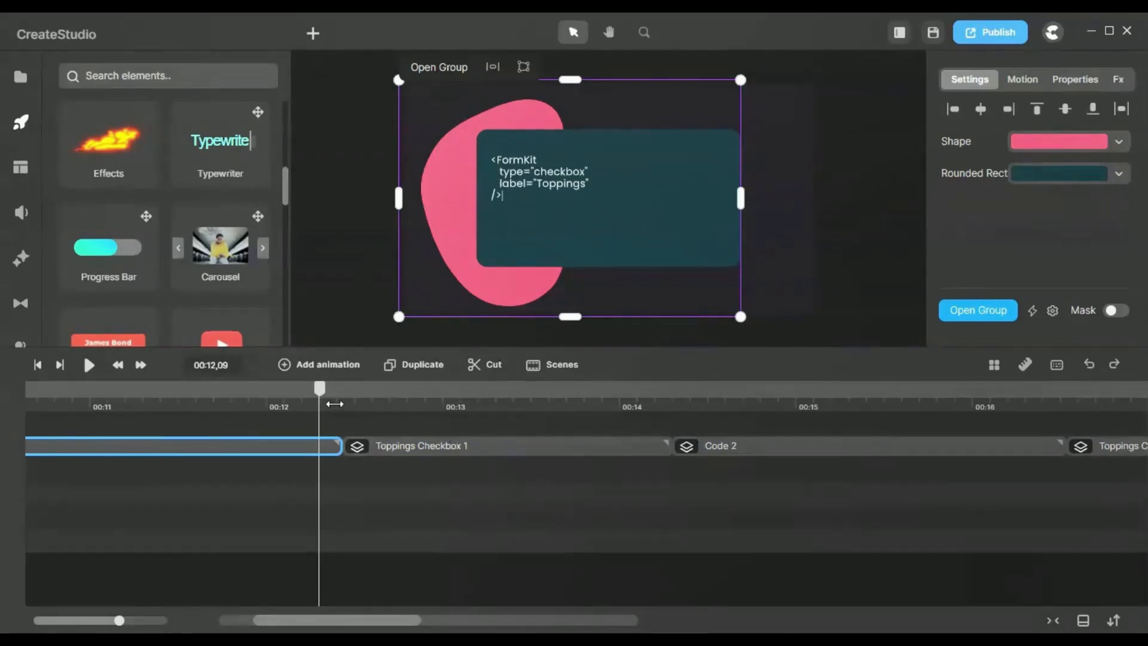
pyautogui.moveTo(359, 404); pyautogui.dragTo(595, 415)
pyautogui.click(146, 397)
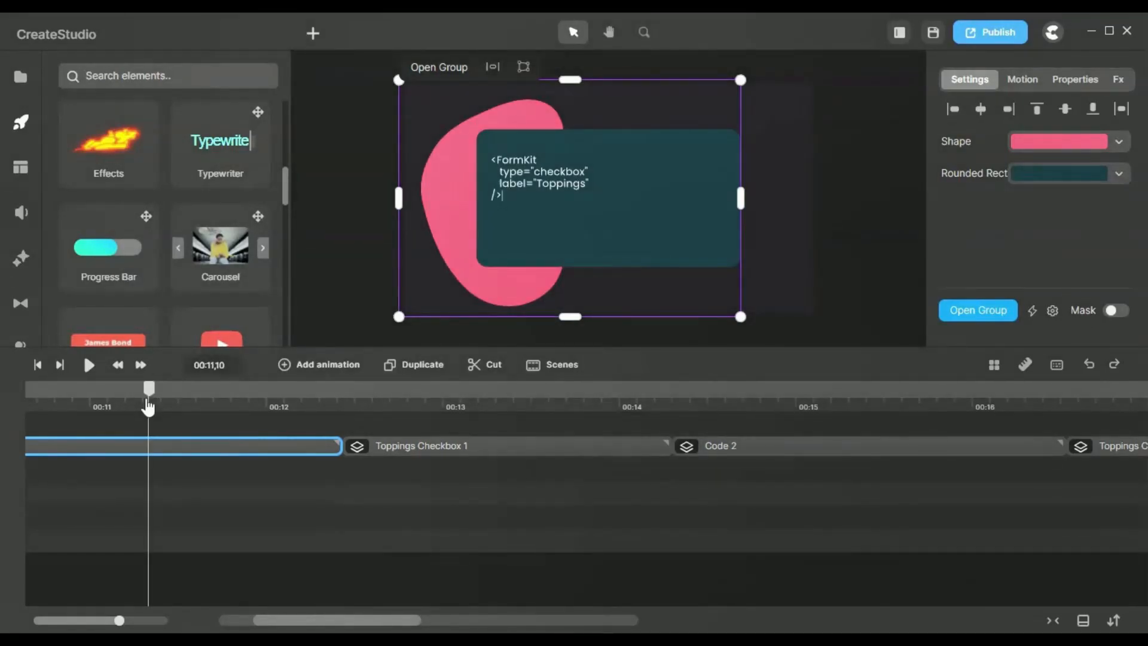
pyautogui.hscroll(-2, 207, 467)
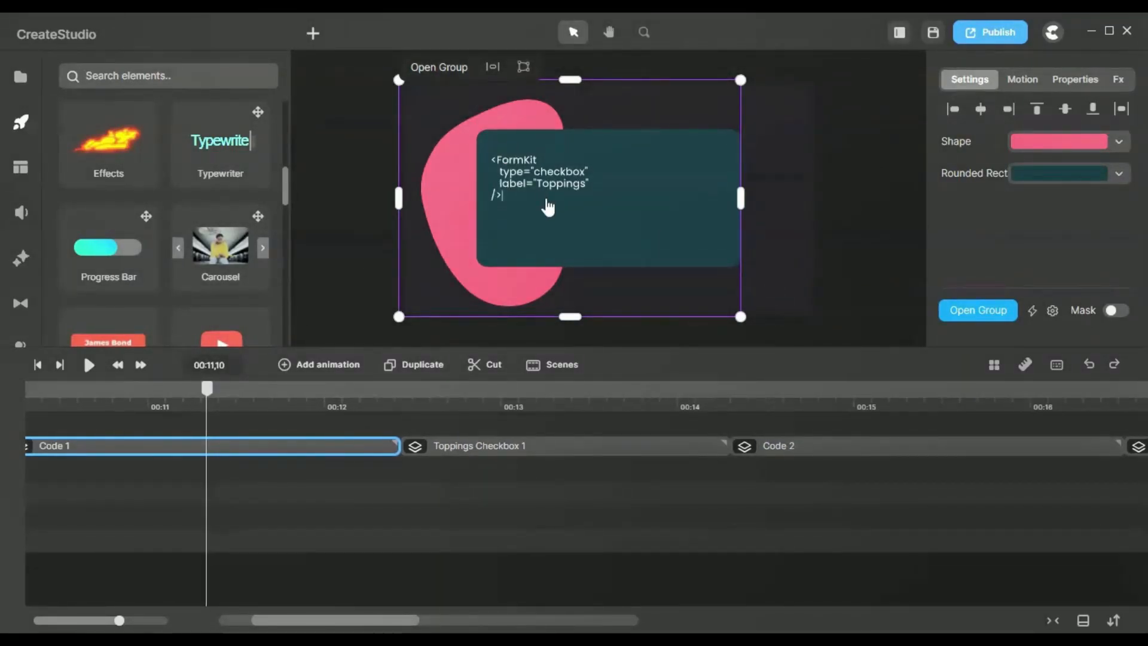
# - Preview the typing in the Toppings Checkbox 1 clip up to 00:13,28, move back to 00:13,15 and open that group
pyautogui.click(514, 405)
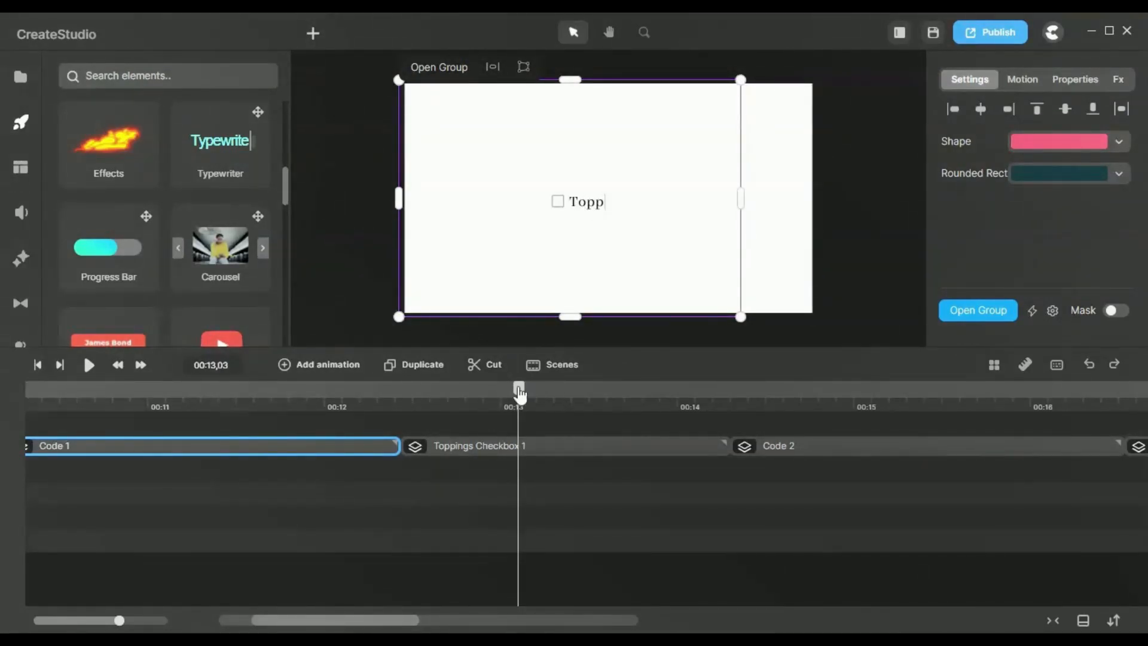
pyautogui.moveTo(519, 389); pyautogui.dragTo(658, 429)
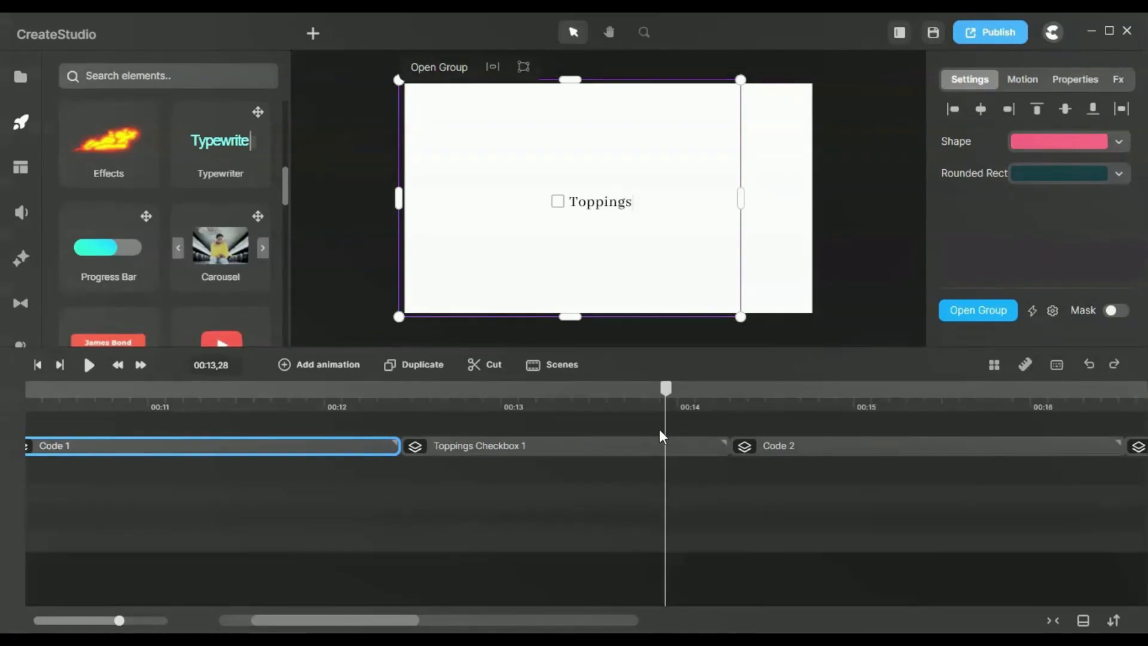
pyautogui.click(555, 447)
pyautogui.moveTo(391, 403); pyautogui.dragTo(589, 390)
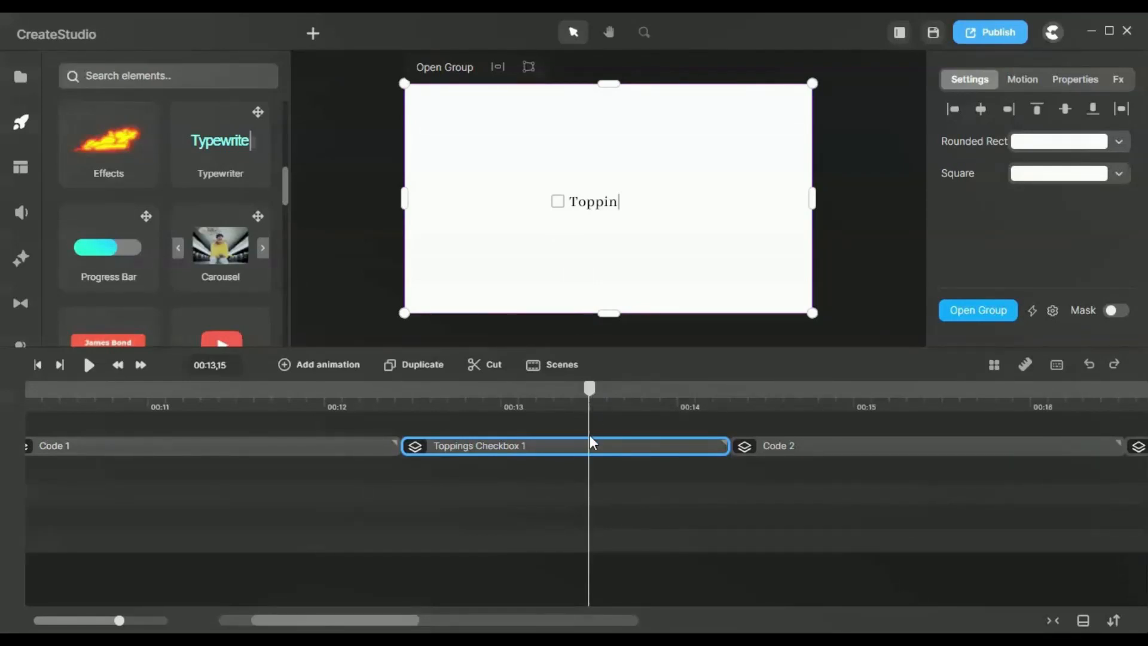
pyautogui.click(979, 311)
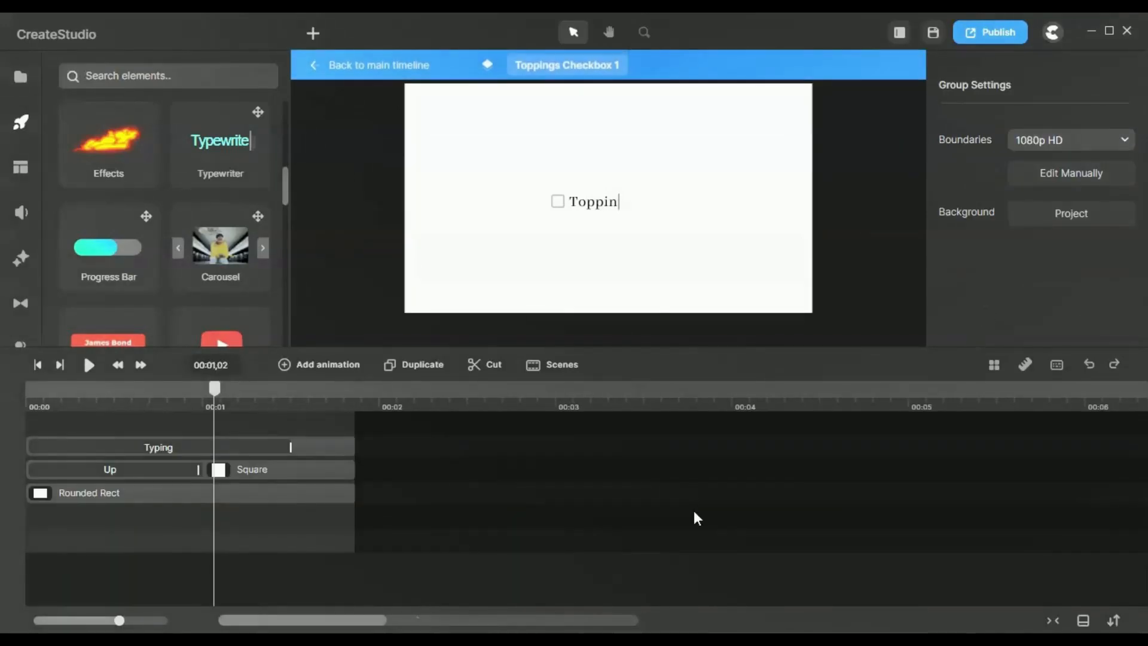
# - Move the playhead to 00:01,12 in the Toppings Checkbox 1 group and inspect the Rounded Rect background layer
pyautogui.moveTo(215, 395); pyautogui.dragTo(273, 398)
pyautogui.click(705, 181)
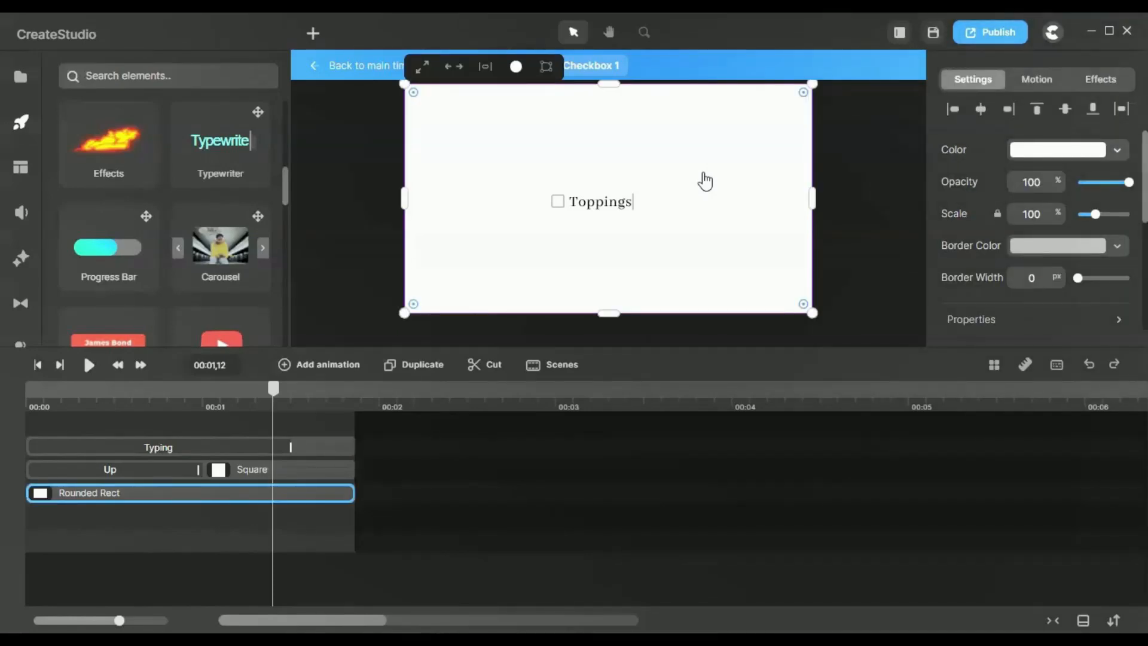
pyautogui.click(336, 149)
pyautogui.click(616, 128)
pyautogui.click(332, 238)
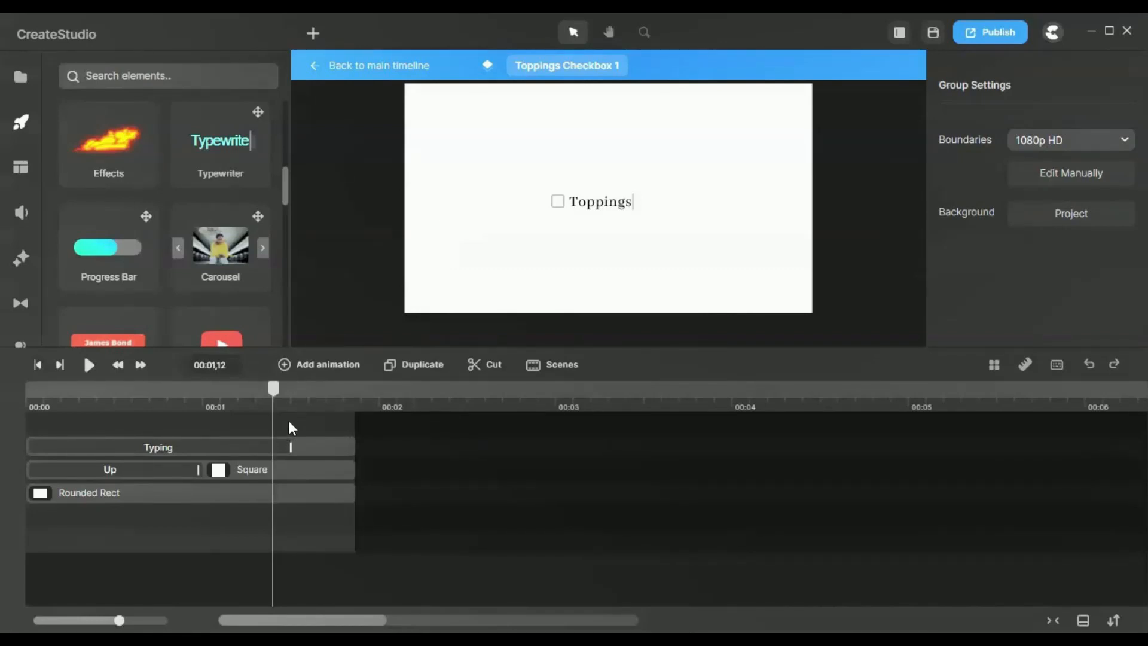
pyautogui.moveTo(289, 422); pyautogui.dragTo(356, 544)
pyautogui.click(300, 491)
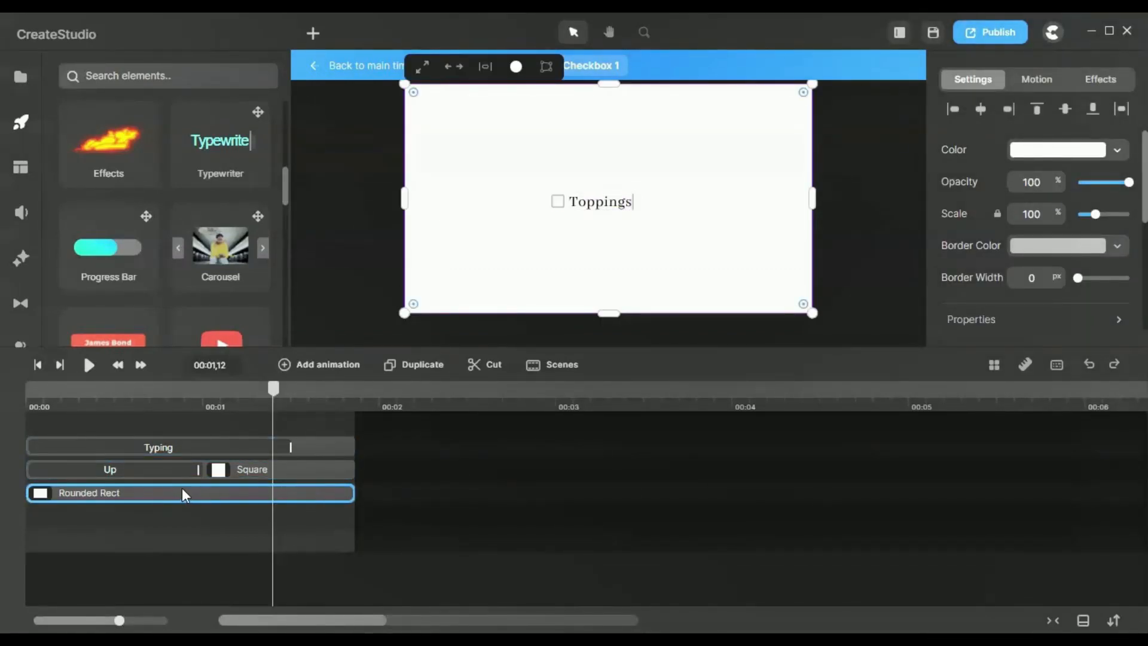
# - Inspect the Square checkbox layer up close and the list of shapes that can be added, then fit the canvas
pyautogui.click(308, 458)
pyautogui.click(308, 469)
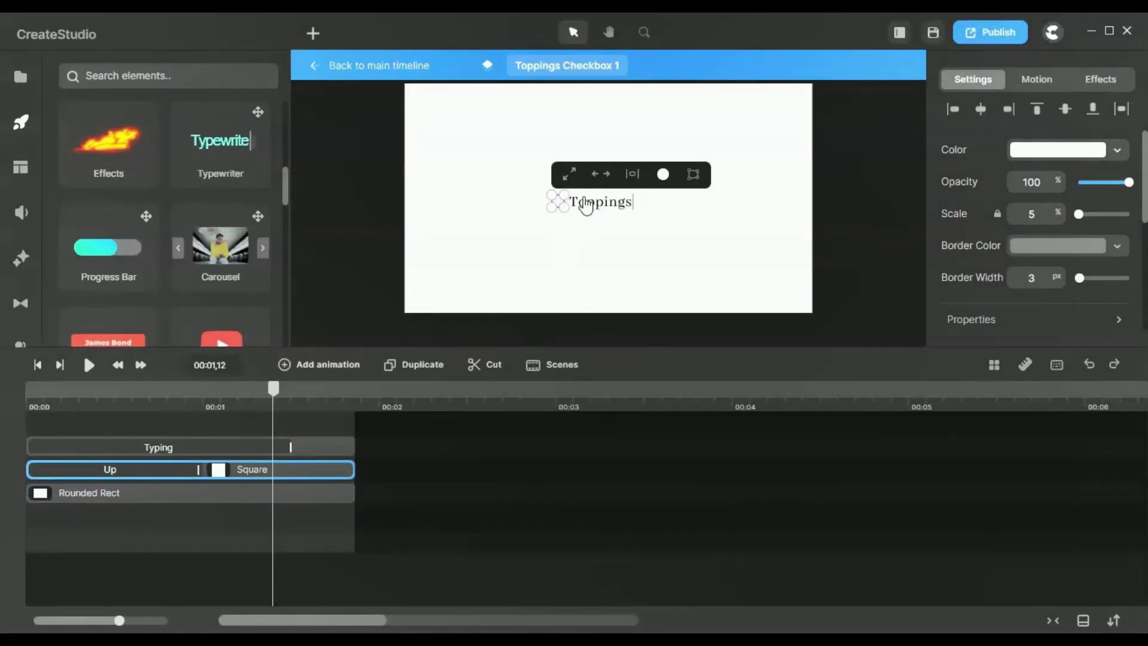
pyautogui.scroll(5, 557, 197)
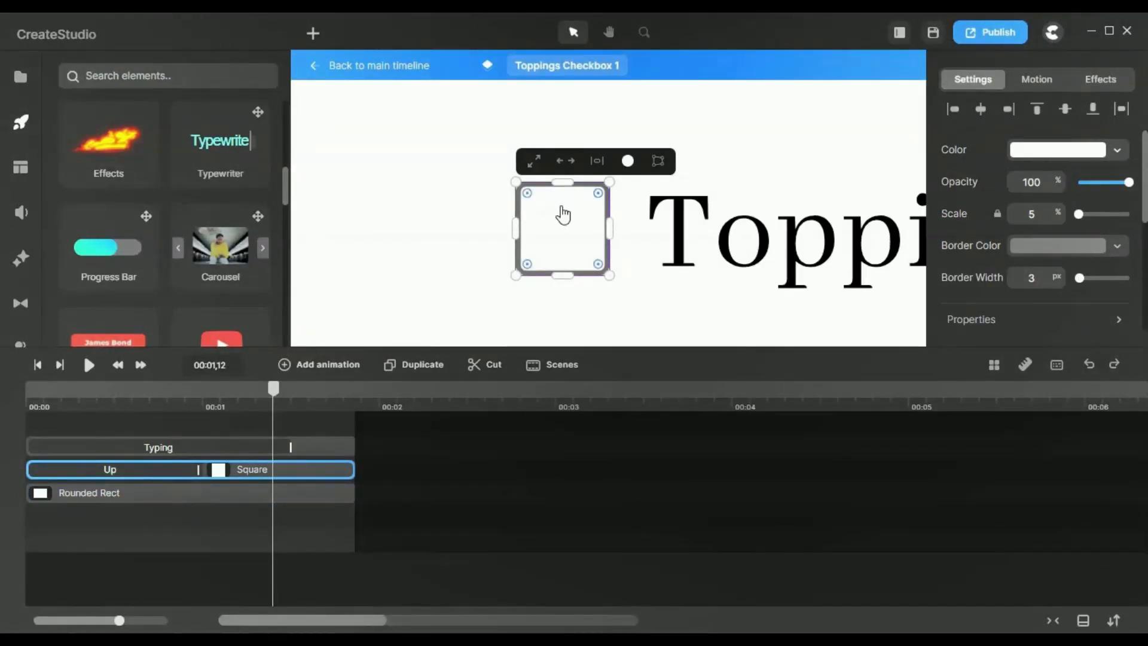
pyautogui.click(313, 32)
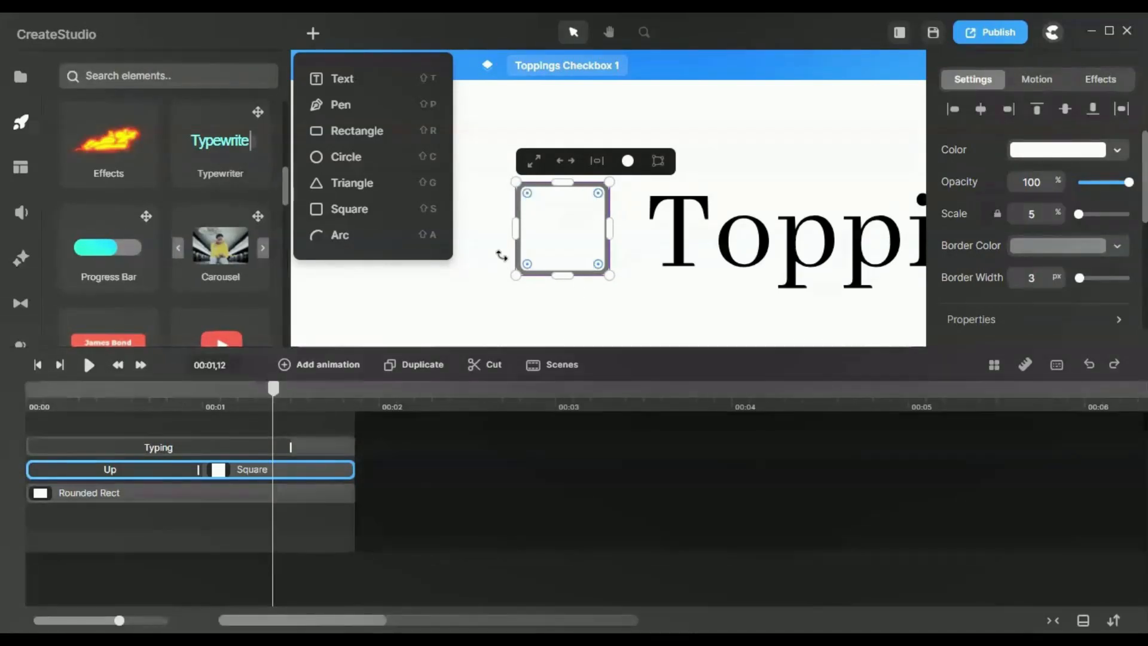
pyautogui.click(618, 128)
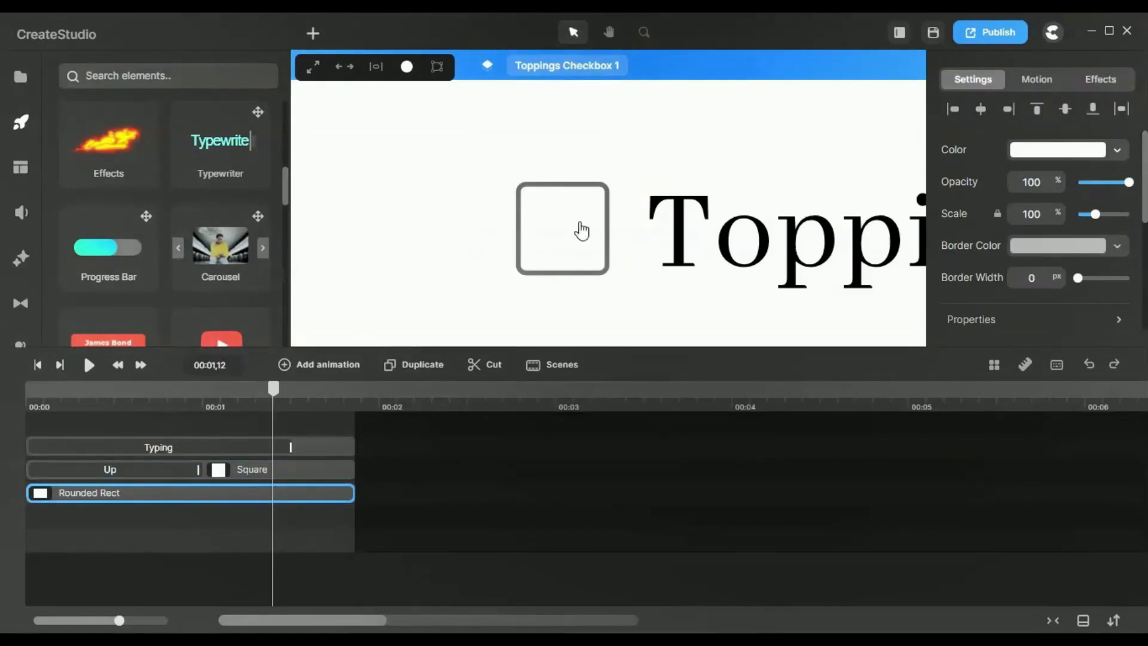
pyautogui.click(580, 232)
pyautogui.click(651, 29)
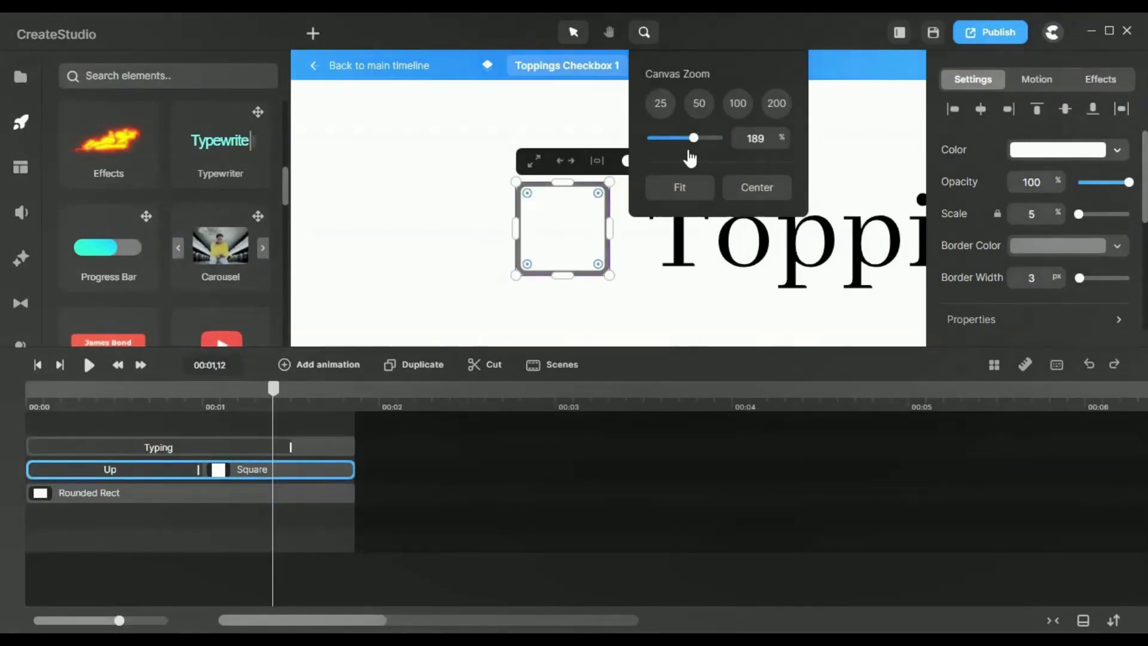
pyautogui.click(682, 188)
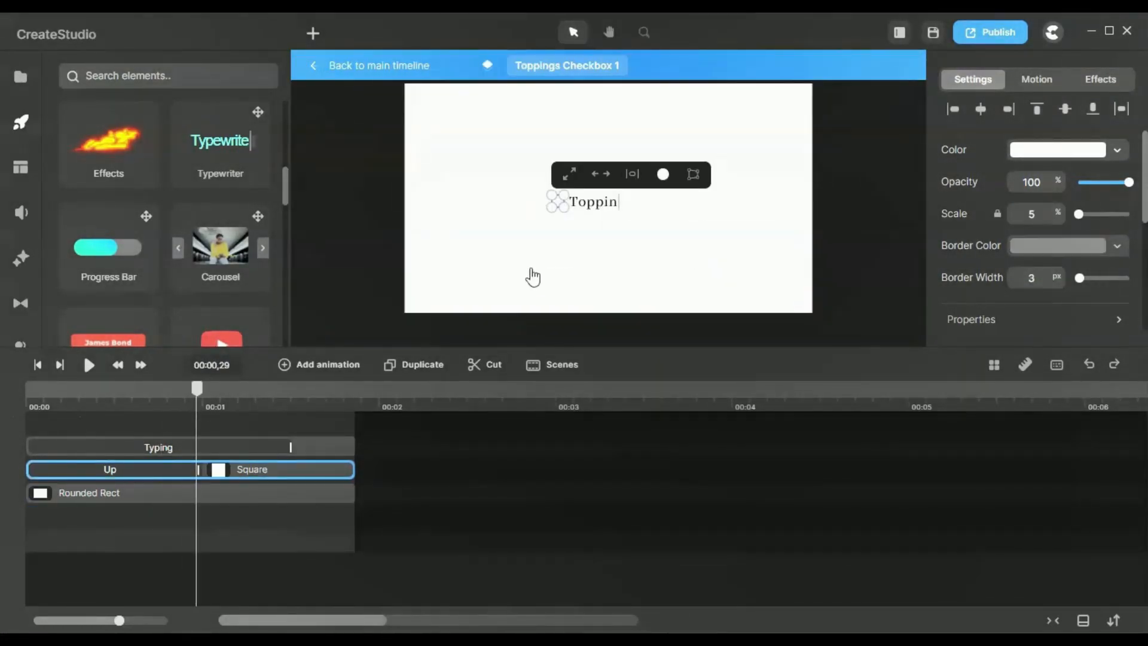
# - Look at the Square's Up preset settings and where that preset sits among the Scale entrance motions
pyautogui.click(143, 473)
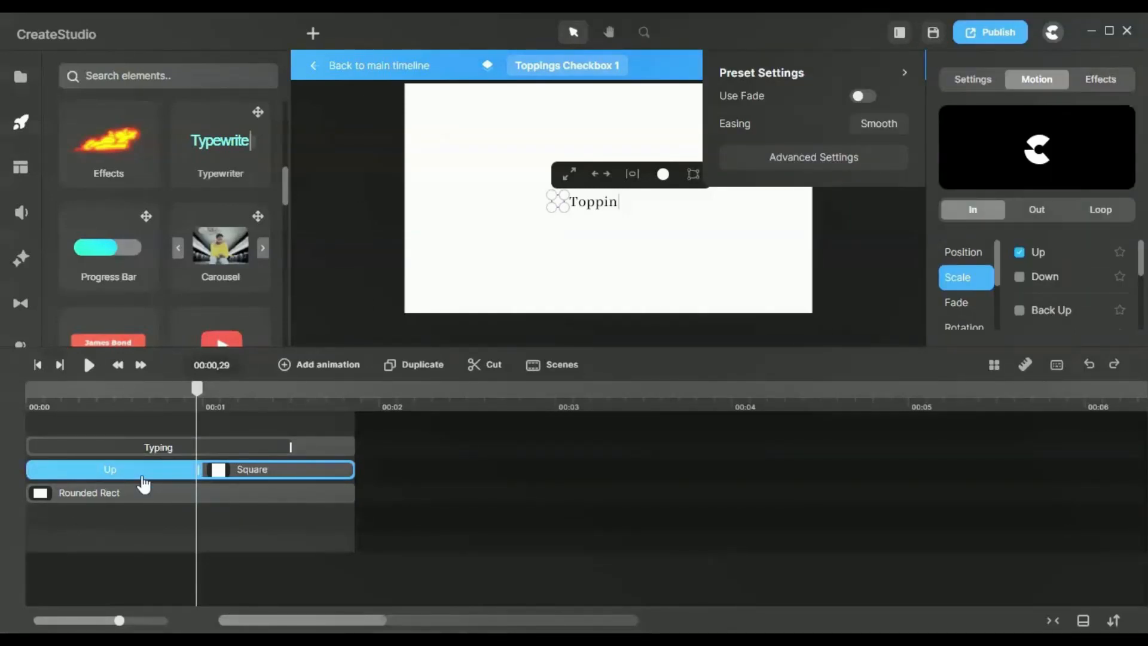
pyautogui.click(422, 479)
pyautogui.click(294, 468)
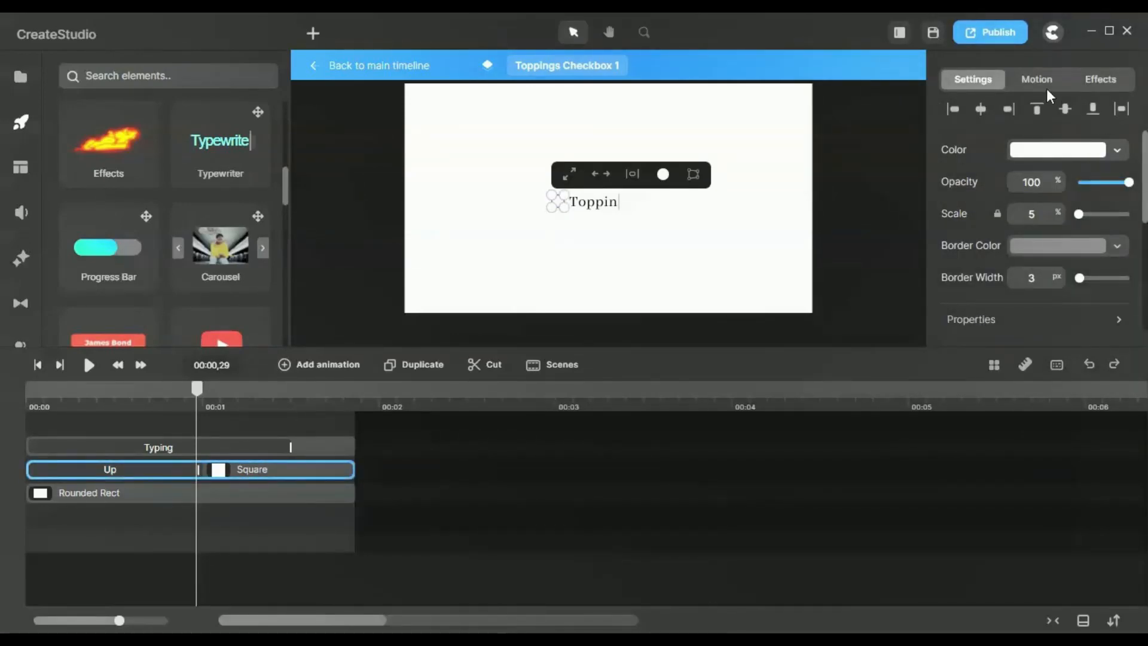
pyautogui.click(1040, 80)
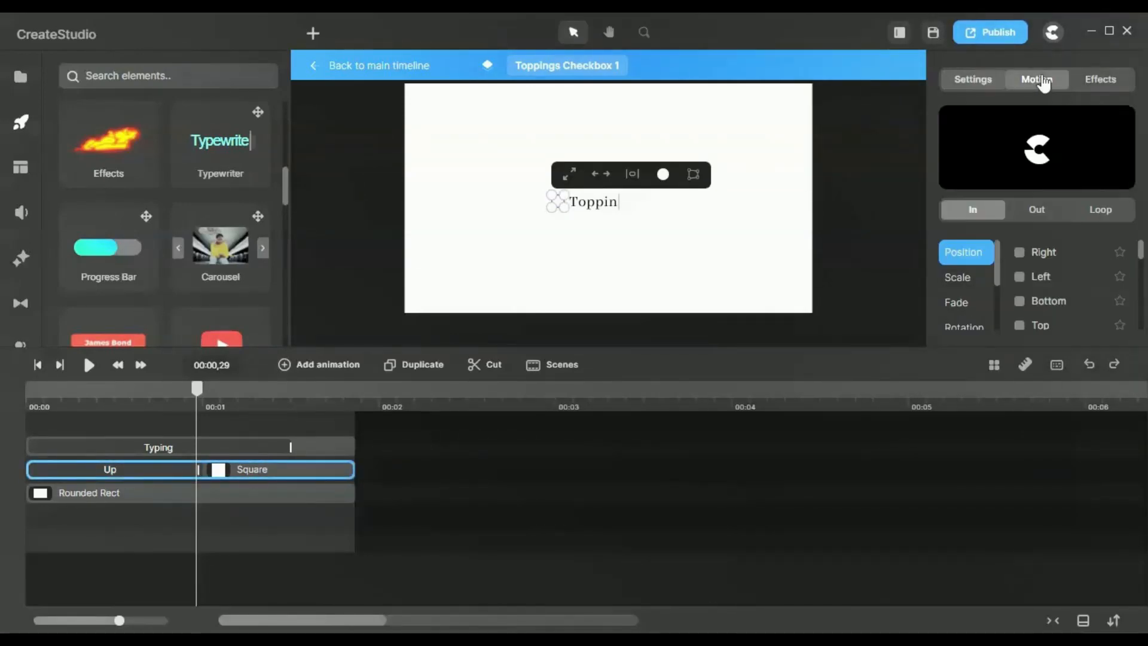
pyautogui.click(964, 281)
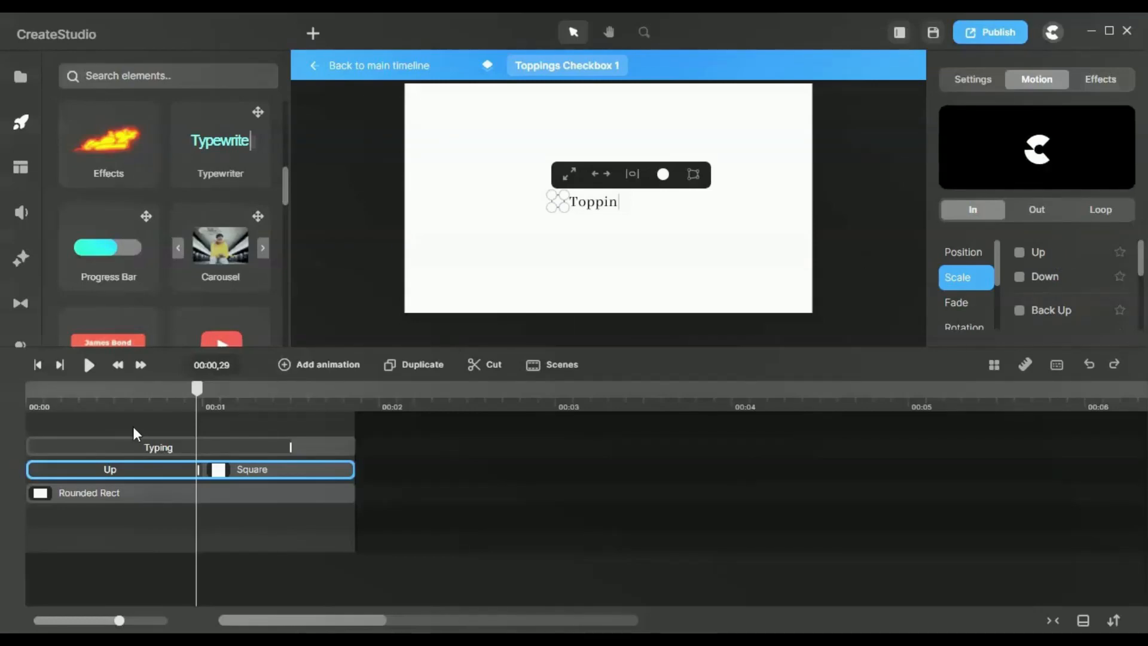
pyautogui.click(128, 479)
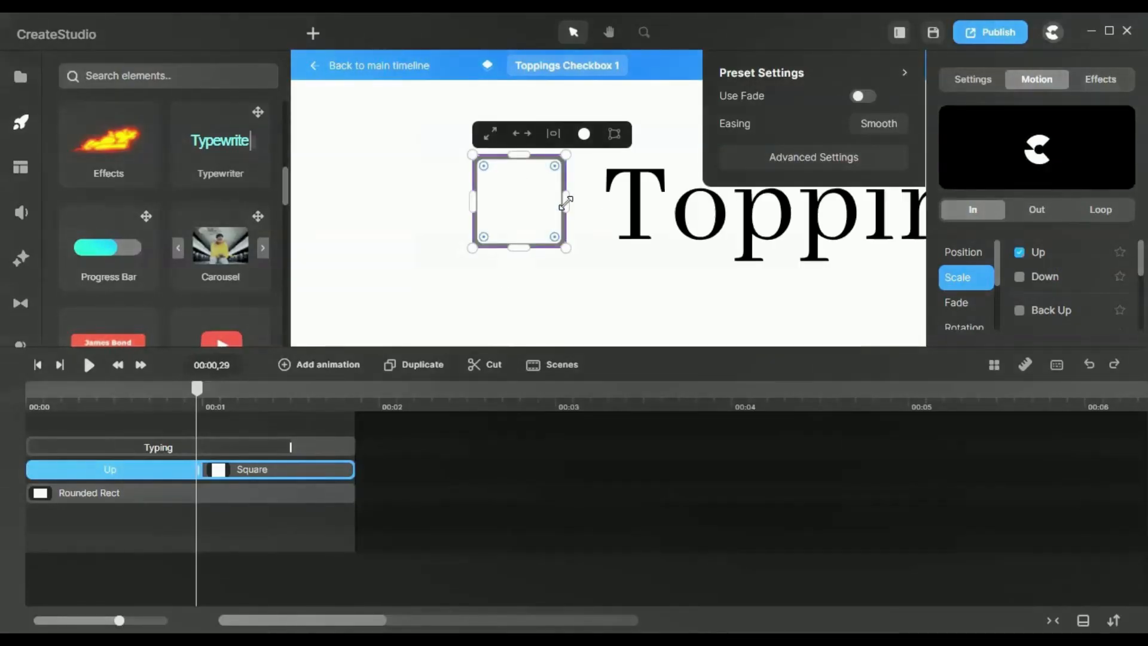
# - Look at the Square's fill colour and border colour pickers, then fit the canvas to the view
pyautogui.click(558, 202)
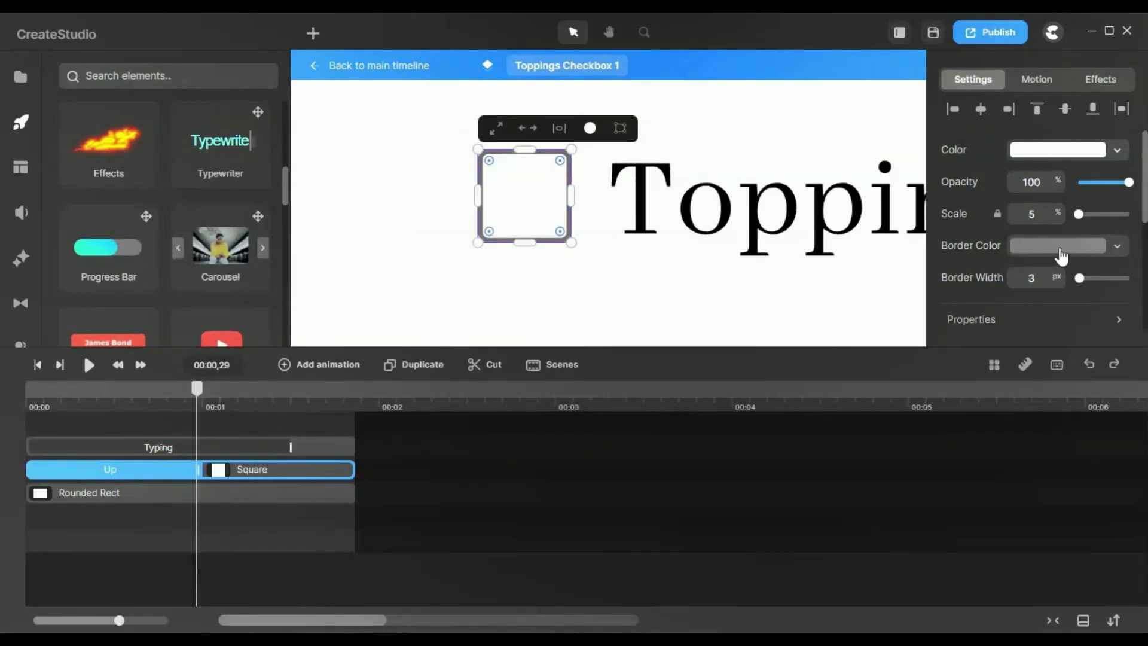
pyautogui.click(1048, 156)
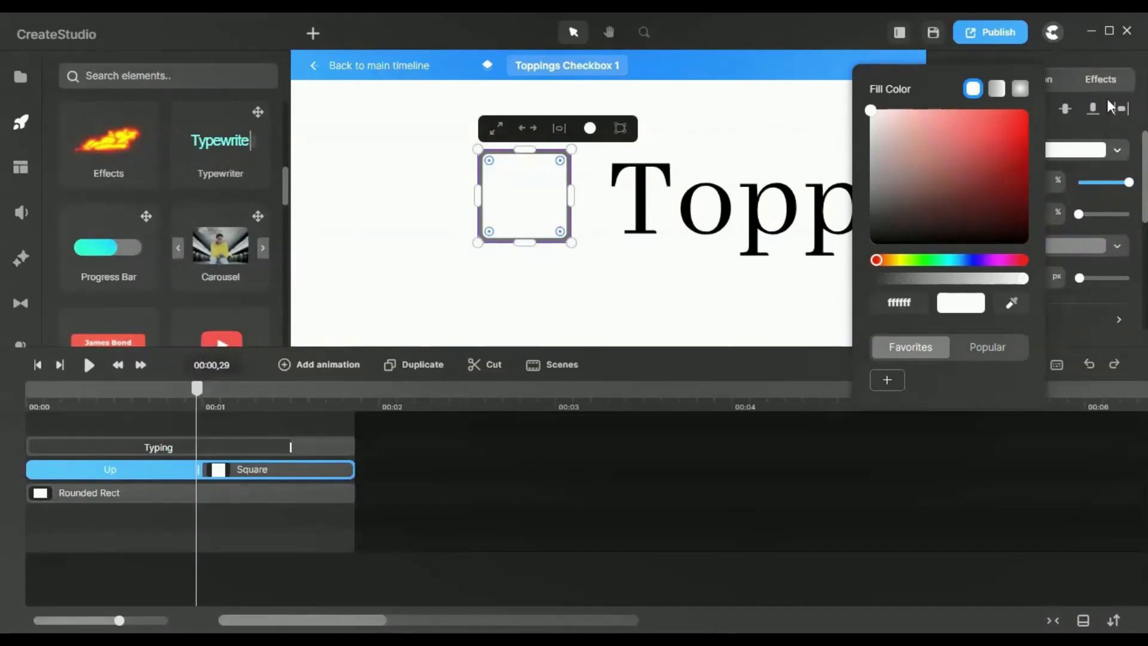
pyautogui.click(1089, 141)
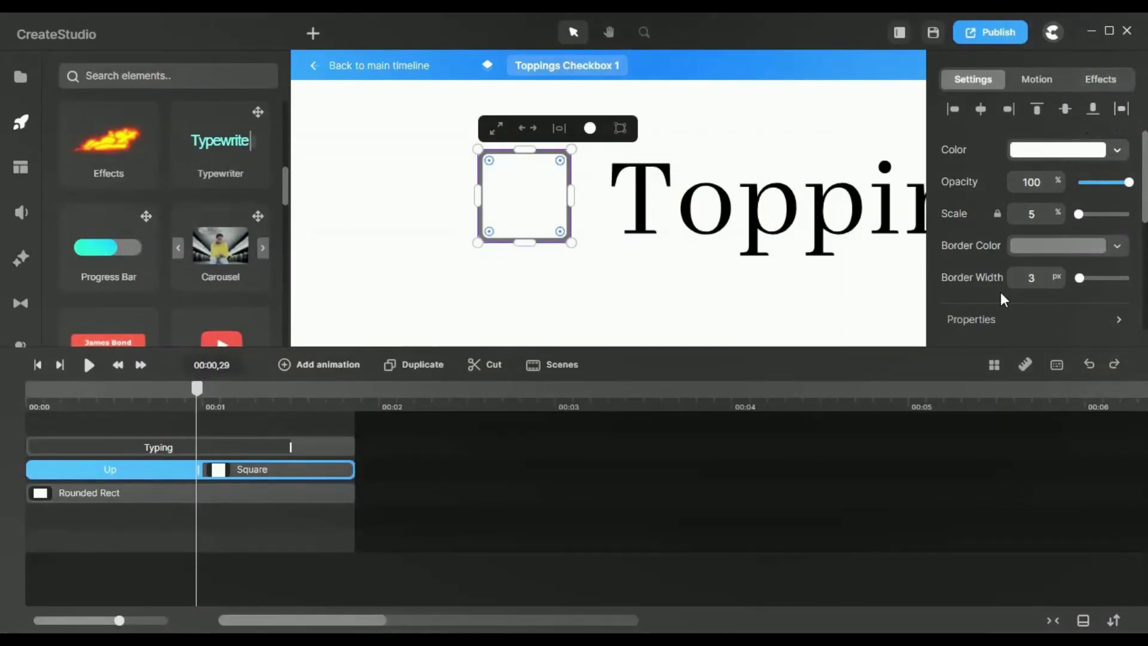
pyautogui.click(1053, 258)
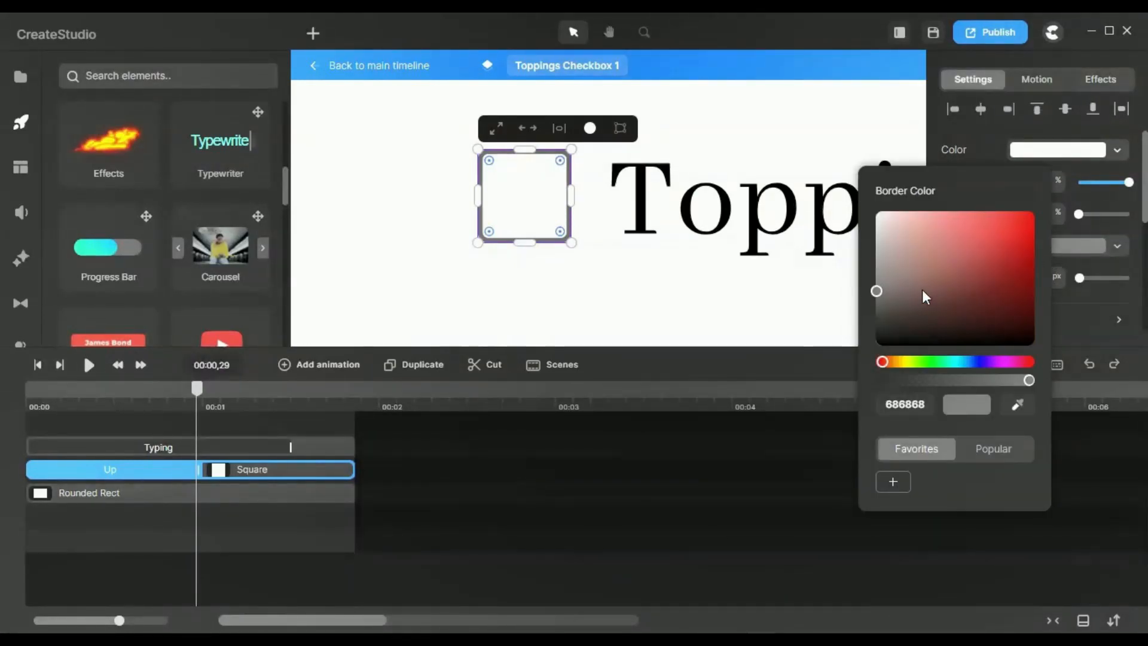
pyautogui.click(949, 148)
pyautogui.click(643, 33)
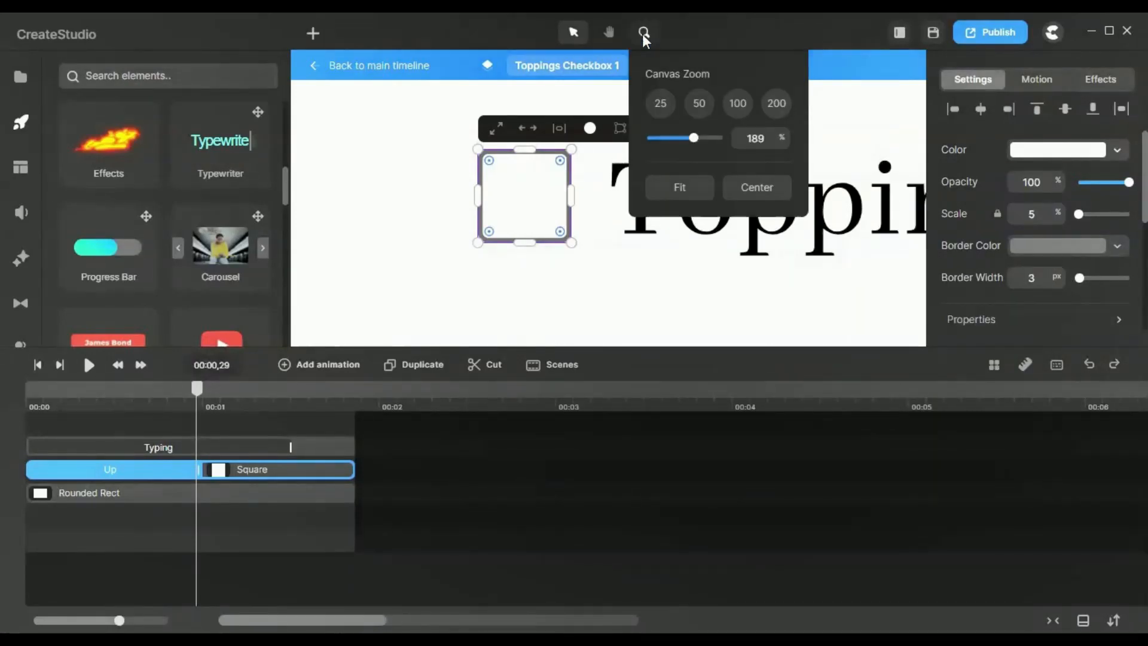
pyautogui.click(682, 187)
# - Scrub the checkbox animation from 00:00,00 to 00:01,15 with the Rounded Rect selected
pyautogui.click(811, 251)
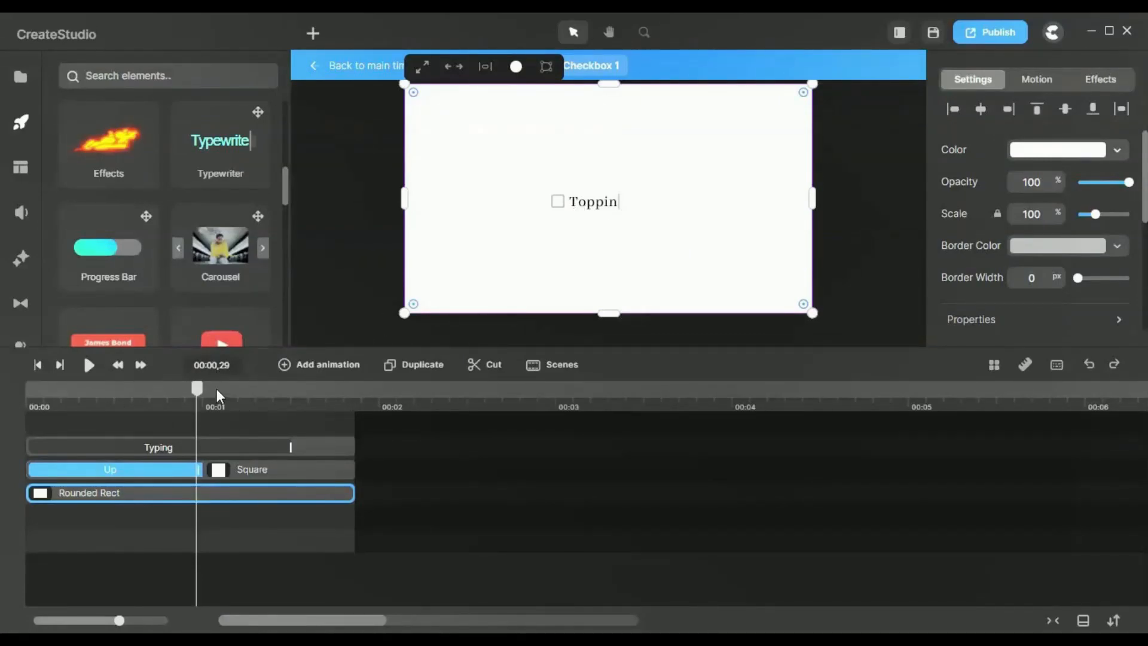
pyautogui.click(32, 391)
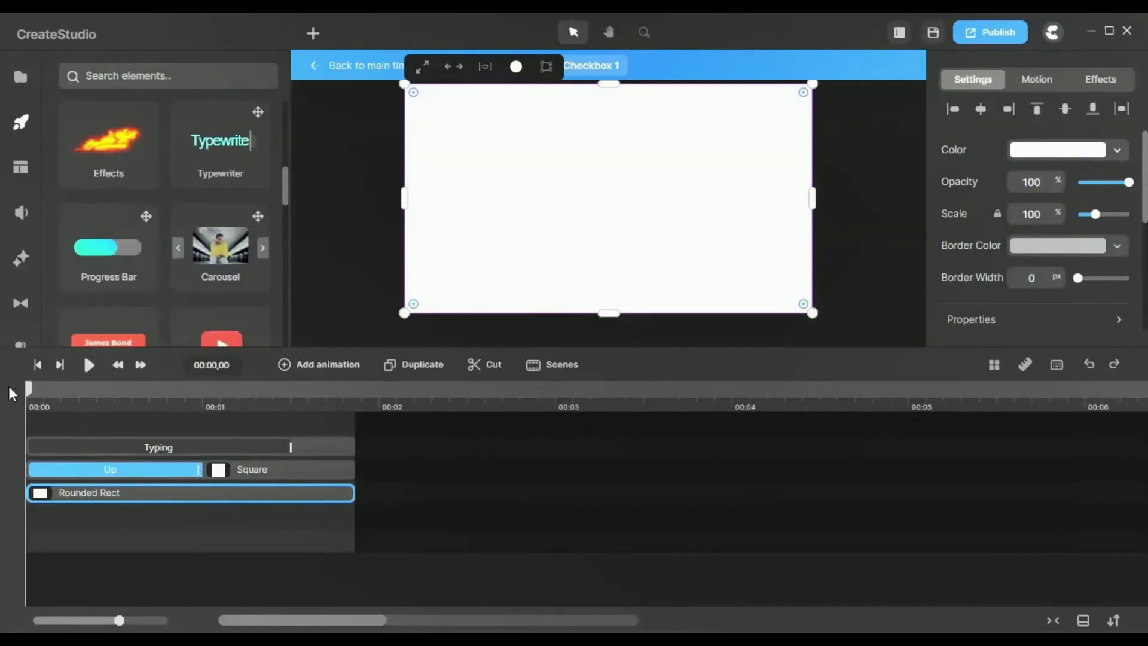
pyautogui.moveTo(32, 392); pyautogui.dragTo(293, 383)
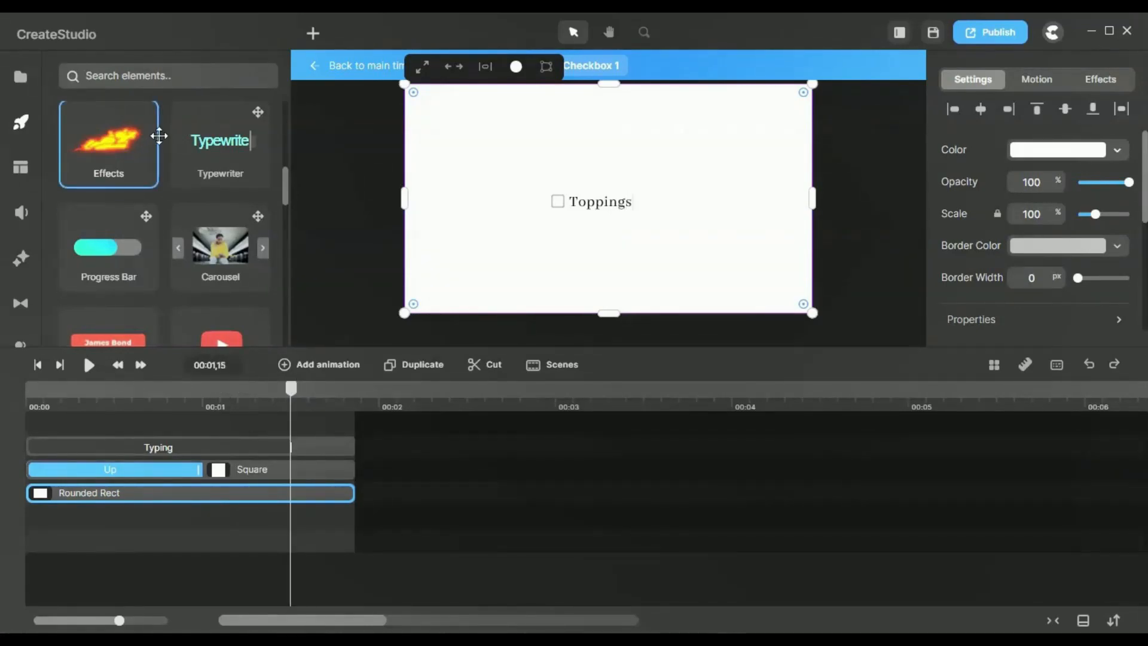
# - Find the Typewriter element in the library and look at the Typing layer's settings and its text entry, leaving the text unedited
pyautogui.scroll(2, 179, 156)
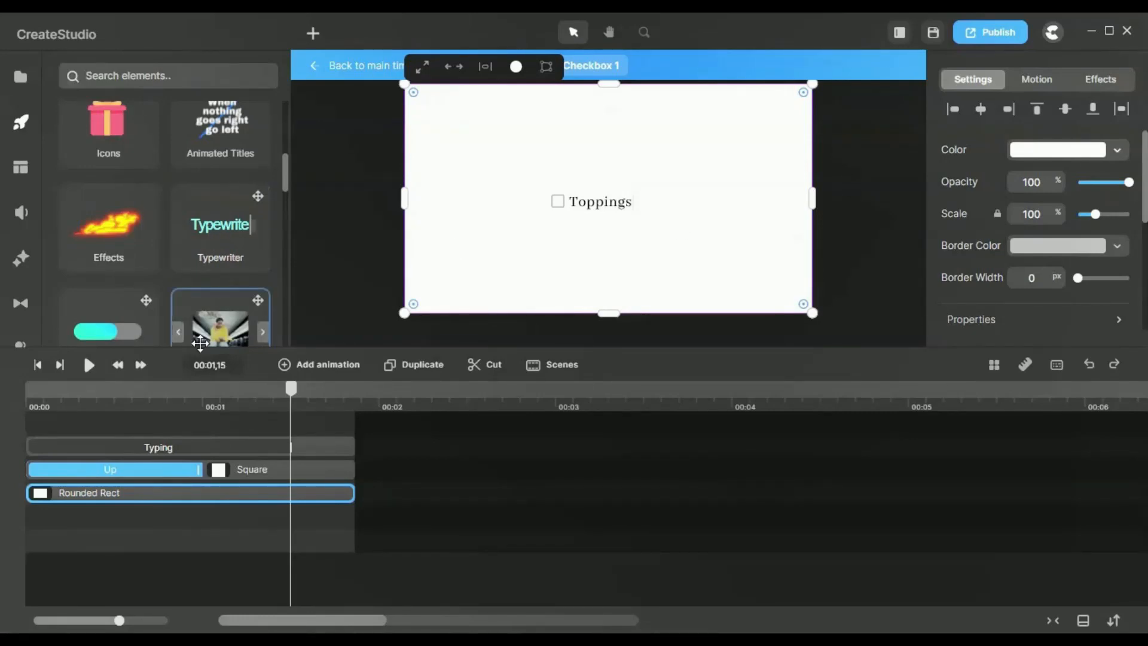
pyautogui.click(202, 444)
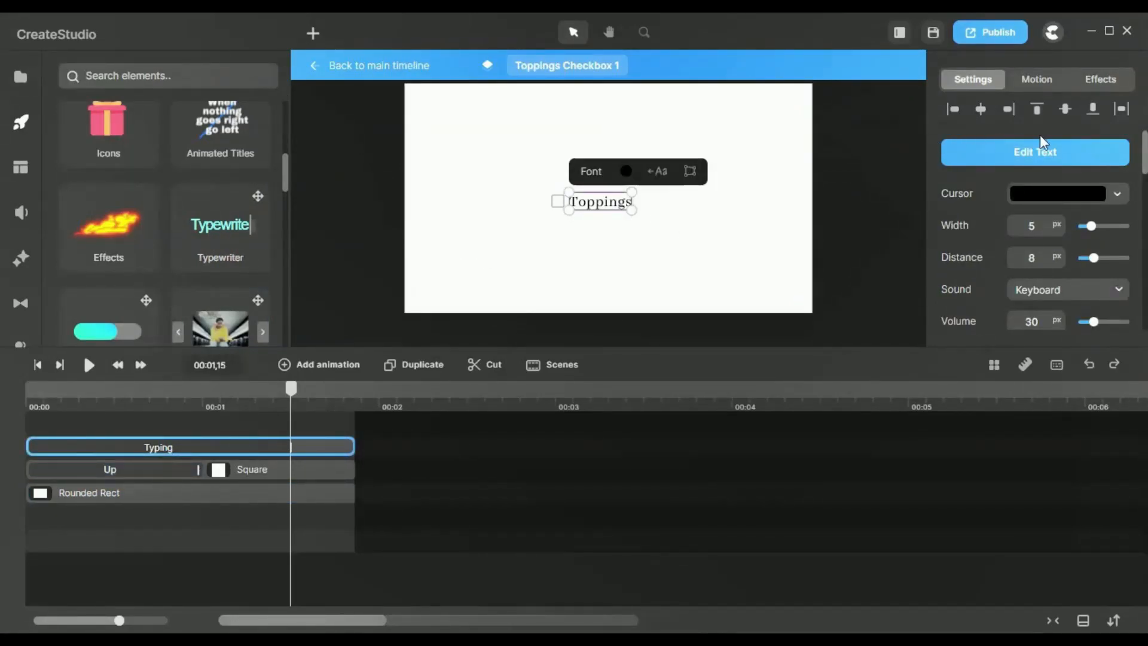
pyautogui.click(1047, 153)
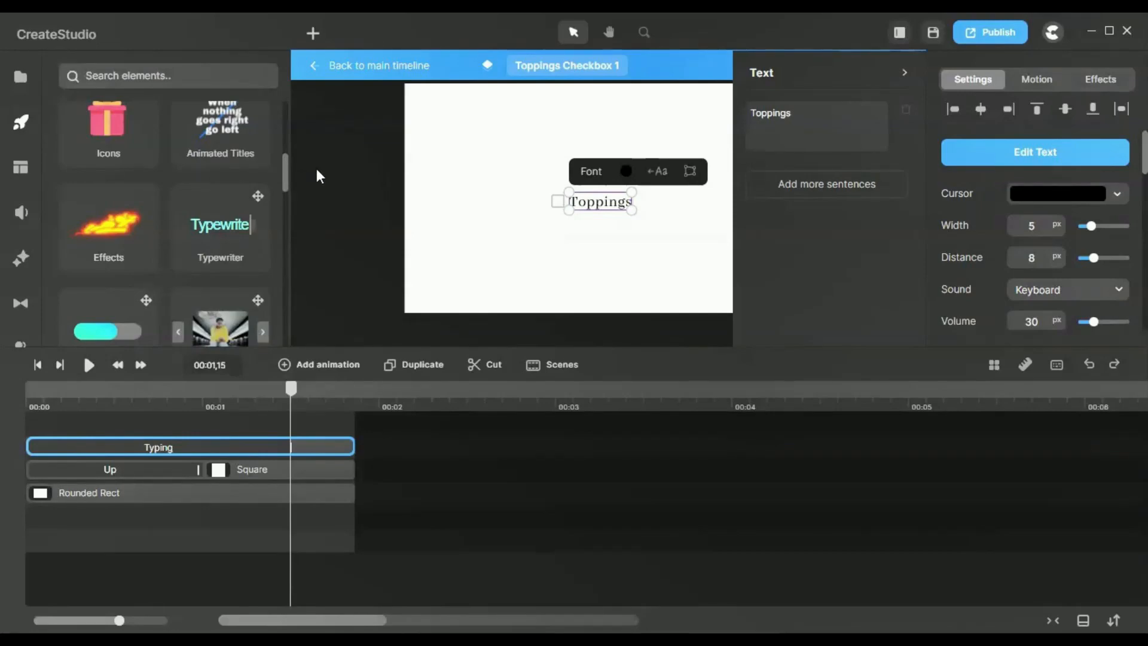
pyautogui.click(342, 159)
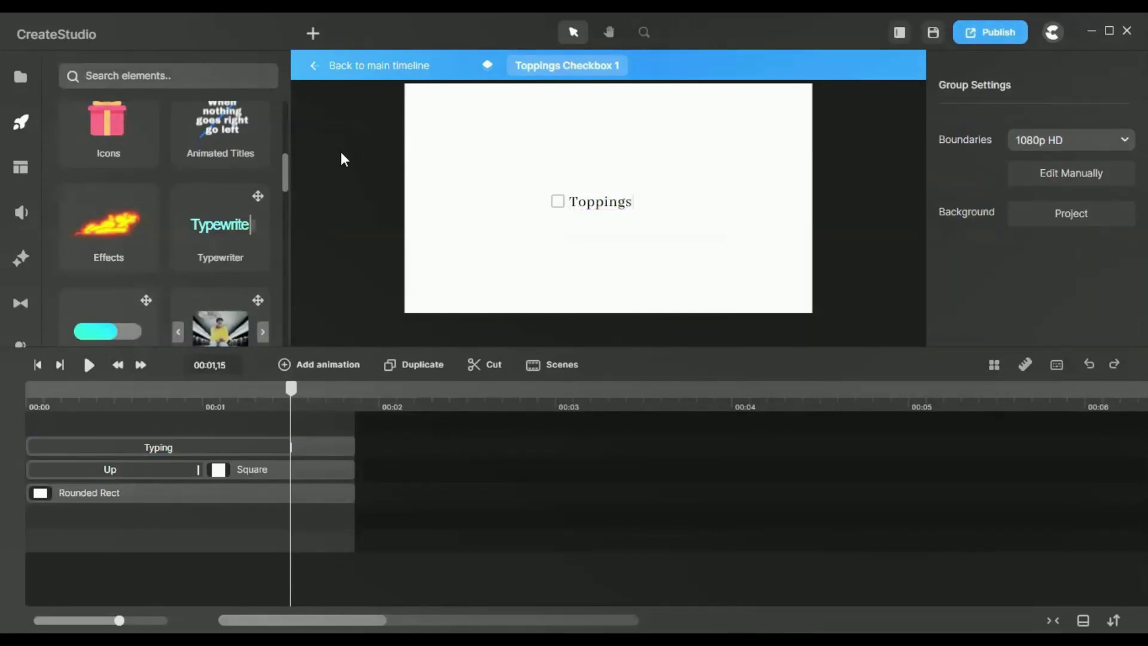
# - Play the Toppings Checkbox 1 group from its start to its end and return the playhead to 00:00,00
pyautogui.click(40, 365)
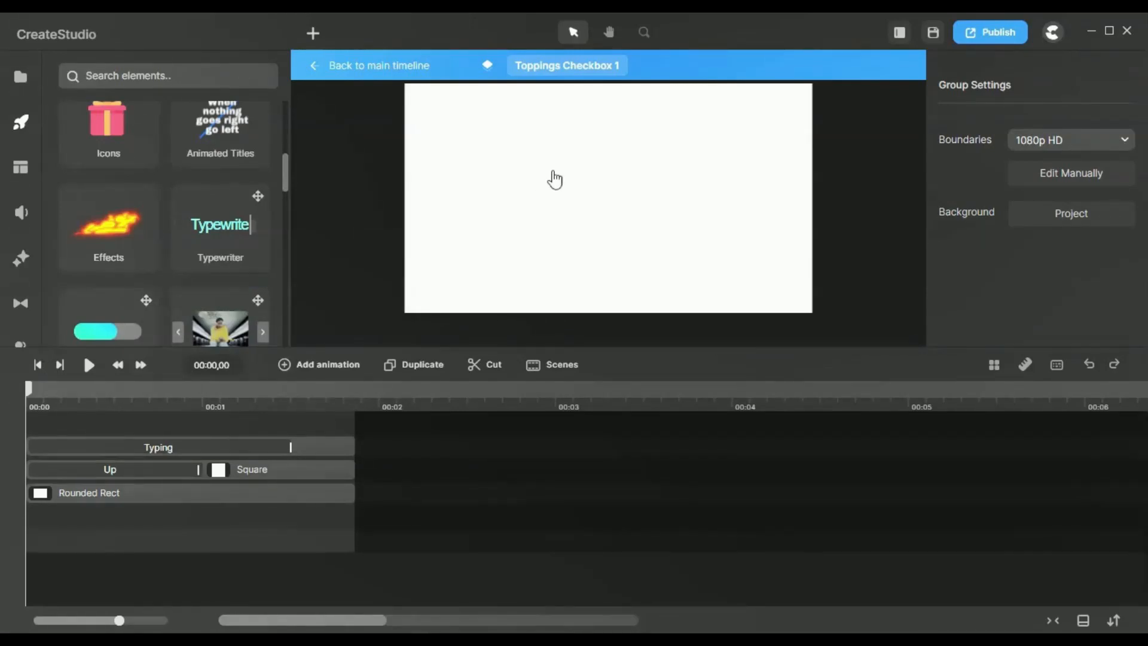
pyautogui.click(89, 365)
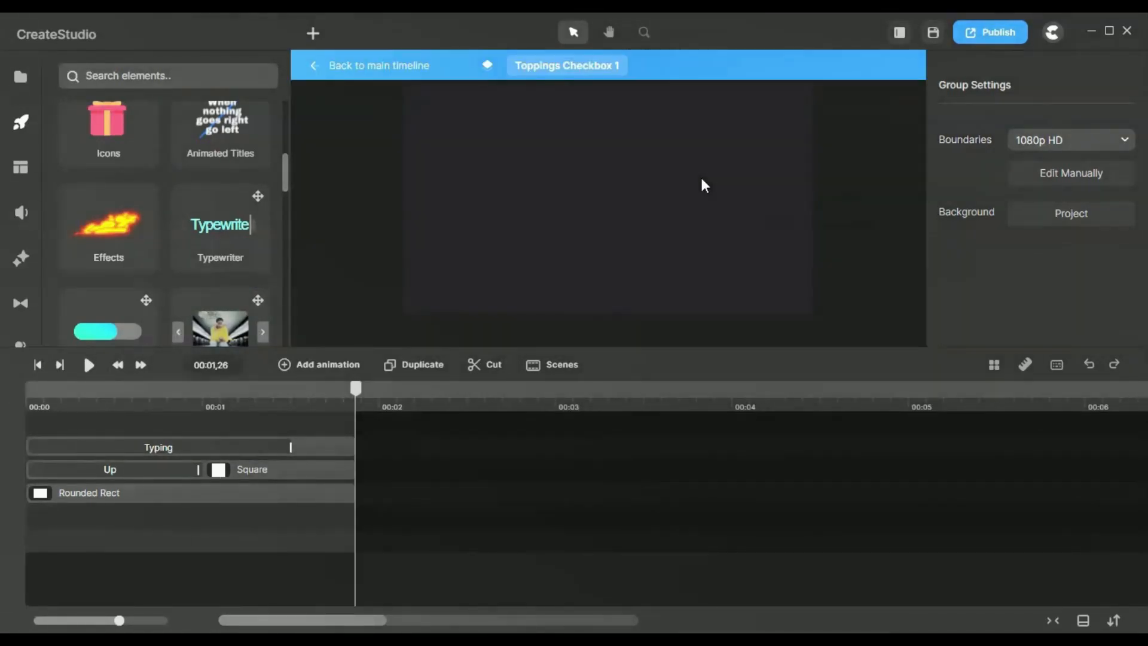
pyautogui.moveTo(213, 396); pyautogui.dragTo(3, 385)
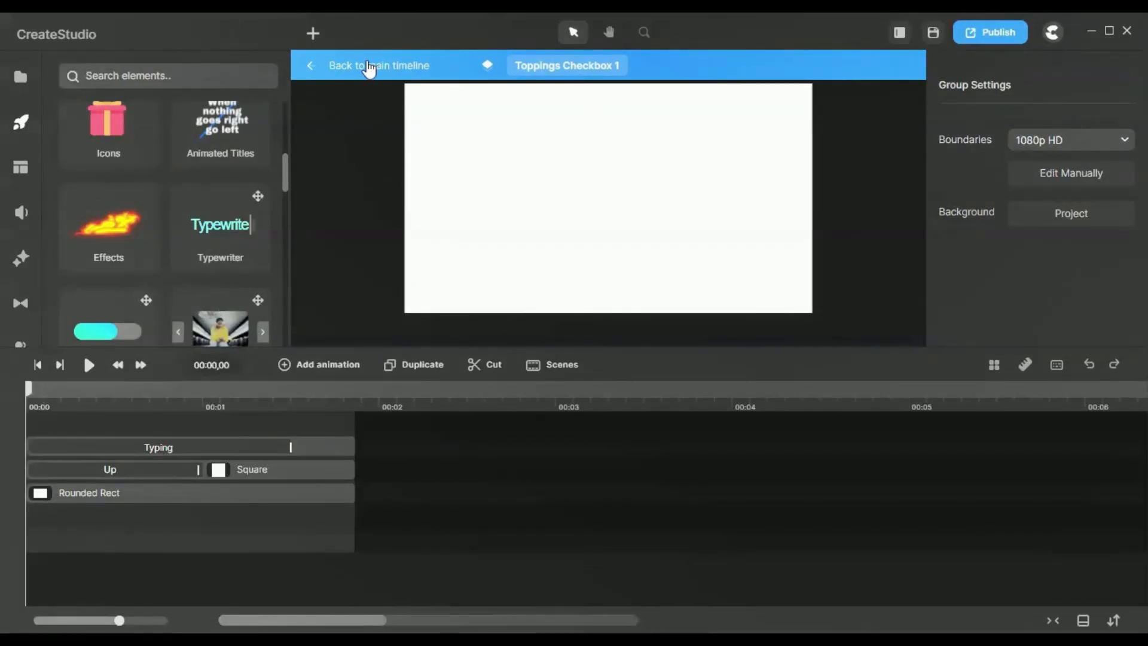
# - Return to the main timeline, select the Toppings Checkbox 1 clip and review the Code 2 clip at 00:15,07 and 00:16,06
pyautogui.click(371, 67)
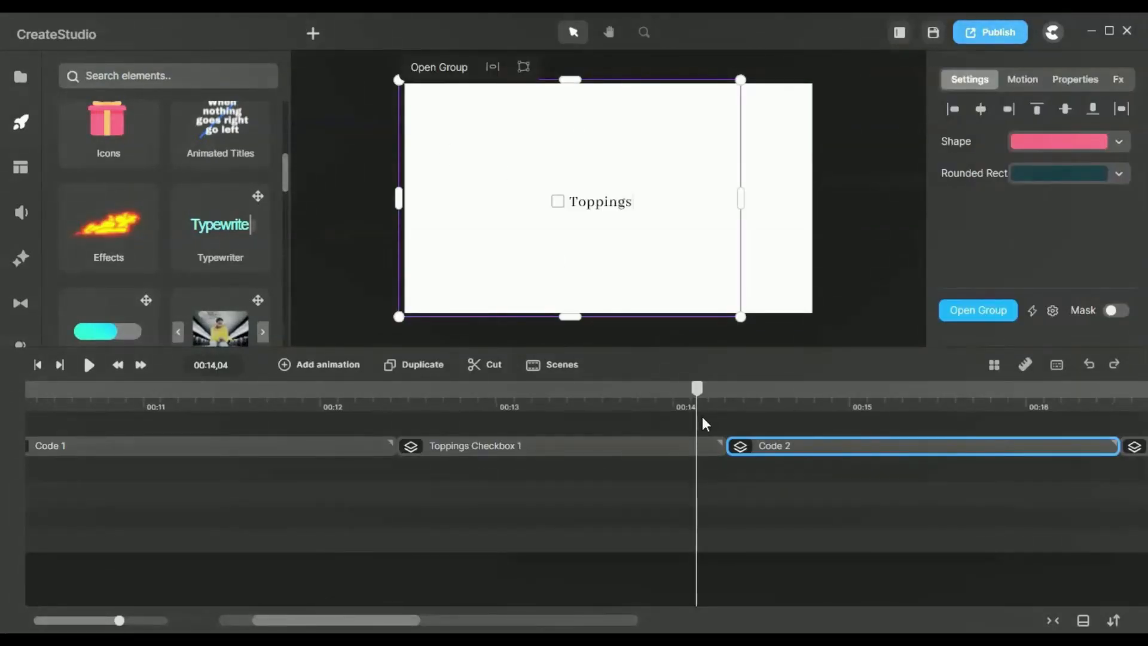
pyautogui.click(702, 417)
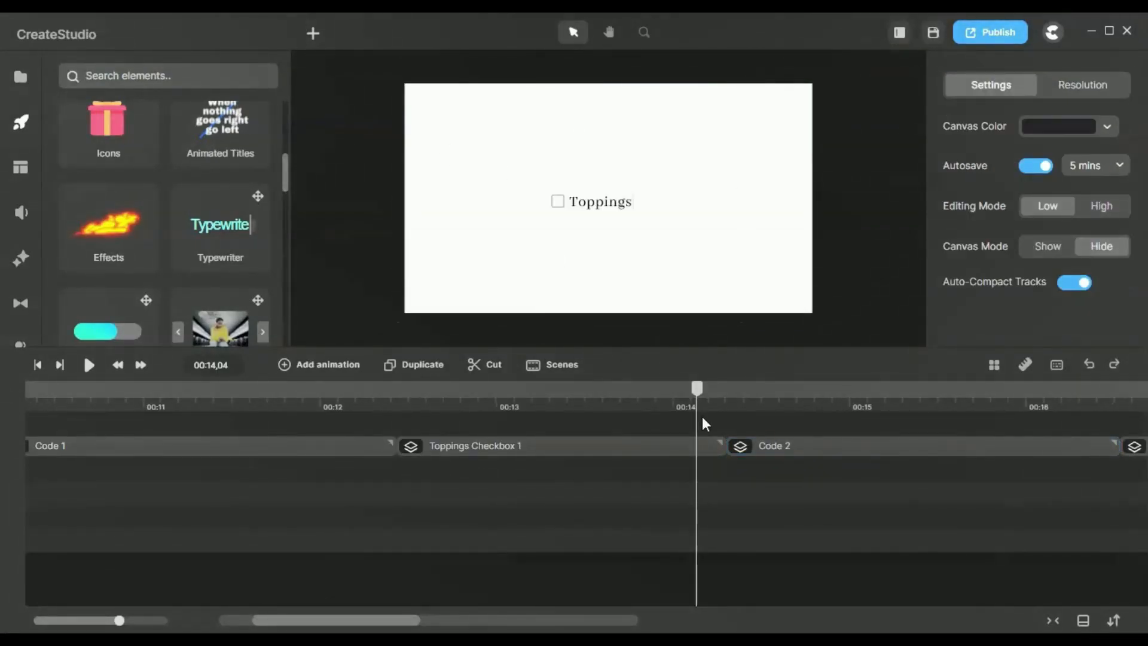
pyautogui.click(691, 451)
pyautogui.click(891, 419)
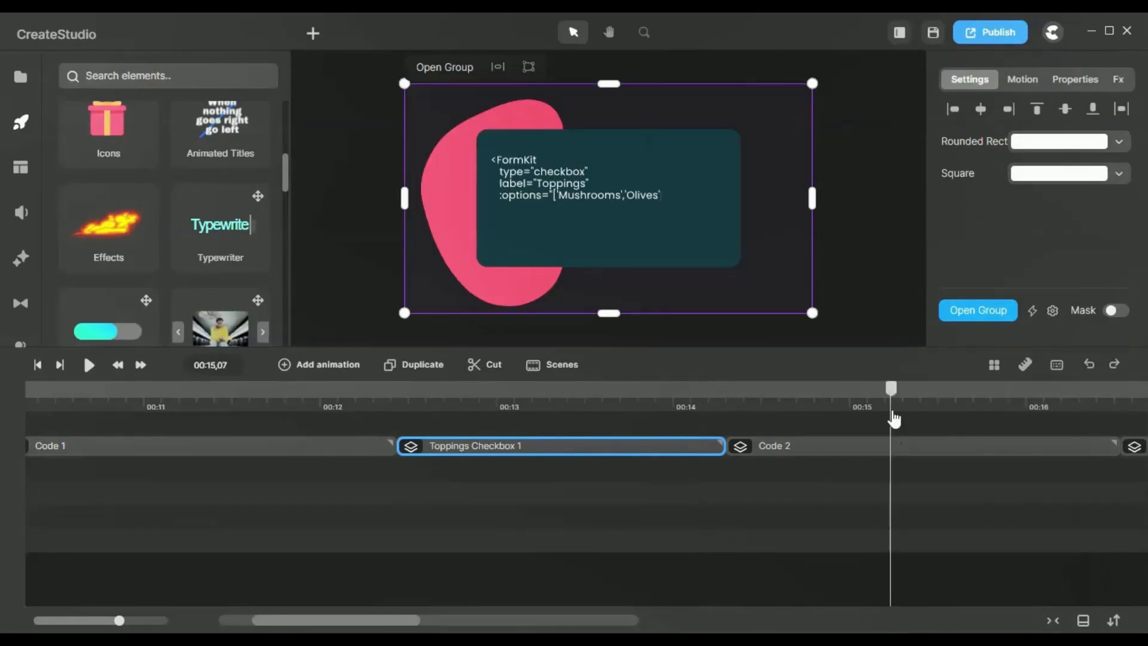
pyautogui.click(1062, 396)
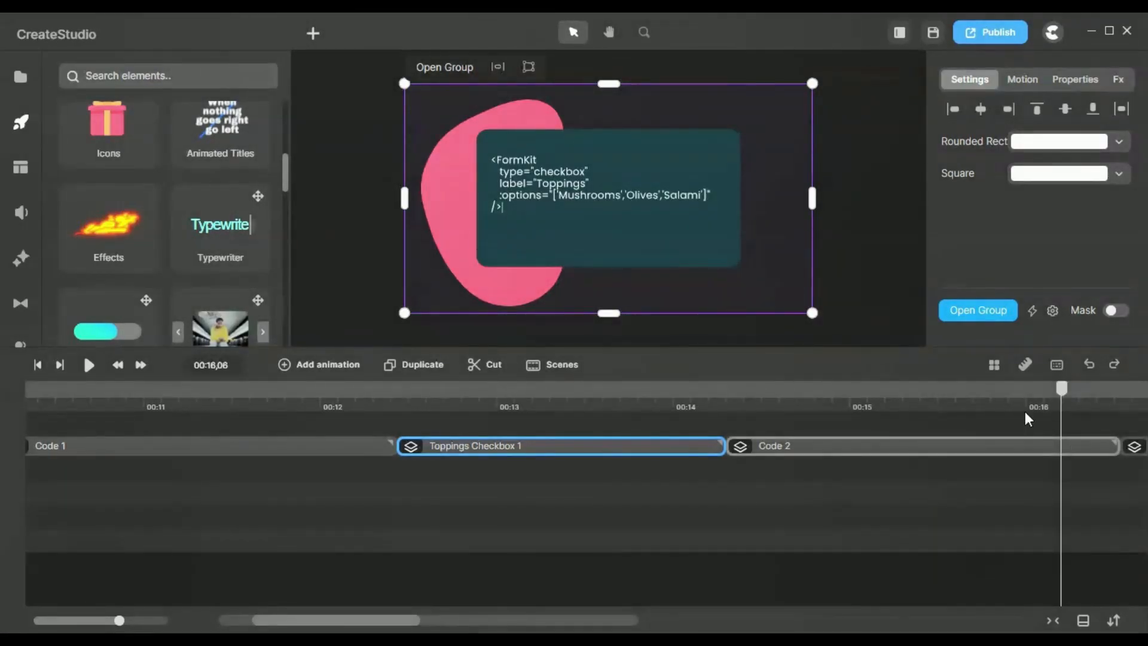
# - Select the Code 2 group and compare its code at 00:15,28 with the Code 1 clip at 00:11,14
pyautogui.click(571, 186)
pyautogui.click(224, 400)
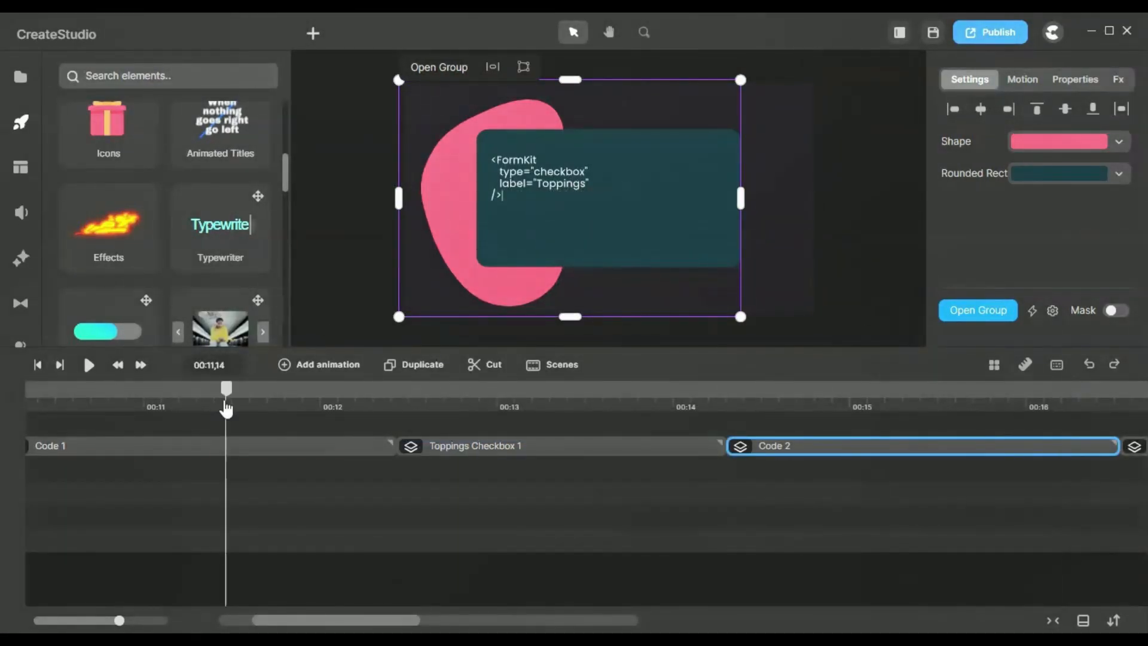
pyautogui.click(1016, 406)
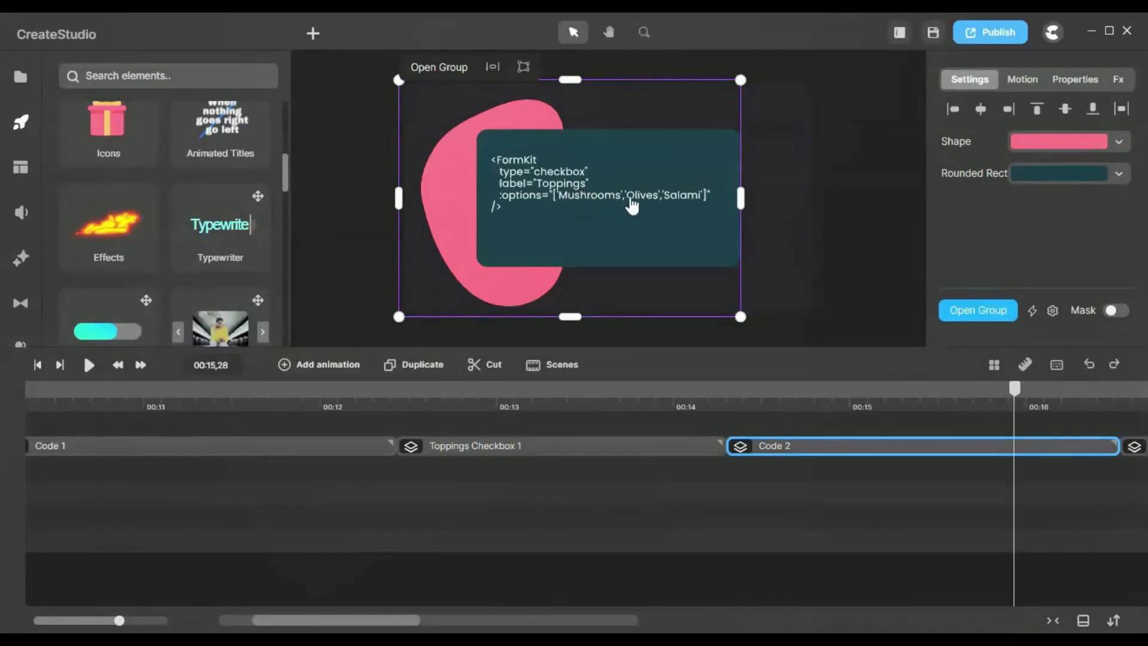
# - Select the Code 1 clip, then the Toppings Checkbox 1 clip, and view the checkbox scene at 00:13,13
pyautogui.click(217, 446)
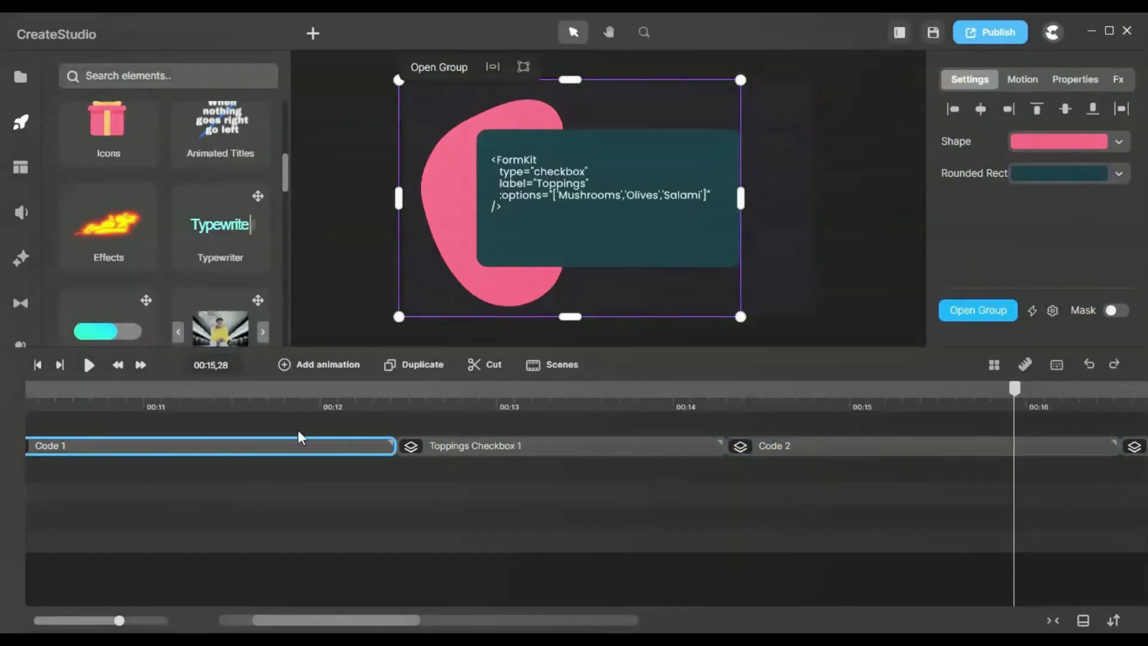
pyautogui.click(649, 454)
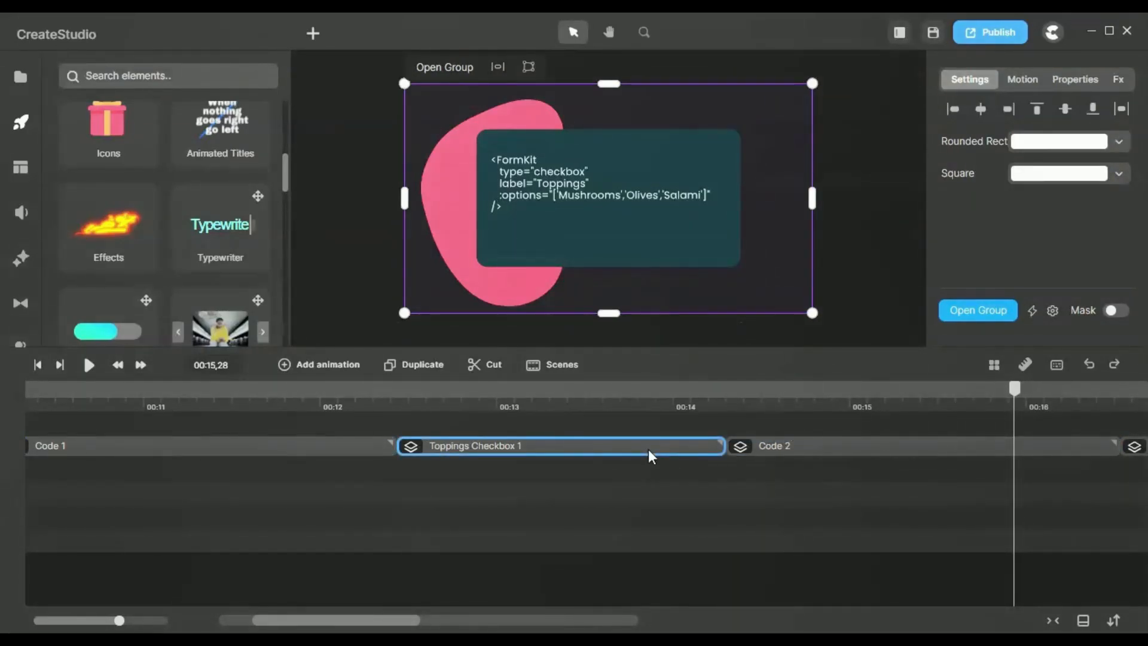
pyautogui.click(574, 392)
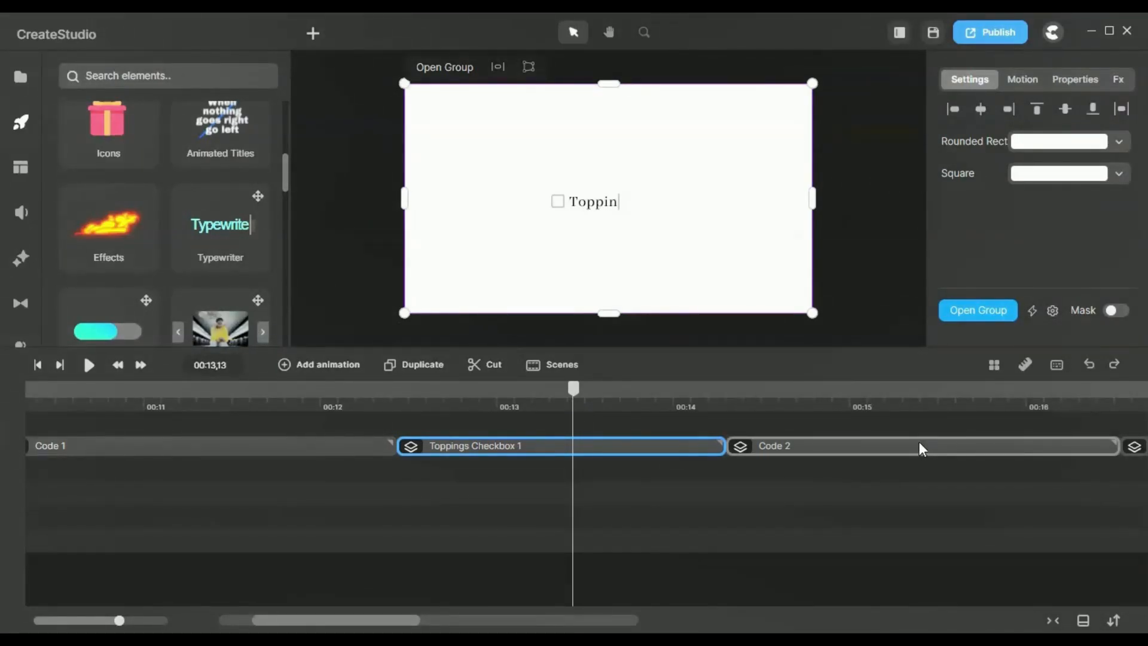
# - Review the Code 2 clip at 00:16,04, then select the Toppings Checkbox 2 clip and view it at 00:17,06
pyautogui.hscroll(5, 919, 441)
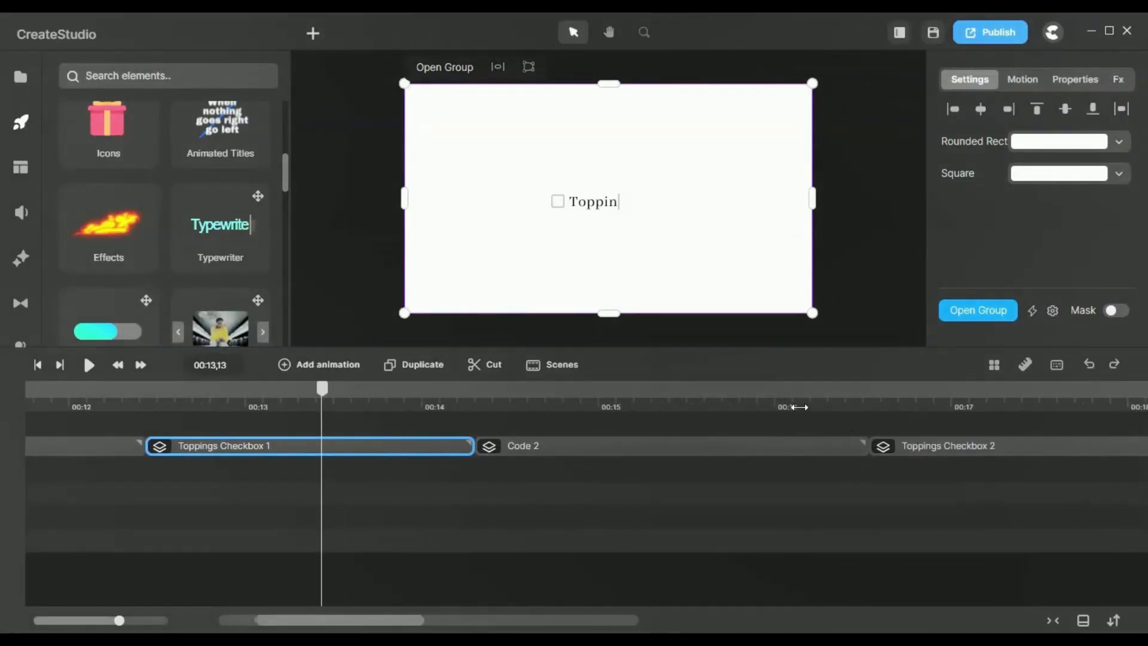
pyautogui.click(799, 407)
pyautogui.hscroll(5, 800, 407)
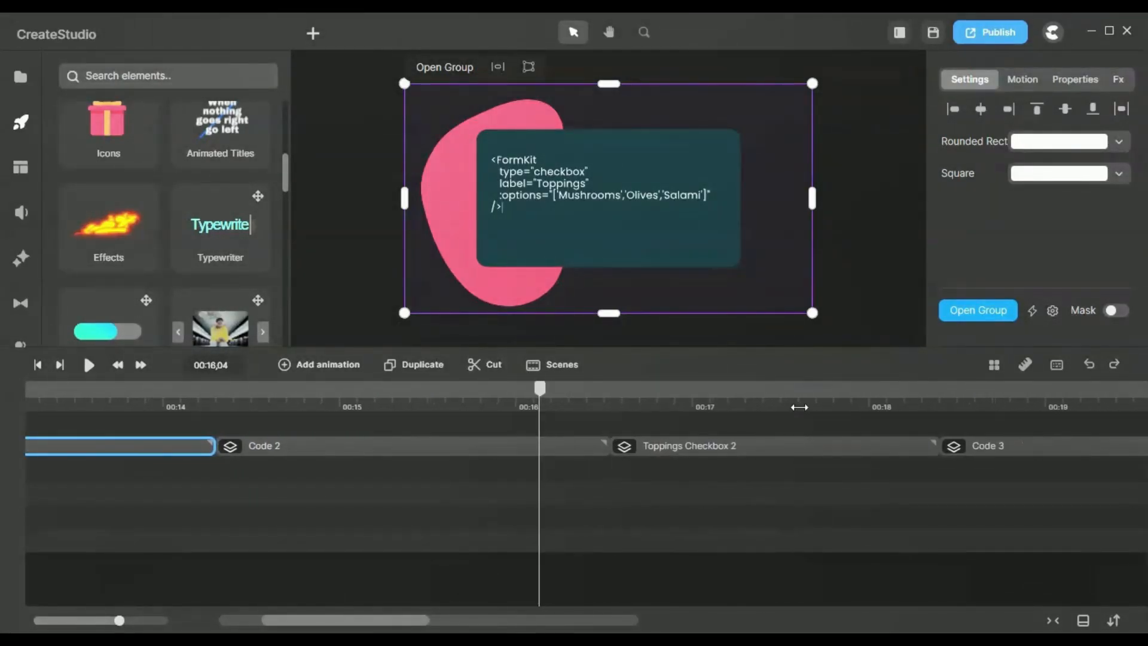
pyautogui.click(587, 398)
pyautogui.click(726, 396)
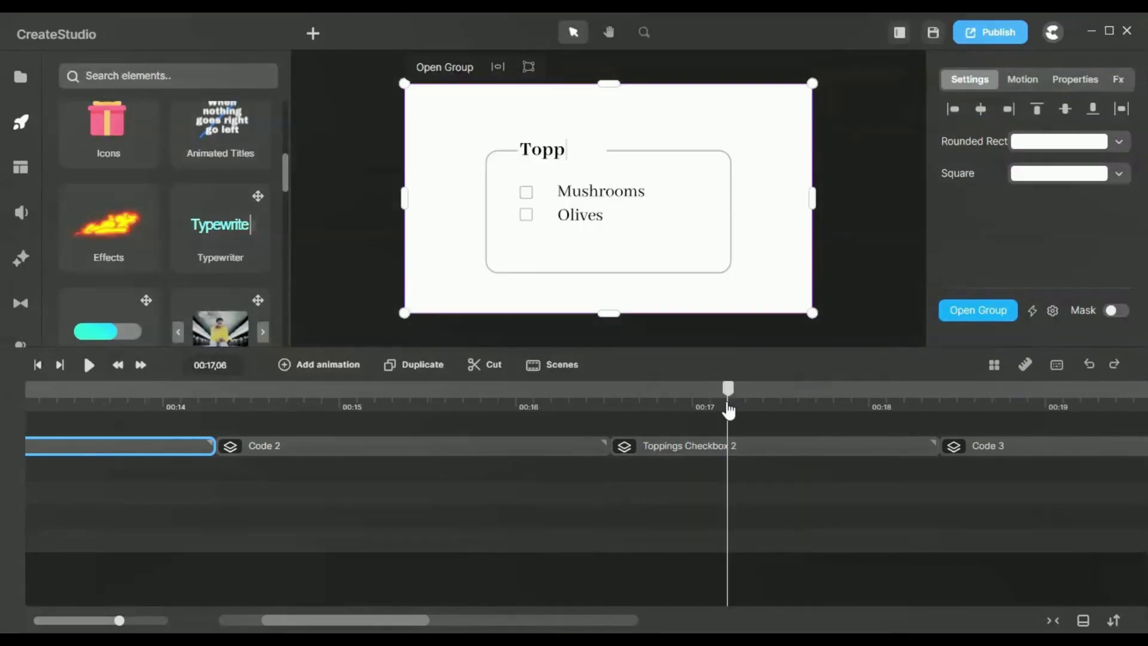
pyautogui.click(716, 453)
pyautogui.click(715, 452)
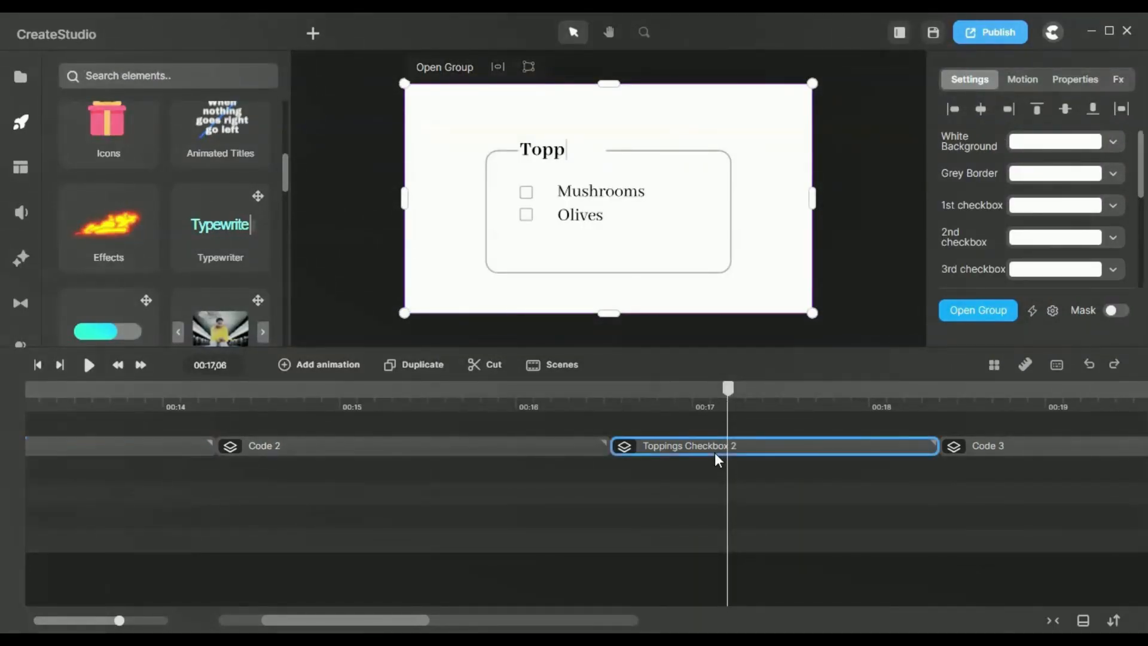
# - Reselect the Toppings Checkbox 1 clip and check its typing text at 00:13,03, 00:13,20 and 00:14,00
pyautogui.click(114, 448)
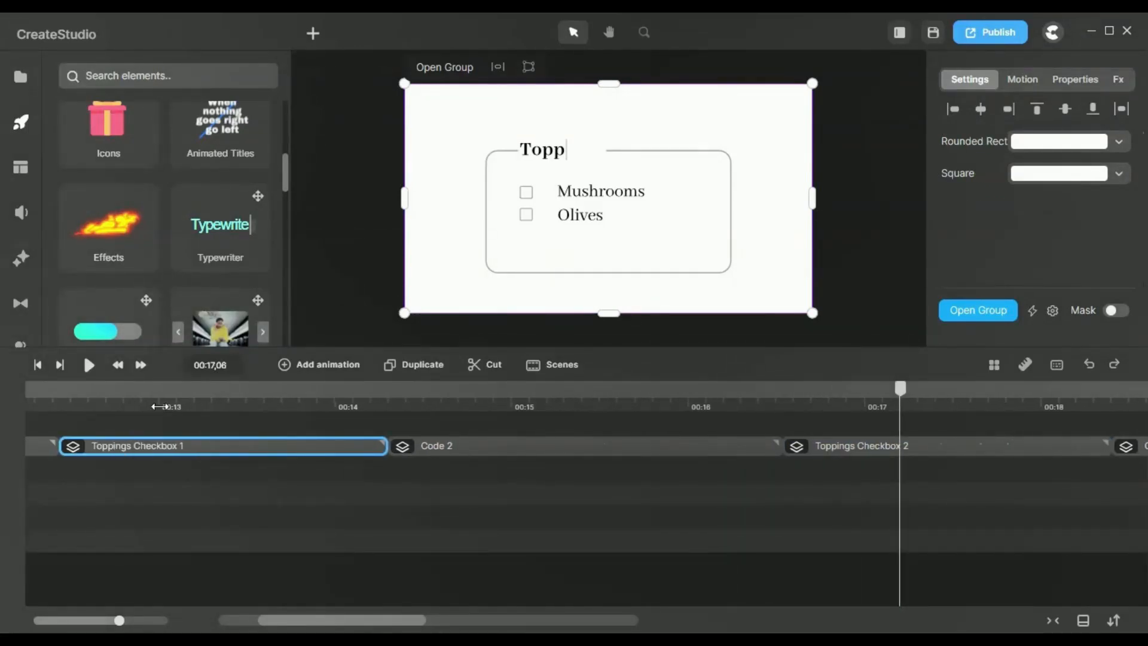
pyautogui.click(176, 410)
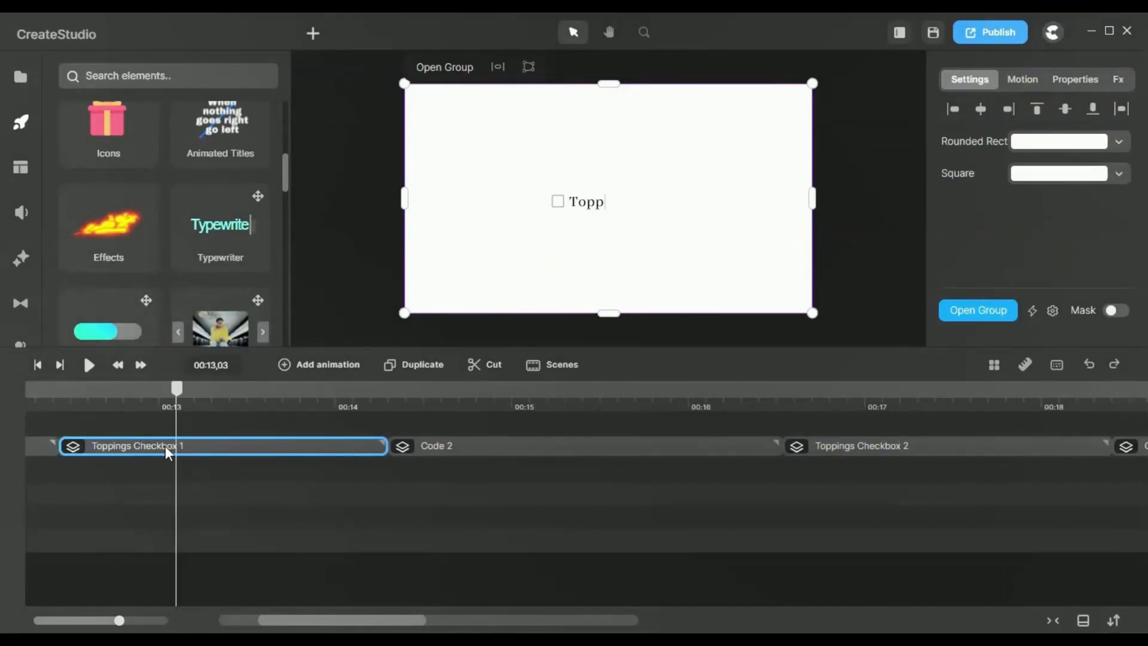
pyautogui.click(276, 408)
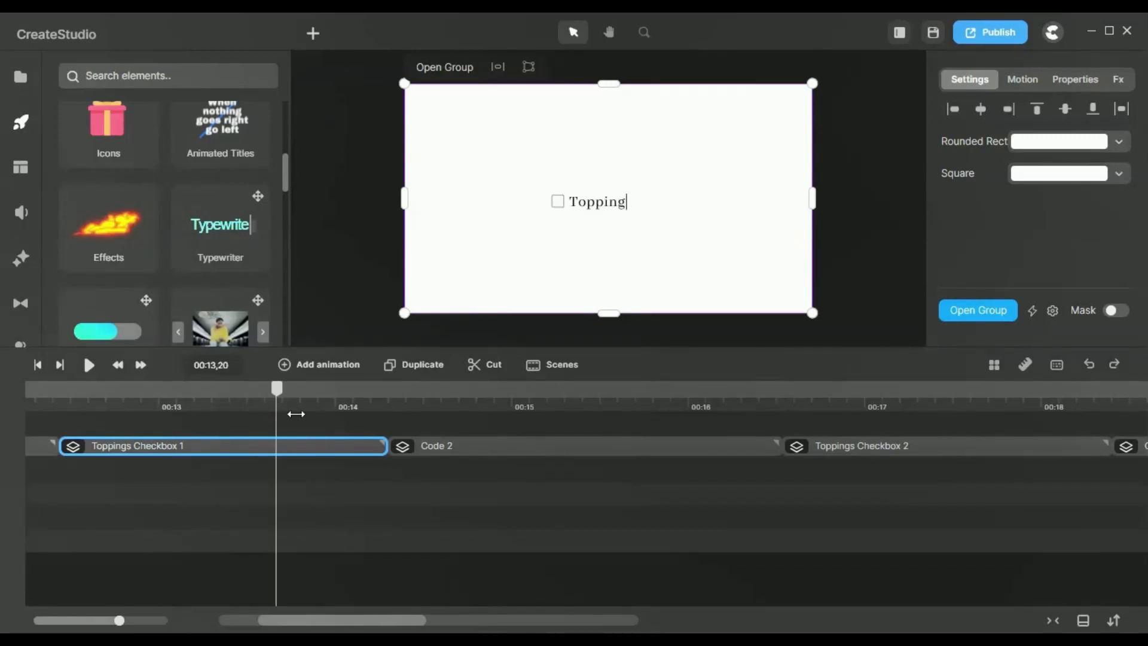
pyautogui.click(336, 404)
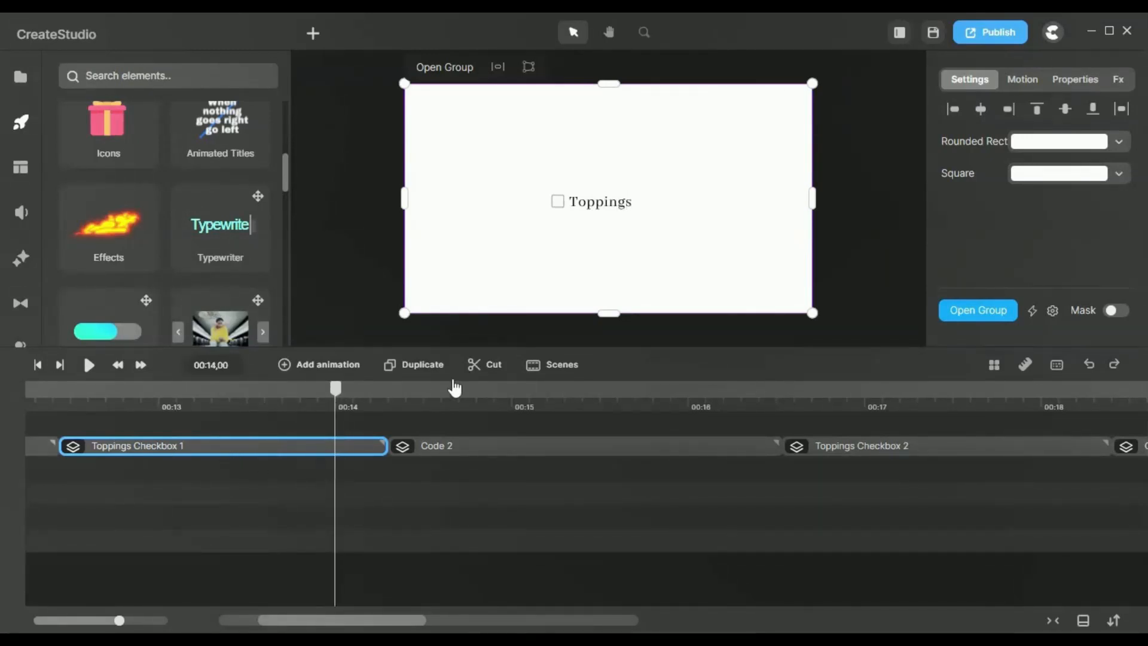
# - Select the Toppings Checkbox 2 clip, look through its shape and text settings and view the scene at 00:18,01
pyautogui.click(943, 443)
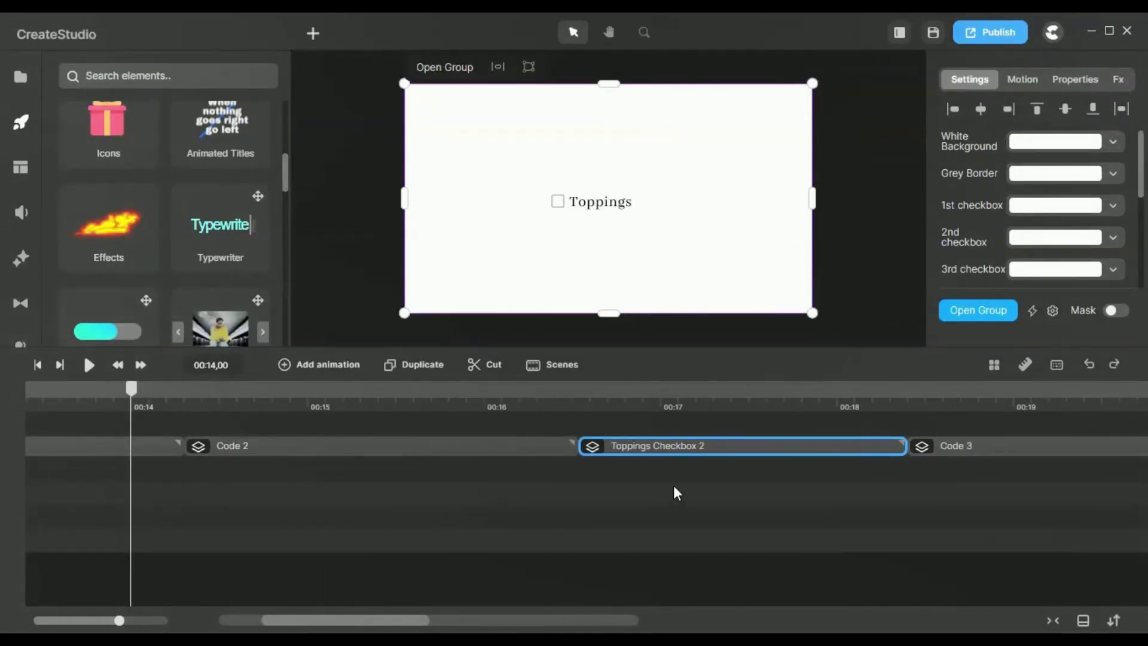
pyautogui.scroll(-4, 1070, 153)
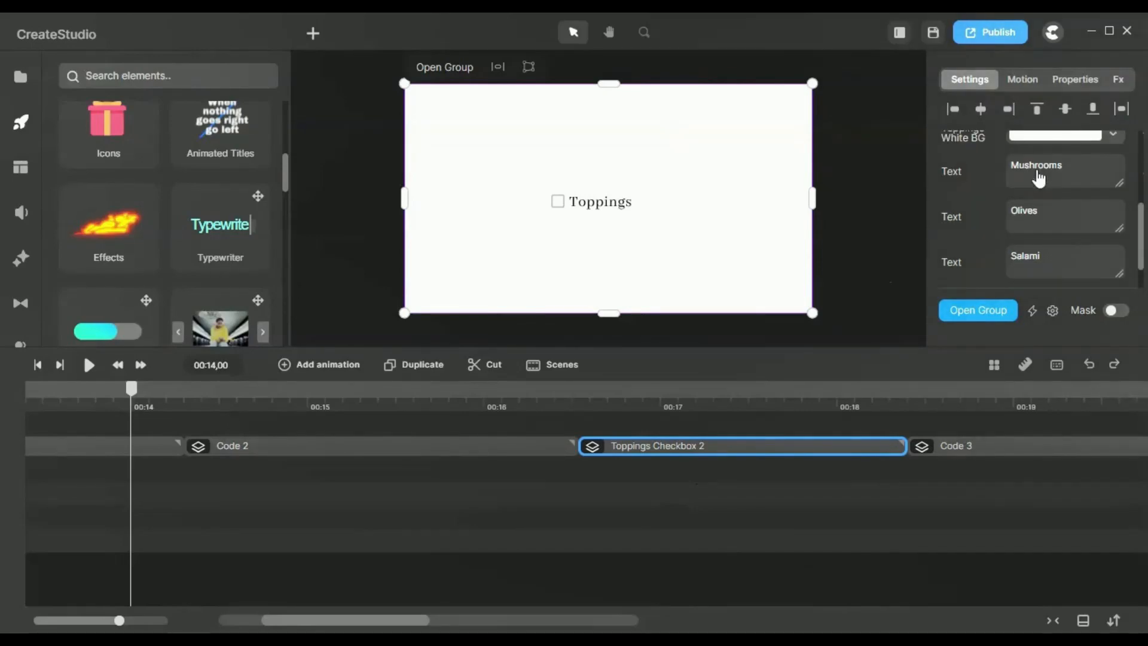
pyautogui.scroll(4, 1036, 223)
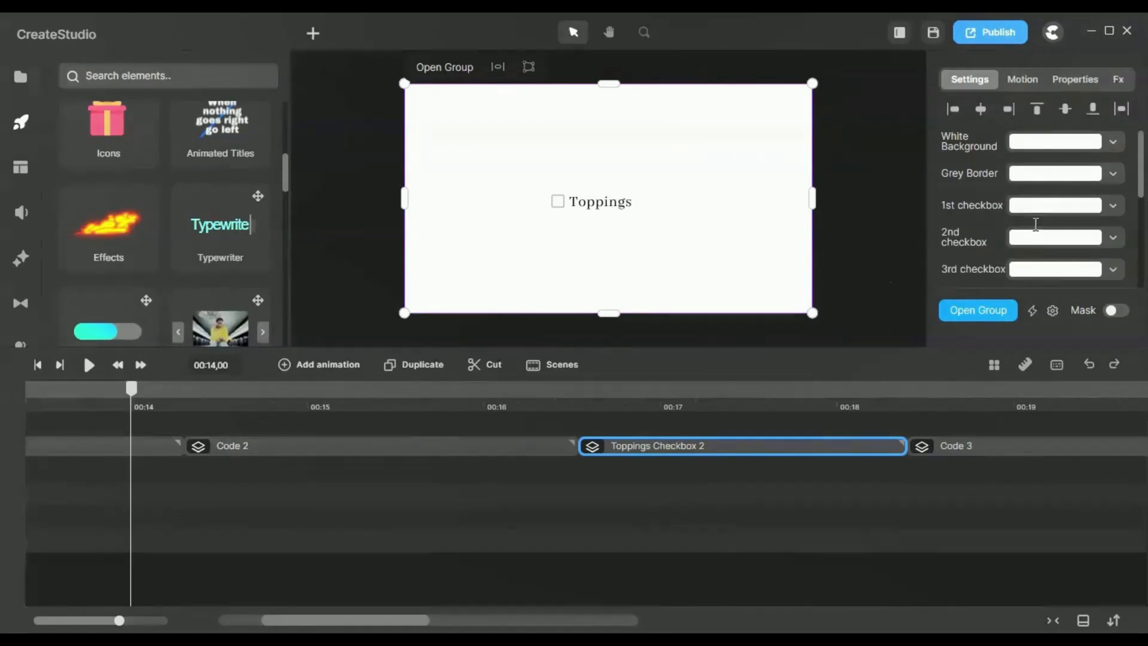
pyautogui.click(840, 393)
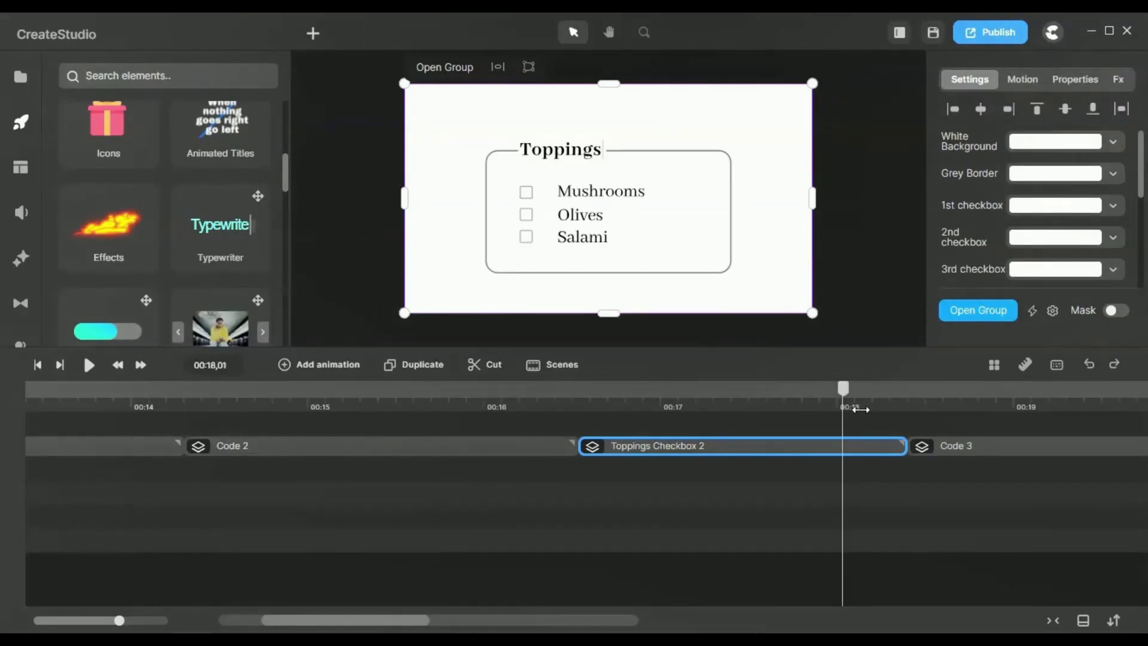
# - Open the Toppings Checkbox 2 group, enlarge the timeline area for its layers and fit the canvas to the view
pyautogui.click(991, 317)
pyautogui.scroll(-3, 389, 530)
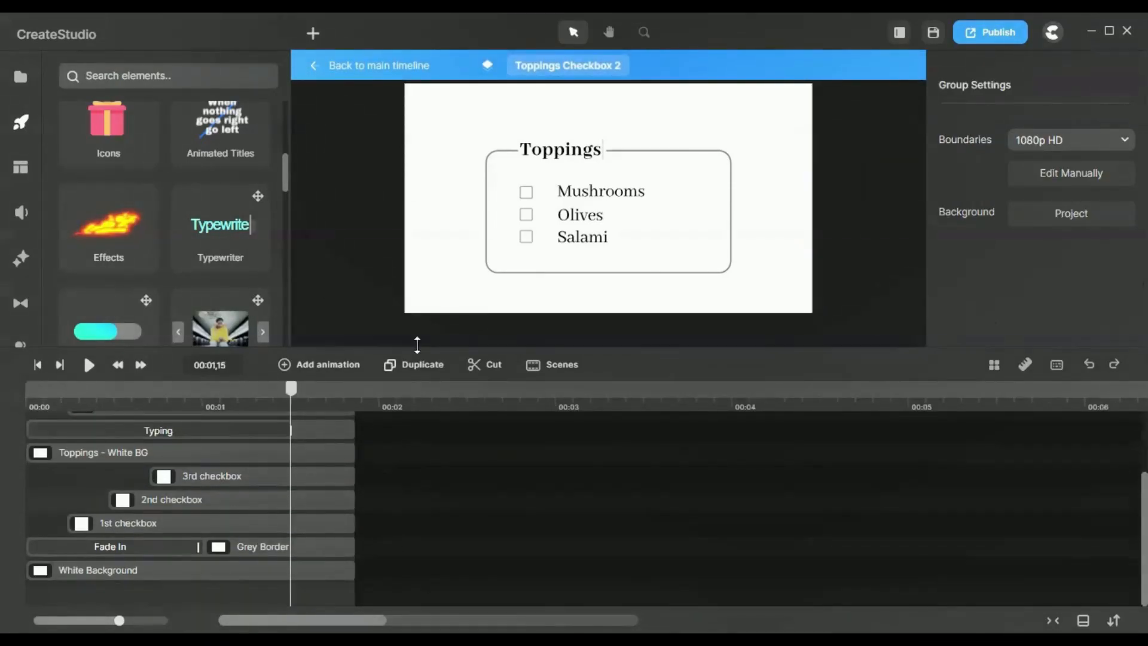
pyautogui.moveTo(427, 325); pyautogui.dragTo(430, 258)
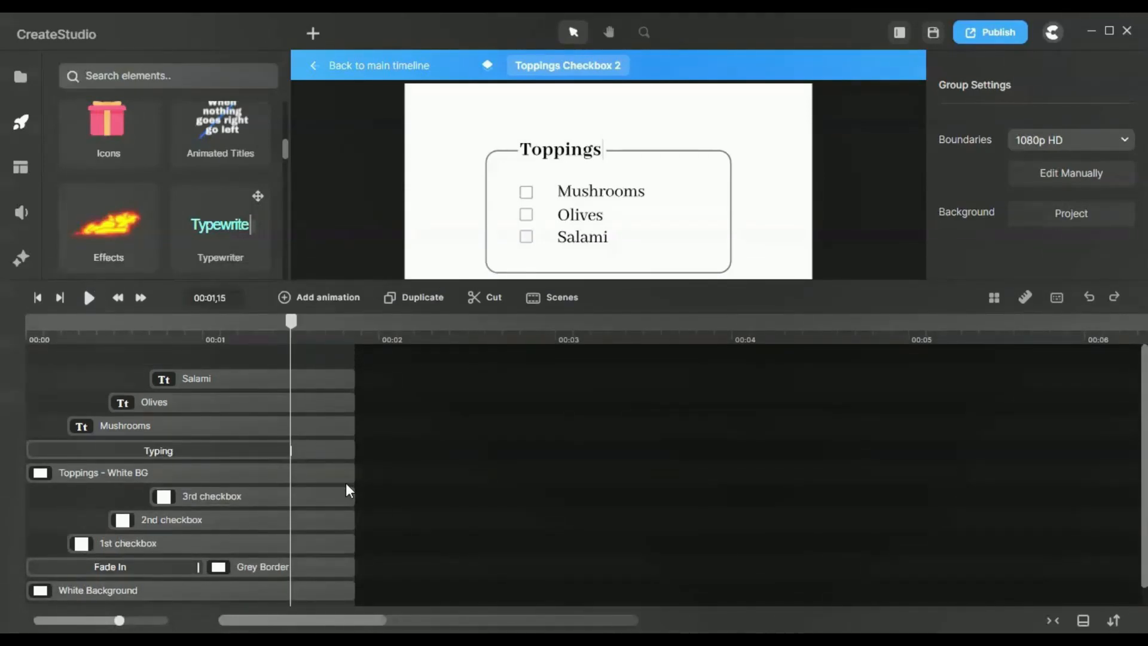
pyautogui.scroll(1, 392, 358)
pyautogui.moveTo(418, 289); pyautogui.dragTo(418, 316)
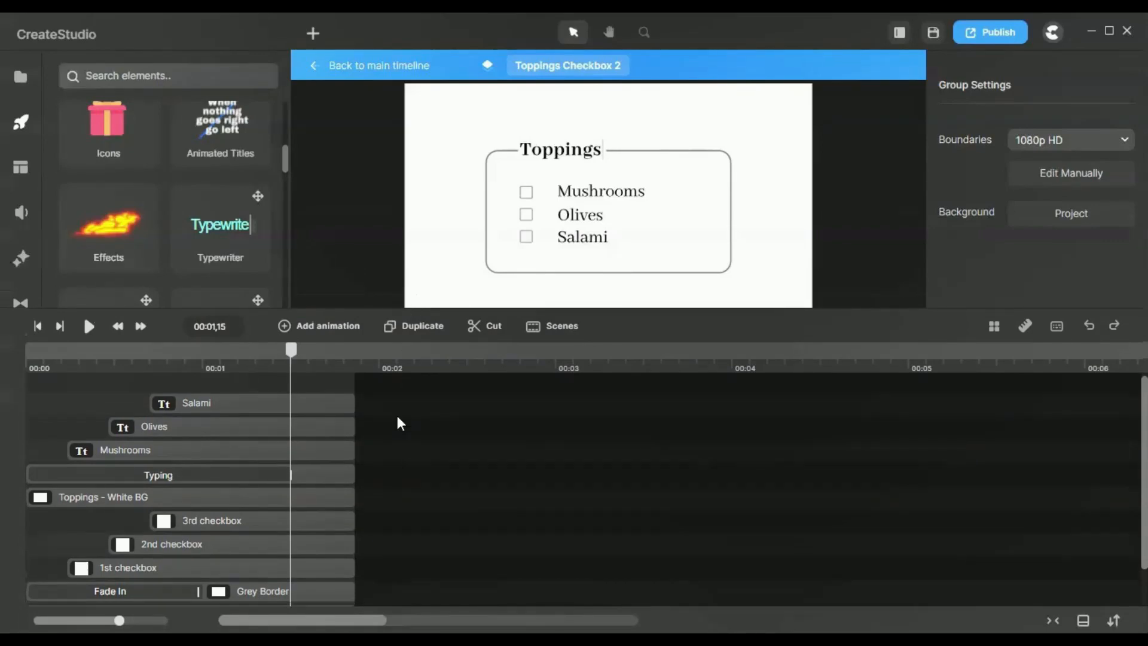
pyautogui.scroll(-2, 399, 422)
pyautogui.scroll(1, 401, 423)
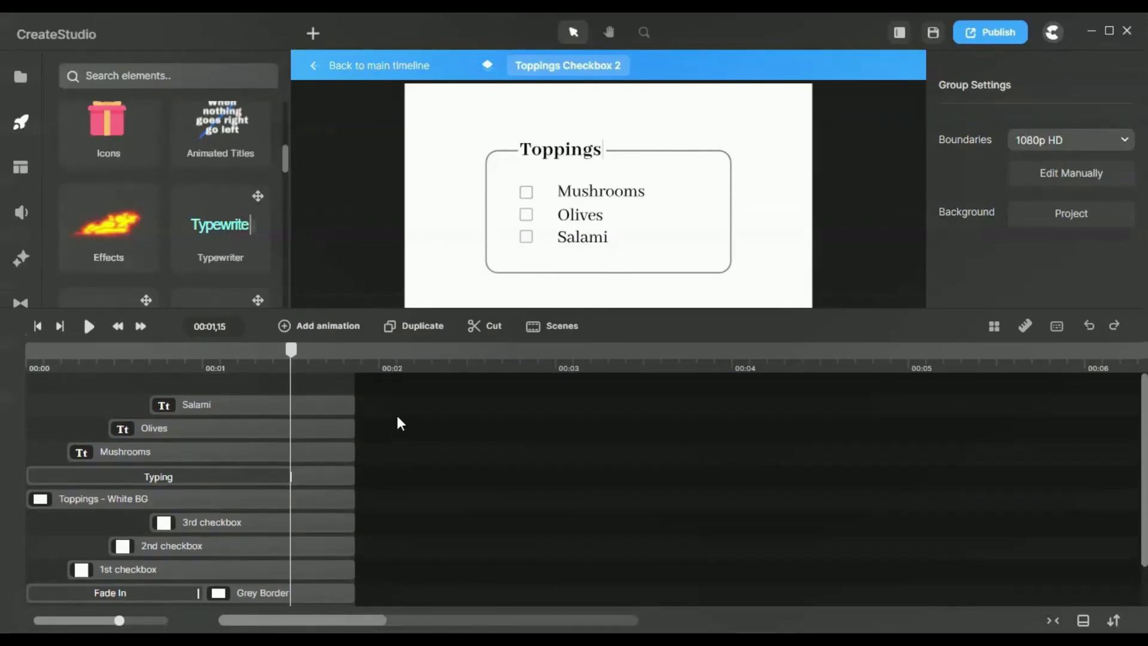
pyautogui.click(643, 32)
pyautogui.click(663, 114)
pyautogui.click(744, 198)
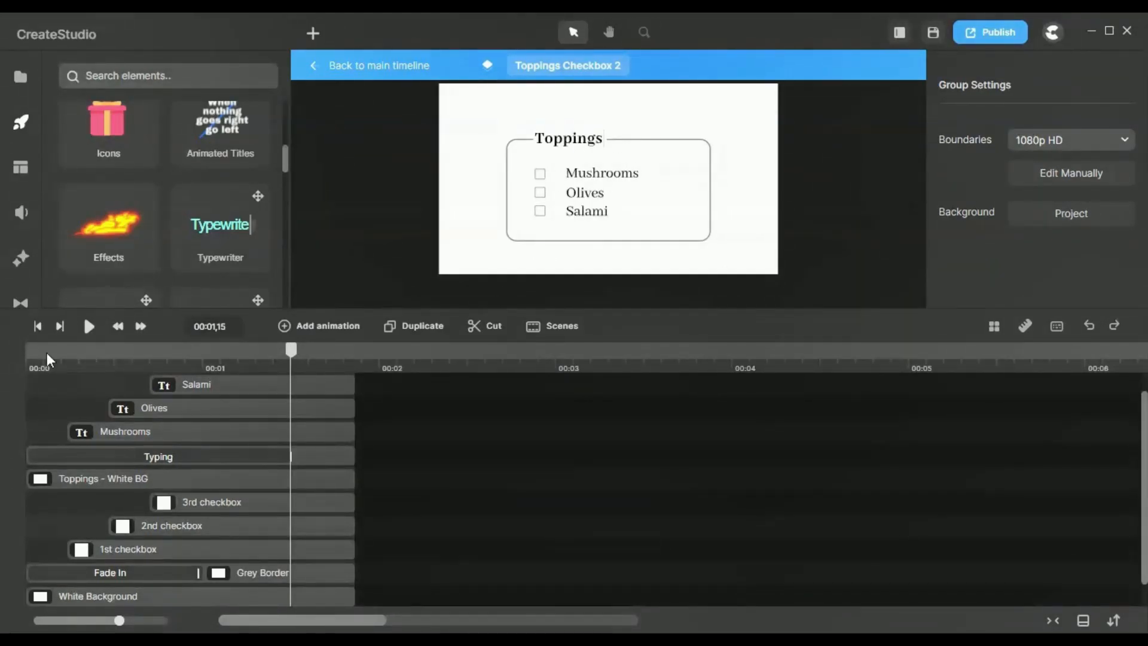
# - Play the Toppings Checkbox 2 group from its start and scrub the playhead to 00:01,15
pyautogui.click(33, 359)
pyautogui.press('space')
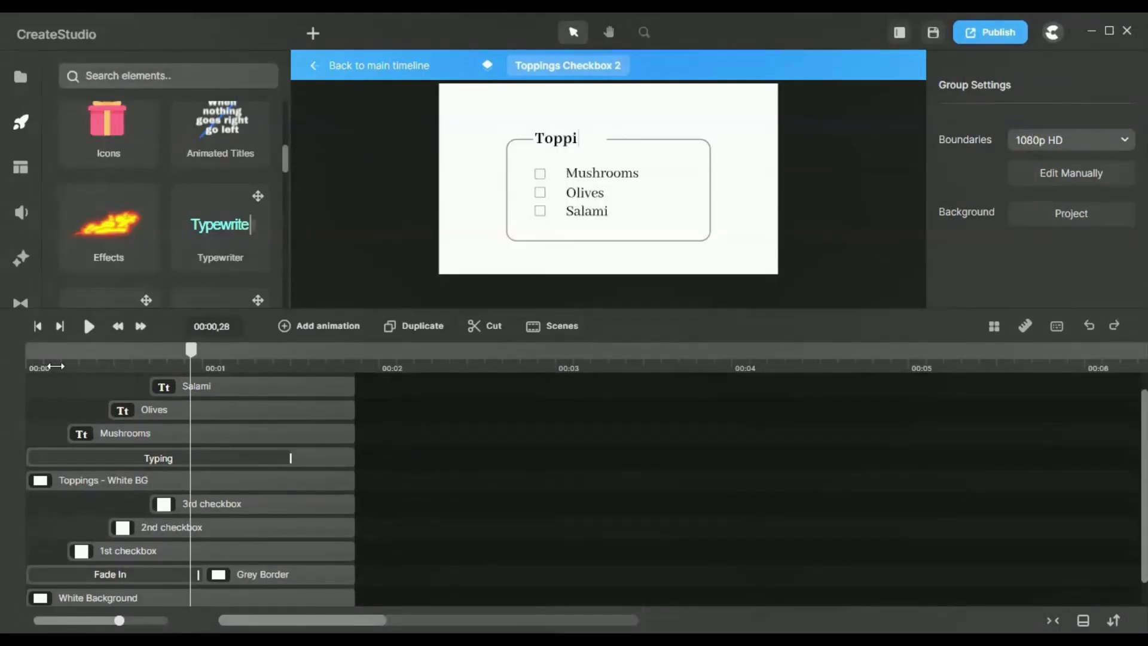
pyautogui.moveTo(55, 366); pyautogui.dragTo(291, 376)
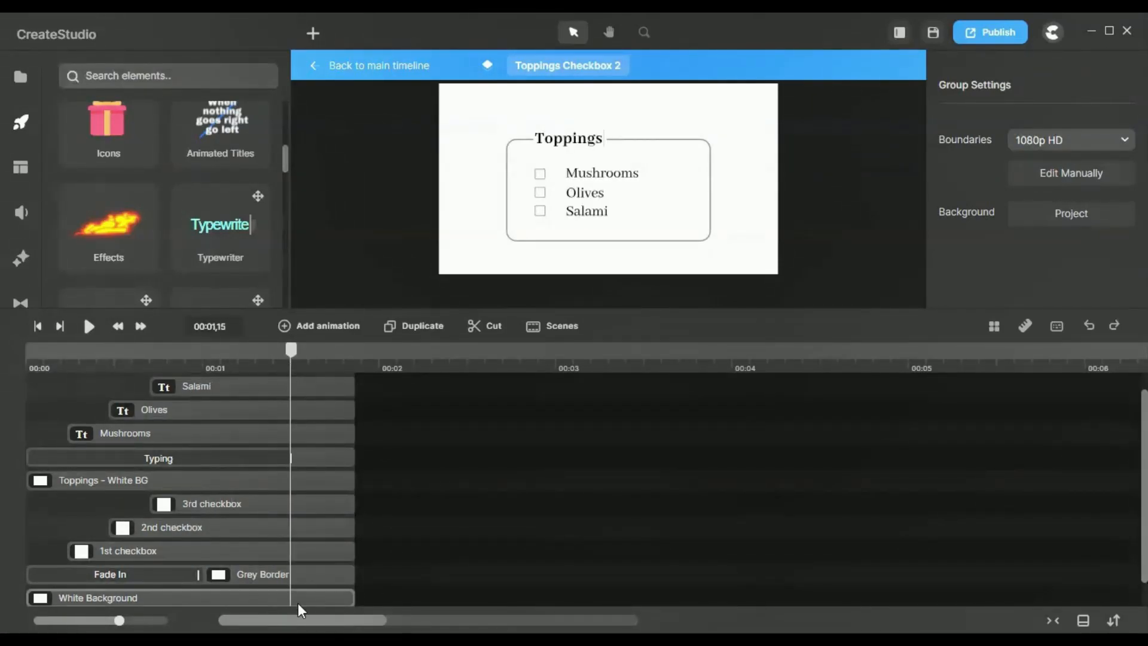
# - Select the White Background layer and look at the available basic shapes and the layer's fill colour
pyautogui.scroll(-1, 307, 553)
pyautogui.scroll(-1, 308, 554)
pyautogui.click(215, 575)
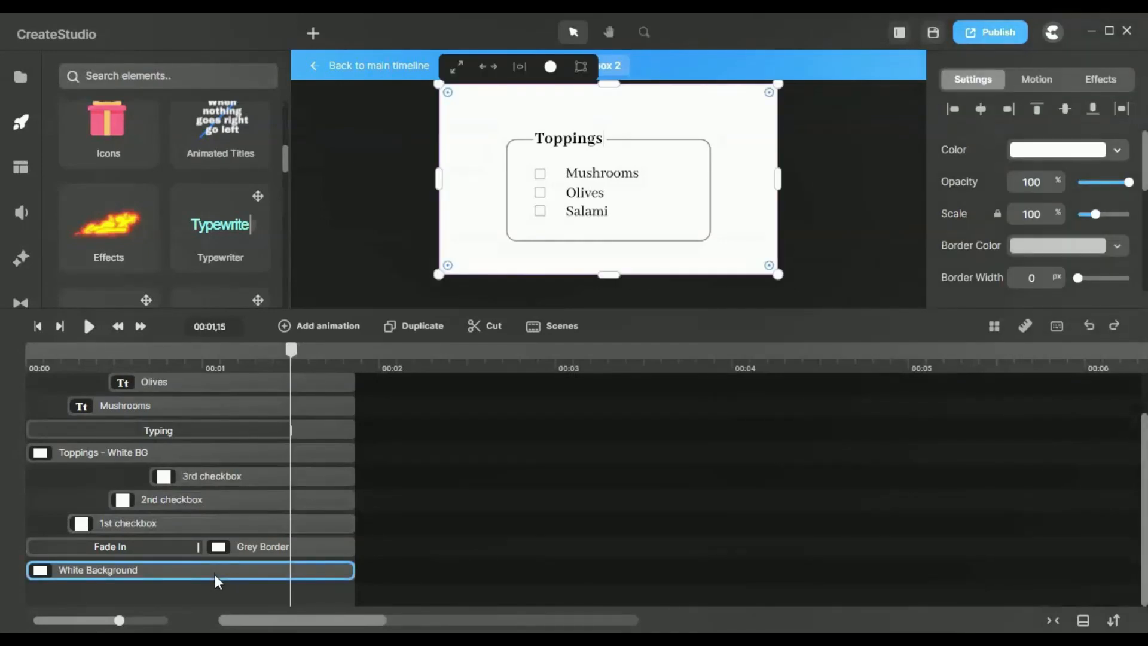
pyautogui.scroll(3, 179, 576)
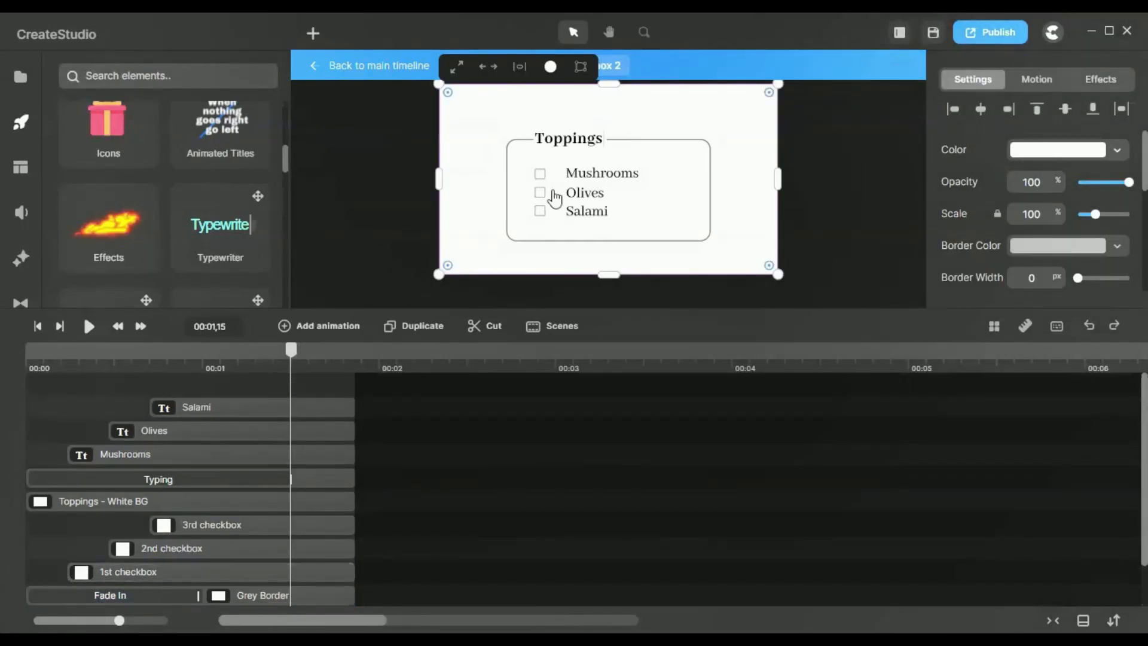
pyautogui.click(313, 34)
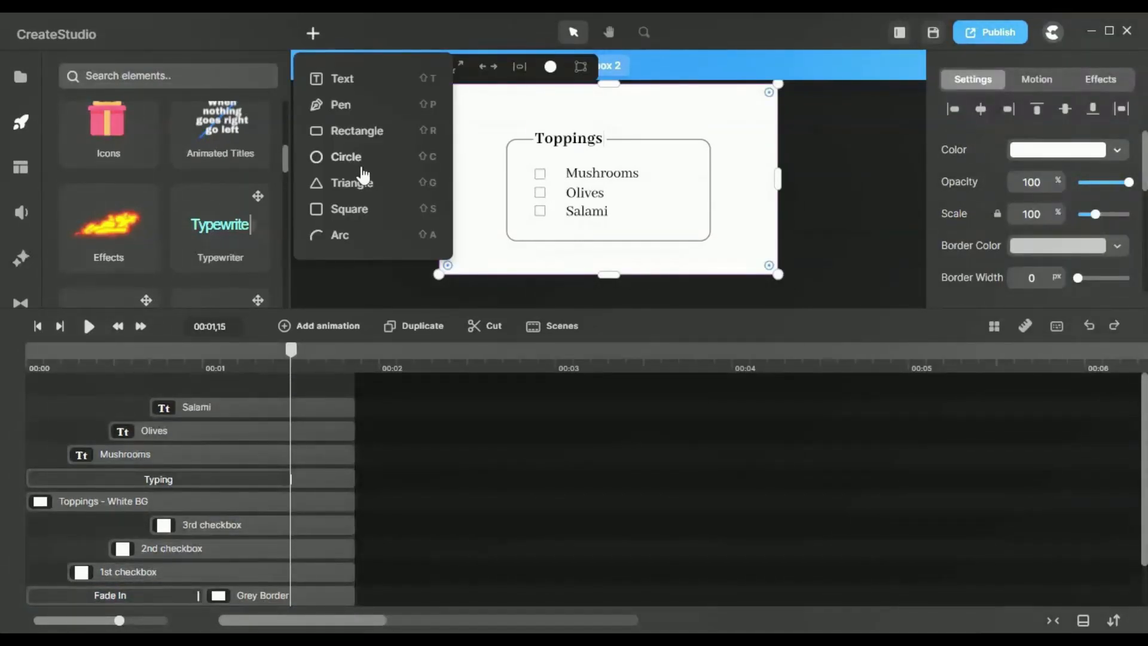
pyautogui.click(1063, 156)
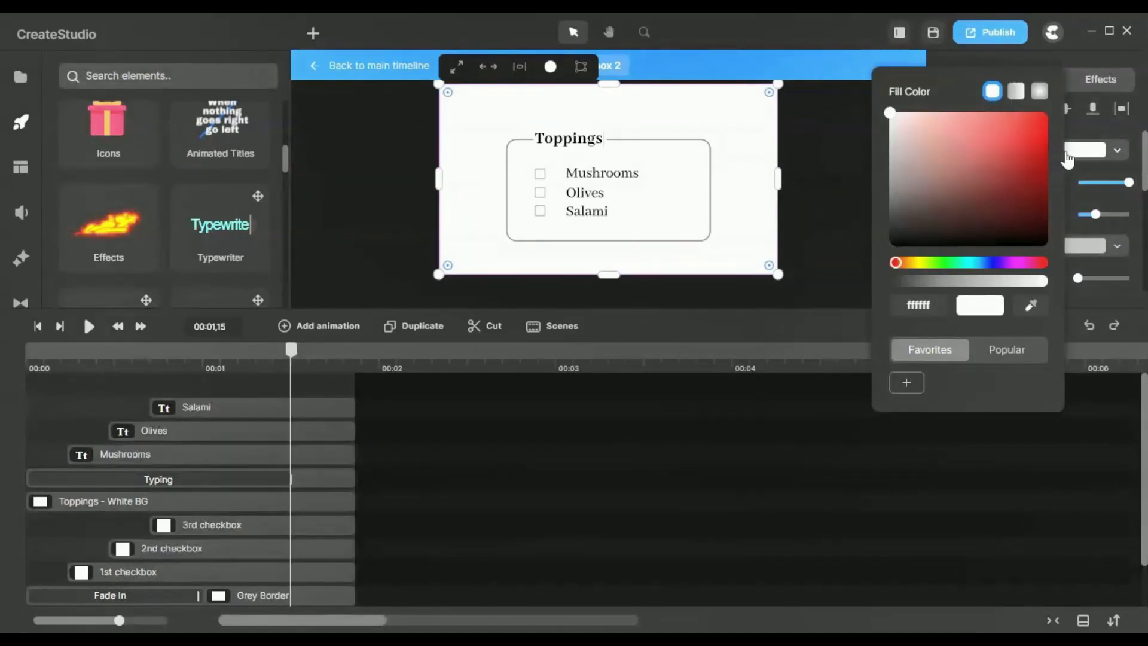
# - Select the Grey Border layer and inspect its rounded outline close up on the canvas
pyautogui.click(137, 601)
pyautogui.click(308, 596)
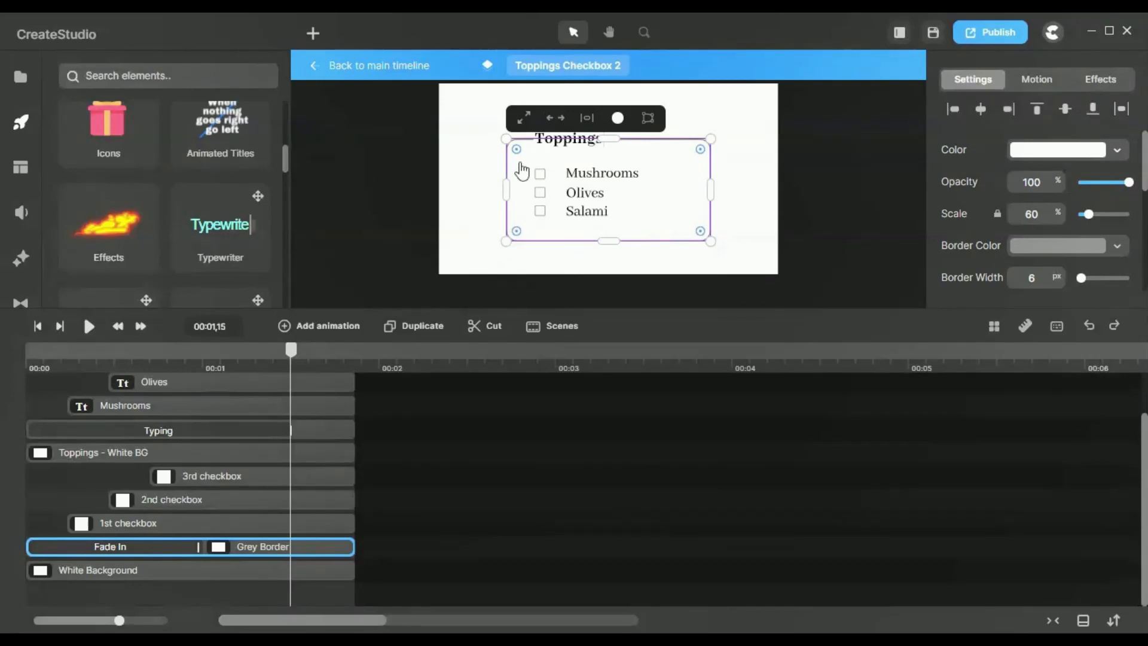
pyautogui.scroll(3, 508, 163)
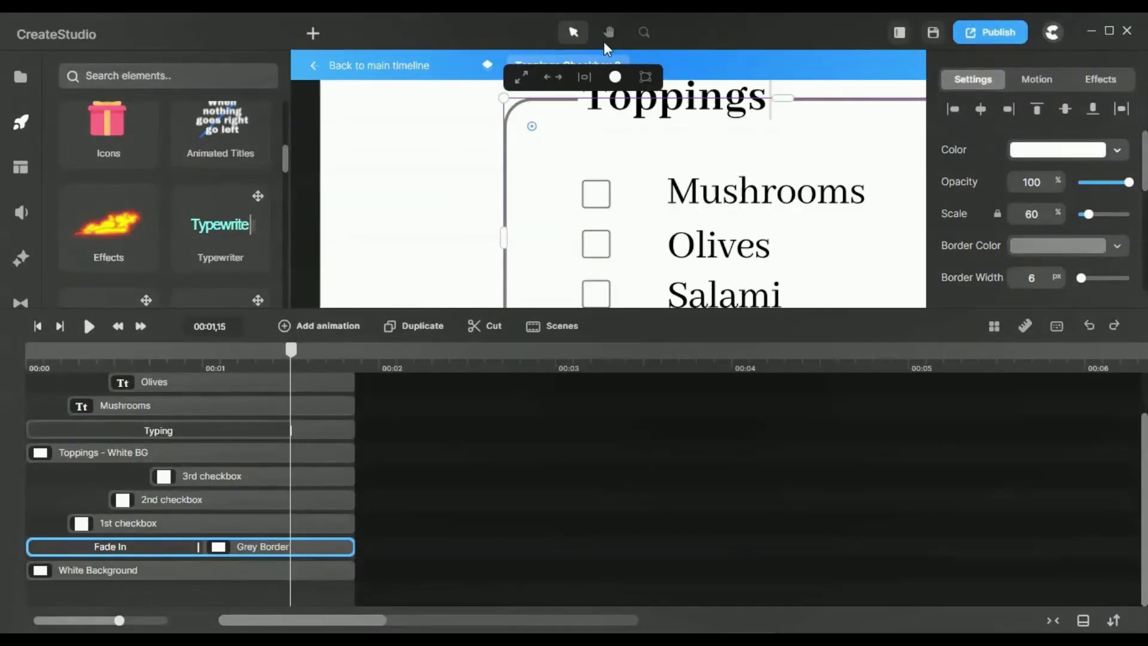
pyautogui.click(644, 32)
pyautogui.click(682, 191)
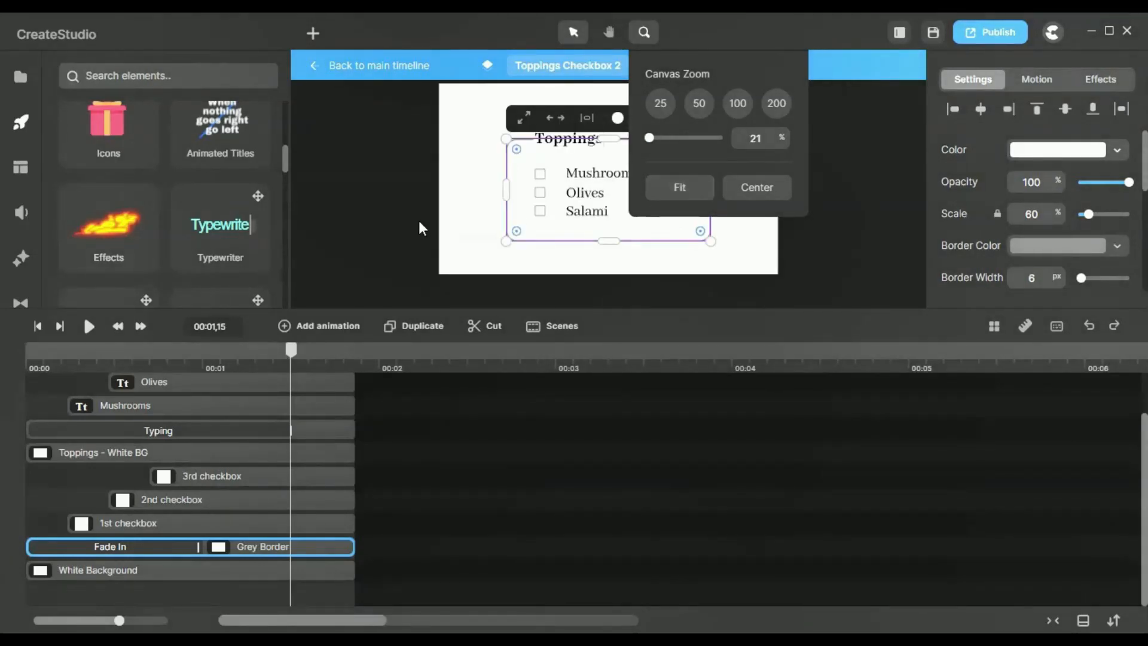
pyautogui.click(441, 179)
pyautogui.scroll(3, 528, 161)
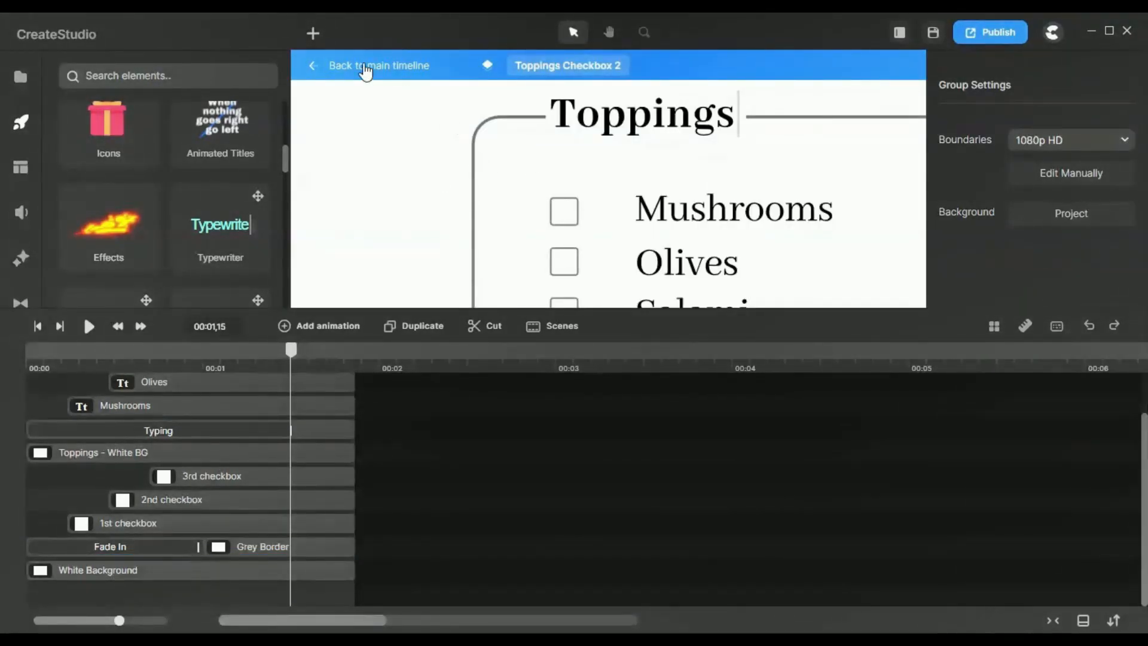
# - Add a trial rectangle to the Toppings Checkbox 2 group, try its corner-radius handle and delete the shape
pyautogui.click(313, 34)
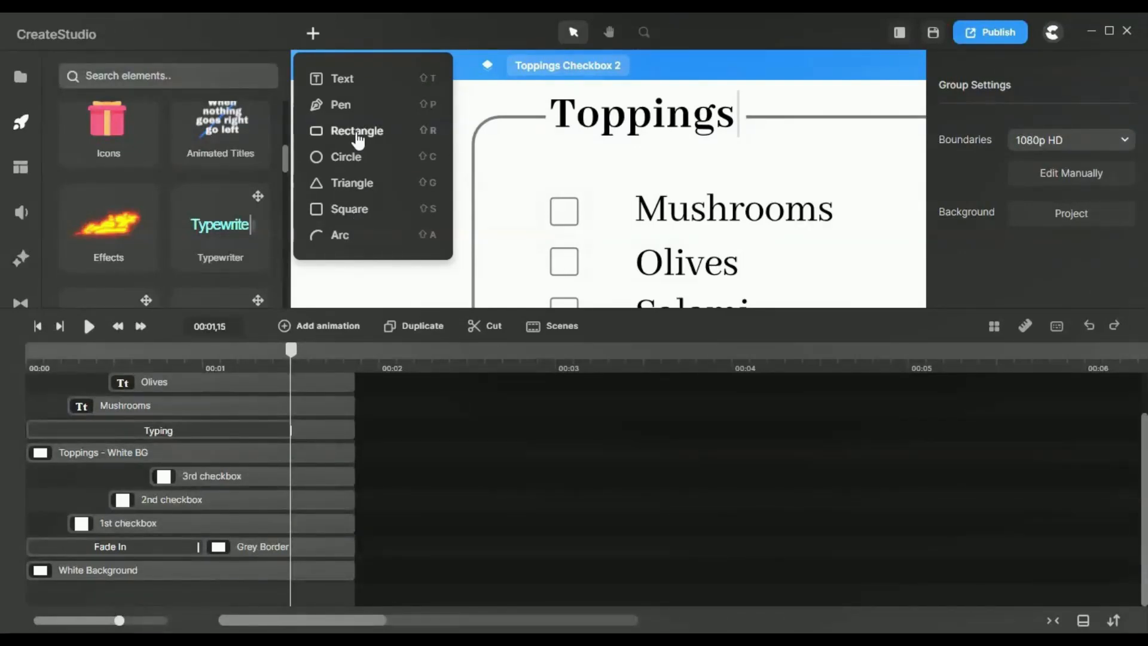
pyautogui.click(358, 132)
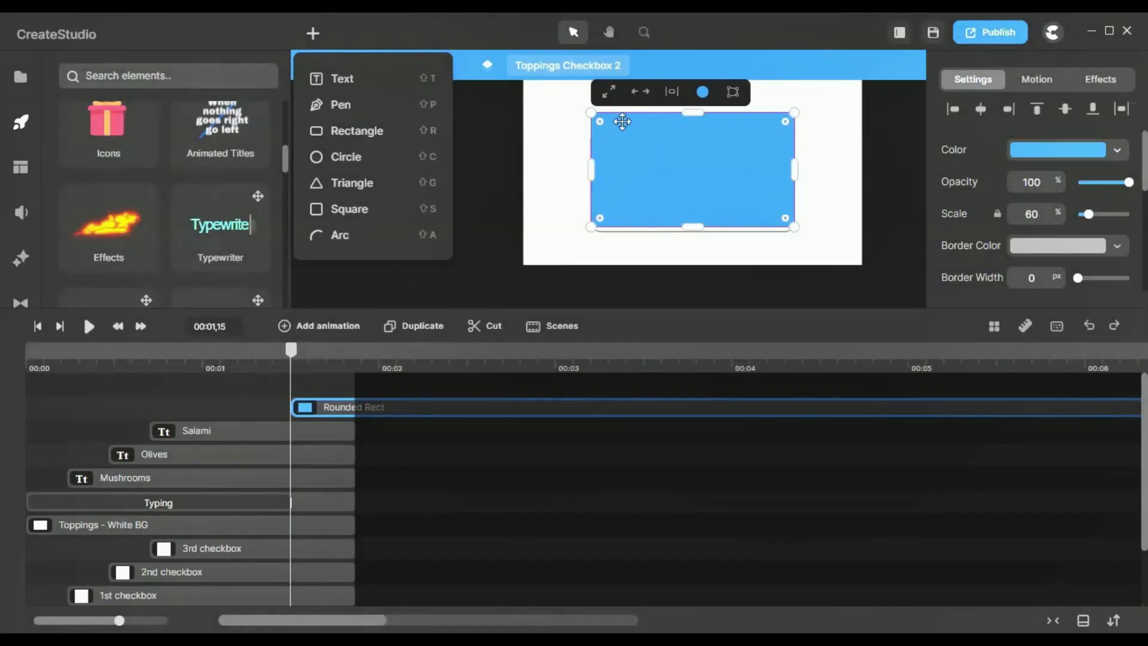
pyautogui.moveTo(600, 122)
pyautogui.mouseDown()
pyautogui.moveTo(610, 132)
pyautogui.moveTo(603, 123)
pyautogui.mouseUp()
pyautogui.press('Delete')
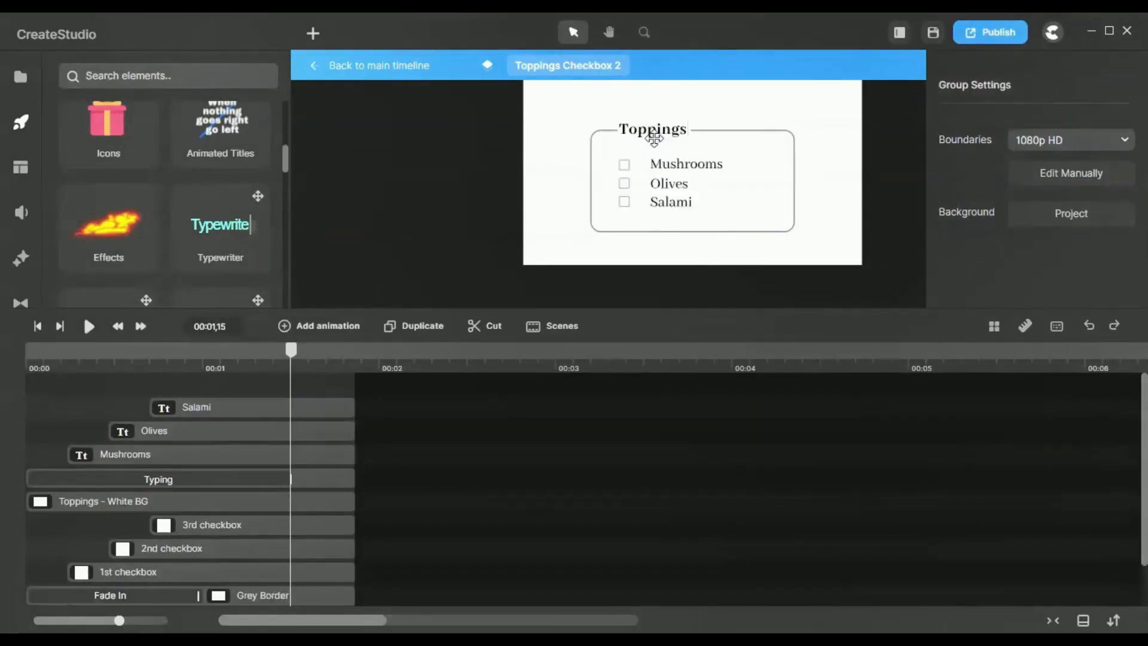
# - Fit the canvas to the view and reselect the Grey Border layer to show its border settings
pyautogui.click(643, 34)
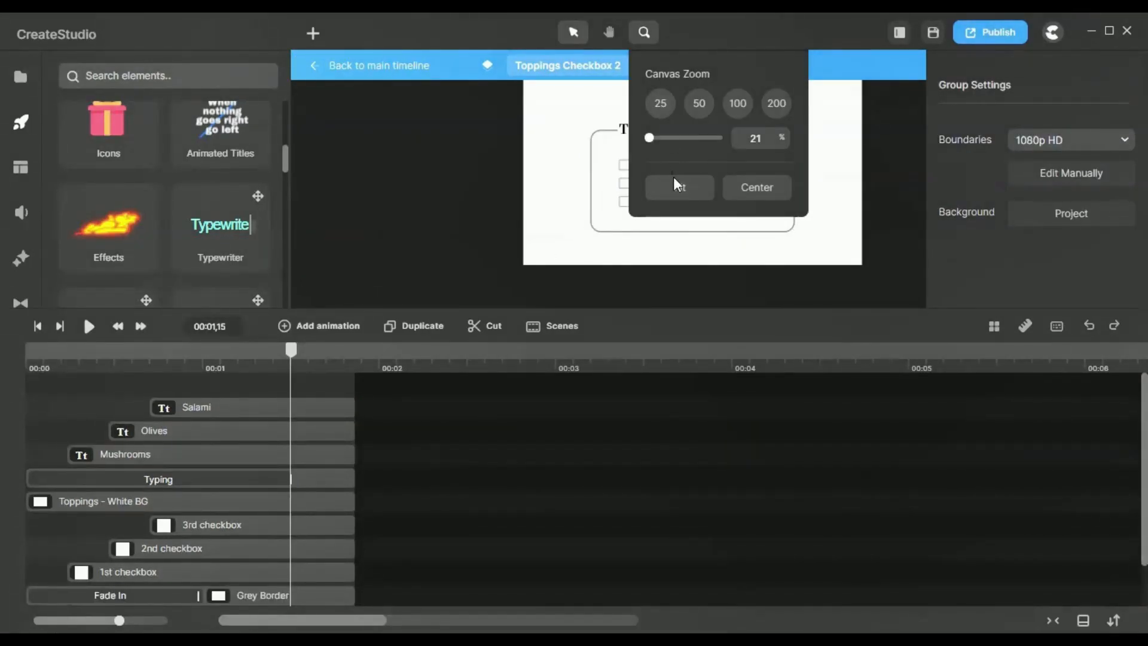
pyautogui.click(673, 182)
pyautogui.click(684, 233)
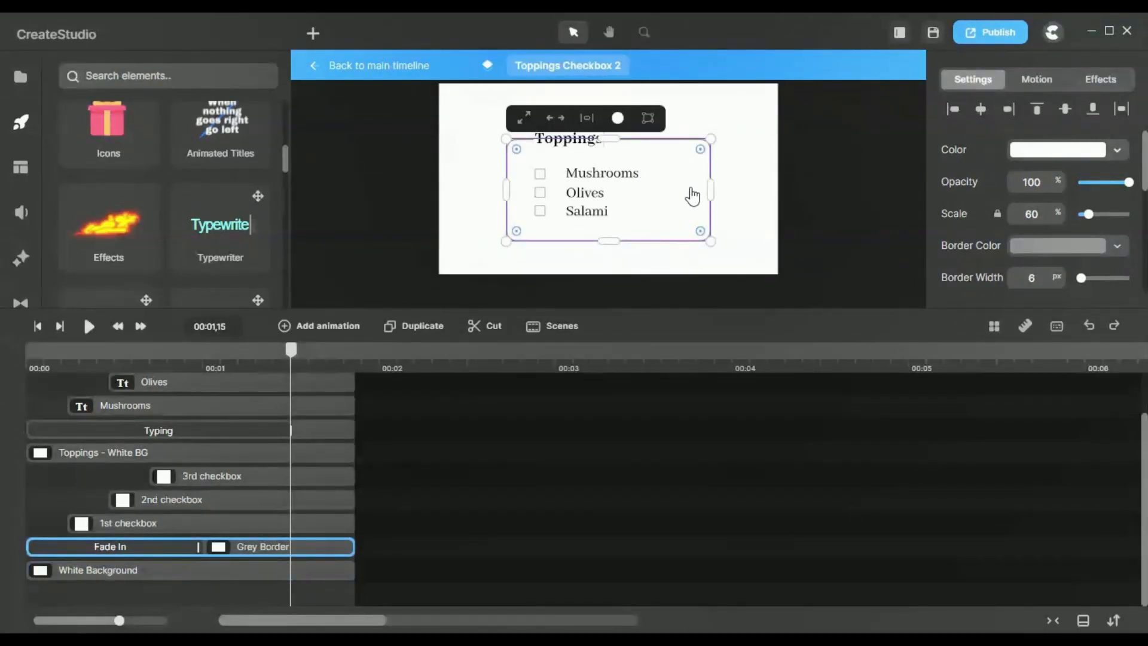
# - Select the White Background layer and scrub the timeline to preview how the grey border, checkboxes and toppings appear
pyautogui.click(765, 118)
pyautogui.click(697, 210)
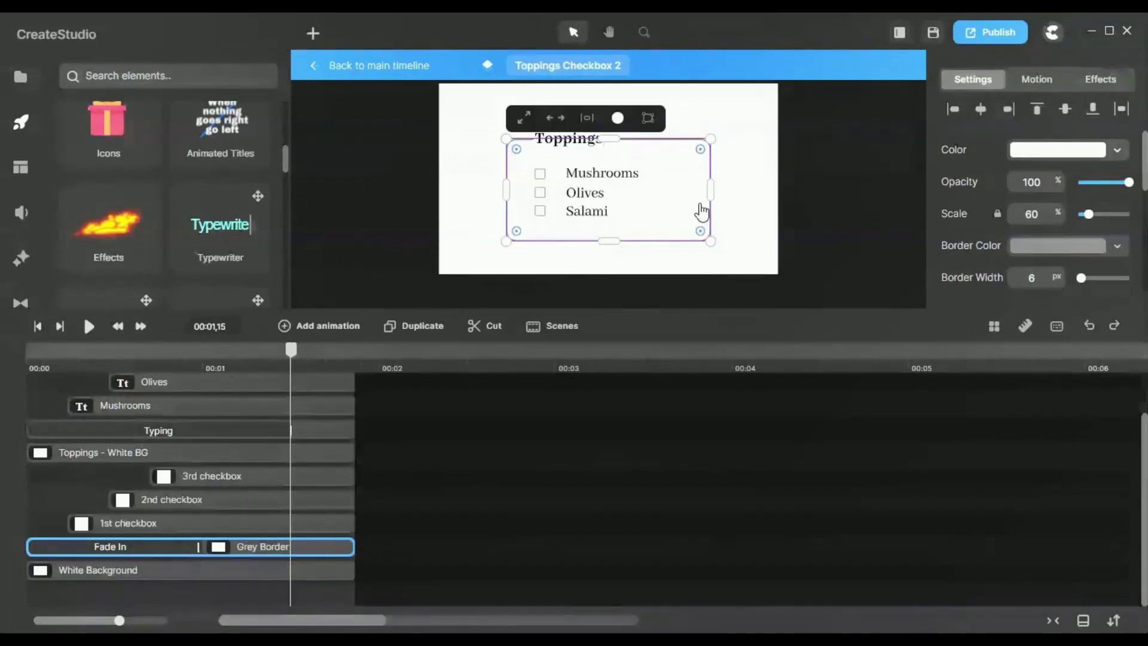
pyautogui.click(97, 570)
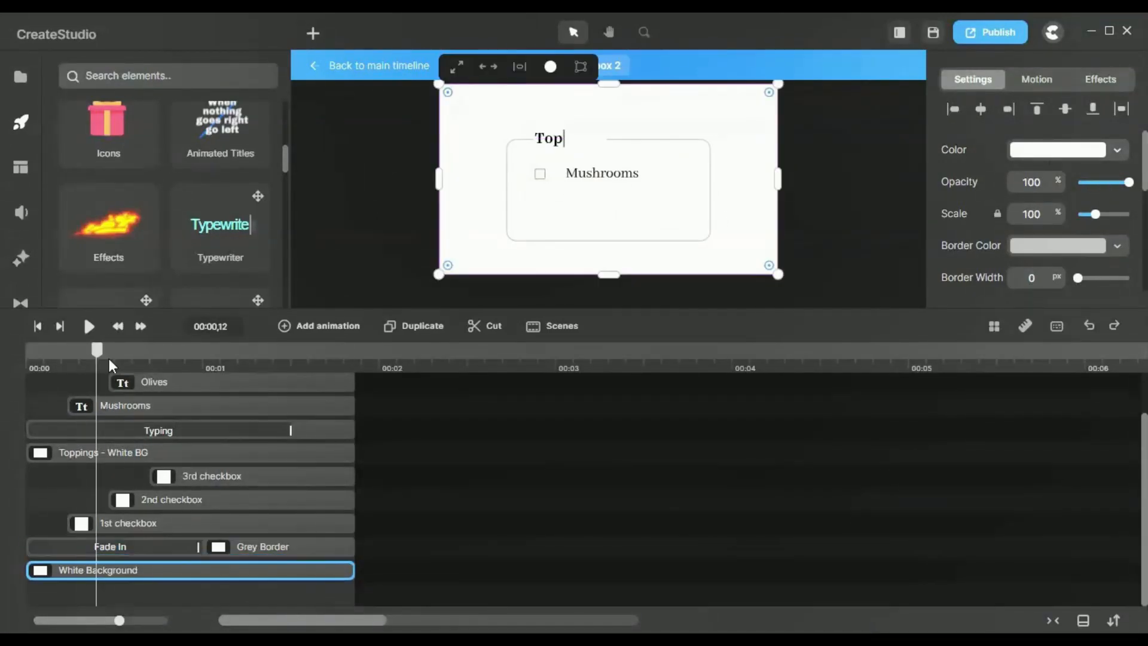
pyautogui.moveTo(97, 353); pyautogui.dragTo(198, 387)
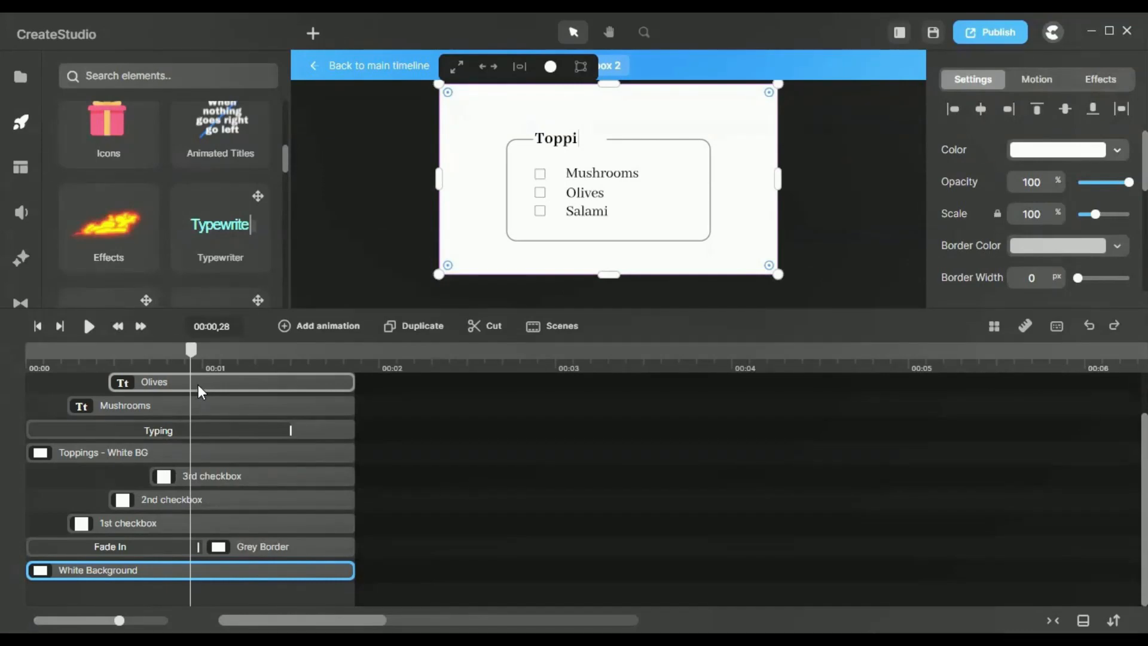
pyautogui.click(199, 387)
pyautogui.scroll(-1, 291, 565)
# - Select the Grey Border layer and look at the Fade category of its In motion presets
pyautogui.click(246, 547)
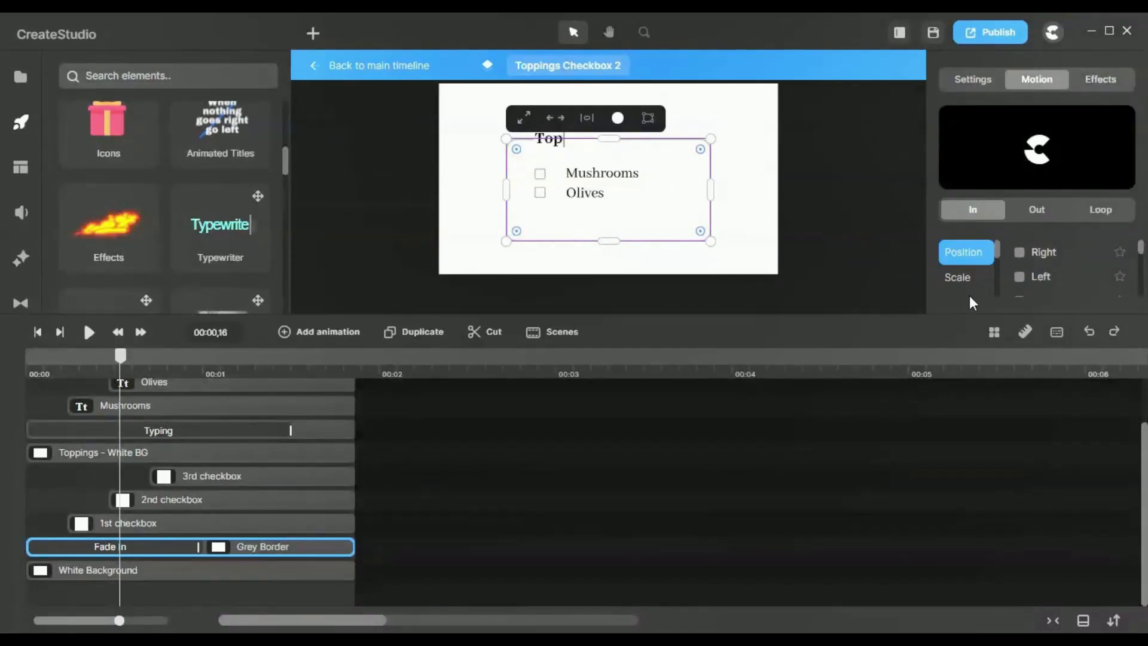
pyautogui.moveTo(905, 310); pyautogui.dragTo(907, 353)
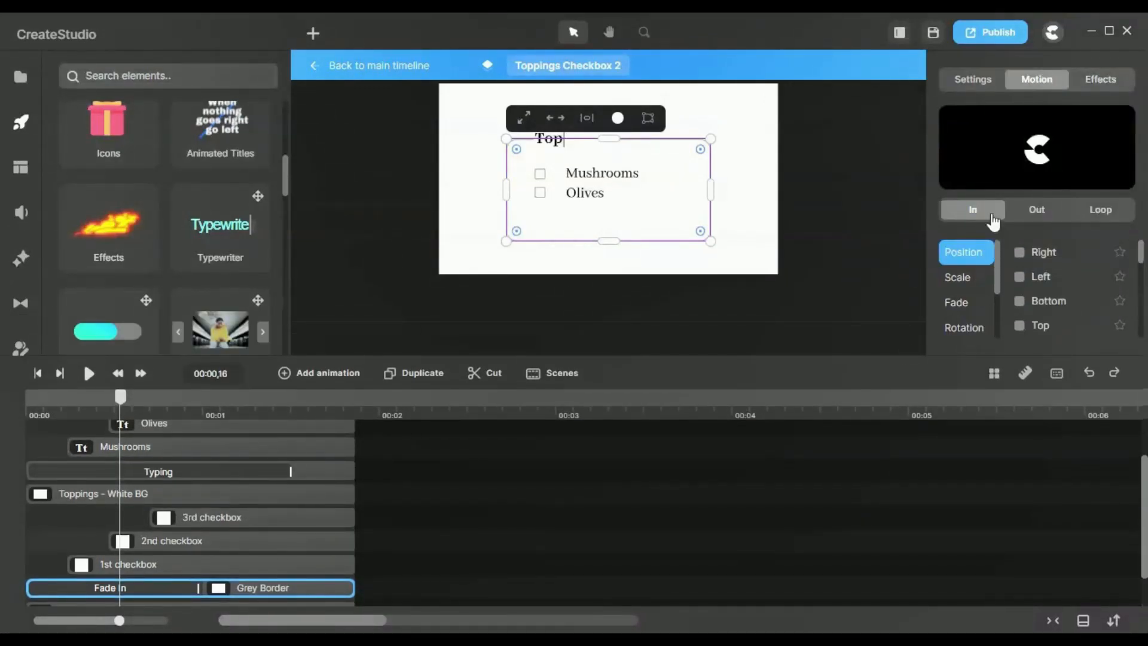
pyautogui.click(956, 302)
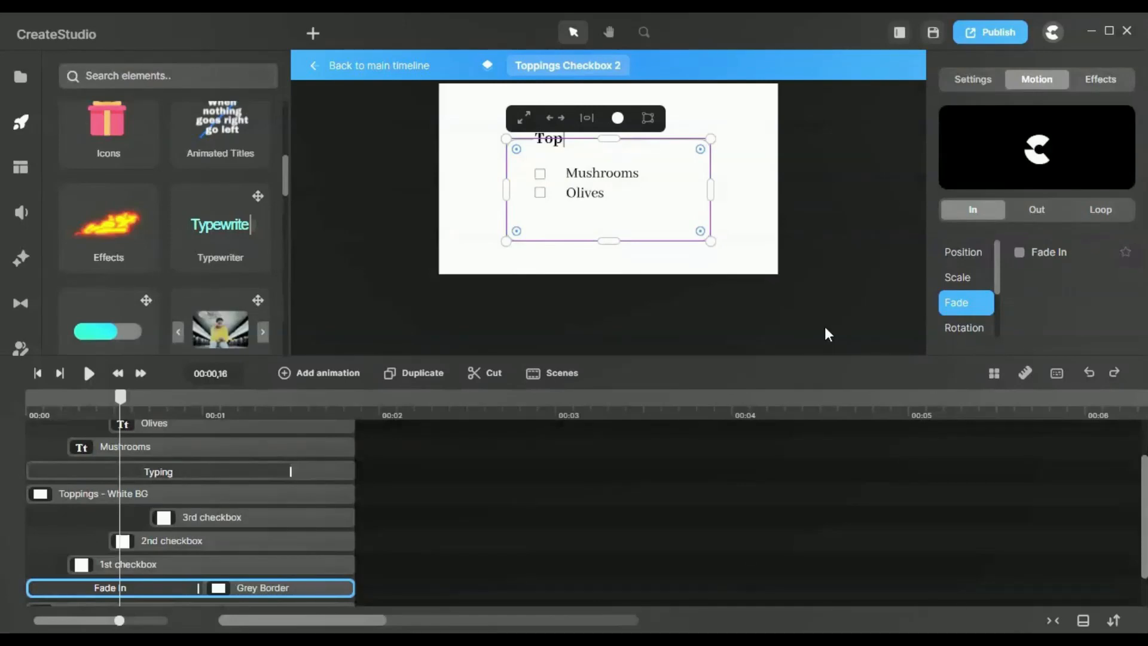
pyautogui.moveTo(762, 351); pyautogui.dragTo(756, 319)
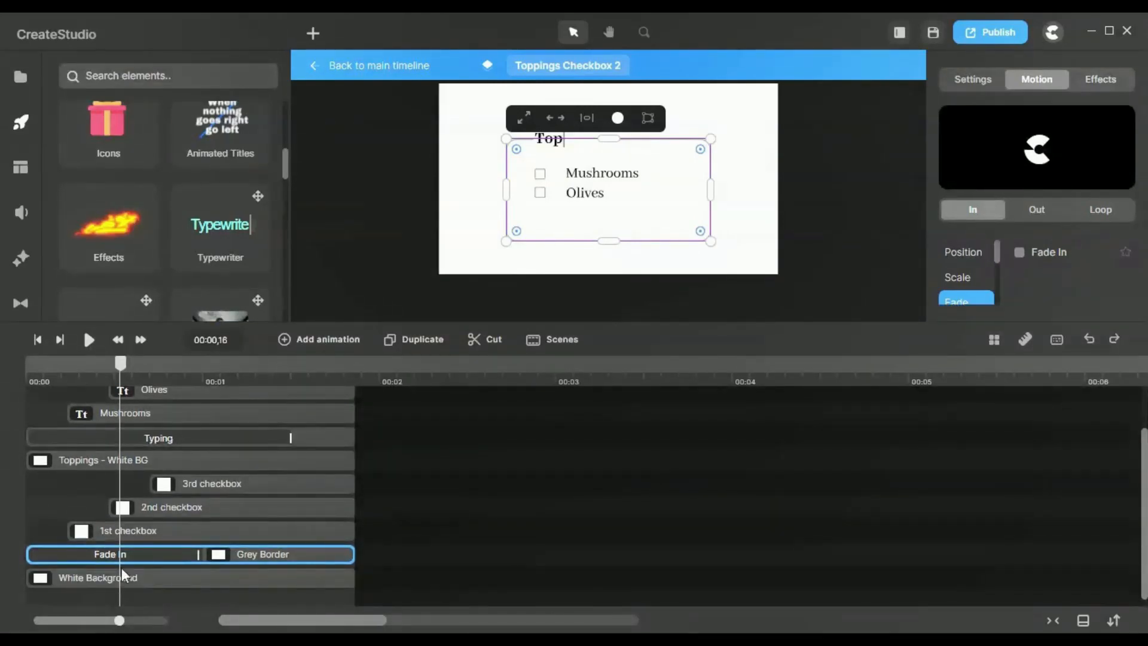
# - Select the 1st checkbox layer and inspect its rounded square close up on the canvas
pyautogui.click(226, 527)
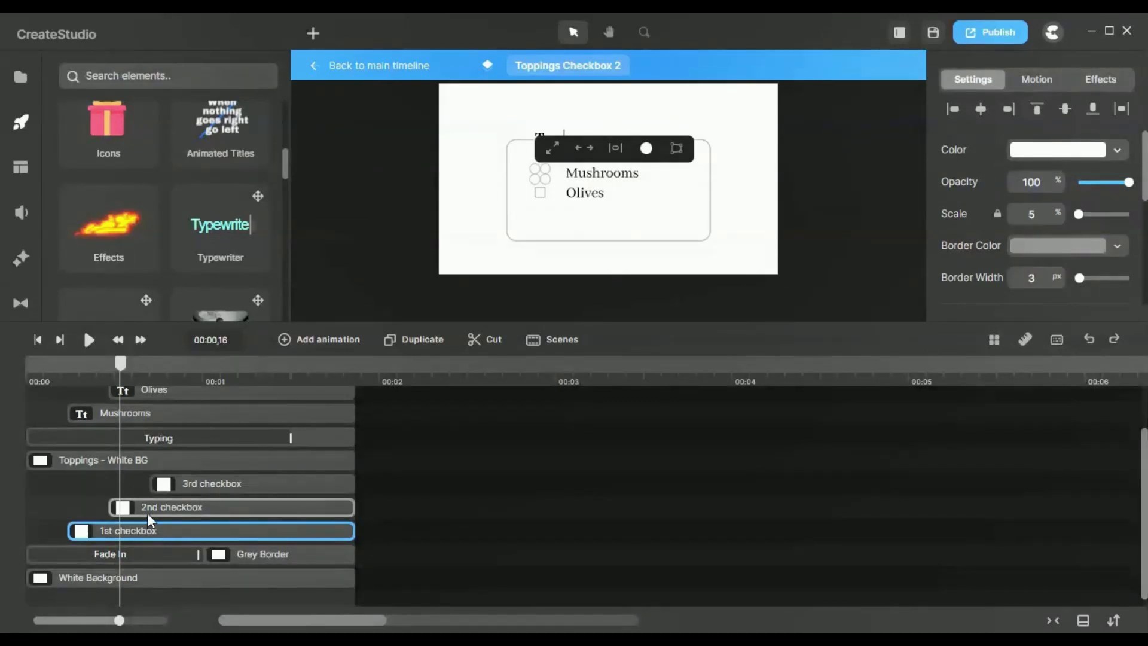
pyautogui.click(147, 512)
pyautogui.click(151, 538)
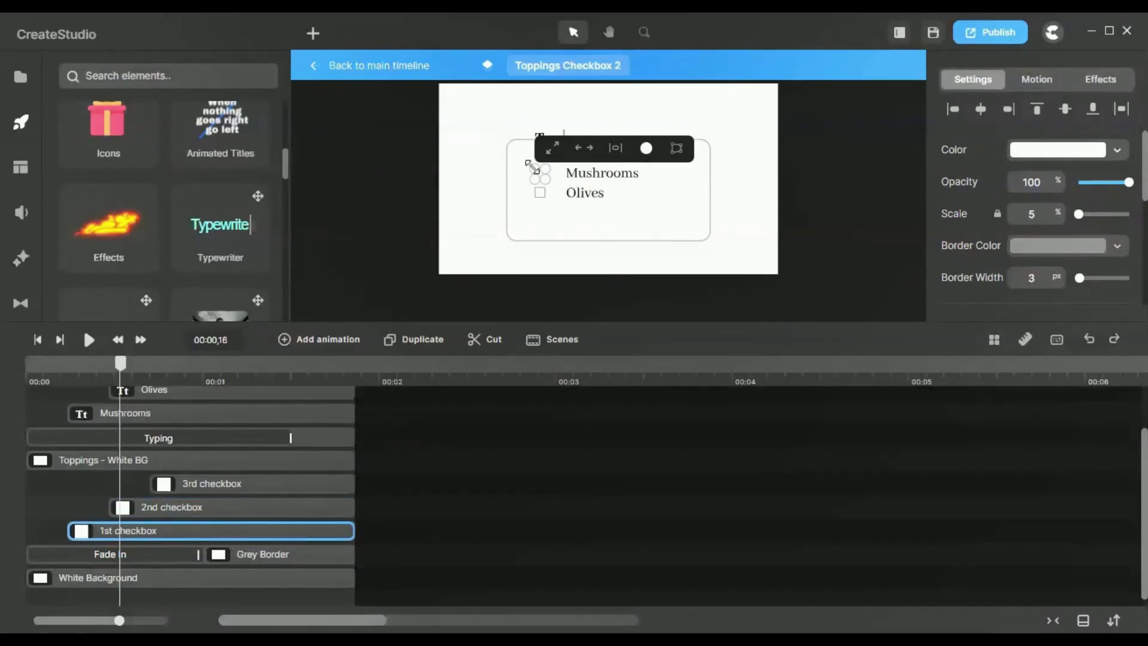
pyautogui.scroll(2, 532, 167)
pyautogui.scroll(2, 532, 168)
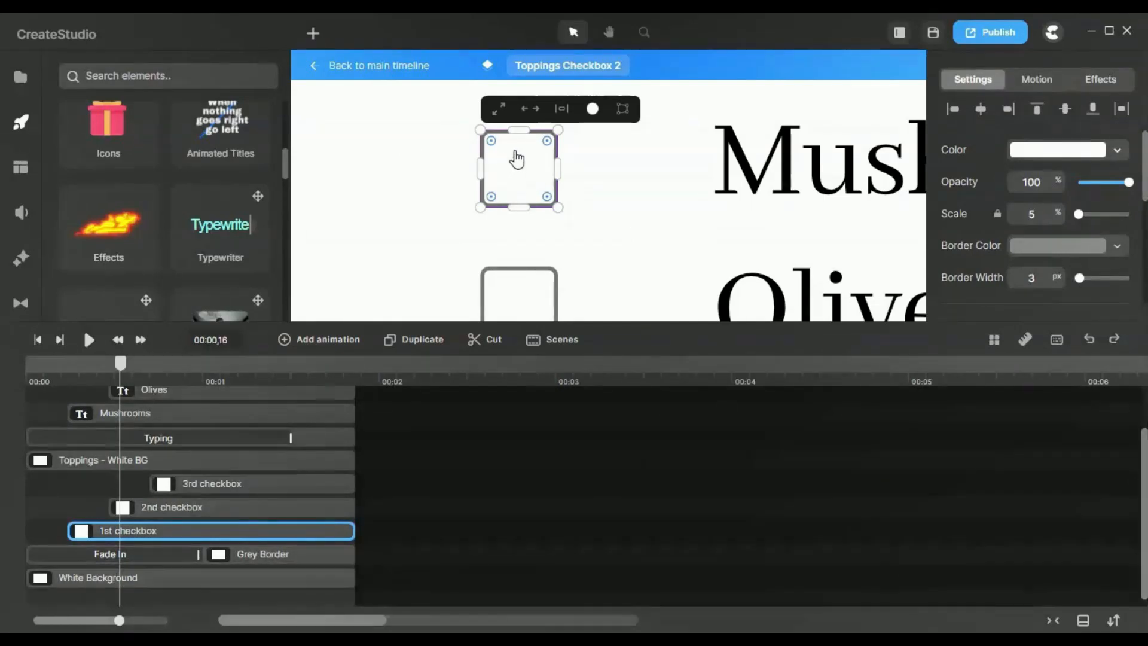
# - Look at the preset settings and options of the Grey Border layer's Fade In animation without deleting it
pyautogui.click(128, 565)
pyautogui.rightClick(122, 565)
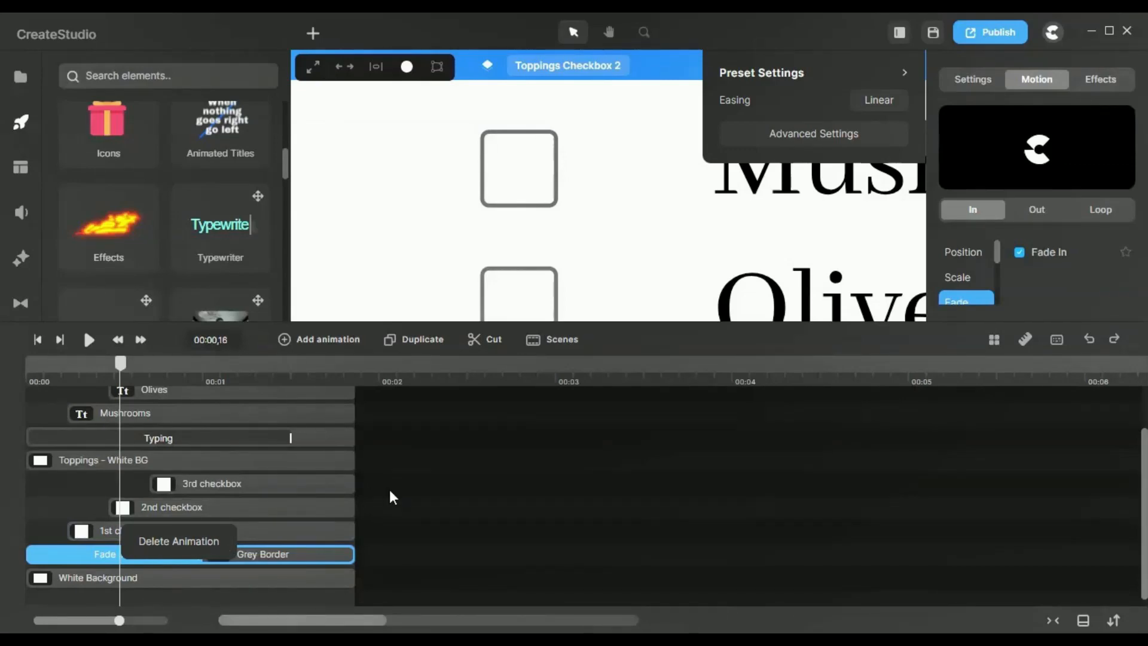
pyautogui.click(419, 468)
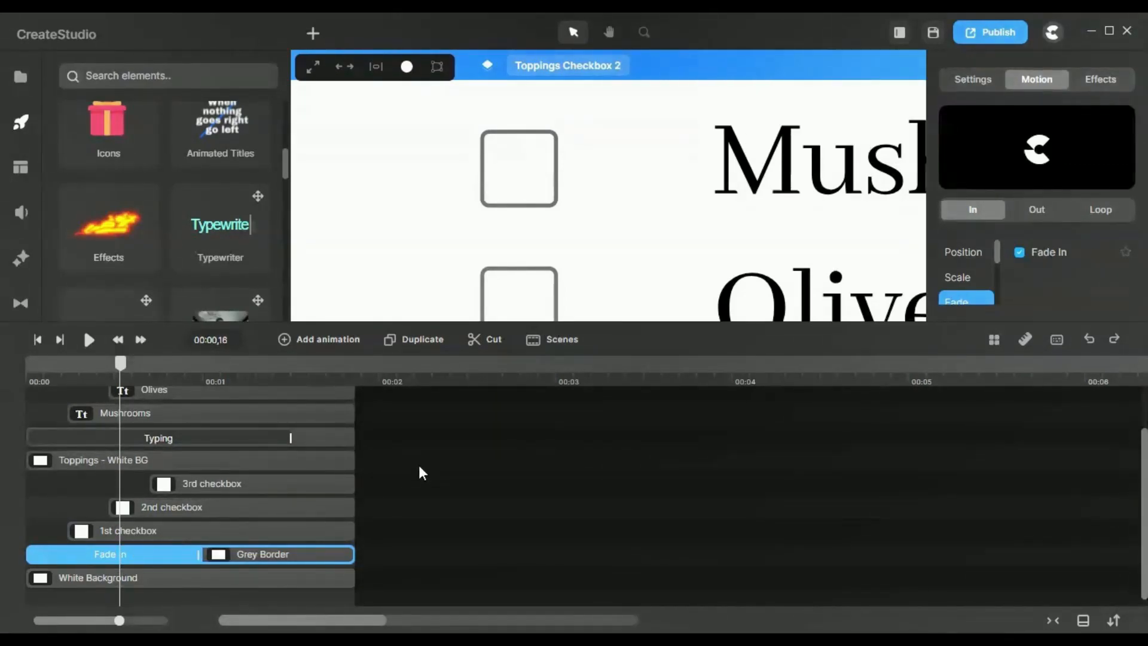
# - Select the 1st, 2nd and 3rd checkbox layers in turn to compare their shapes and staggered start times
pyautogui.click(146, 532)
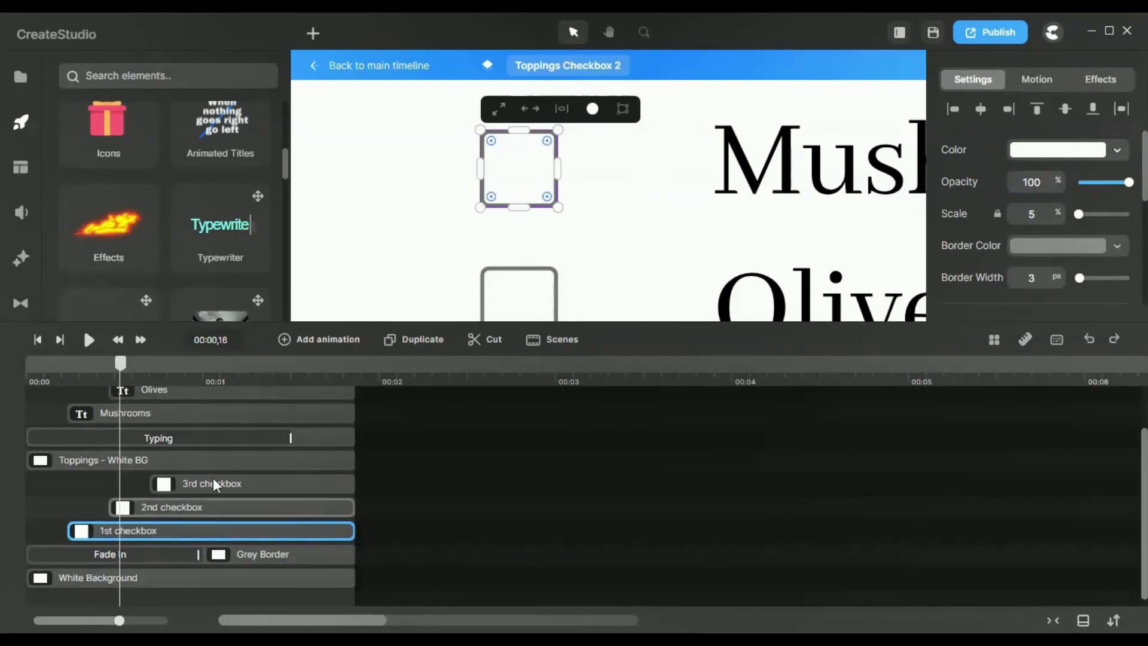
pyautogui.scroll(-5, 822, 187)
pyautogui.scroll(5, 846, 192)
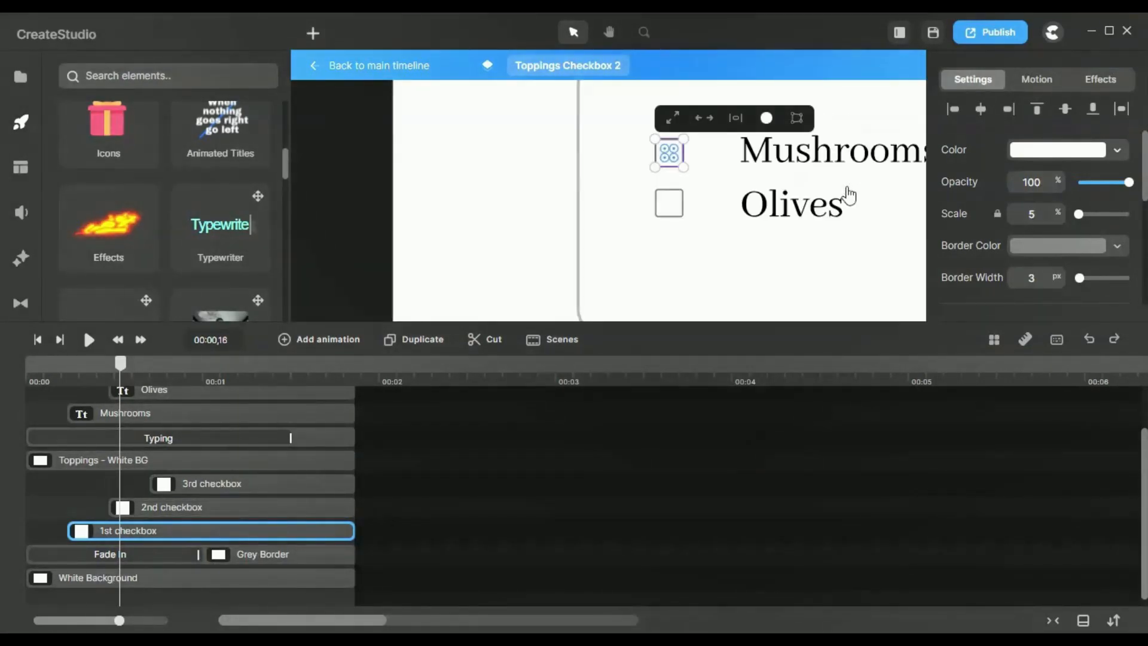
pyautogui.click(273, 364)
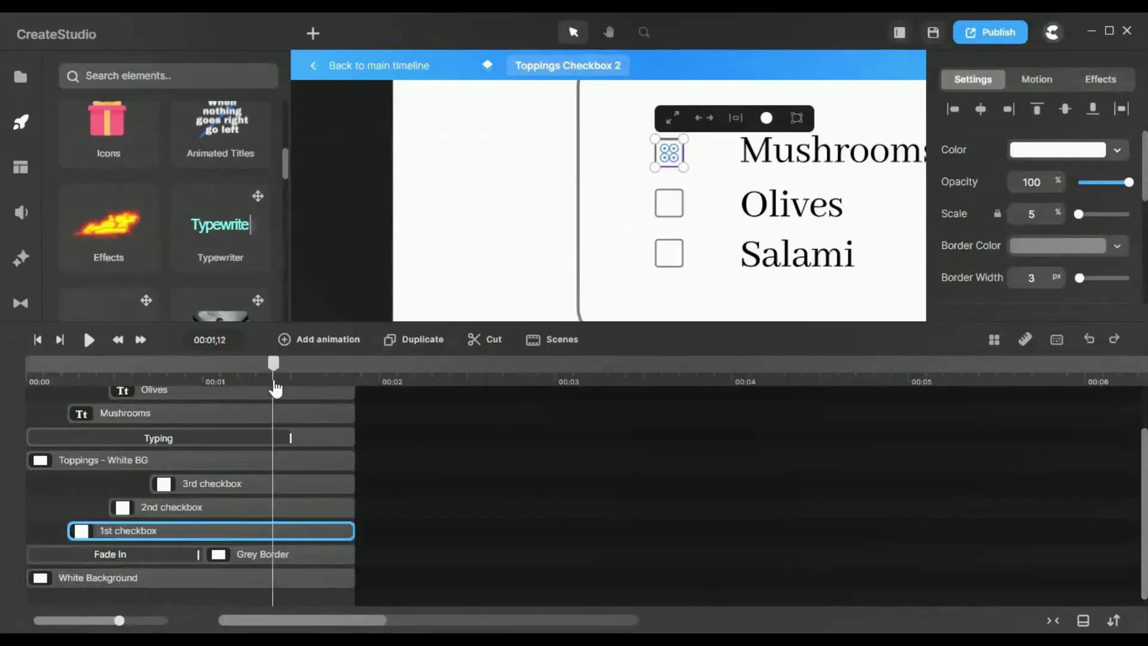
pyautogui.click(209, 502)
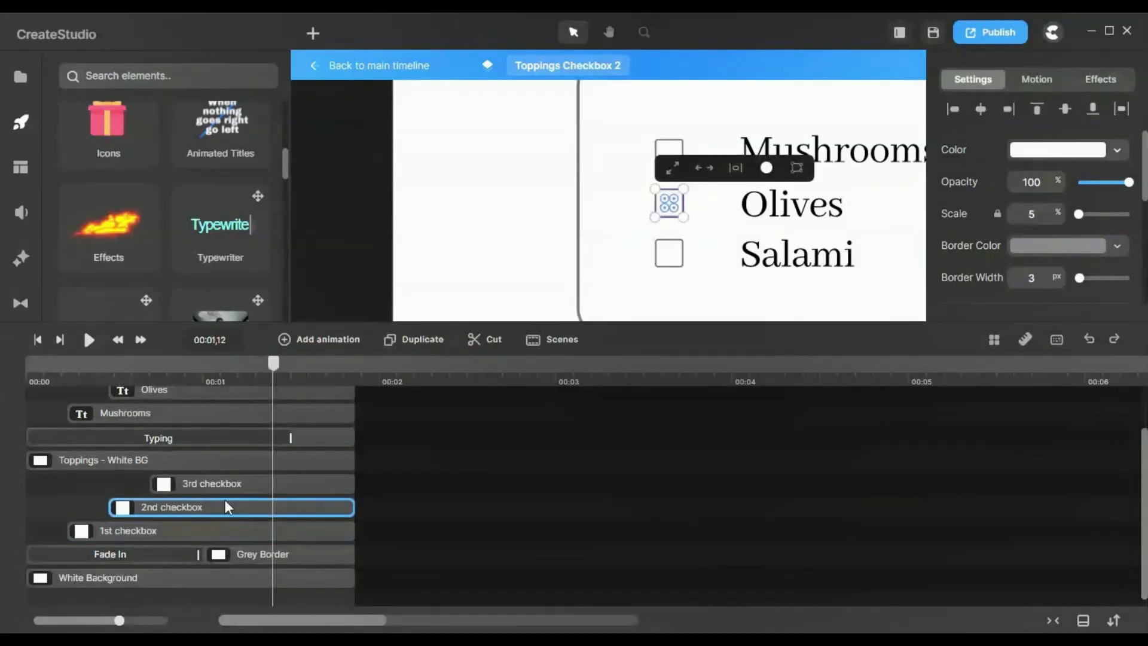
pyautogui.click(226, 489)
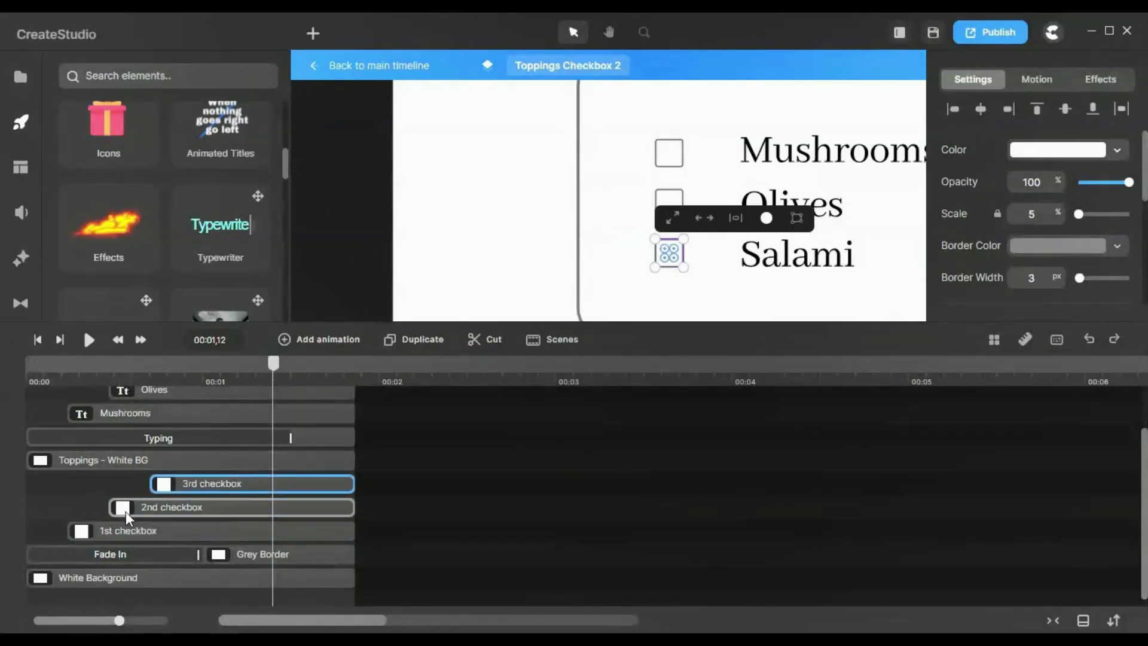
# - Fit the canvas to the view and compare the timing of the Mushrooms text with the 1st checkbox
pyautogui.click(648, 38)
pyautogui.click(682, 190)
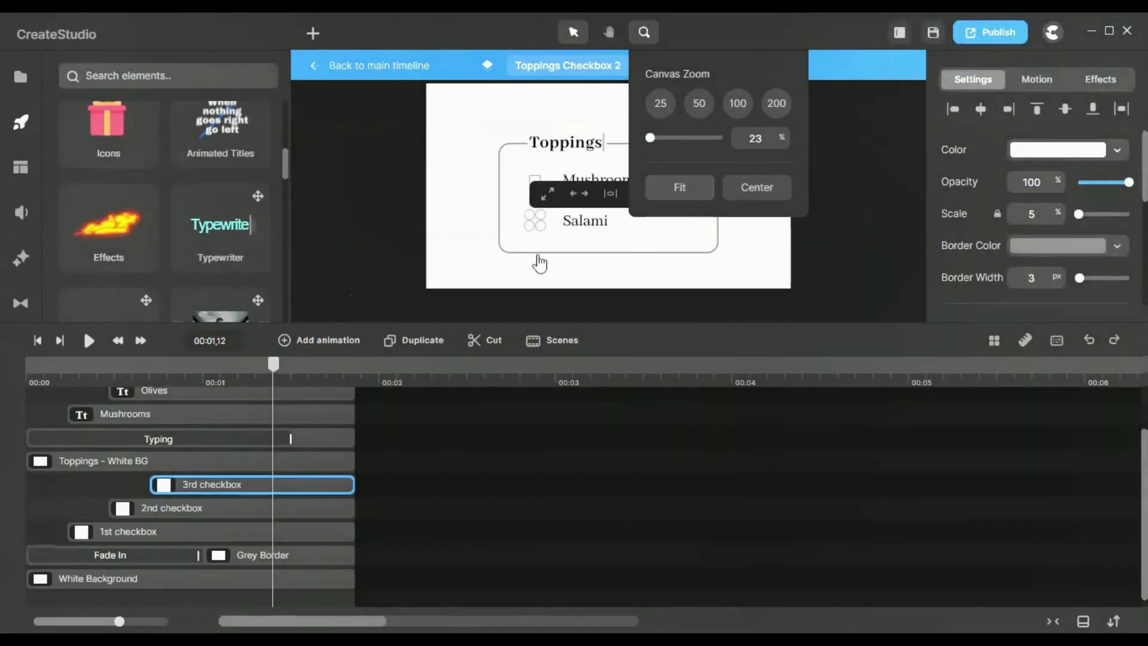
pyautogui.click(410, 267)
pyautogui.scroll(2, 296, 410)
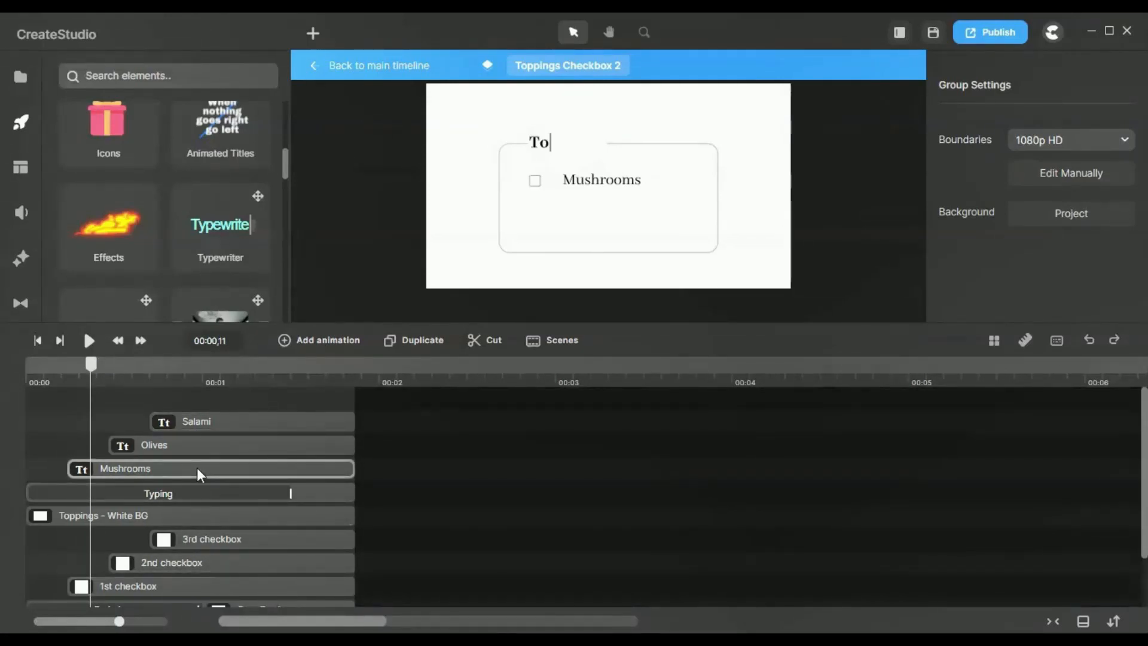
pyautogui.moveTo(95, 371)
pyautogui.mouseDown()
pyautogui.moveTo(66, 375)
pyautogui.moveTo(104, 366)
pyautogui.mouseUp()
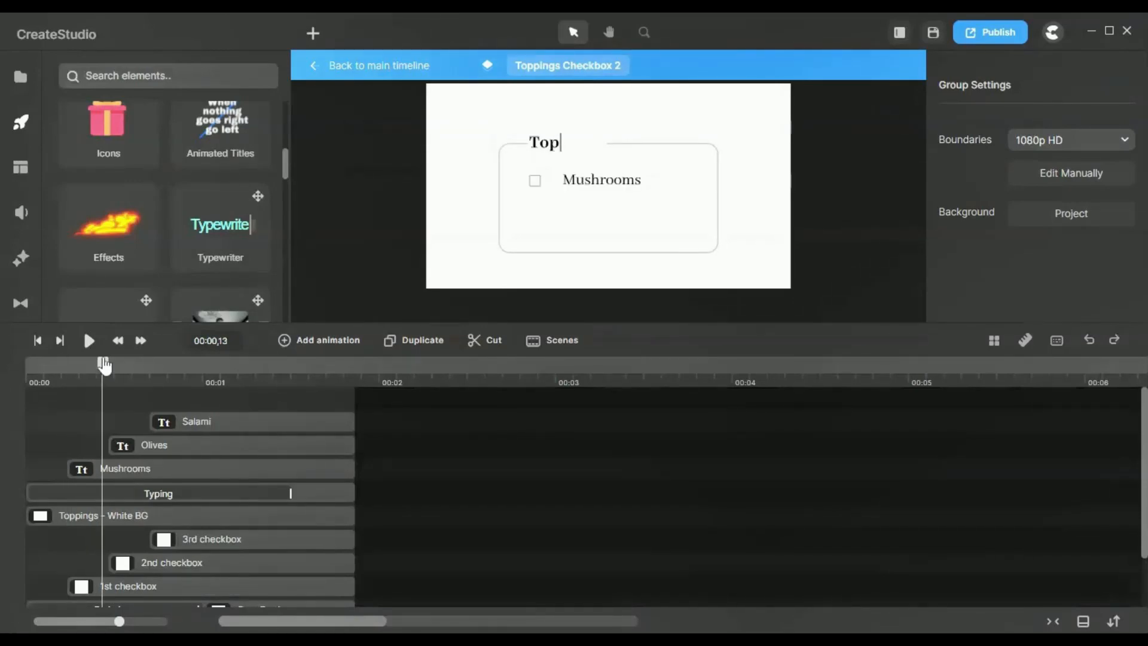
pyautogui.click(94, 591)
pyautogui.click(91, 466)
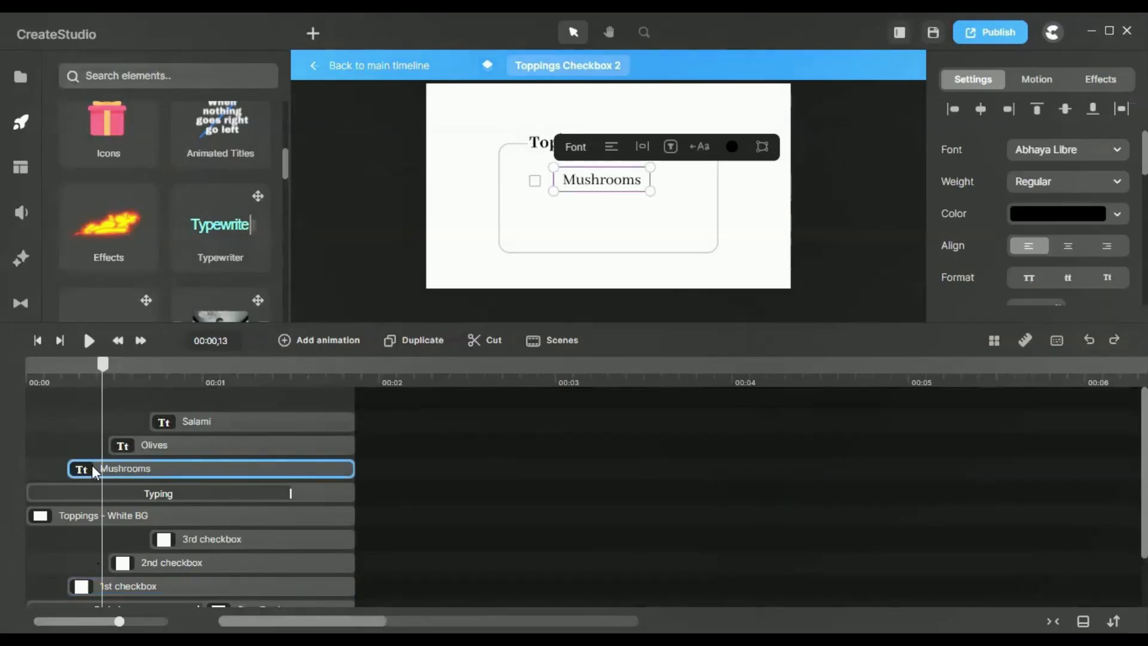
pyautogui.click(97, 593)
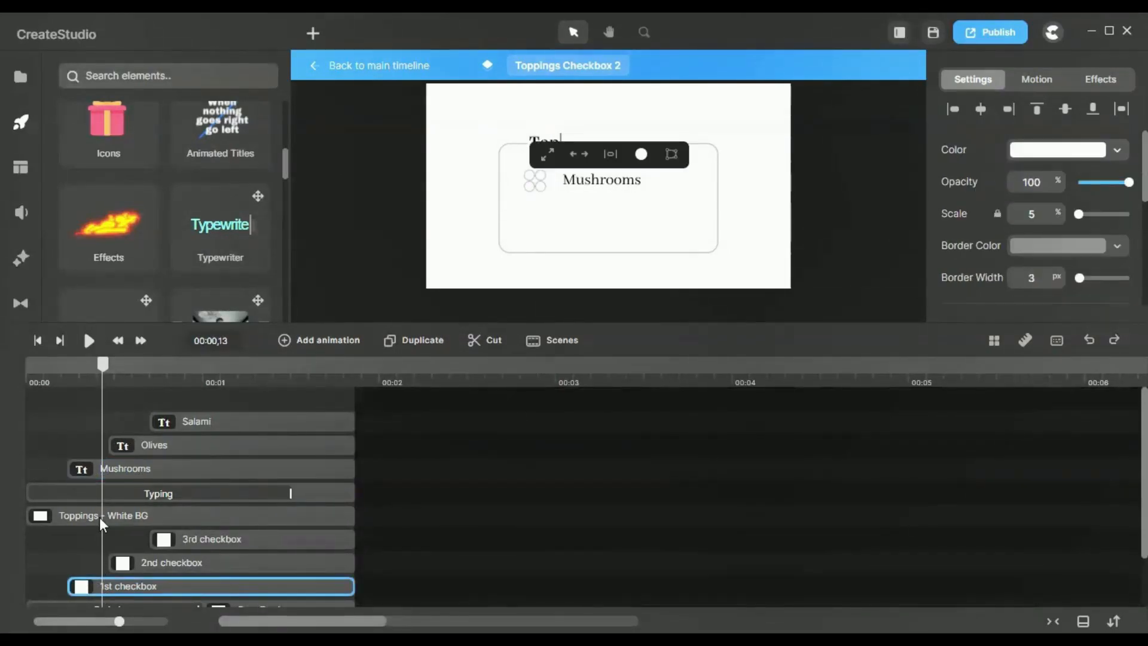
pyautogui.click(99, 472)
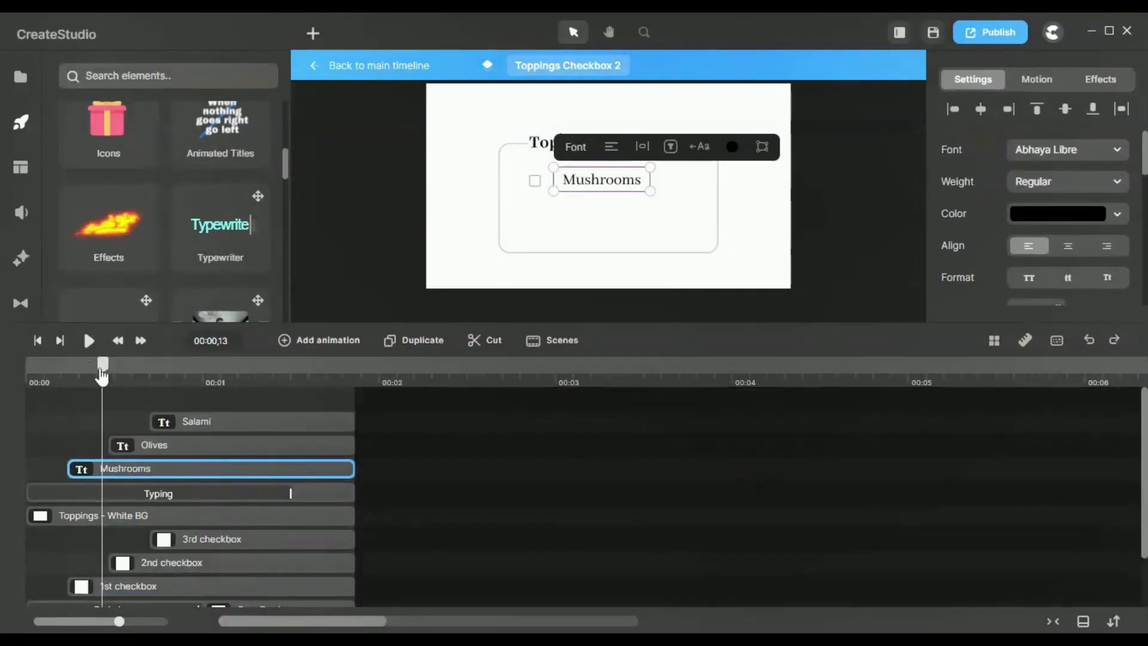
# - Compare the timing of the Olives text with the 2nd checkbox and the Salami text with the 3rd checkbox
pyautogui.moveTo(102, 374); pyautogui.dragTo(149, 379)
pyautogui.click(195, 568)
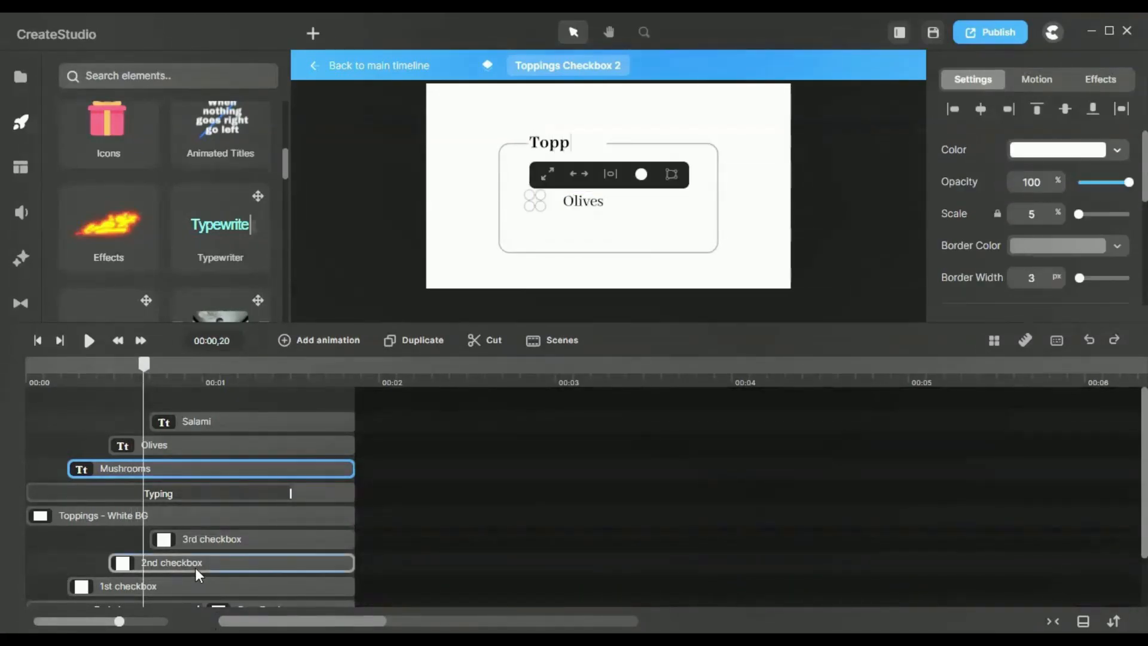
pyautogui.click(209, 446)
pyautogui.click(215, 556)
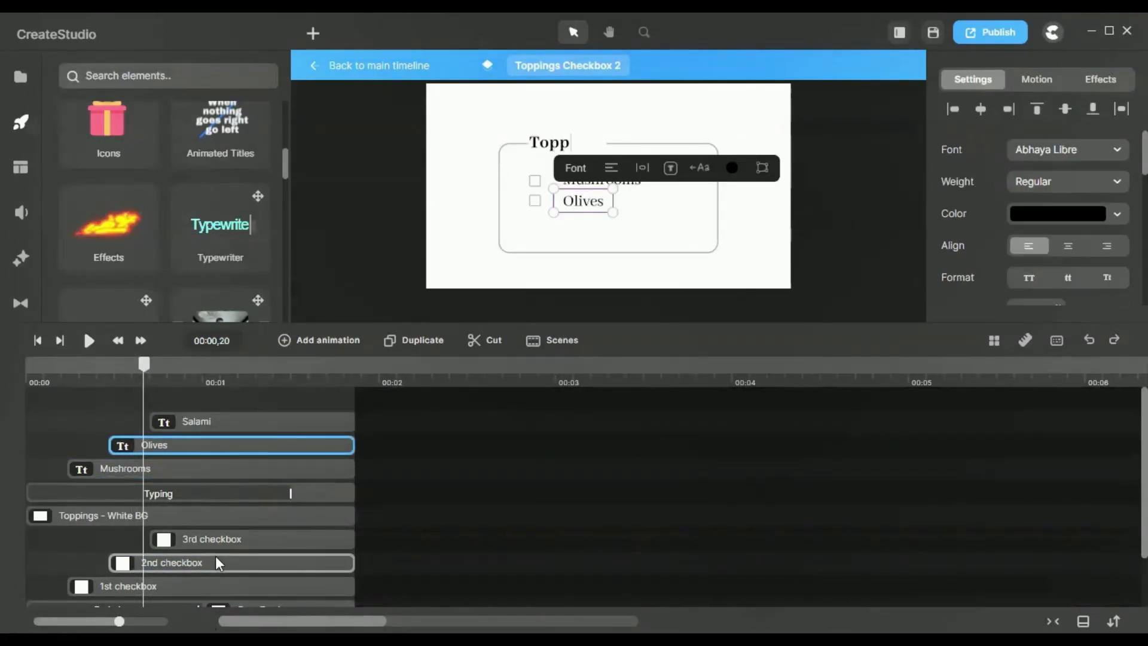
pyautogui.click(186, 420)
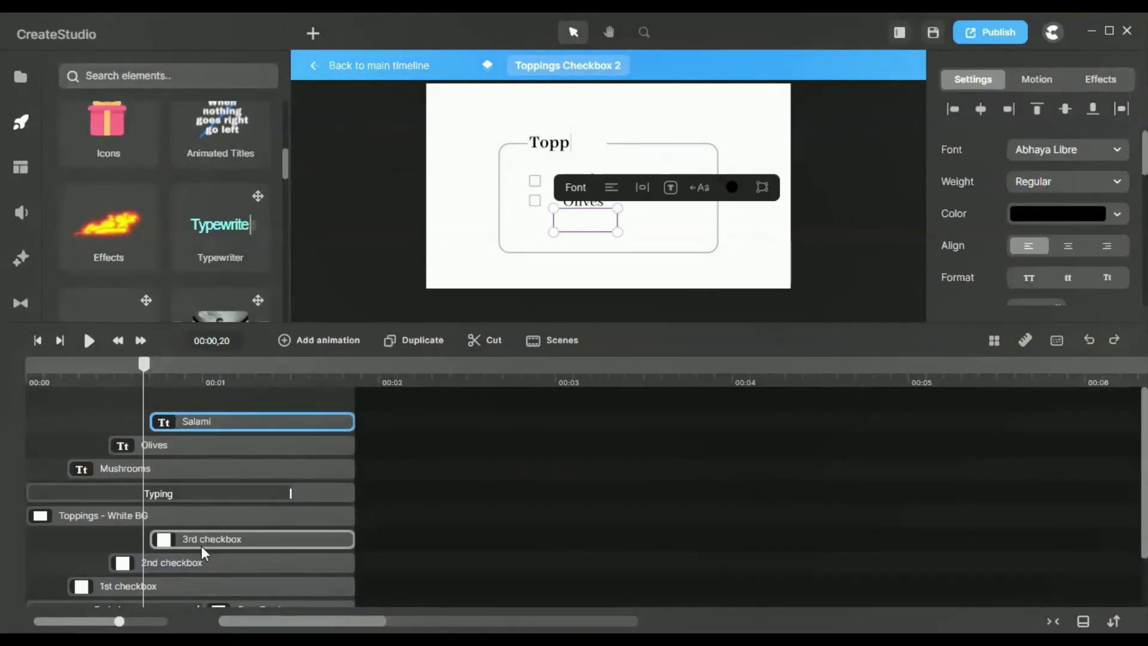
pyautogui.click(200, 538)
# - Scrub the timeline to about 00:01,13 to preview the toppings list and clear the layer selection
pyautogui.click(256, 373)
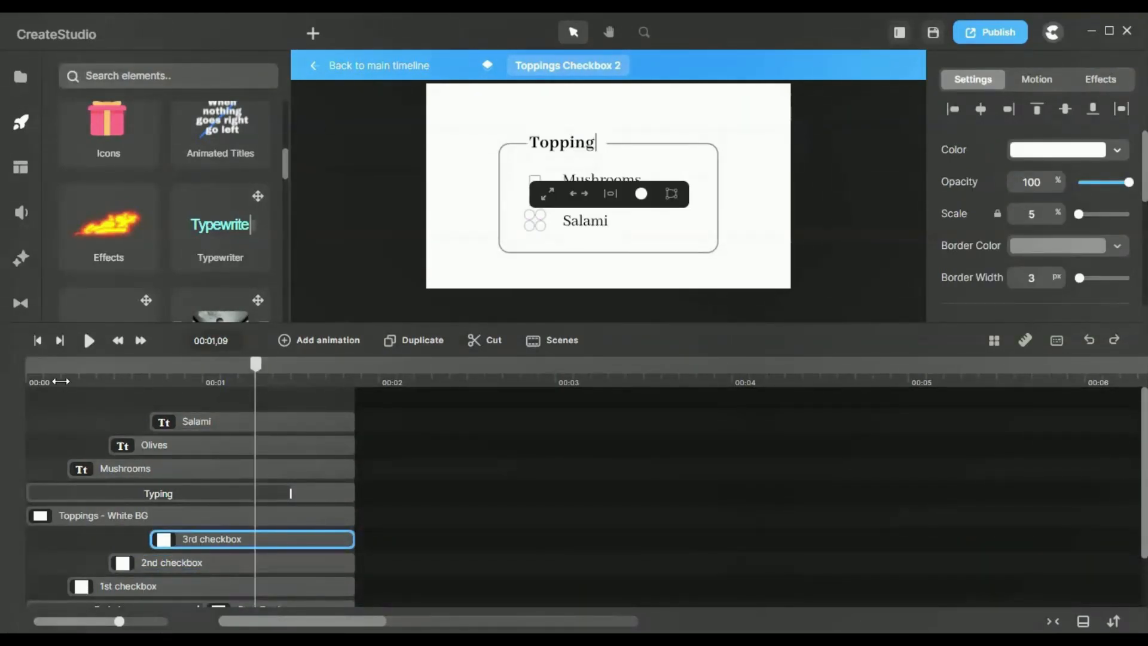
pyautogui.click(238, 377)
pyautogui.moveTo(214, 382); pyautogui.dragTo(280, 395)
pyautogui.click(344, 182)
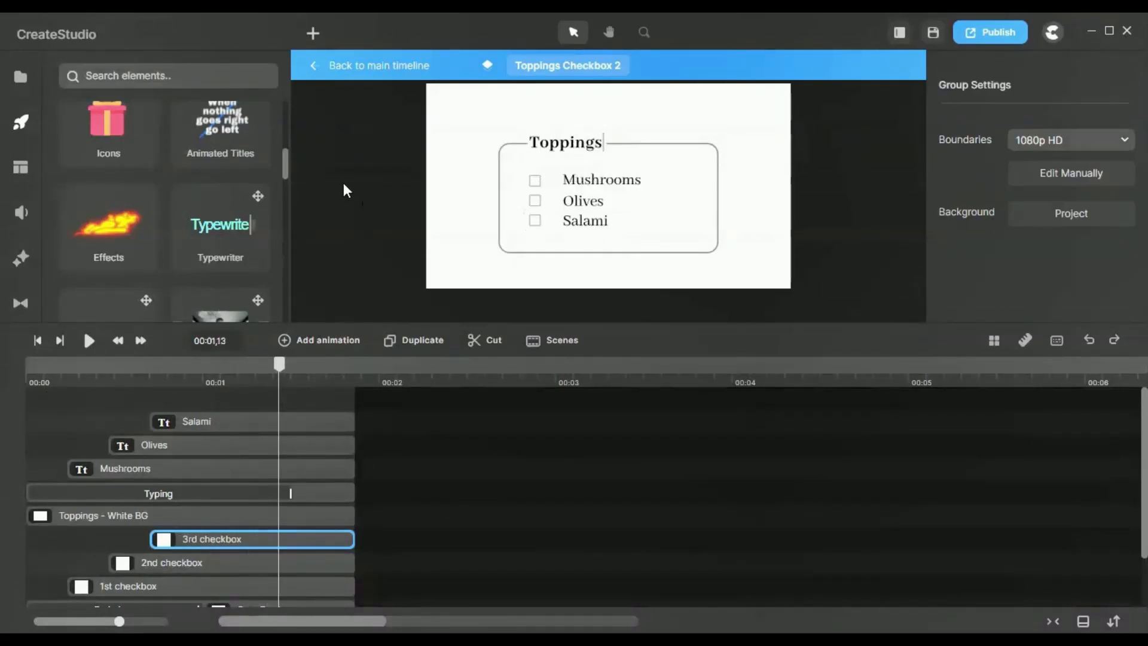
# - Select the Toppings - White BG layer behind the heading, inspect it close up and hide it
pyautogui.click(264, 518)
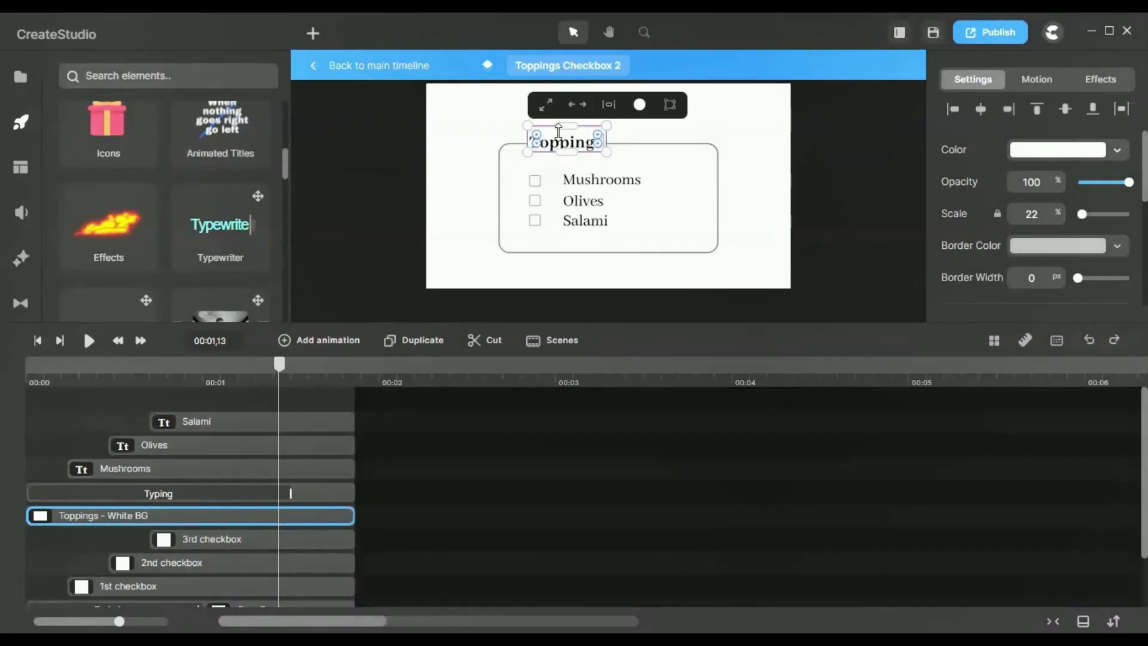
pyautogui.scroll(3, 558, 128)
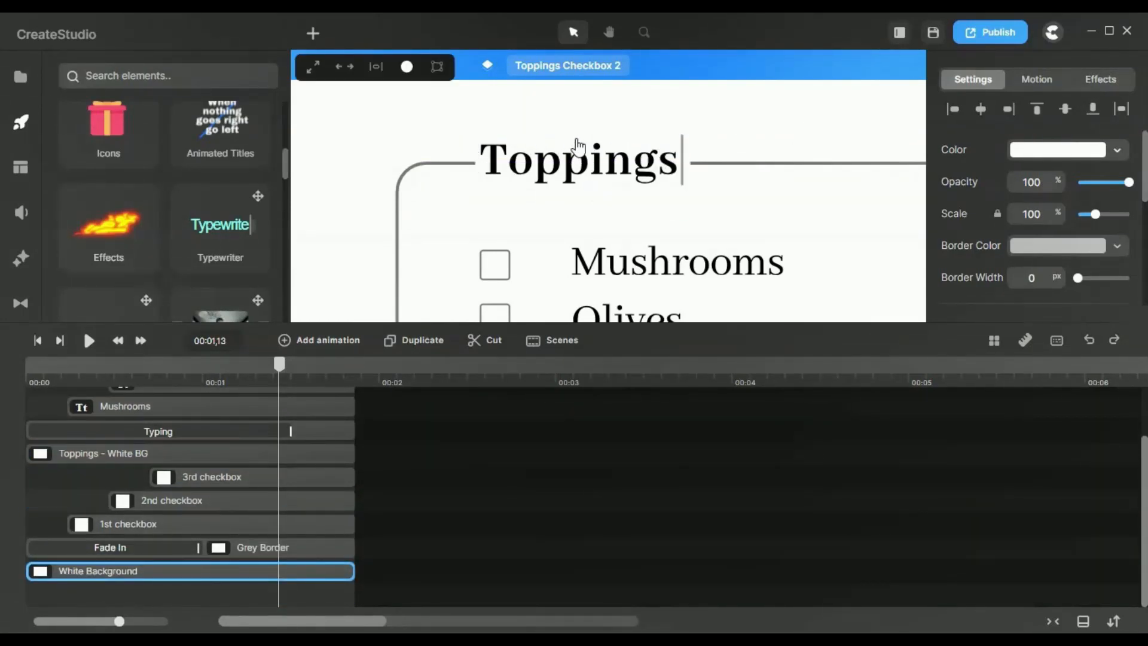
pyautogui.scroll(2, 211, 476)
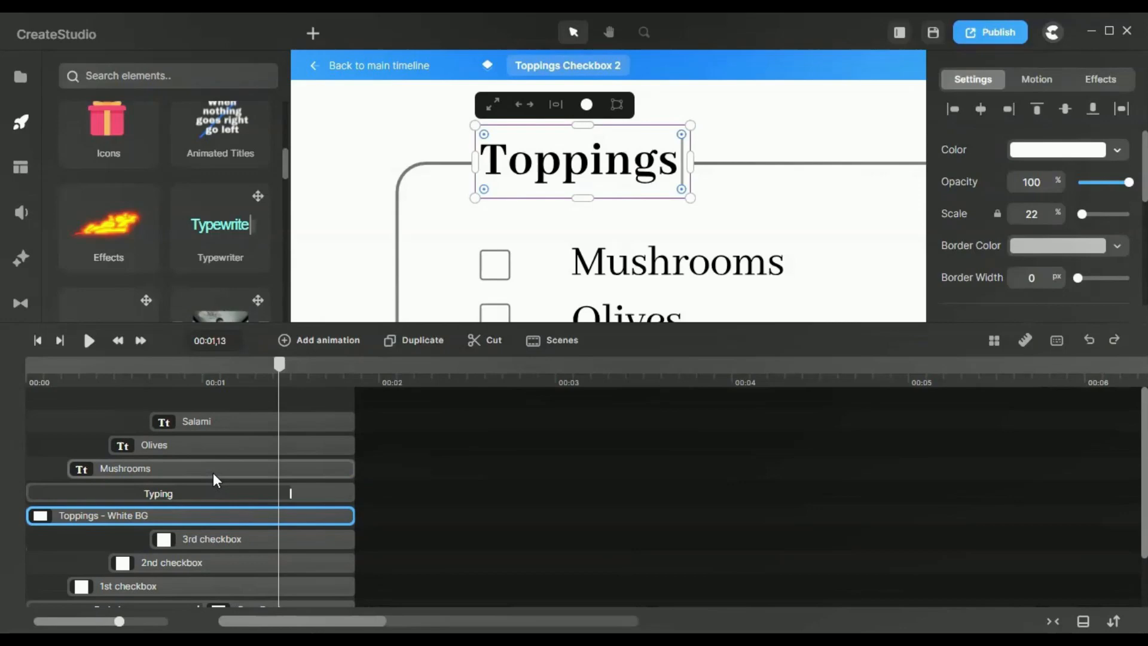
pyautogui.rightClick(215, 520)
pyautogui.click(262, 397)
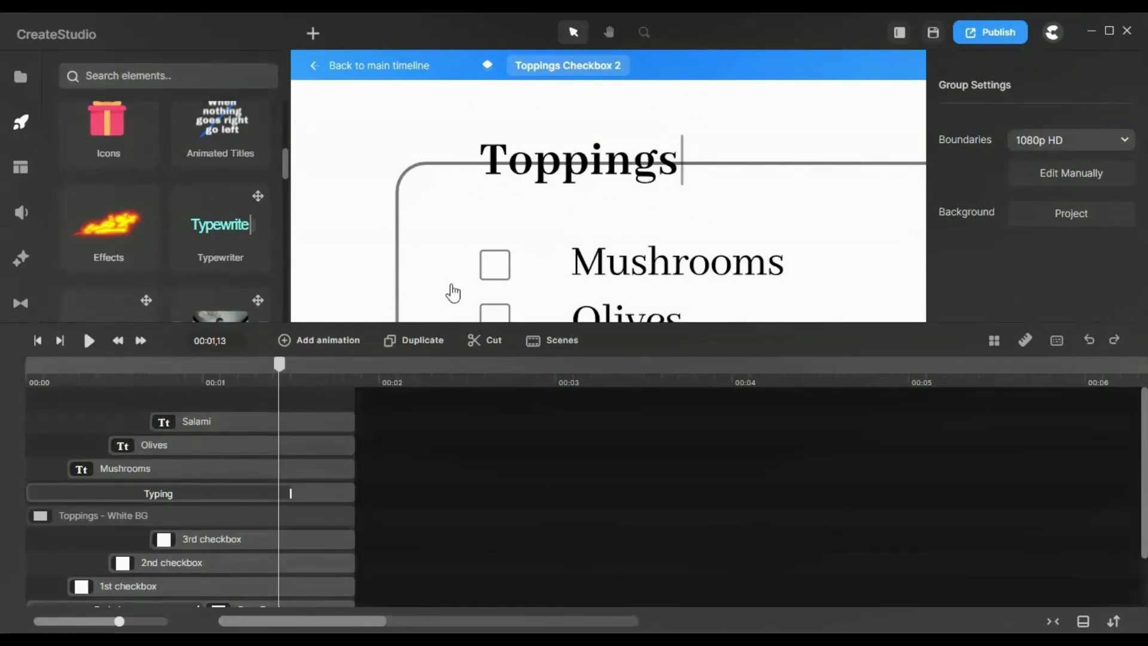
# - Show the hidden Toppings - White BG layer again
pyautogui.click(99, 522)
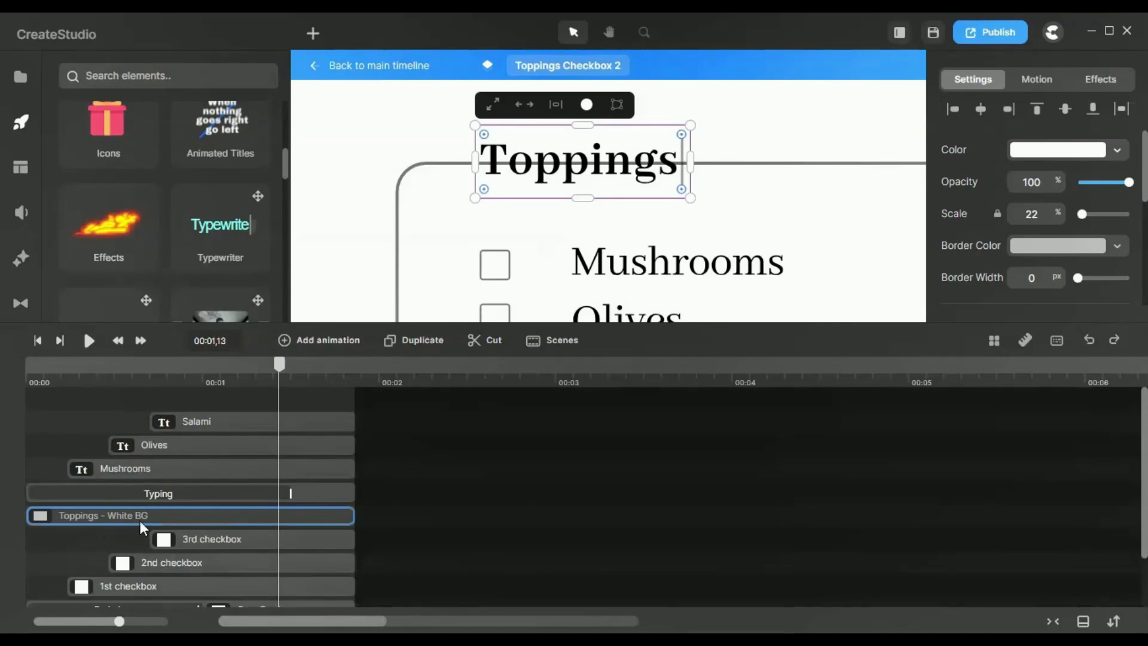
pyautogui.rightClick(204, 517)
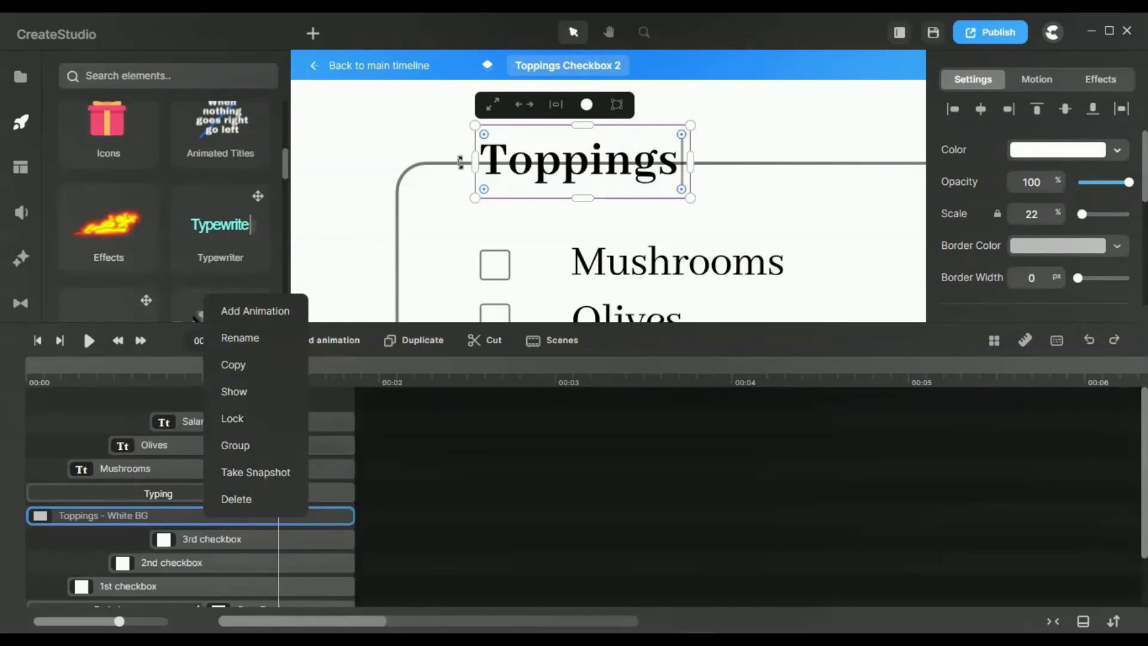
pyautogui.click(249, 392)
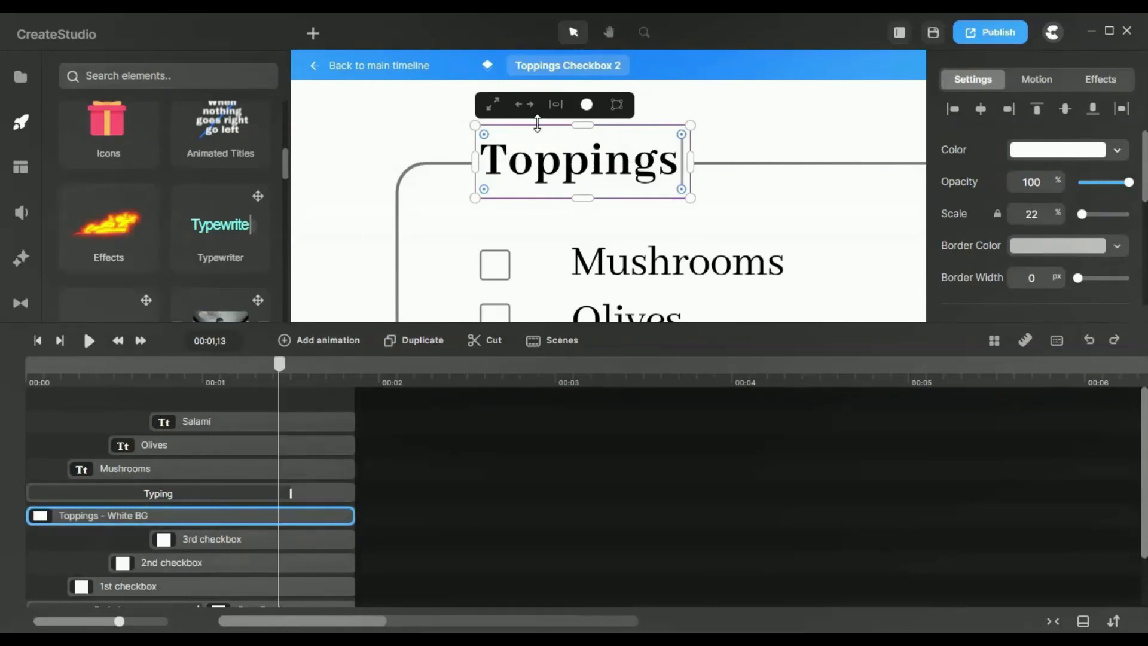
# - Select the heading's typewriter text layer, examine its text entry for Toppings, and close the text editor
pyautogui.click(348, 114)
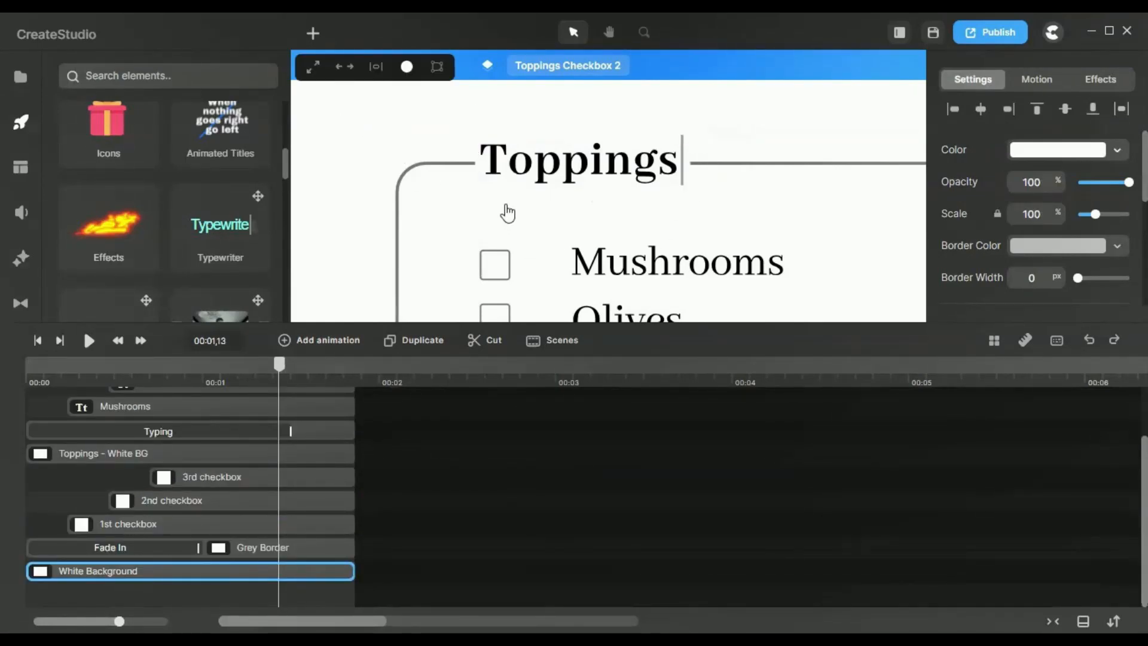
pyautogui.scroll(3, 307, 425)
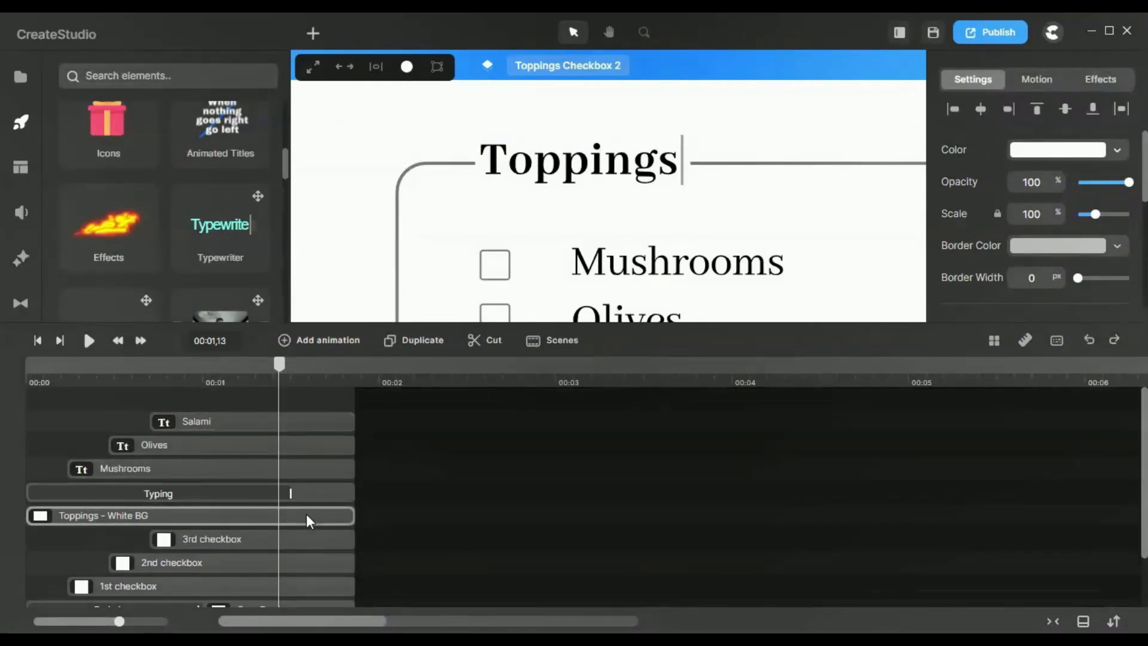
pyautogui.click(314, 496)
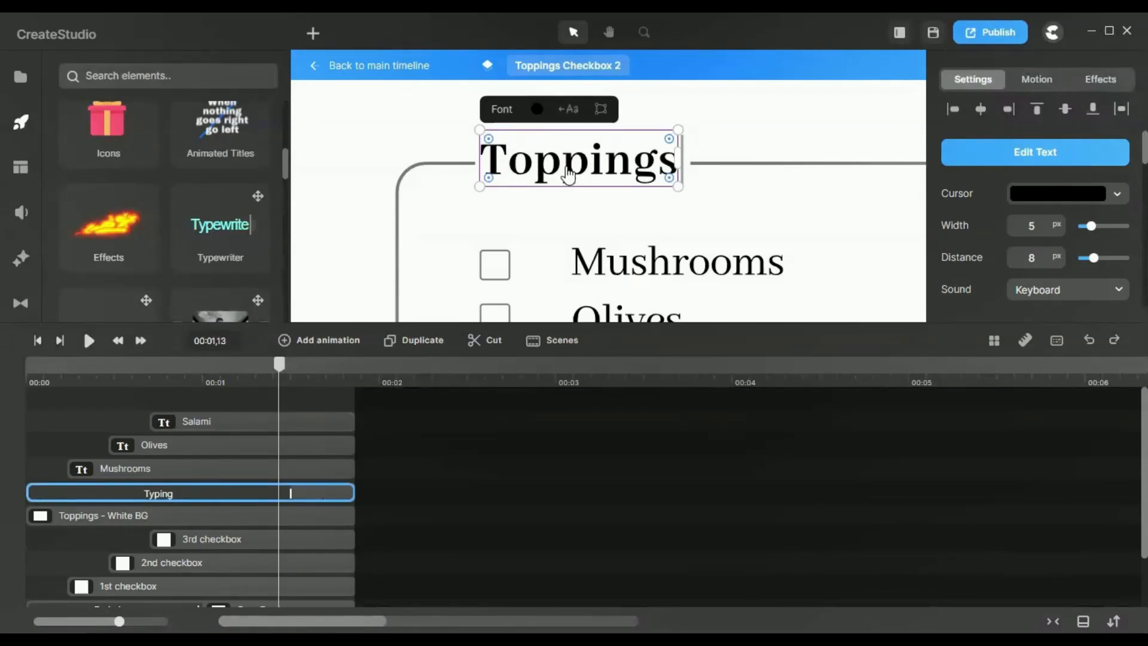
pyautogui.click(1110, 158)
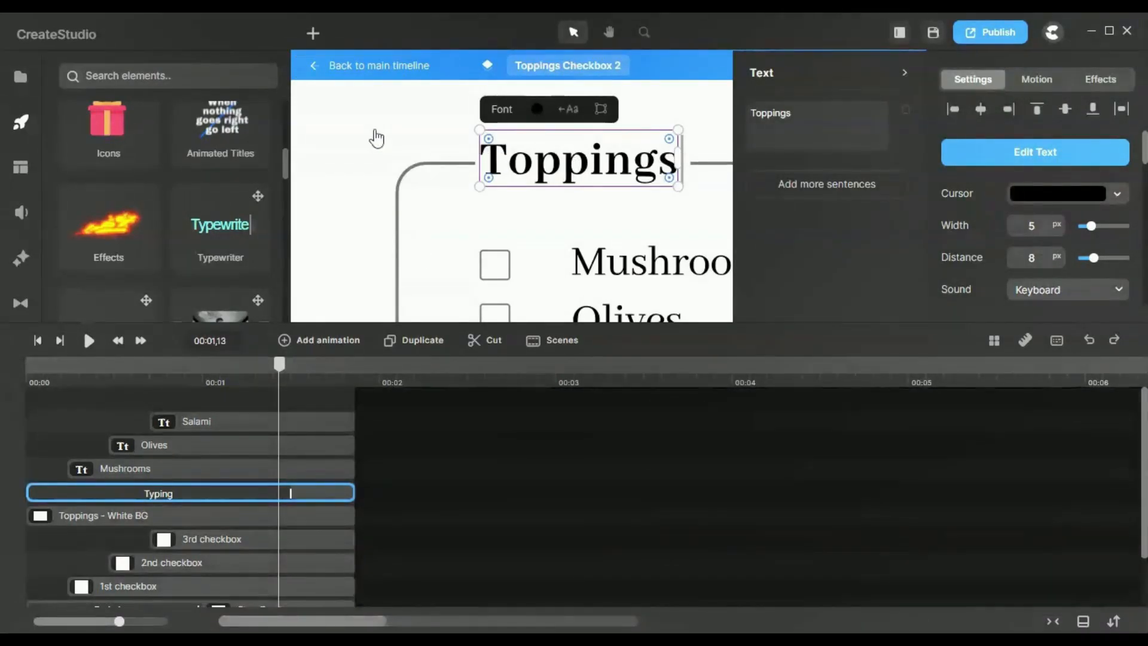
pyautogui.click(657, 209)
pyautogui.scroll(2, 311, 478)
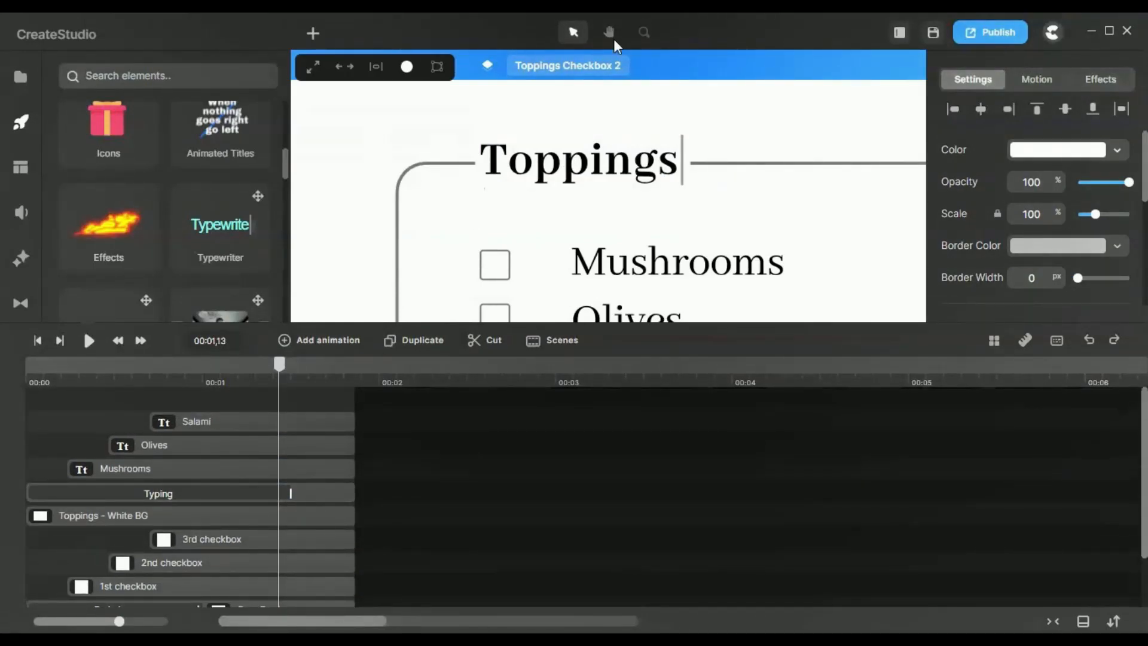
# - Fit the canvas to the view and clear the layer selection
pyautogui.click(644, 32)
pyautogui.click(684, 192)
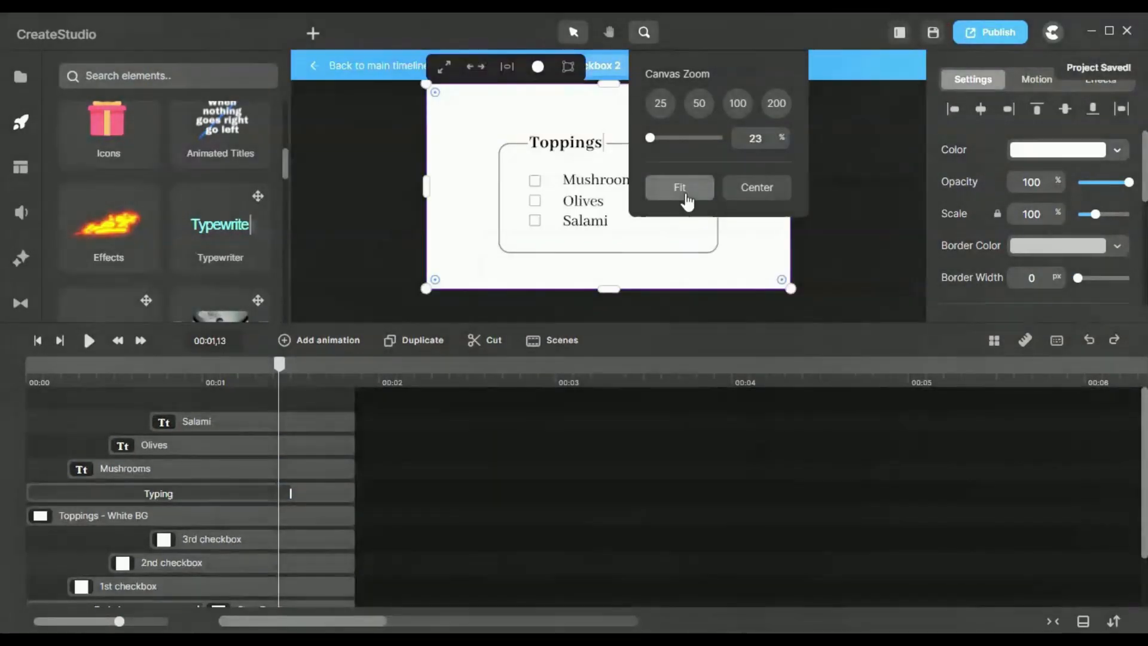
pyautogui.click(851, 280)
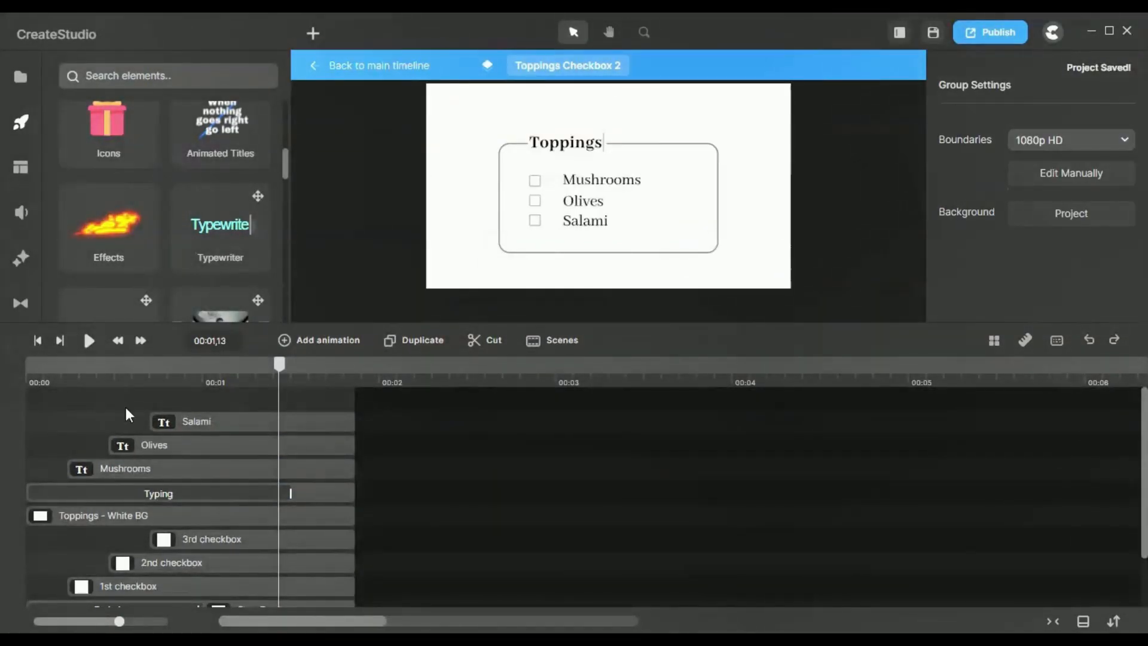
# - Play the Toppings Checkbox 2 group's animation from its start
pyautogui.click(38, 340)
pyautogui.scroll(-2, 228, 486)
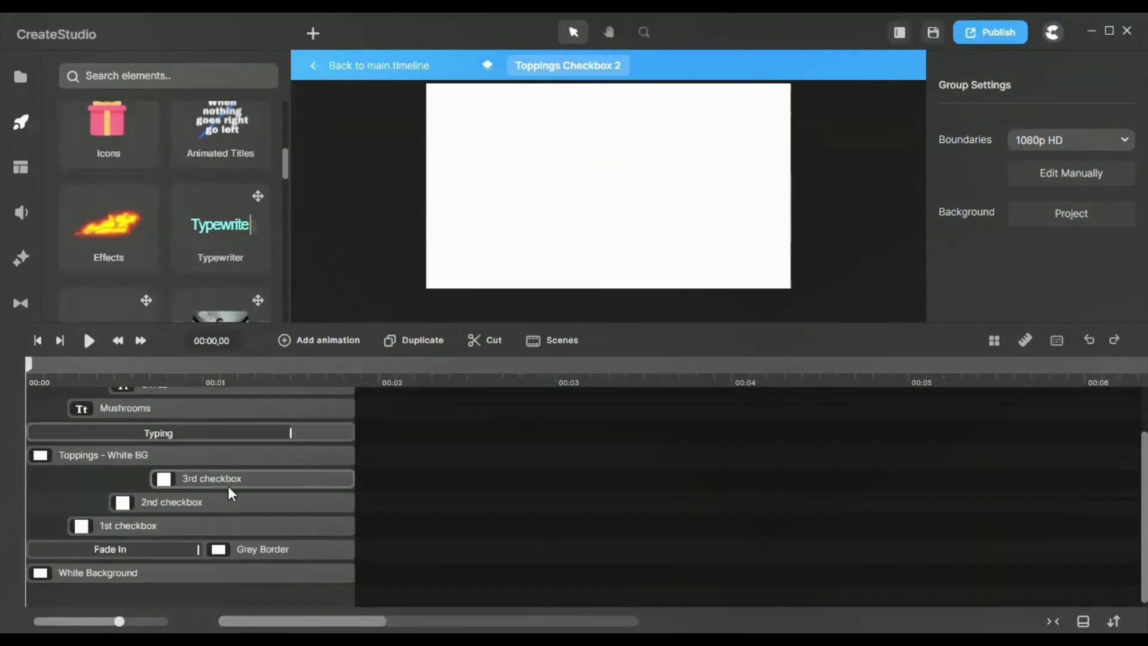
pyautogui.scroll(2, 228, 486)
pyautogui.click(88, 340)
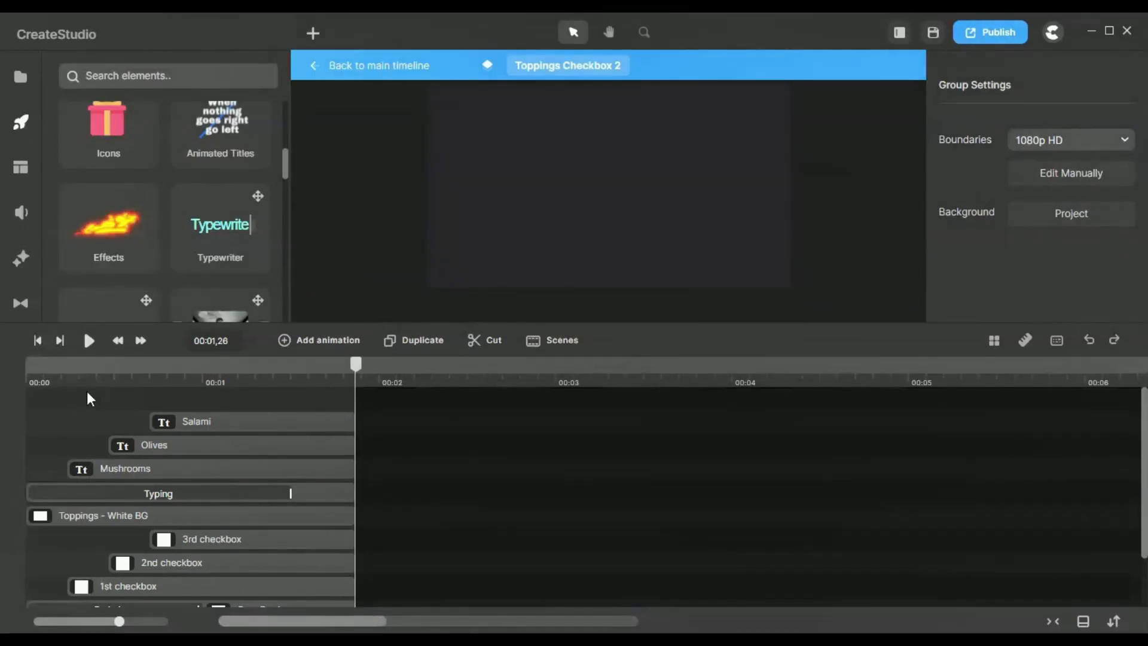
# - Return to the main timeline, preview the frame at 00:18,06 and select the Toppings Checkbox 2 group
pyautogui.click(384, 73)
pyautogui.hscroll(10, 568, 436)
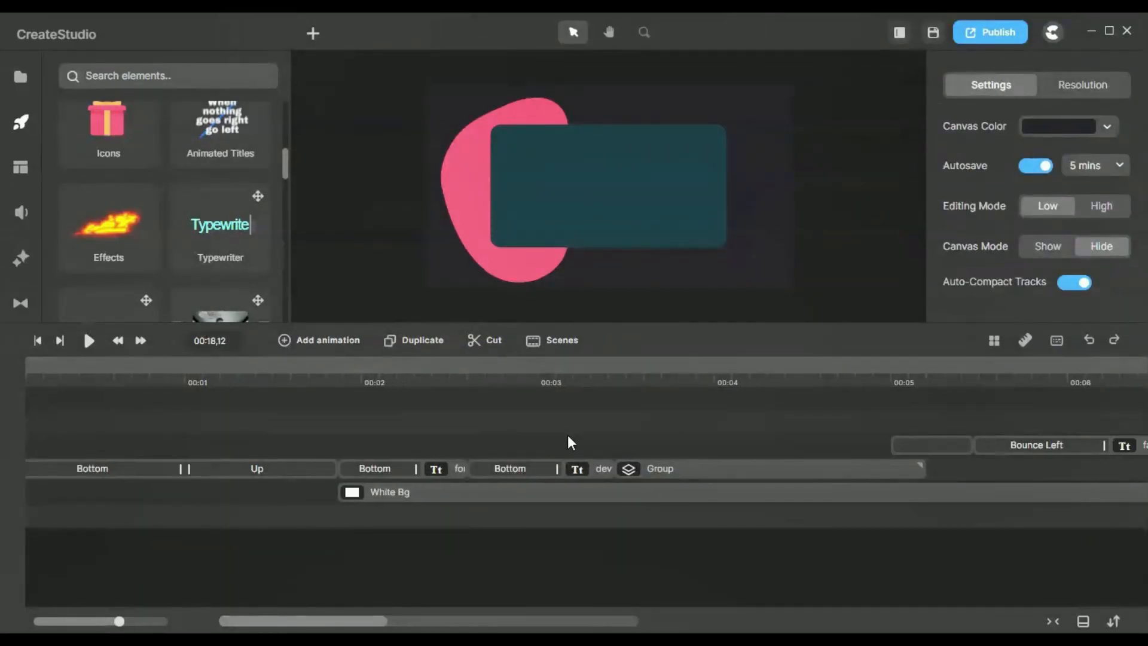
pyautogui.hscroll(15, 568, 436)
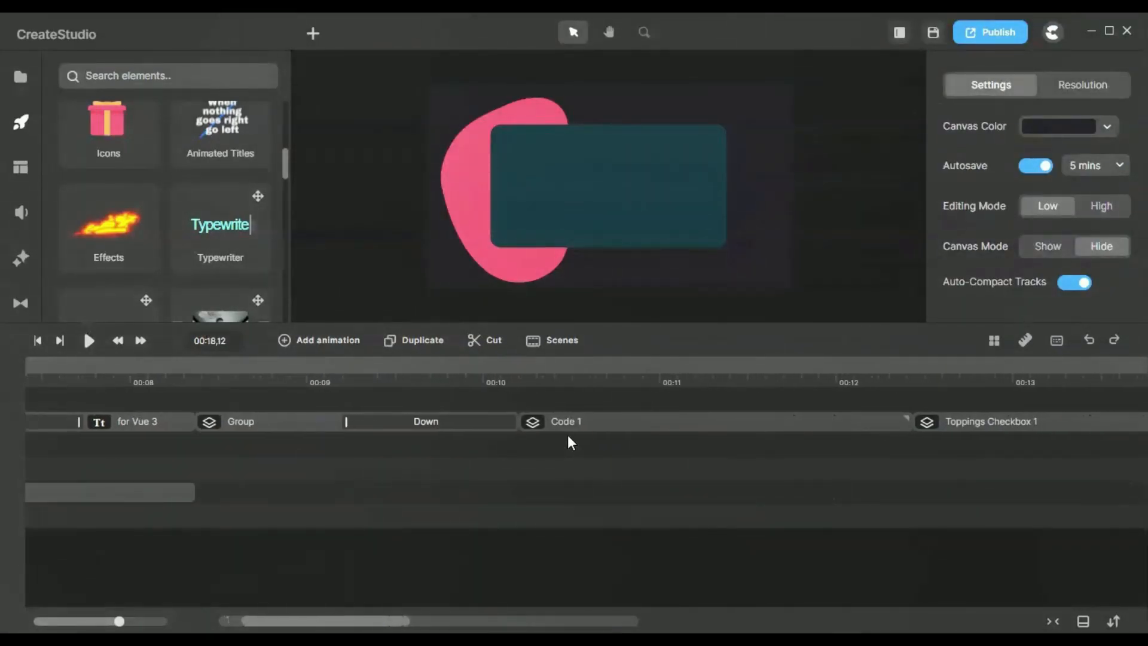
pyautogui.hscroll(6, 568, 436)
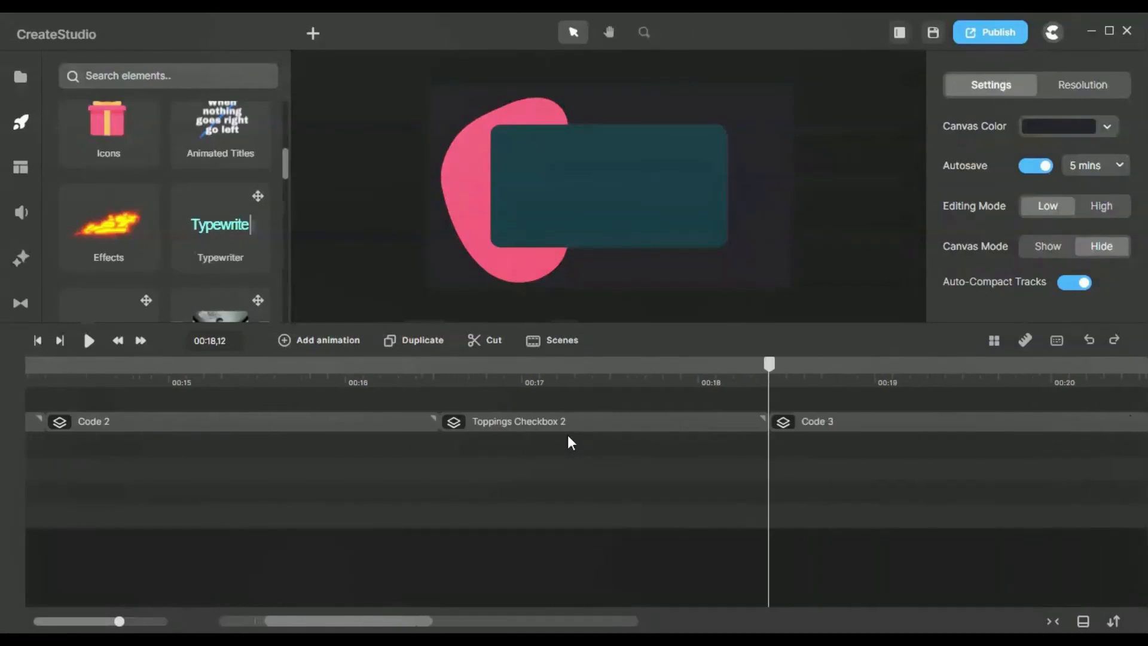
pyautogui.hscroll(3, 568, 436)
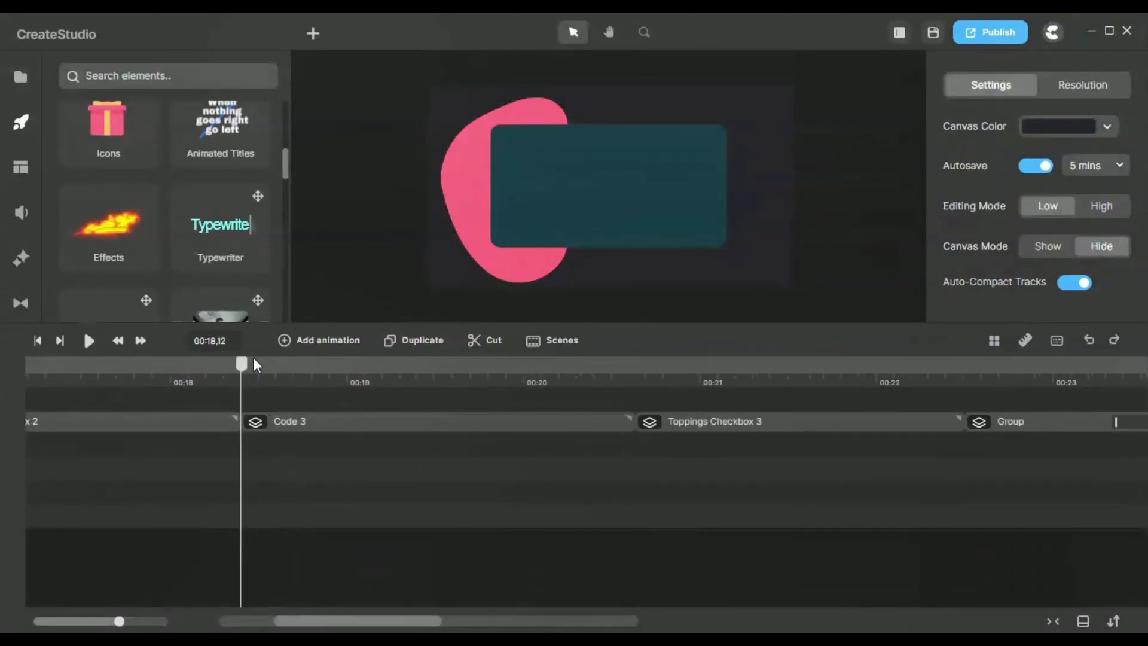
pyautogui.click(203, 376)
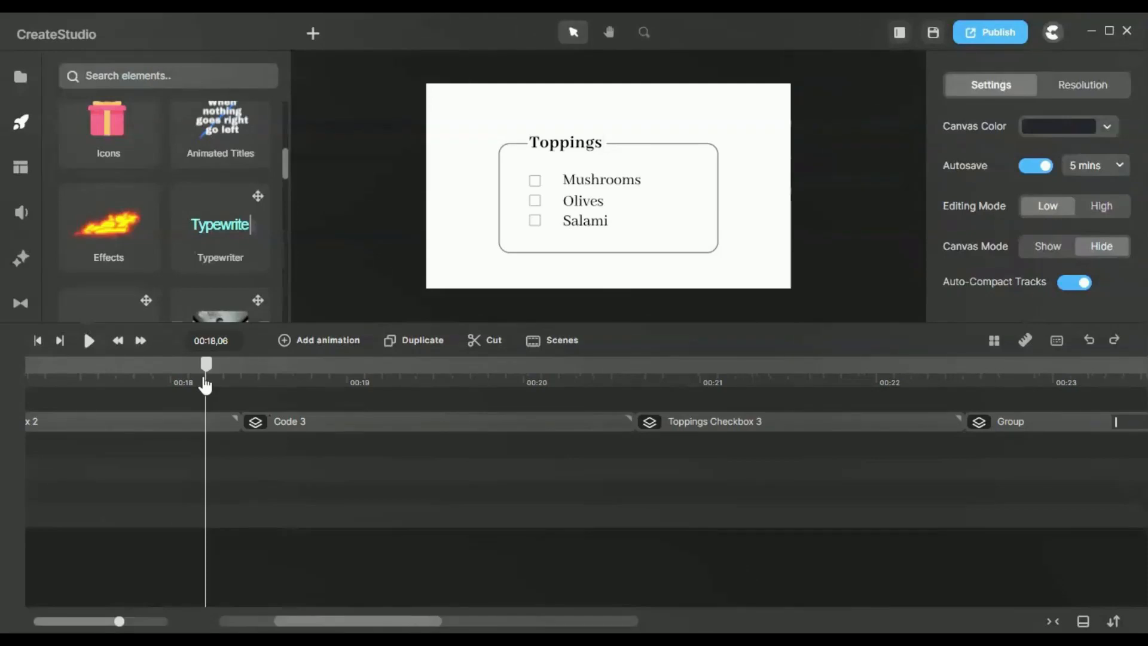
pyautogui.hscroll(-1, 127, 419)
pyautogui.click(127, 420)
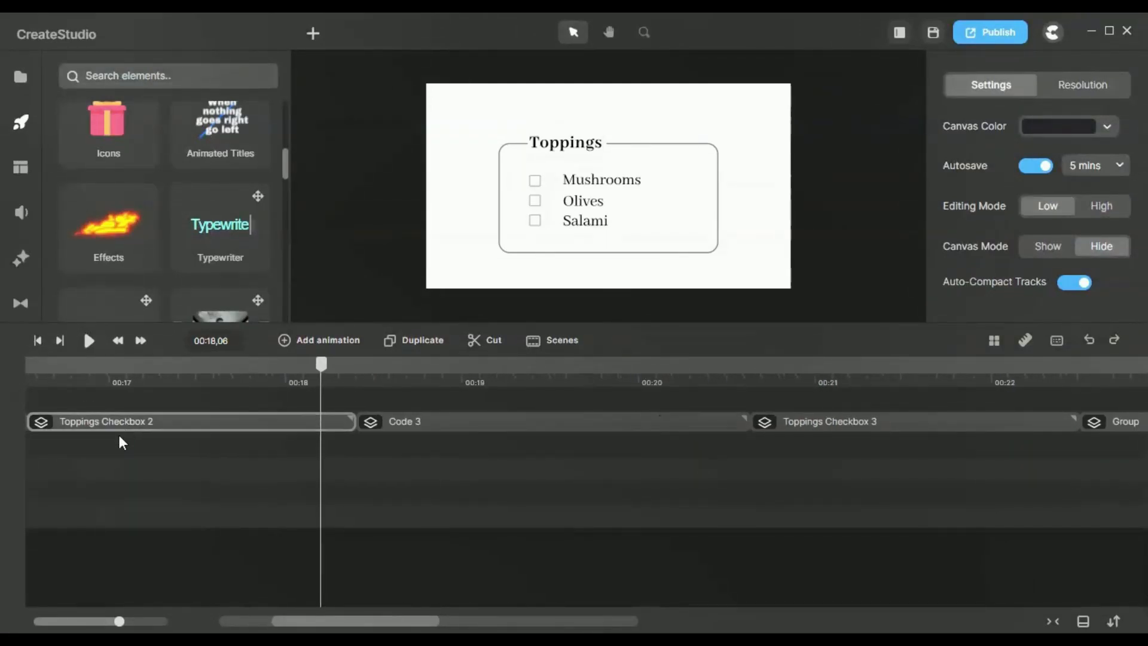
pyautogui.click(131, 426)
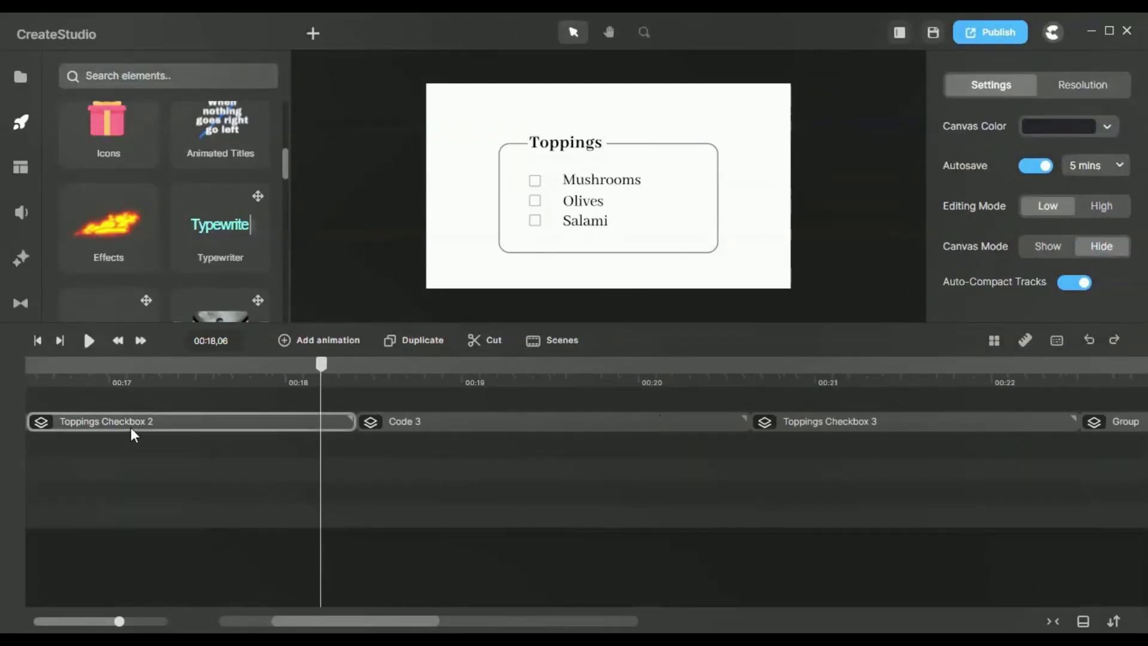
# - Select the Code 3 group and preview its typed code at 00:19,03 and 00:20,04
pyautogui.click(479, 372)
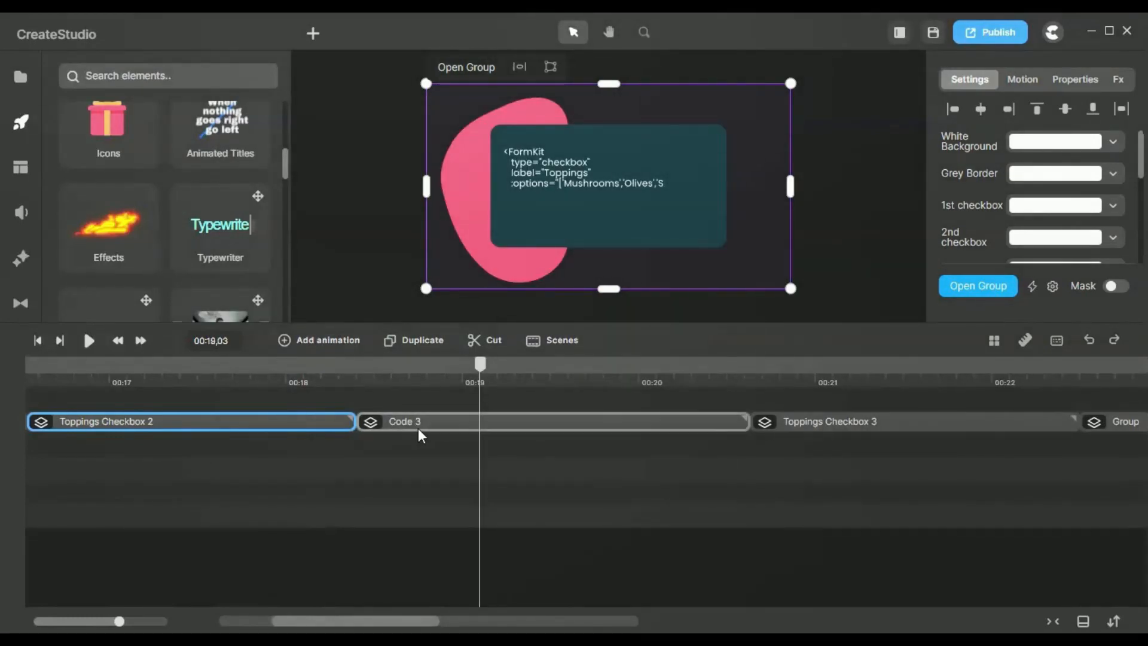
pyautogui.click(572, 415)
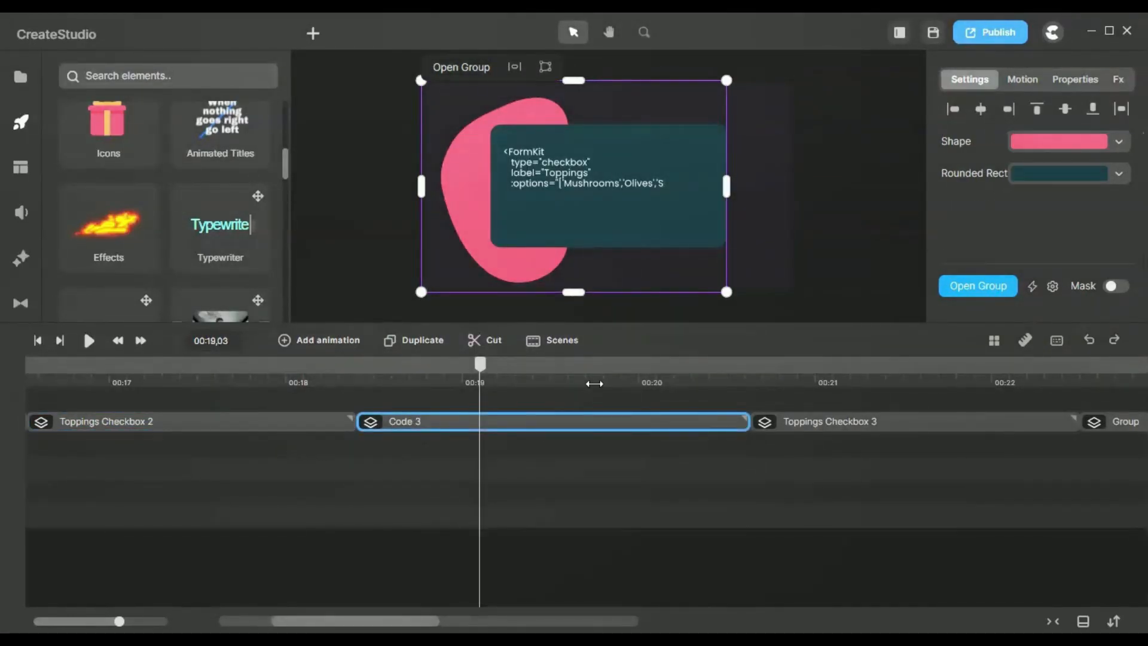
pyautogui.click(594, 383)
pyautogui.click(662, 387)
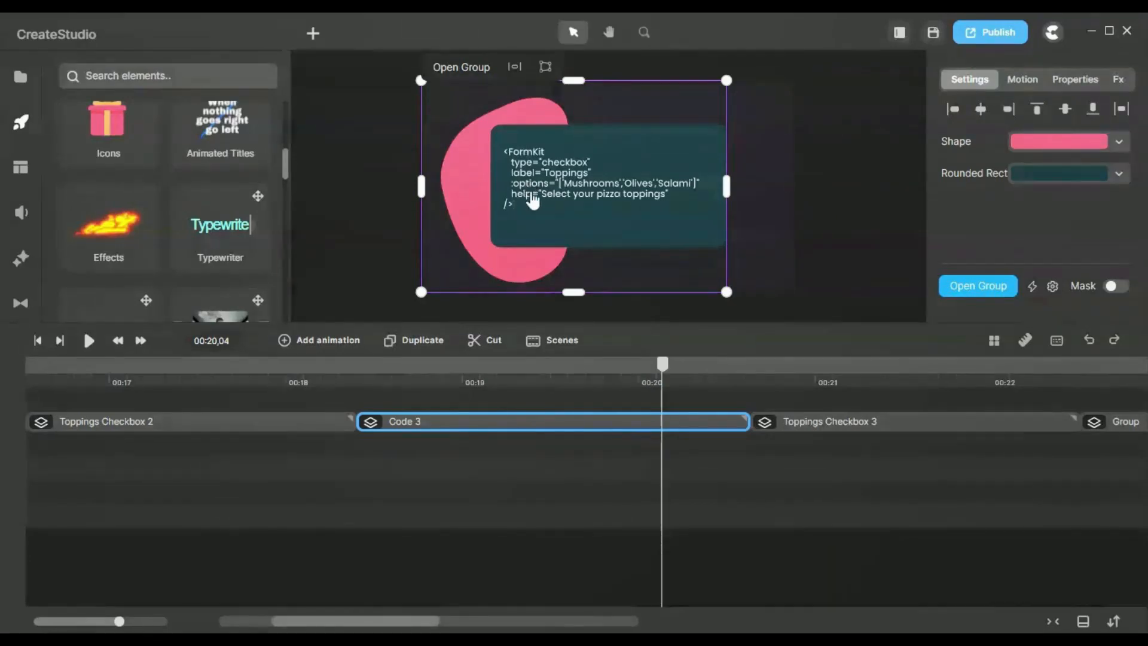
pyautogui.hscroll(3, 747, 531)
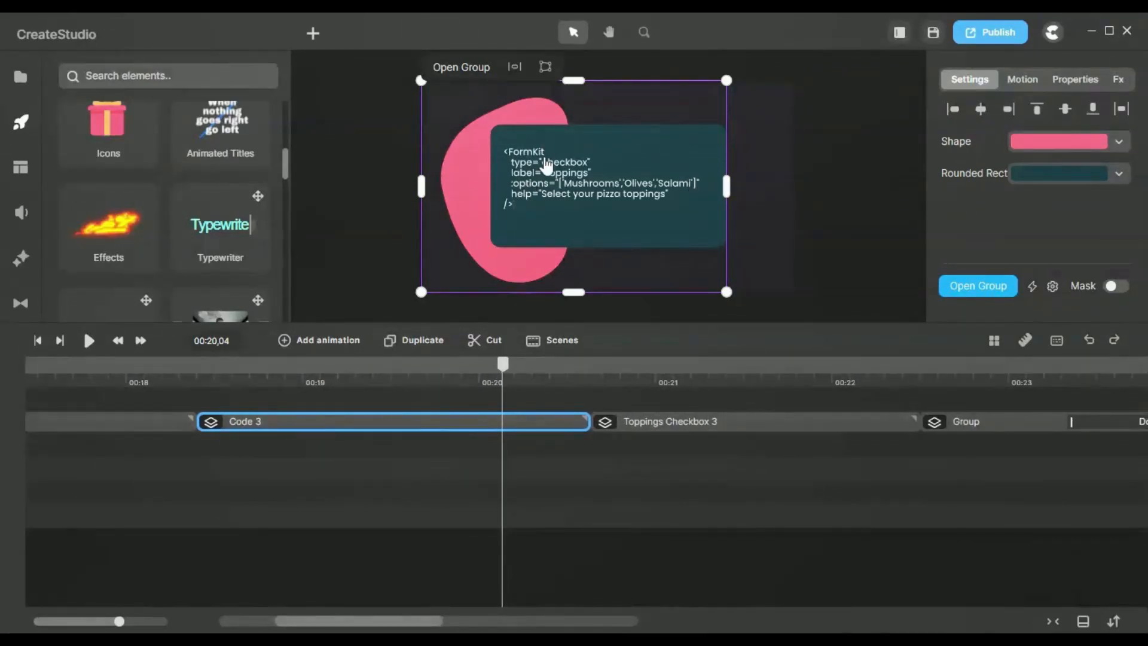
# - Open the Code 3 group and read through the full text of its typewriter layer
pyautogui.doubleClick(451, 420)
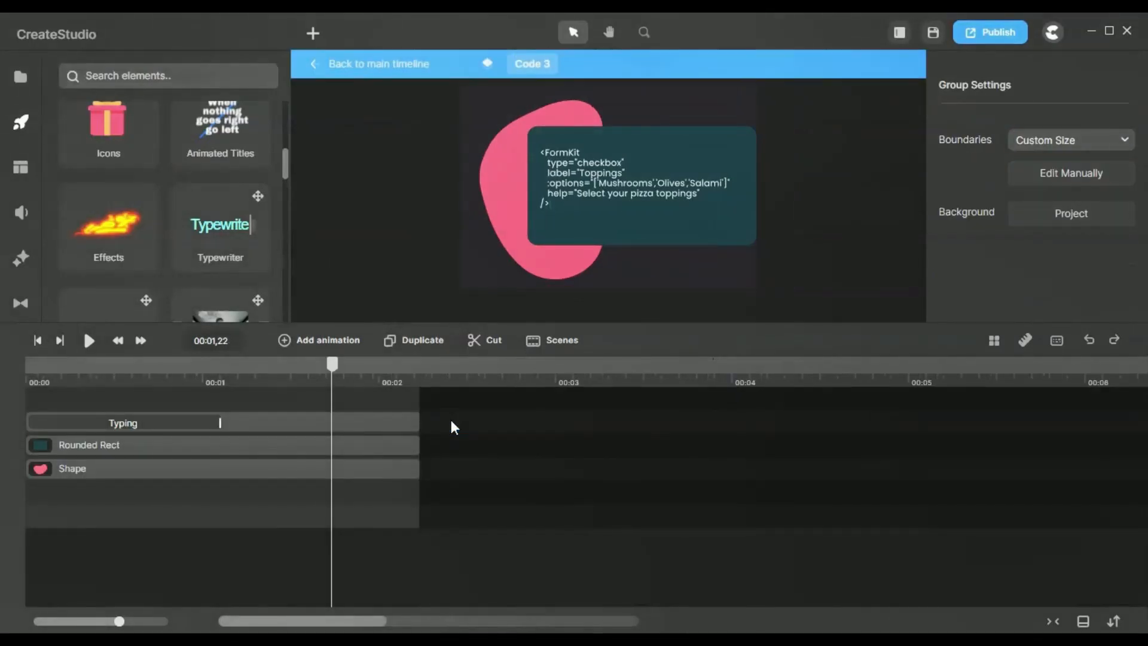
pyautogui.click(288, 423)
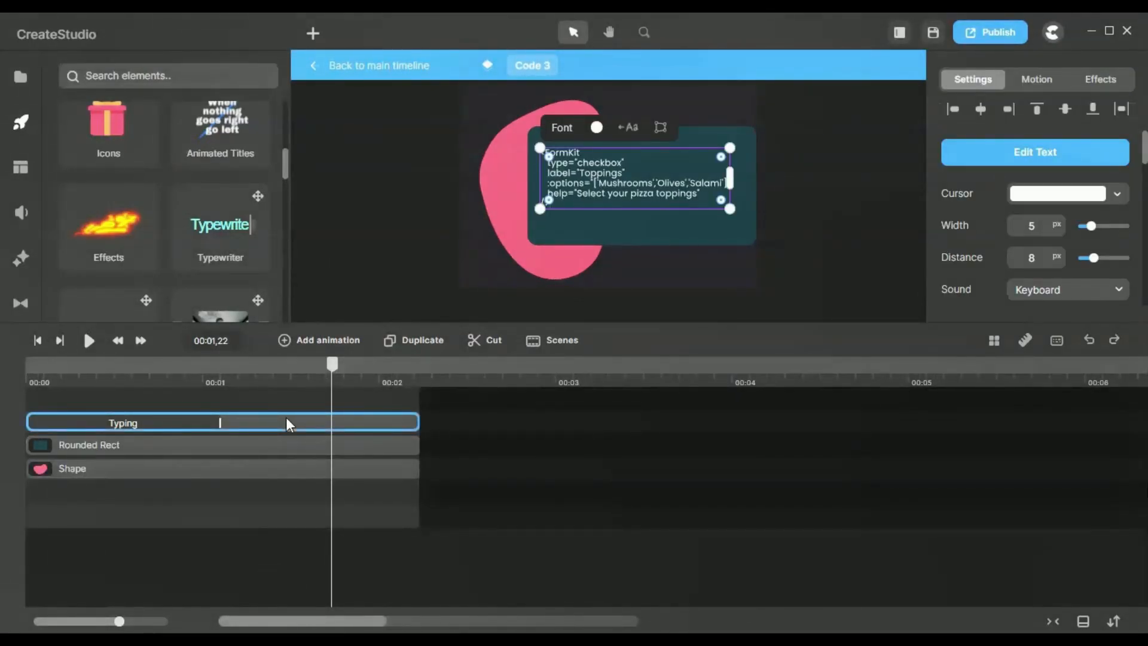
pyautogui.click(1062, 157)
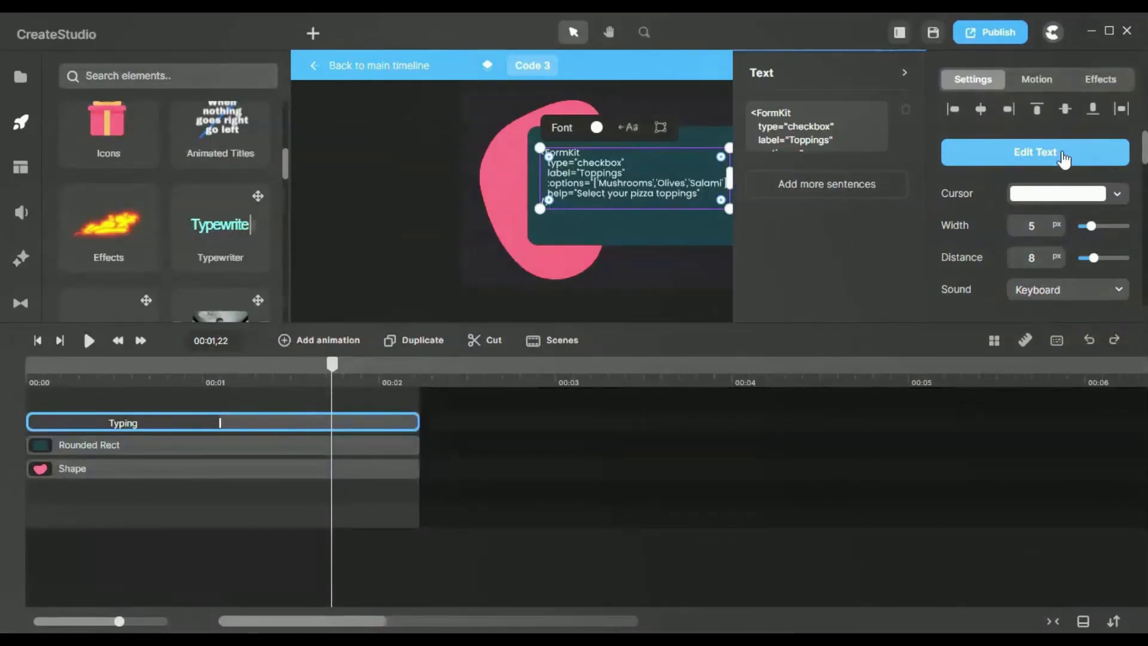
pyautogui.scroll(-3, 853, 127)
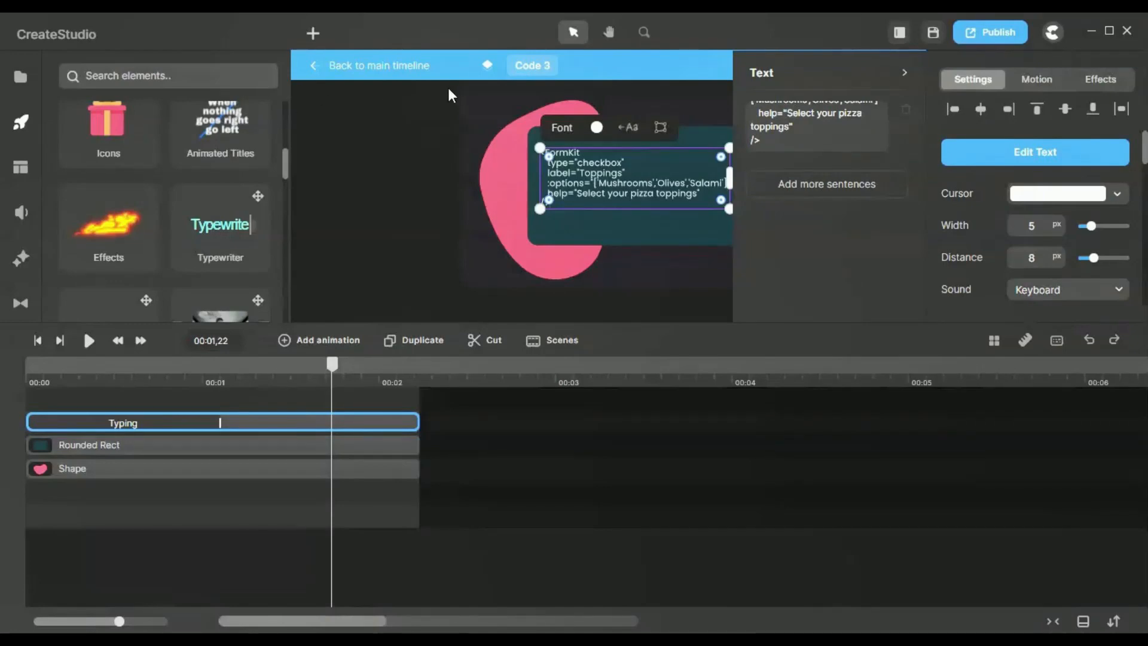
# - Return to the main timeline and preview the Toppings Checkbox 3 scene at 00:20,27
pyautogui.click(412, 75)
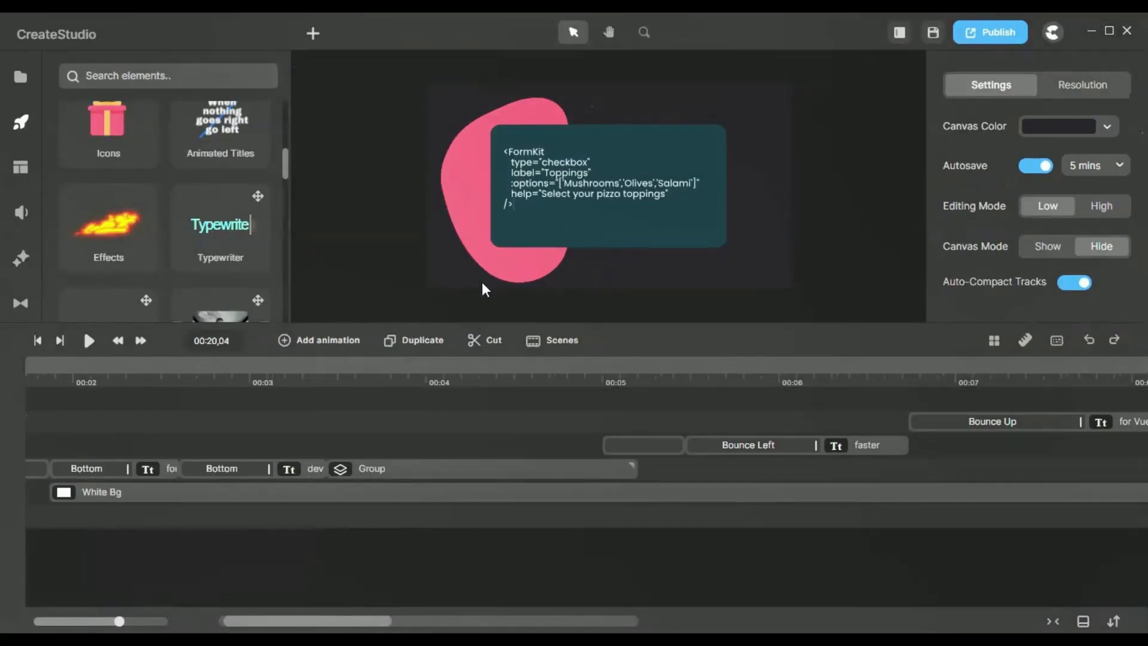
pyautogui.hscroll(5, 629, 465)
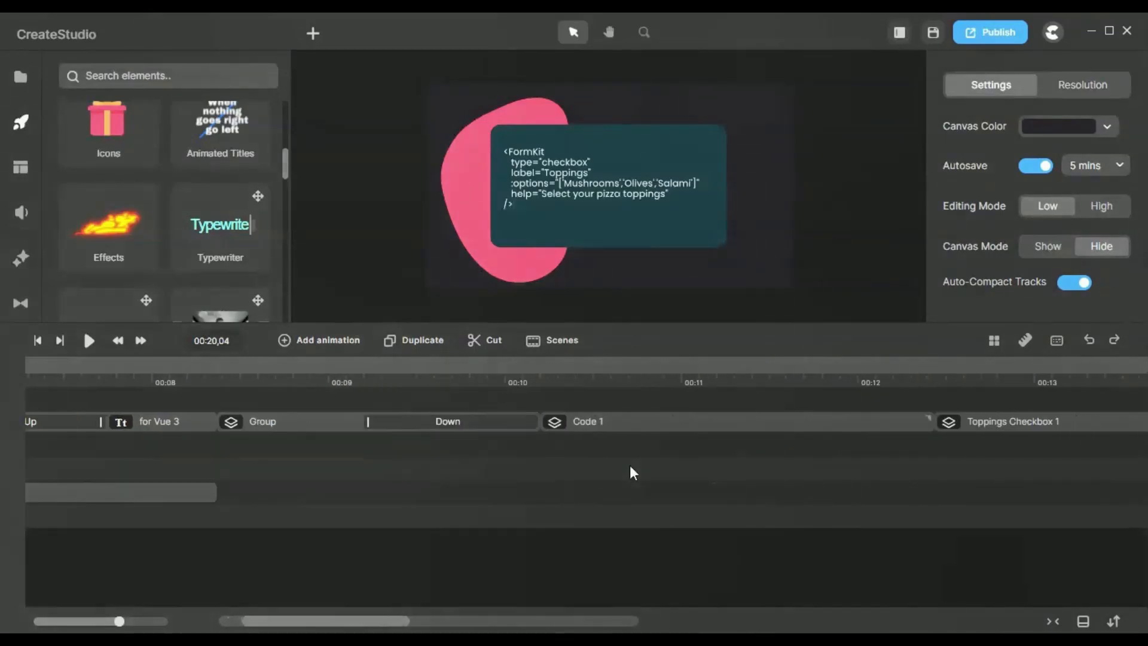
pyautogui.hscroll(10, 631, 468)
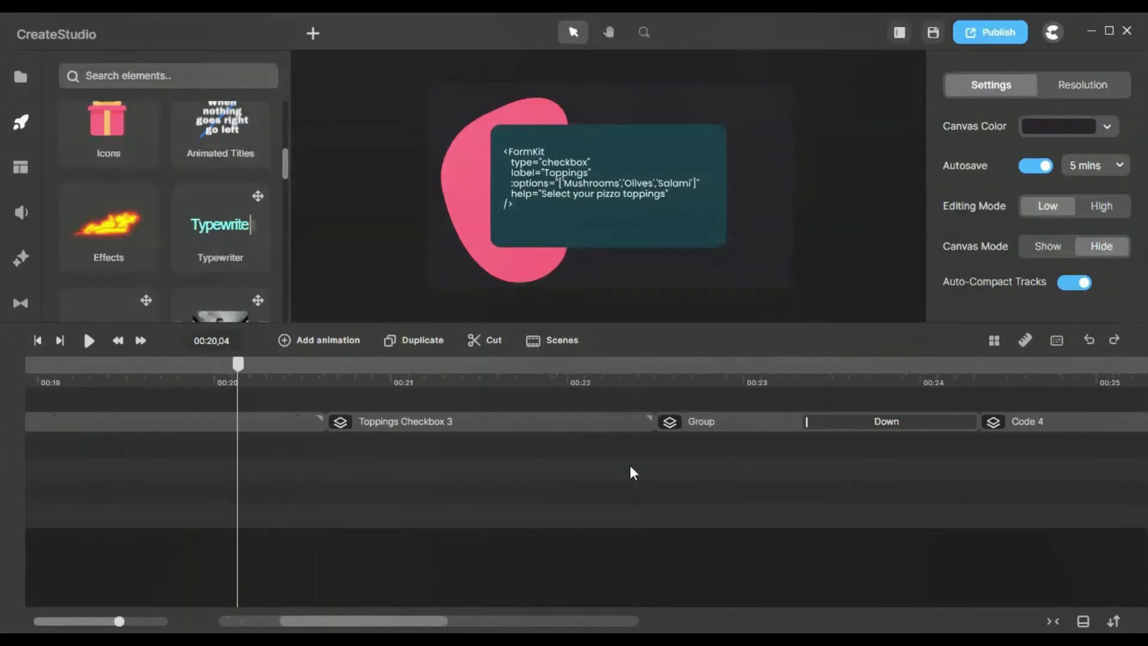
pyautogui.click(373, 382)
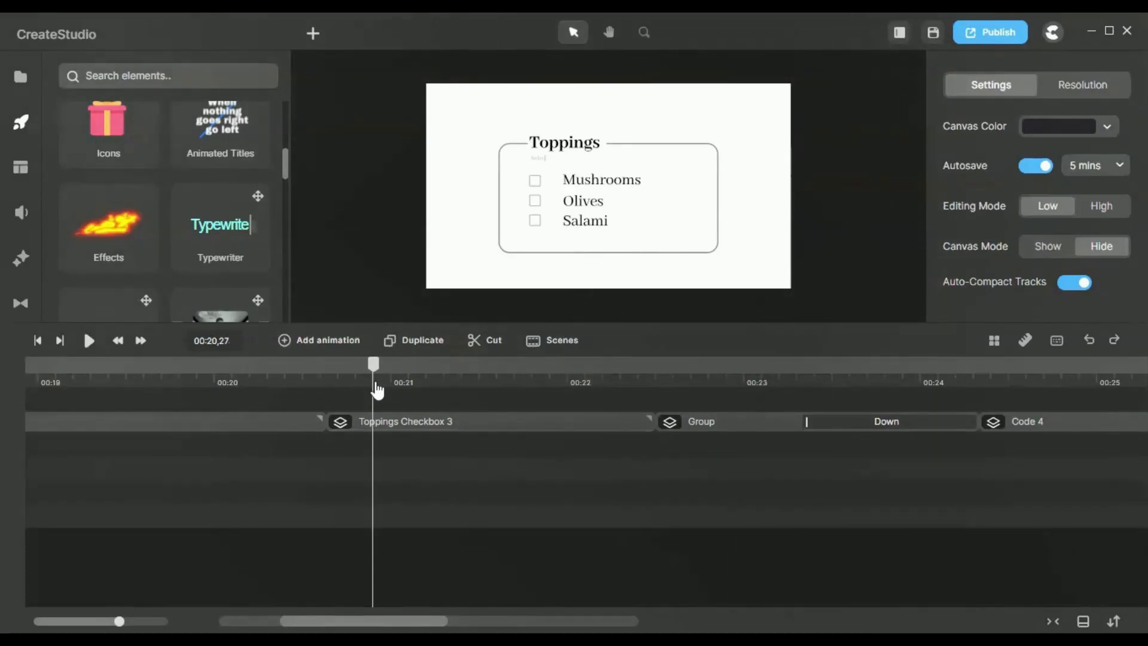
# - Select the Toppings Checkbox 3 group, step through to 00:22,02 and inspect the help text under the heading close up
pyautogui.click(428, 425)
pyautogui.click(491, 385)
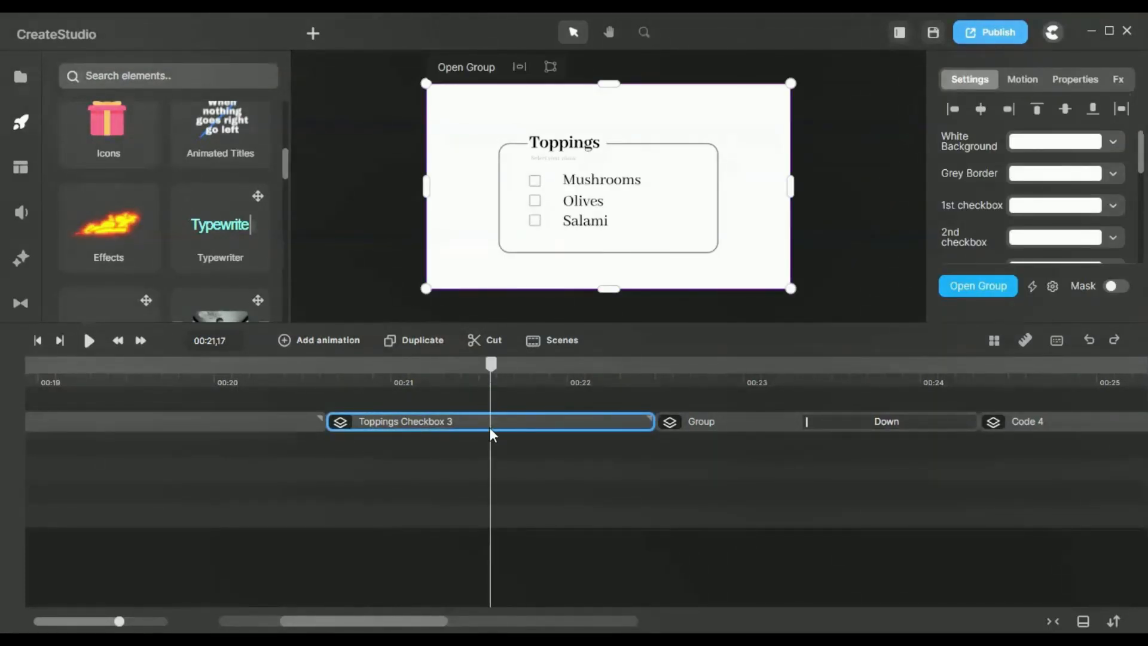
pyautogui.click(519, 388)
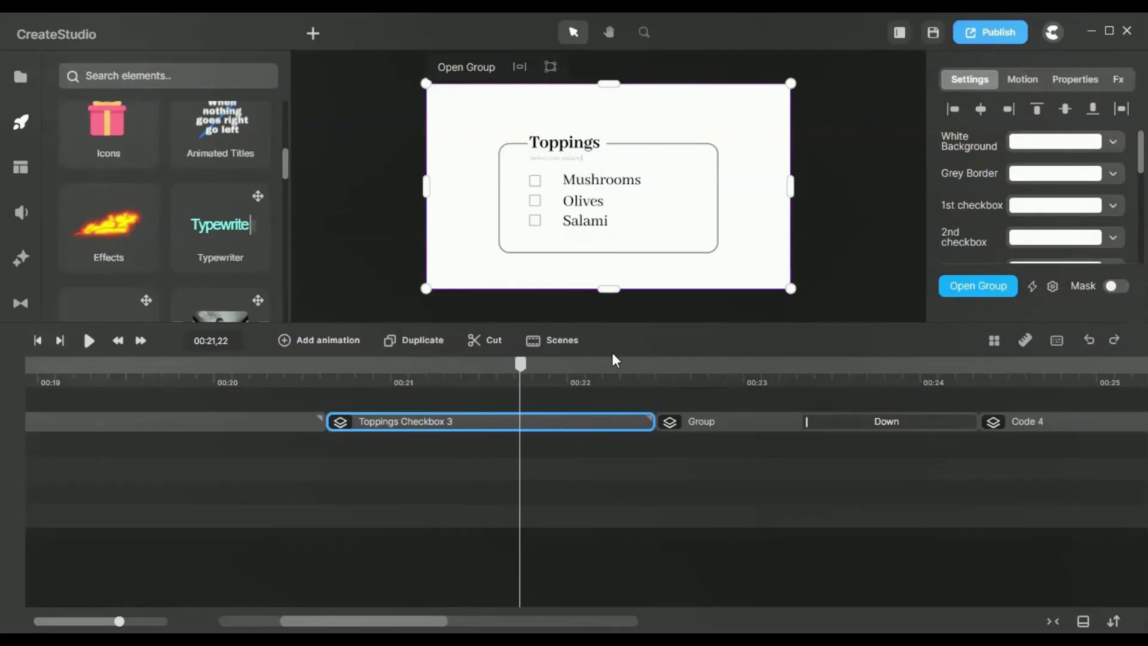
pyautogui.click(580, 383)
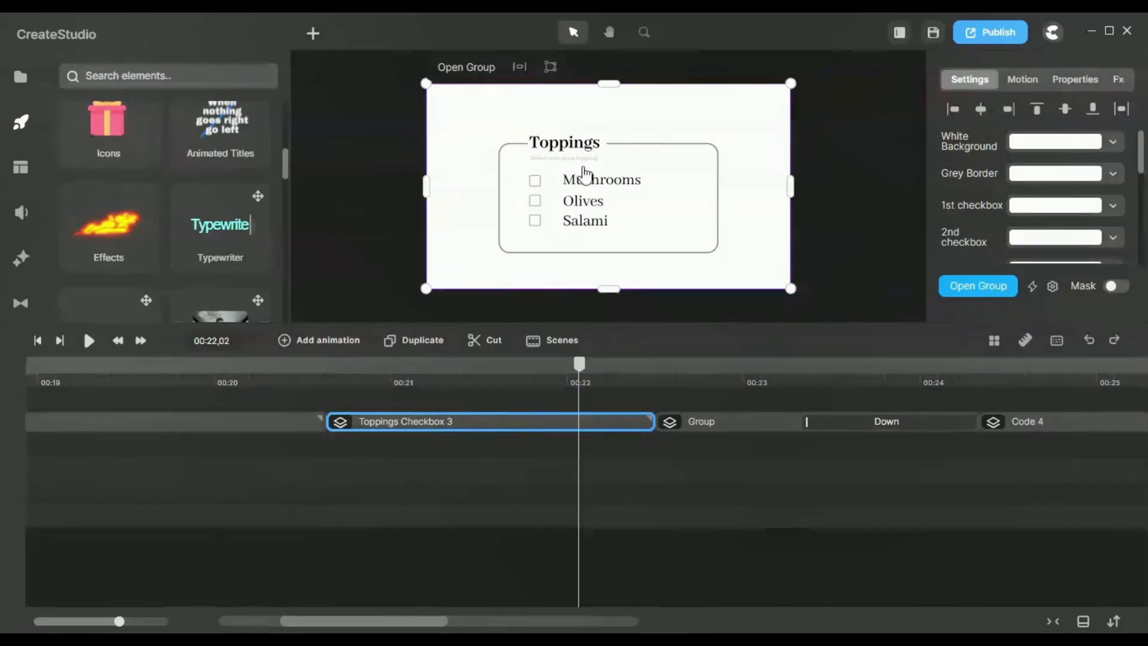
pyautogui.scroll(5, 579, 164)
pyautogui.scroll(-5, 497, 174)
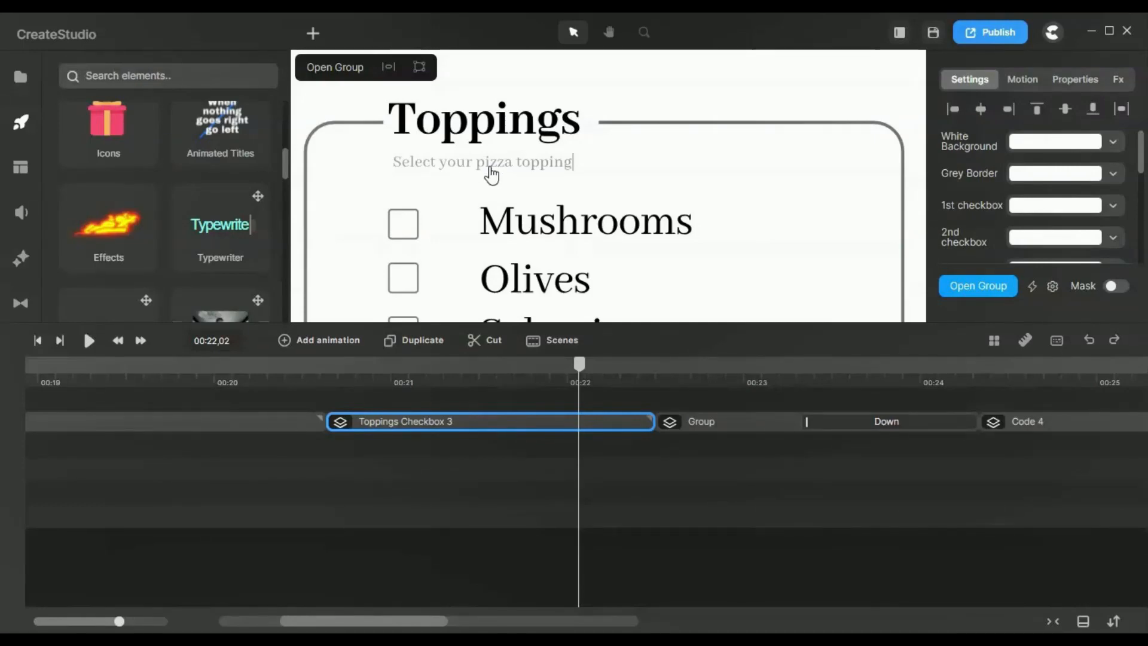
# - Open the Toppings Checkbox 3 group, review its layers and move the playhead to the start
pyautogui.click(334, 71)
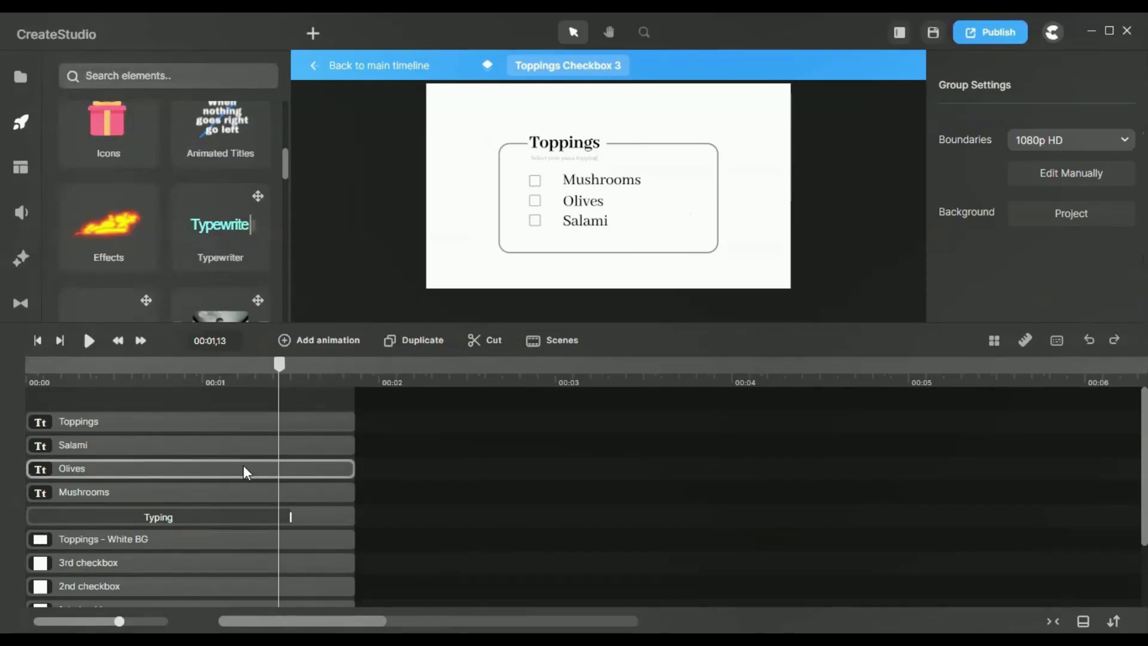
pyautogui.scroll(-3, 243, 465)
pyautogui.scroll(3, 128, 445)
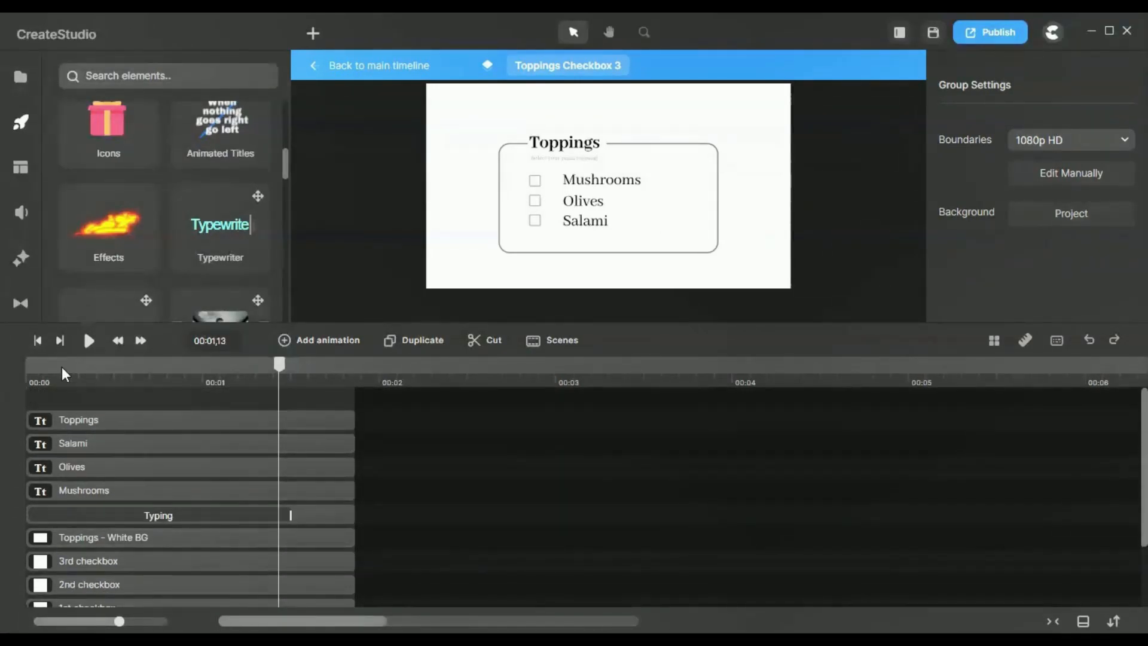
pyautogui.click(38, 346)
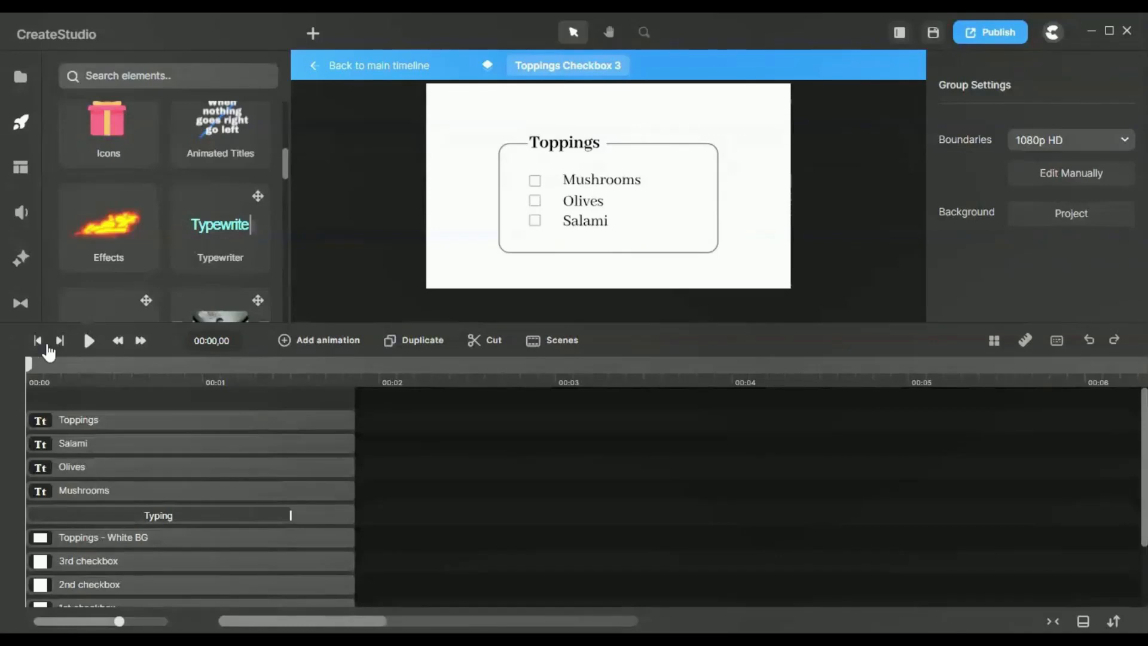
# - Play the Toppings Checkbox 3 group, move the playhead to 00:01,16 and inspect the typed help text close up
pyautogui.click(89, 341)
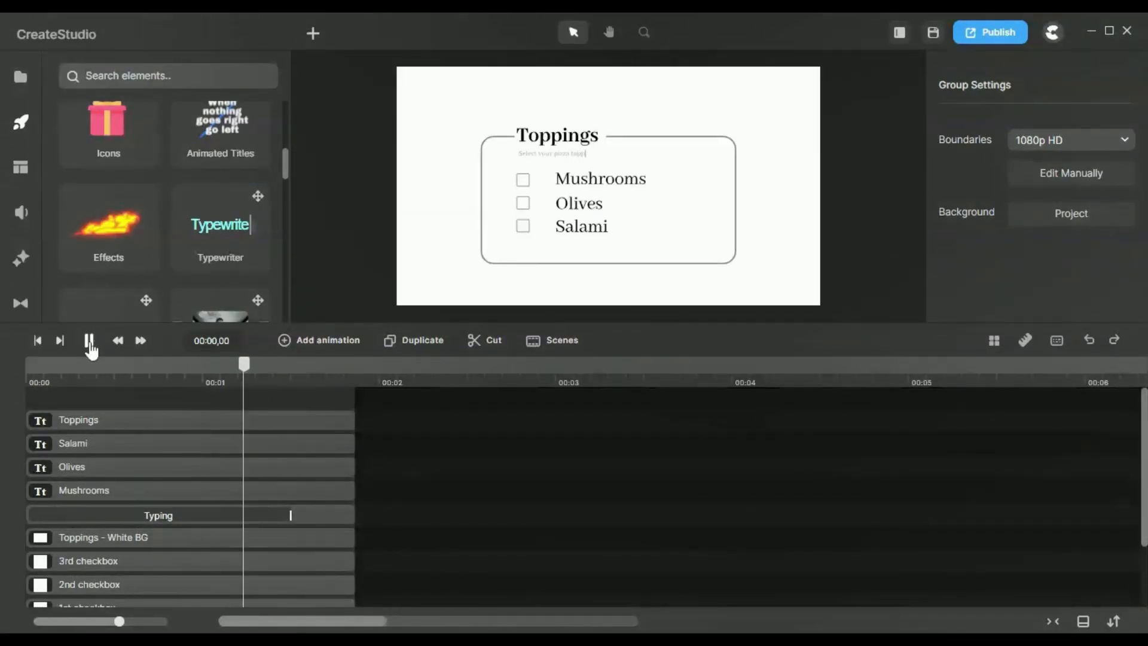
pyautogui.click(90, 342)
pyautogui.moveTo(107, 366); pyautogui.dragTo(304, 372)
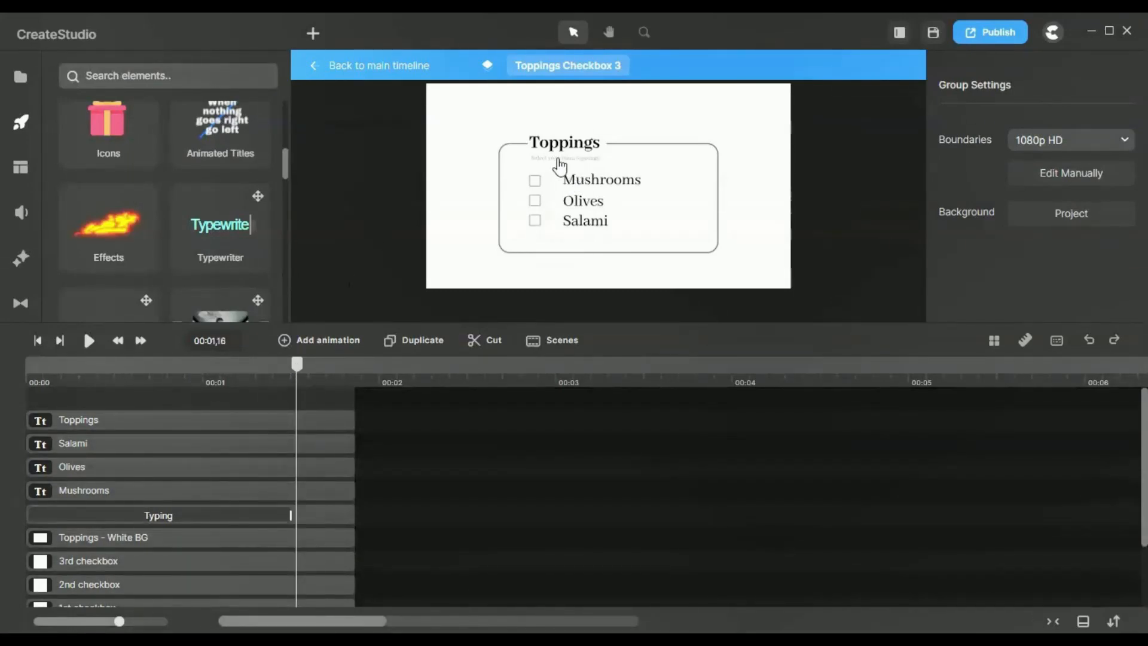
pyautogui.scroll(5, 574, 165)
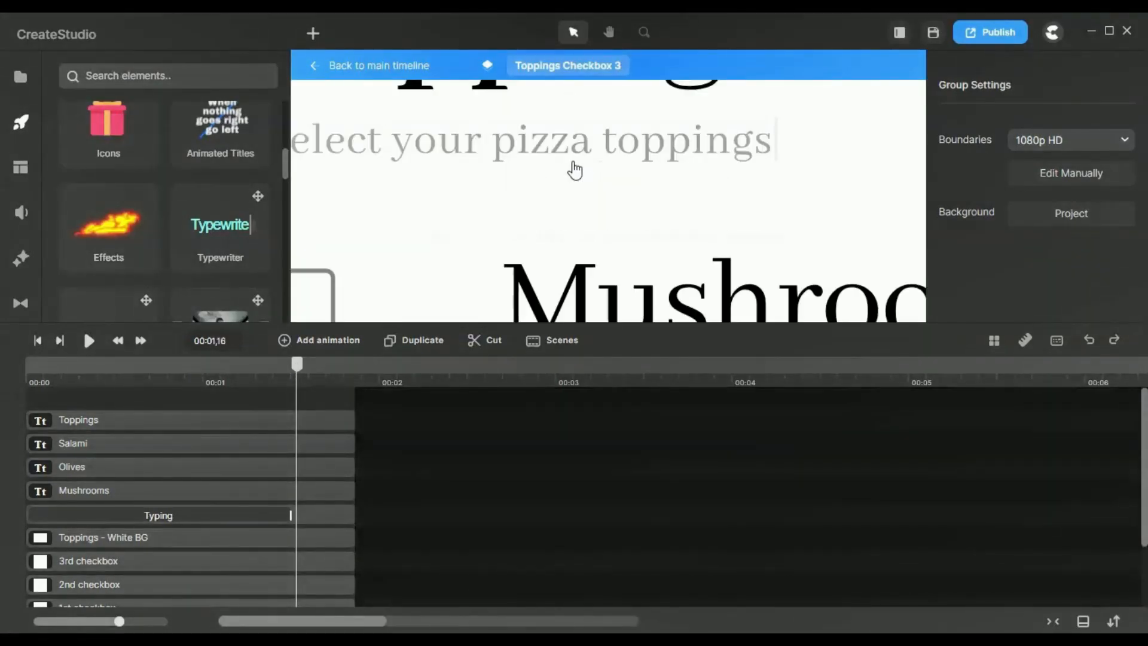
pyautogui.scroll(-5, 574, 170)
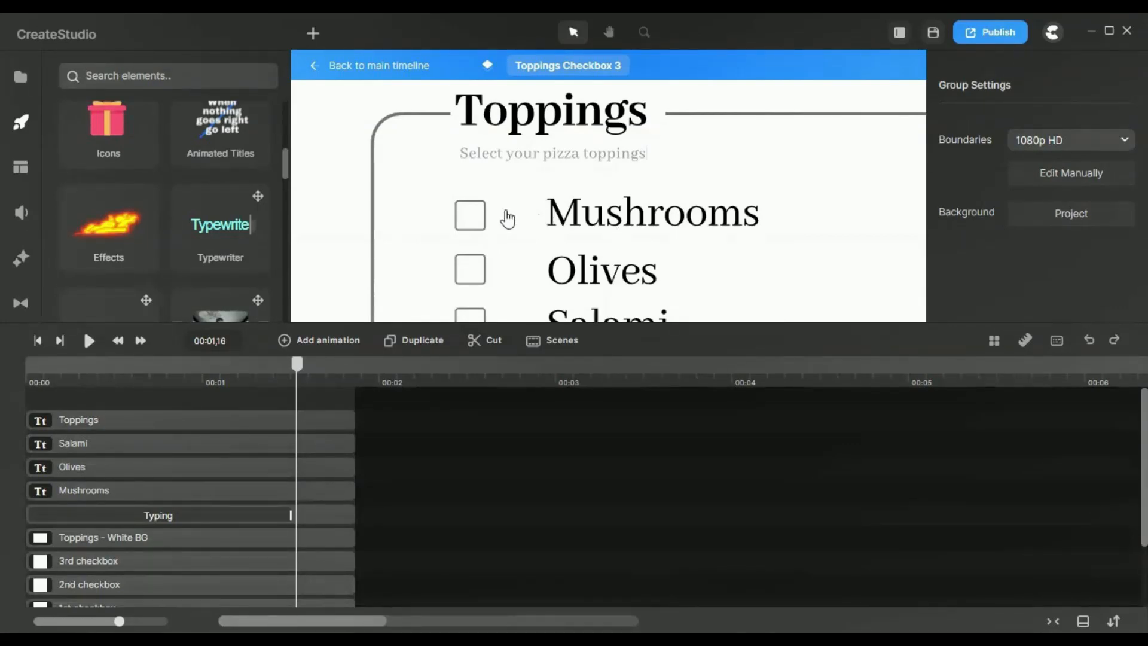
# - Review the group's checkbox, border and background layers, select the White Background layer and fit the canvas to the view
pyautogui.scroll(-2, 199, 431)
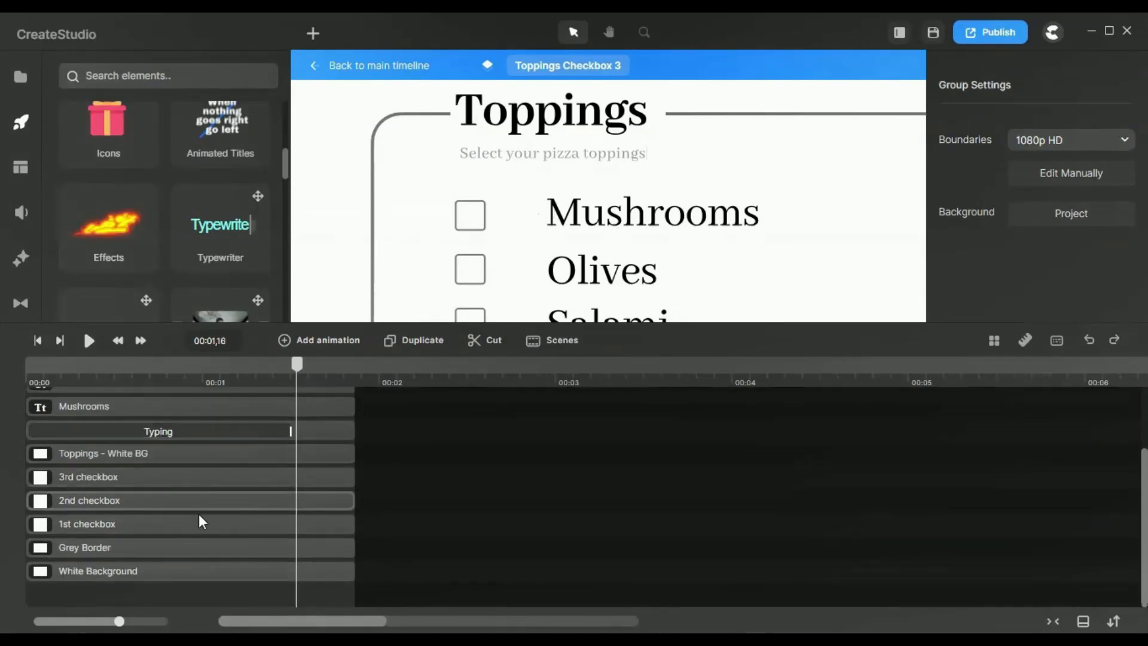
pyautogui.click(198, 574)
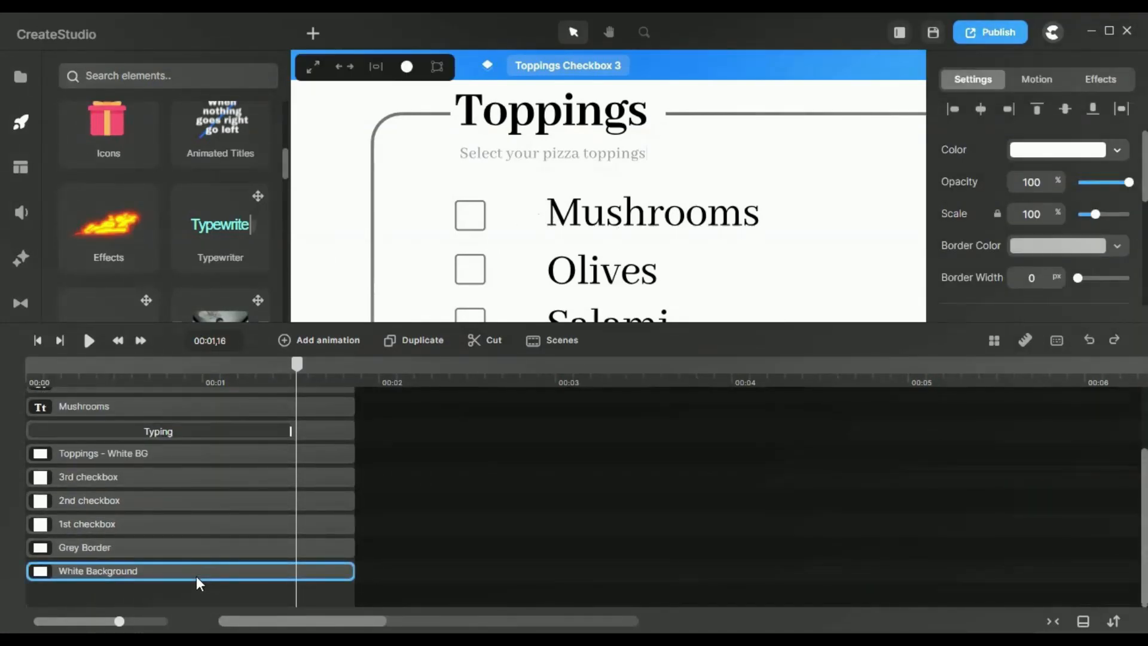
pyautogui.click(644, 34)
pyautogui.click(694, 193)
pyautogui.click(851, 249)
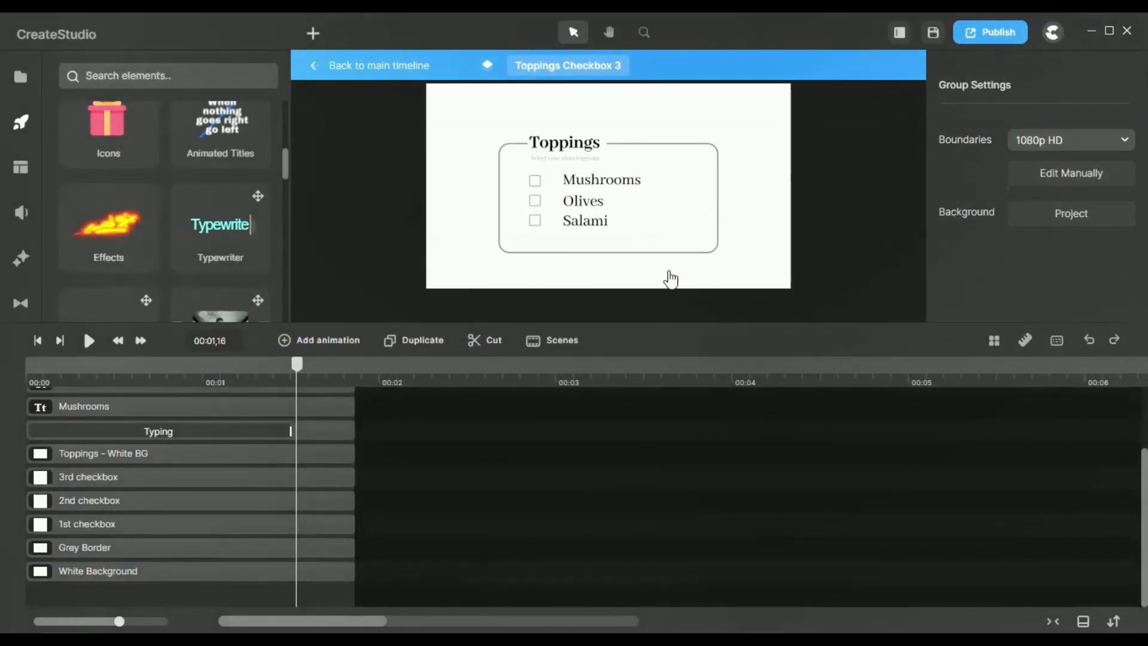
pyautogui.scroll(2, 311, 487)
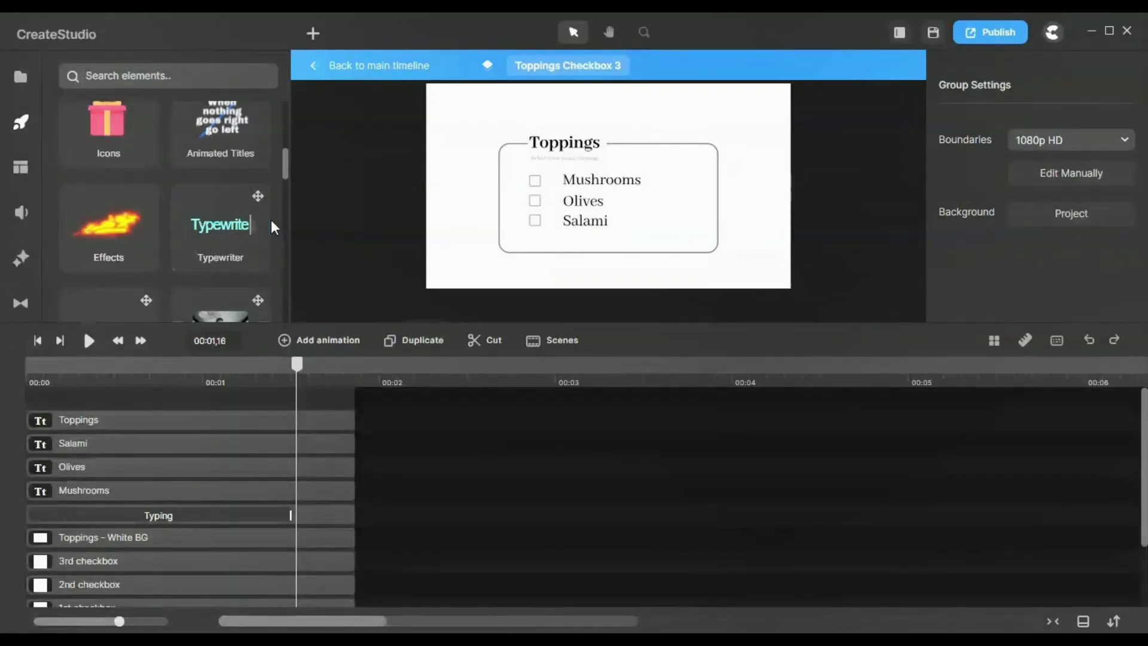
# - Select the help text under the Toppings heading and review its typewriter sentence, sound, font and text color settings
pyautogui.click(574, 164)
pyautogui.scroll(3, 572, 163)
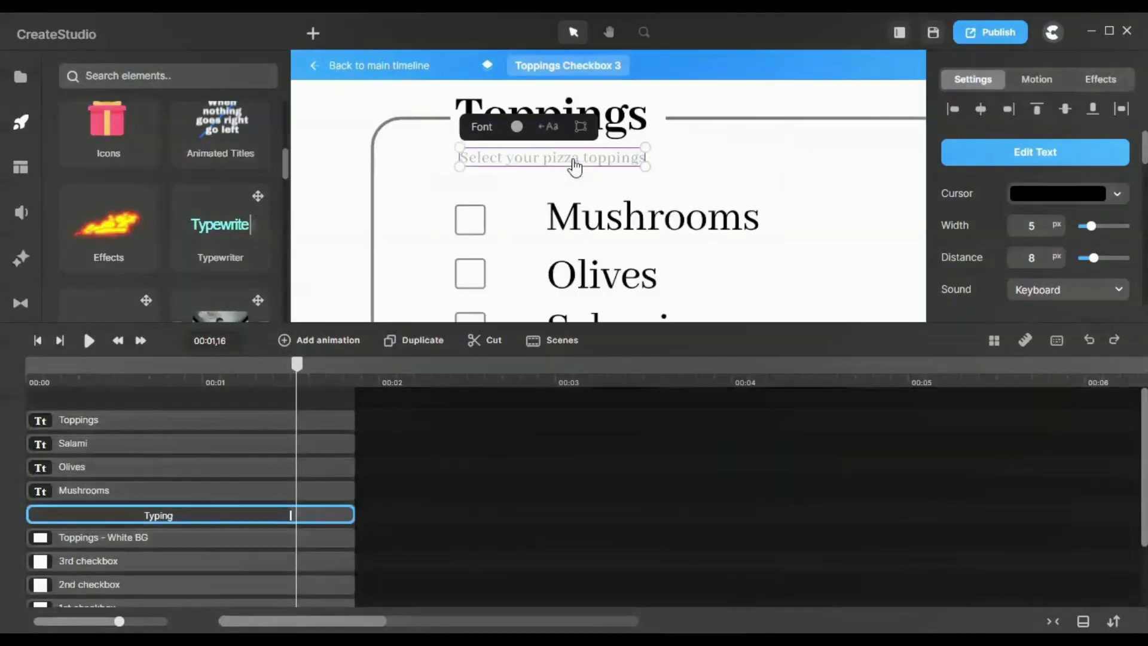
pyautogui.click(1054, 159)
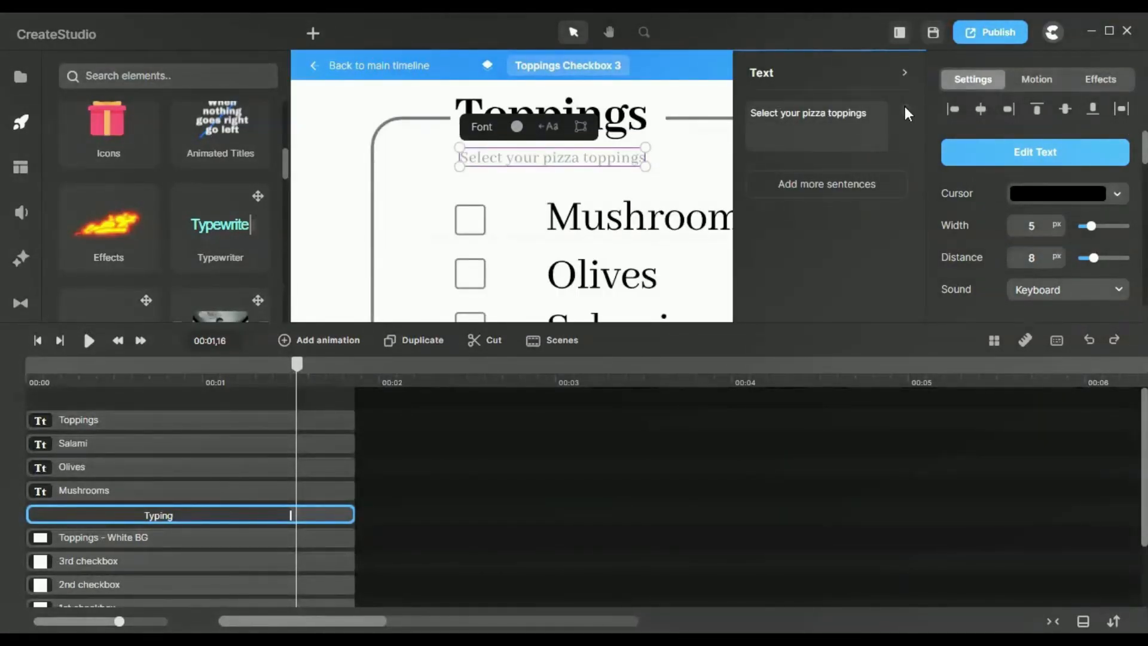
pyautogui.click(904, 72)
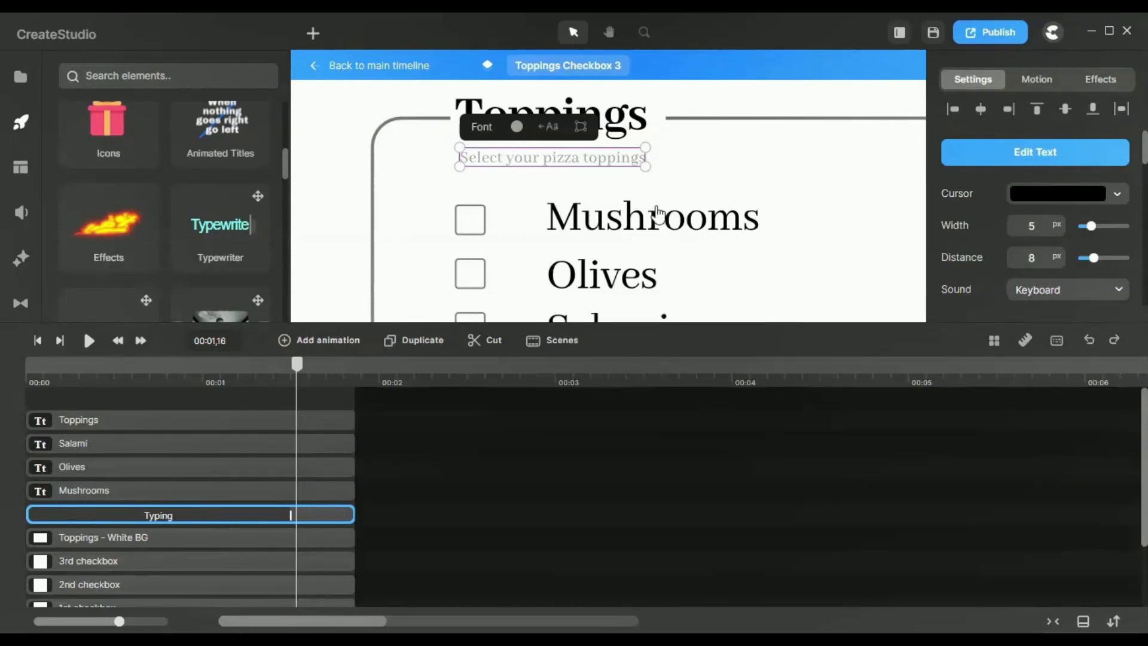
pyautogui.scroll(-3, 1000, 188)
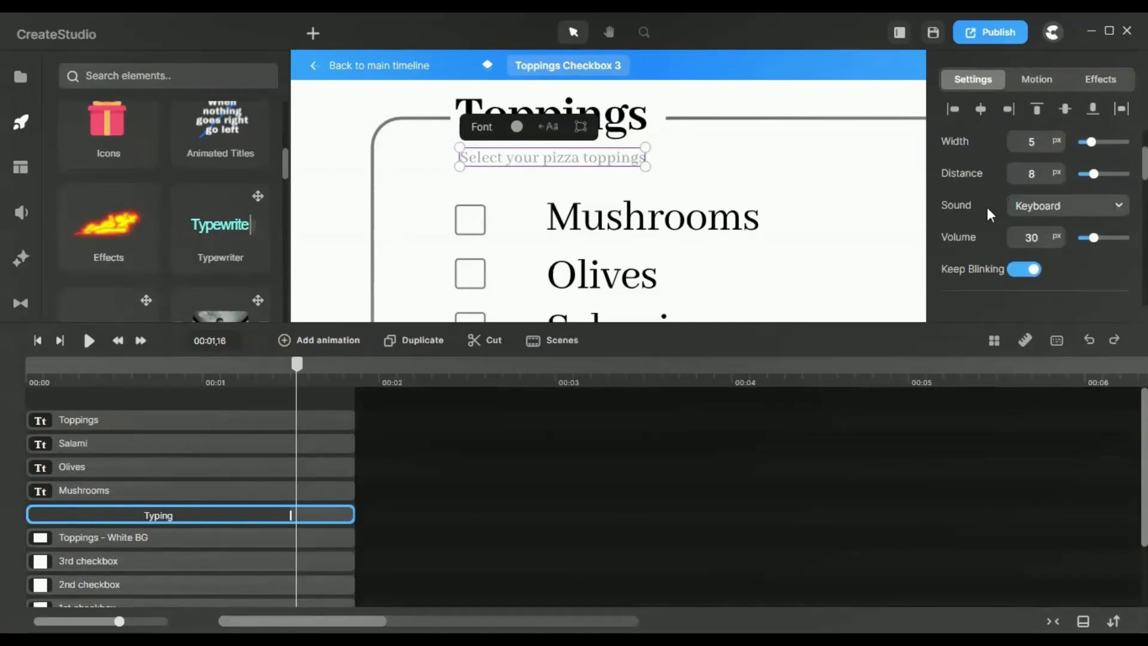
pyautogui.scroll(-3, 986, 206)
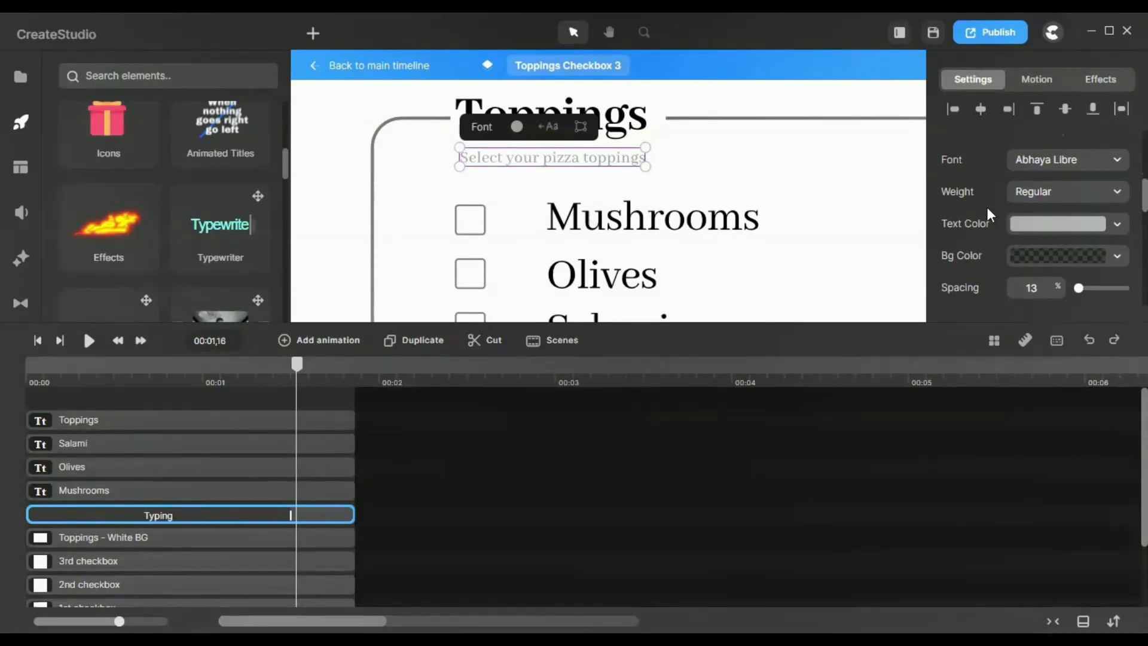
pyautogui.click(1024, 225)
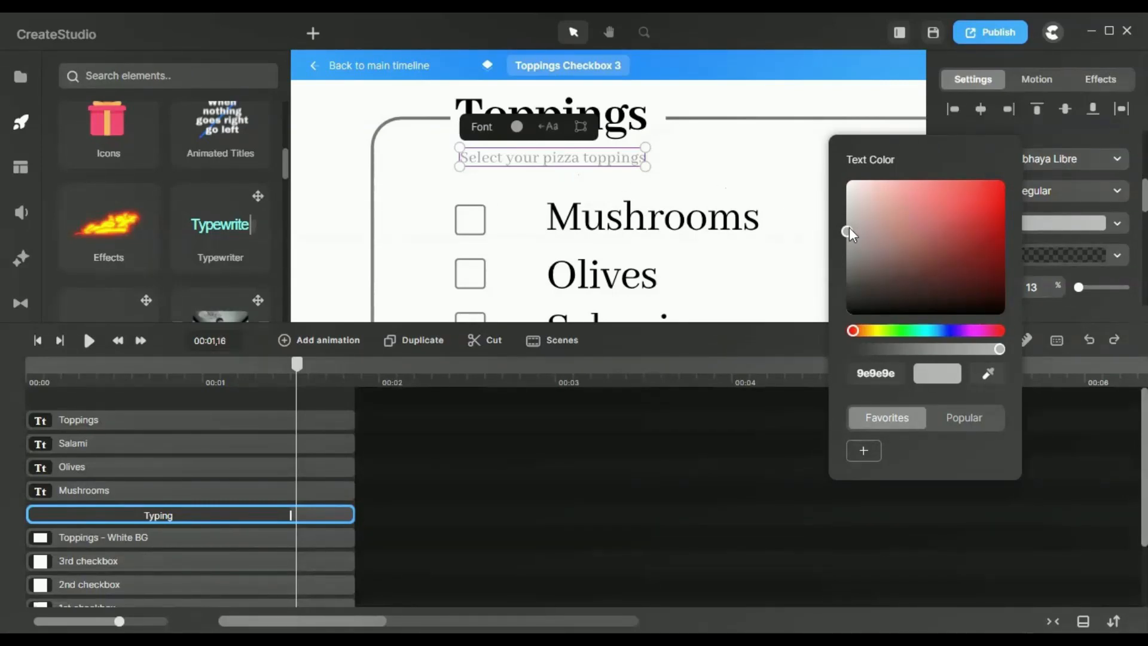
# - Scrub through the help text's typing animation, return the playhead to the start and look over the full layer list
pyautogui.click(34, 376)
pyautogui.moveTo(34, 376); pyautogui.dragTo(325, 372)
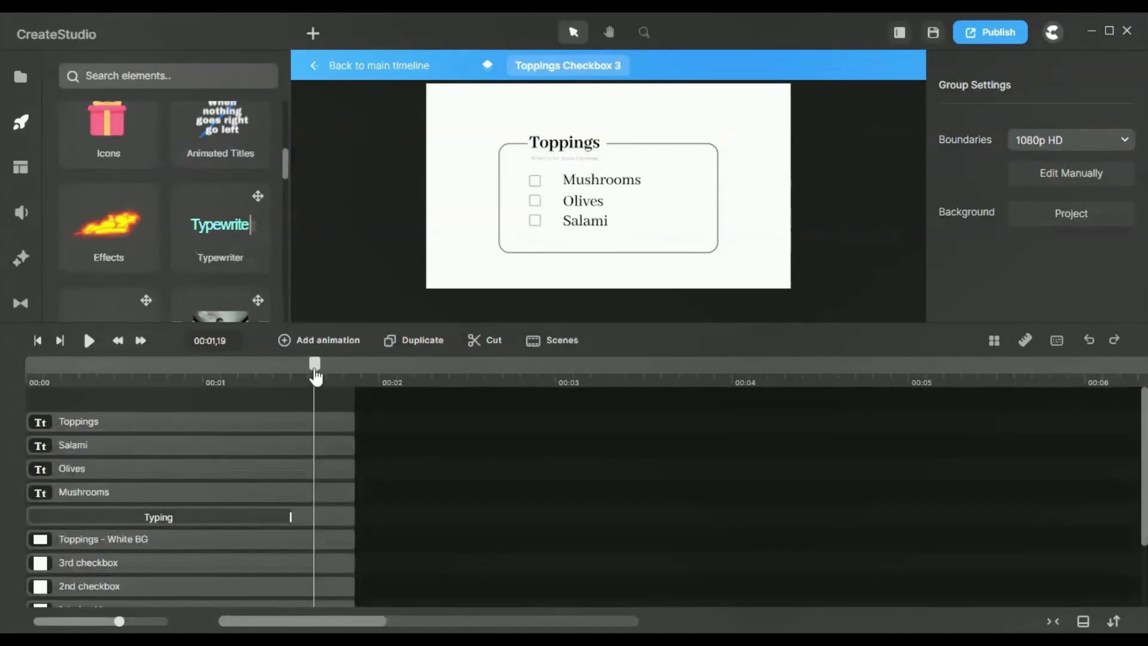
pyautogui.moveTo(314, 369); pyautogui.dragTo(6, 396)
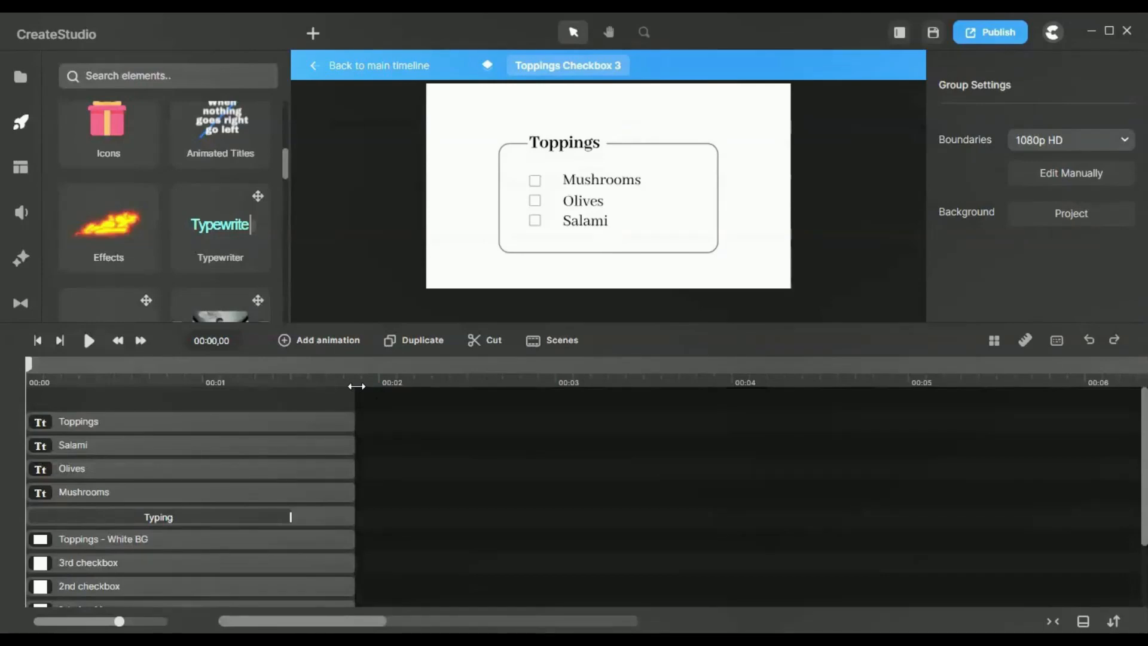
pyautogui.scroll(-3, 311, 514)
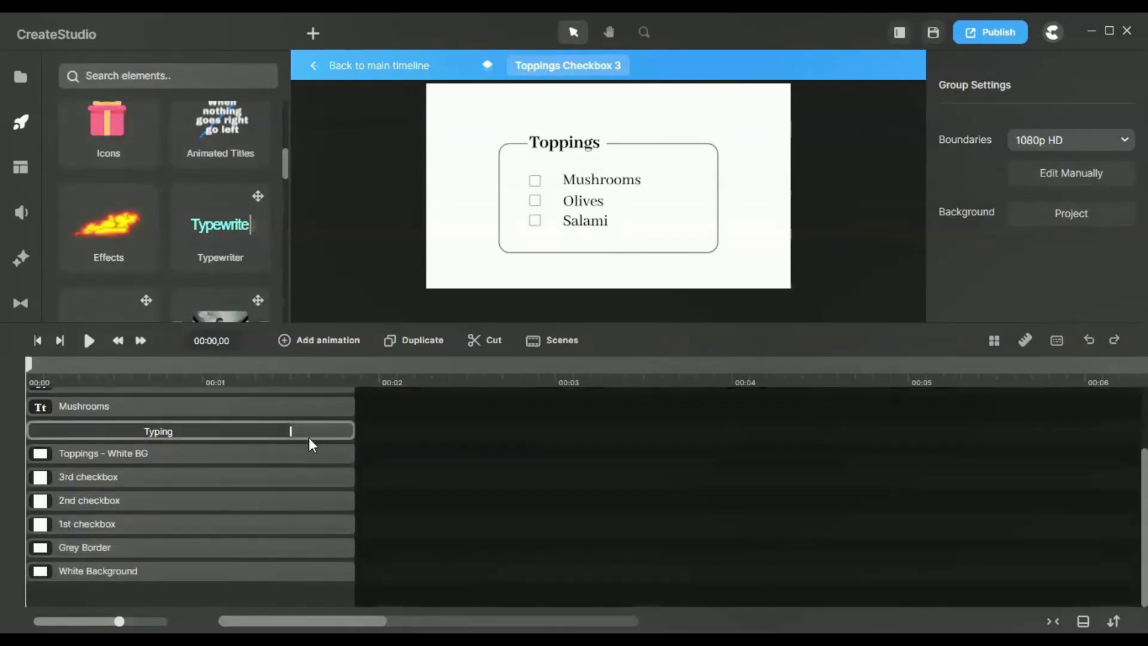
pyautogui.scroll(3, 309, 441)
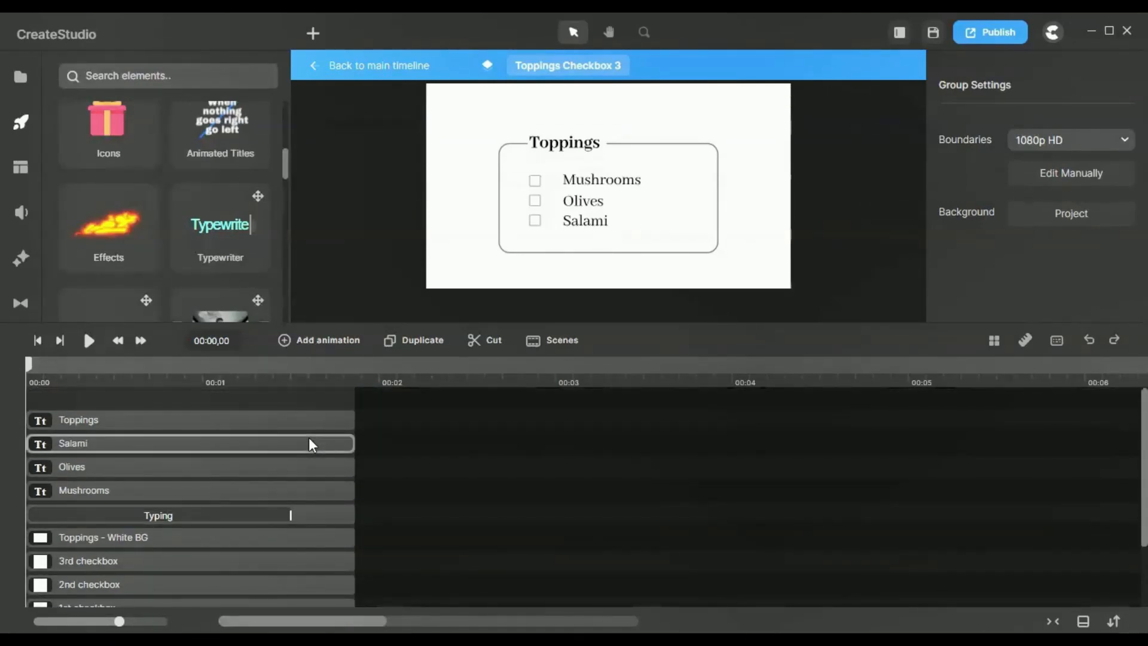
# - Select the Typing layer, move the playhead to 00:01,17, examine the help text close up and fit the canvas again
pyautogui.click(320, 520)
pyautogui.click(302, 386)
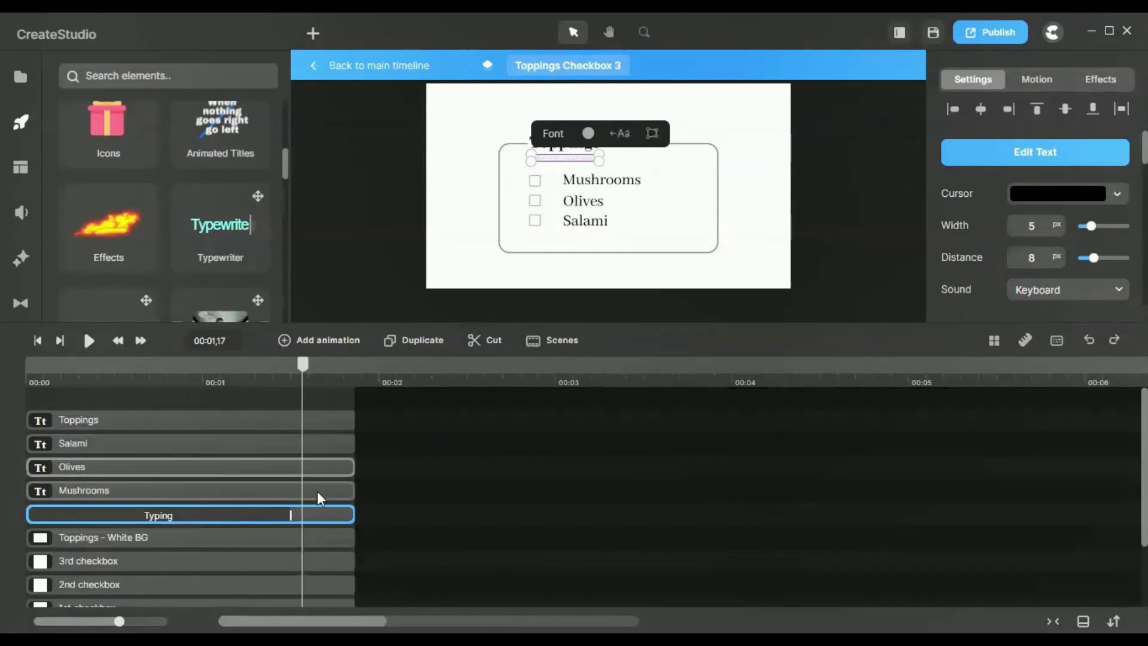
pyautogui.scroll(3, 562, 149)
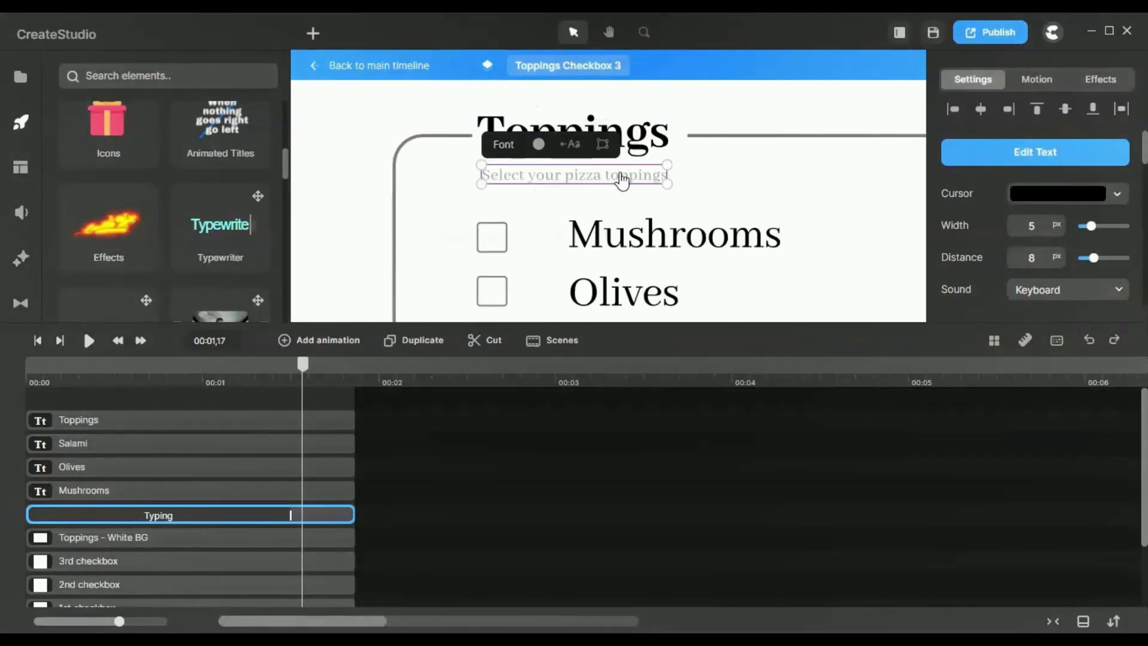
pyautogui.click(641, 33)
pyautogui.click(679, 187)
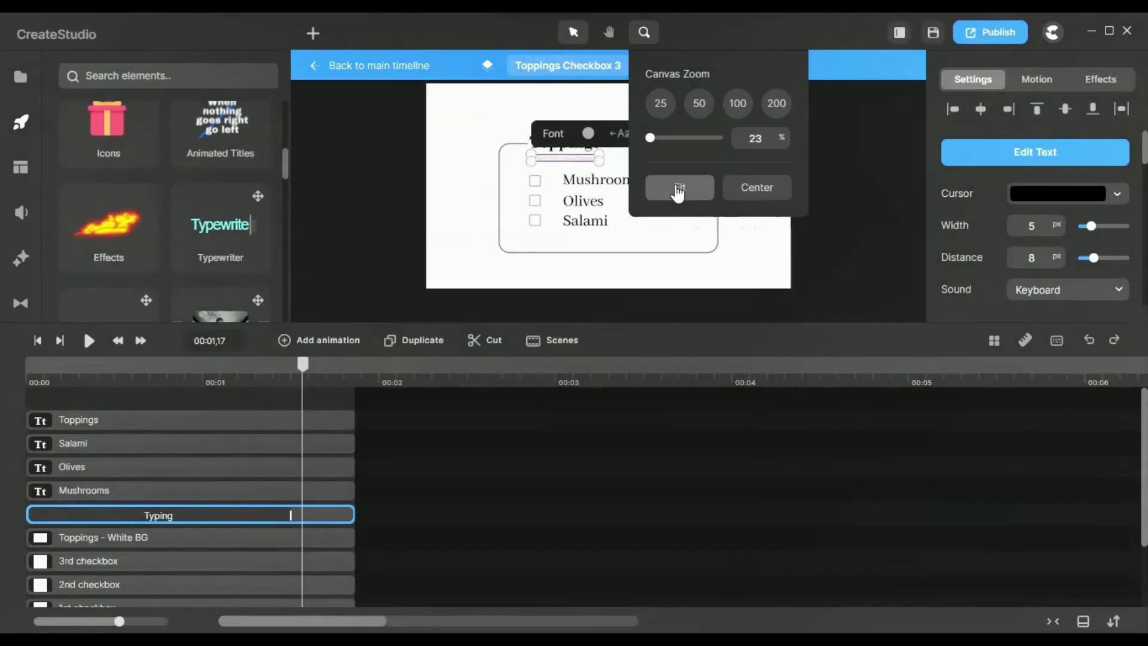
# - Return to the main timeline and open the "Validation built-in" text group that follows Toppings Checkbox 3
pyautogui.click(435, 233)
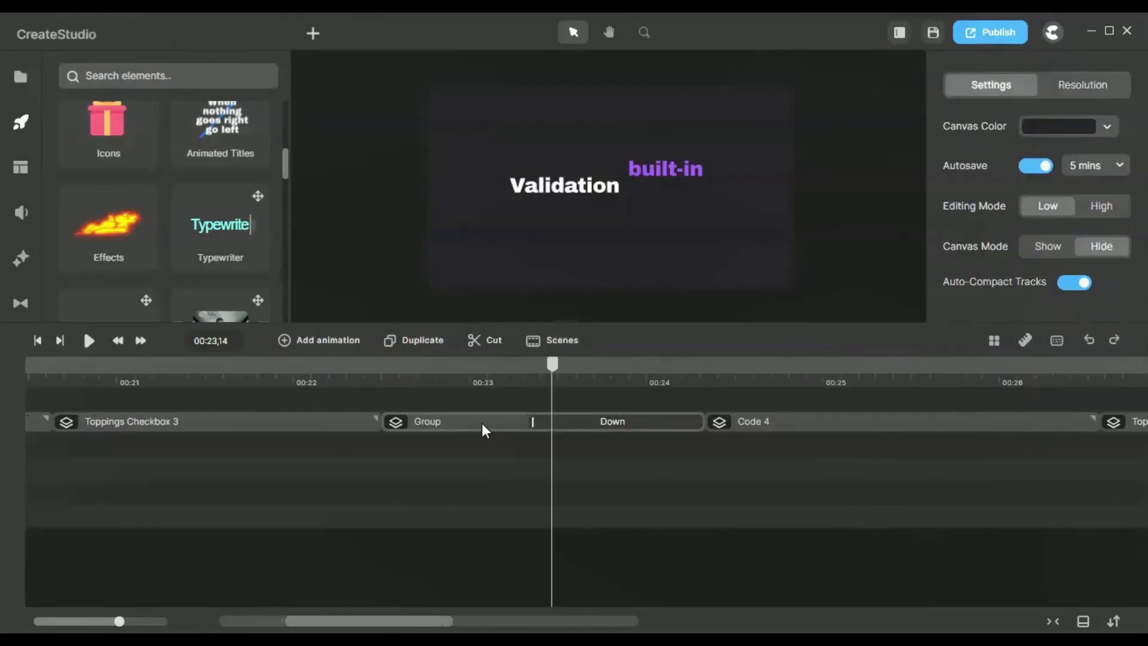
pyautogui.click(482, 422)
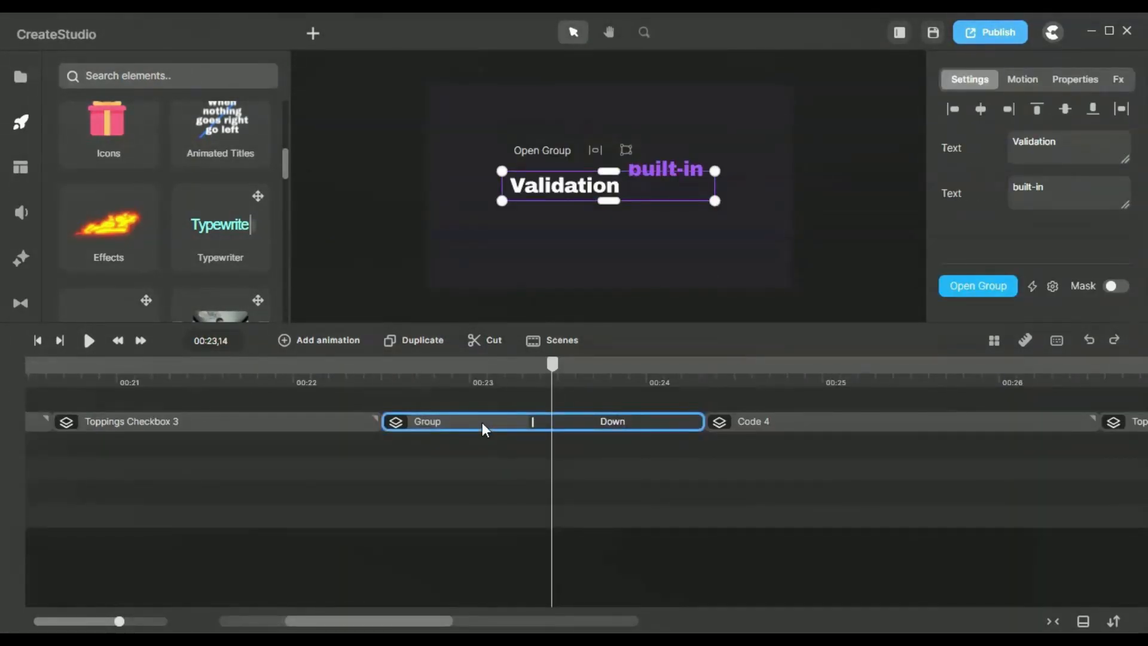
pyautogui.click(550, 155)
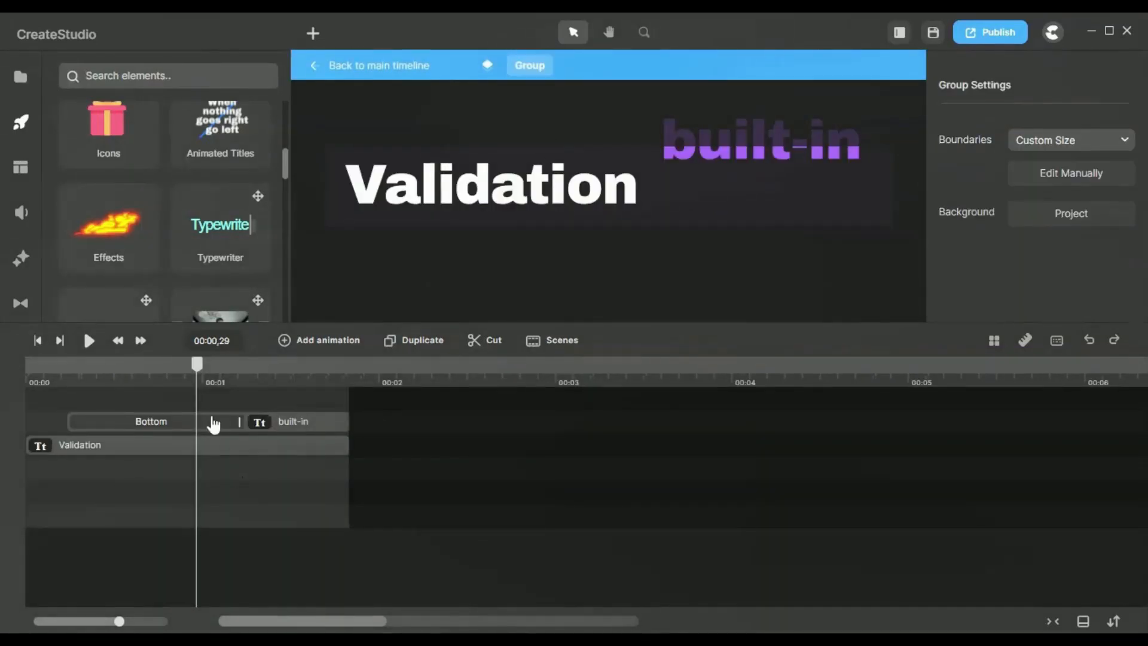
# - Move the playhead to 00:01,12 and select the Validation and built-in text layers in turn to inspect their settings
pyautogui.click(275, 379)
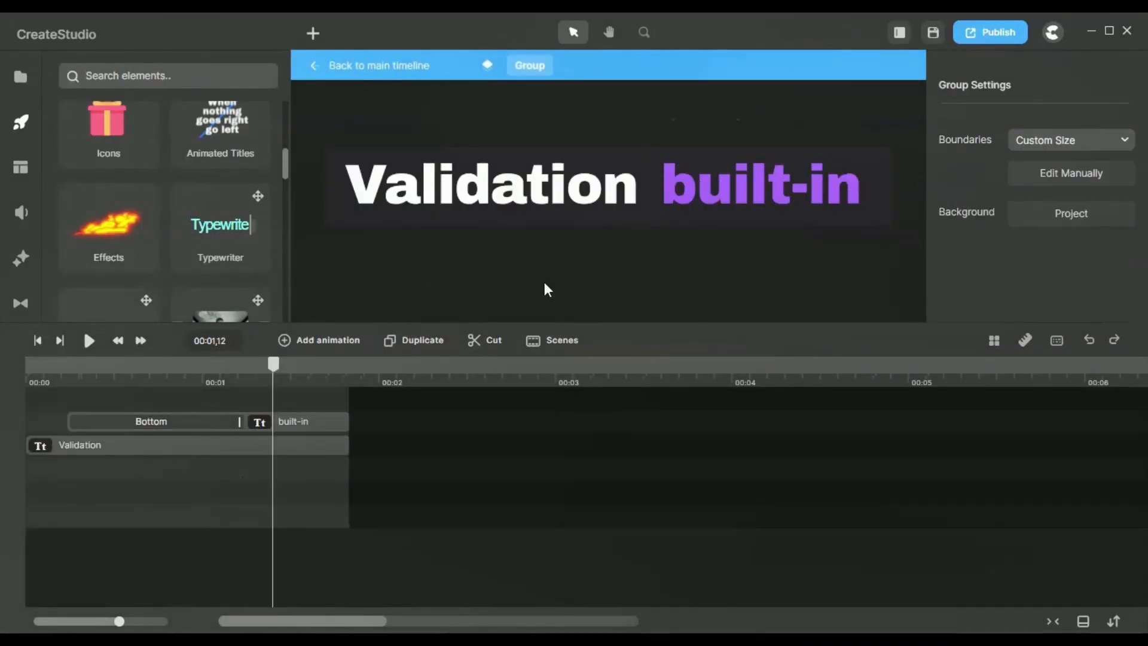
pyautogui.click(525, 193)
pyautogui.click(745, 195)
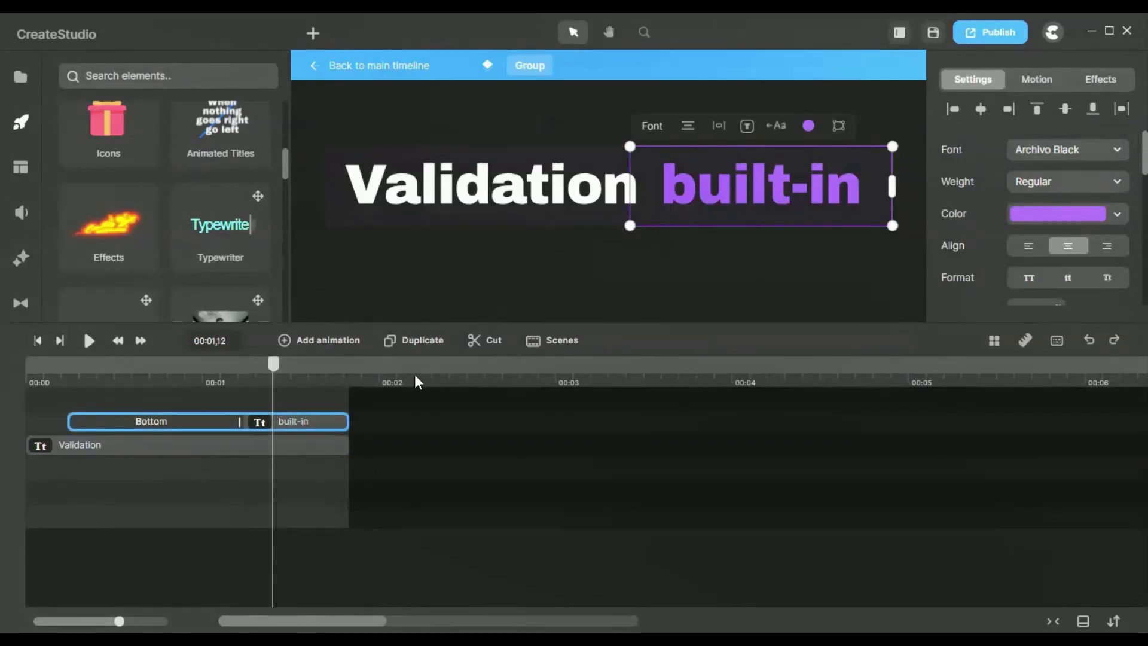
pyautogui.click(177, 452)
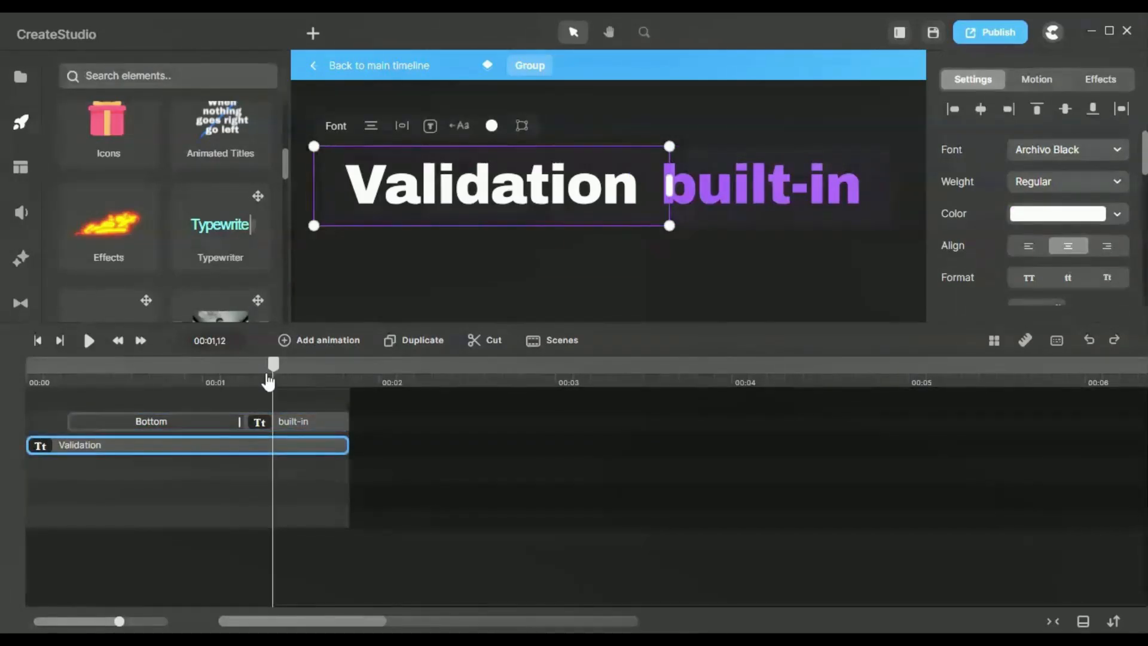
# - Open the preset settings of the built-in text's Bottom motion and scrub around its end up to 00:01,18
pyautogui.moveTo(269, 381)
pyautogui.mouseDown()
pyautogui.moveTo(6, 386)
pyautogui.moveTo(55, 378)
pyautogui.moveTo(285, 395)
pyautogui.mouseUp()
pyautogui.click(285, 426)
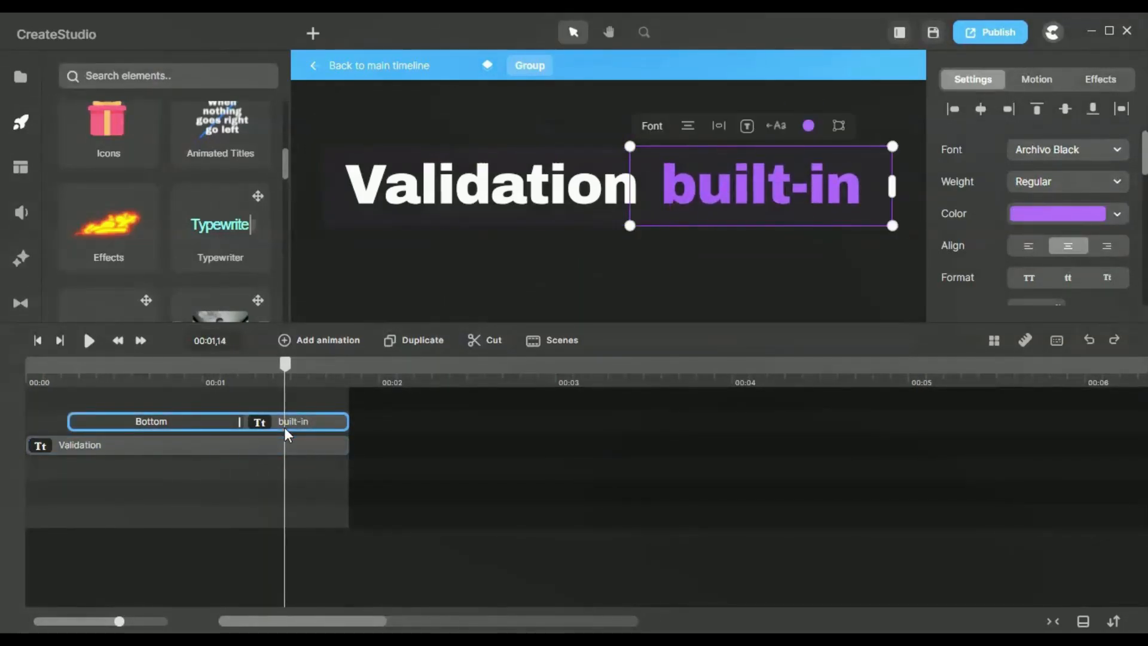
pyautogui.click(196, 423)
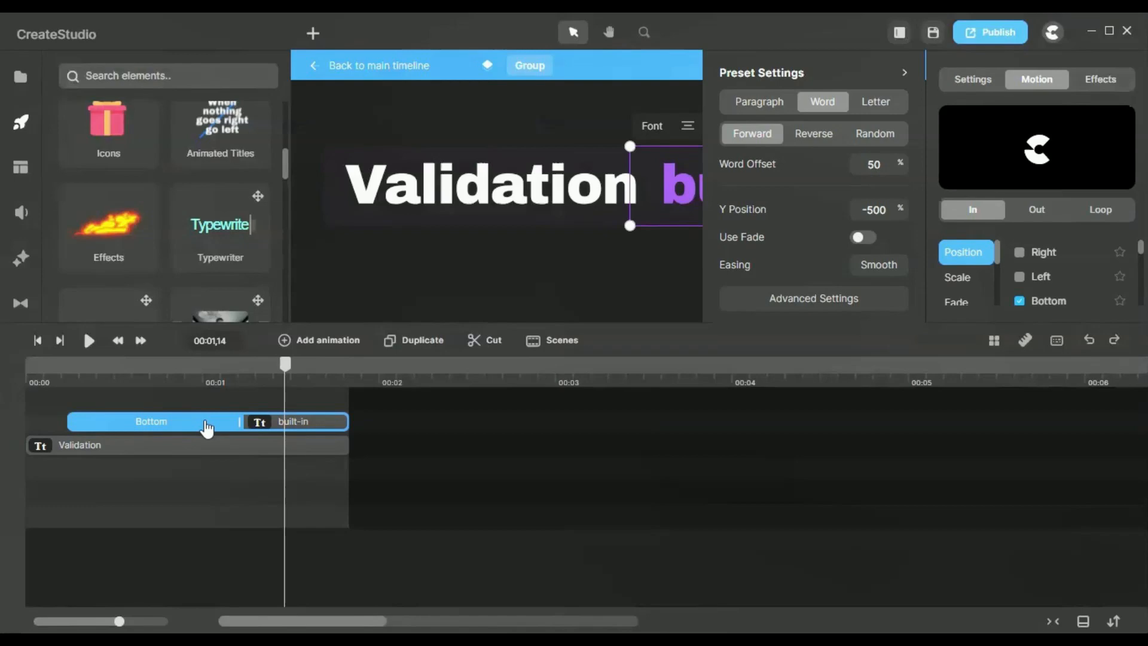
pyautogui.click(277, 400)
pyautogui.moveTo(286, 387); pyautogui.dragTo(254, 387)
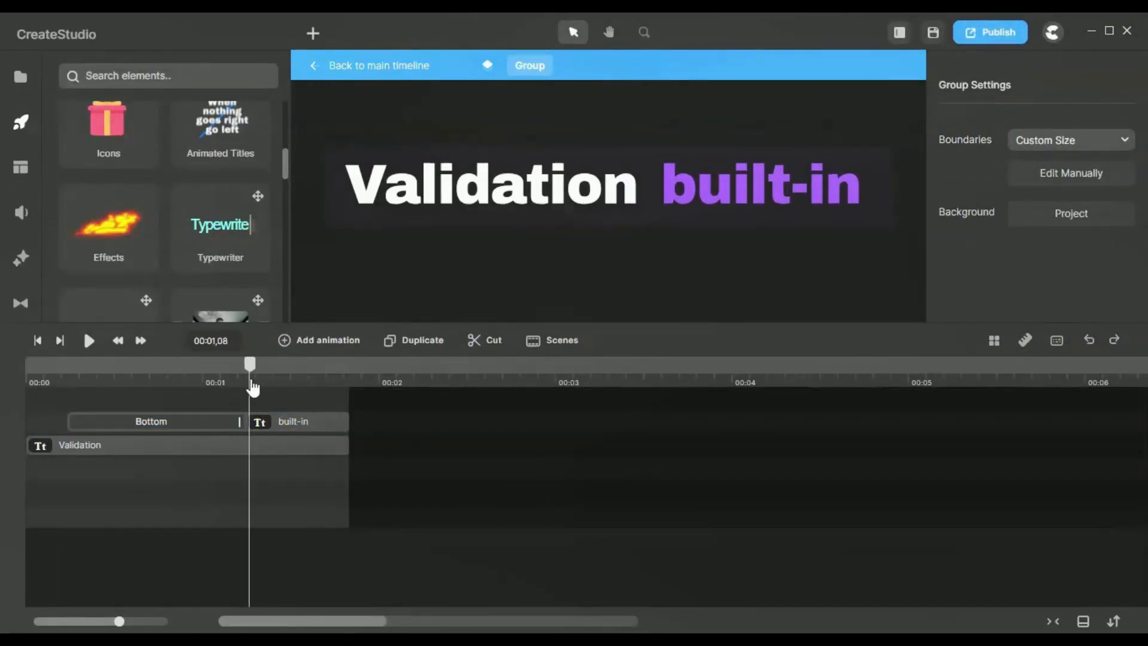
pyautogui.click(285, 380)
pyautogui.moveTo(300, 384); pyautogui.dragTo(313, 388)
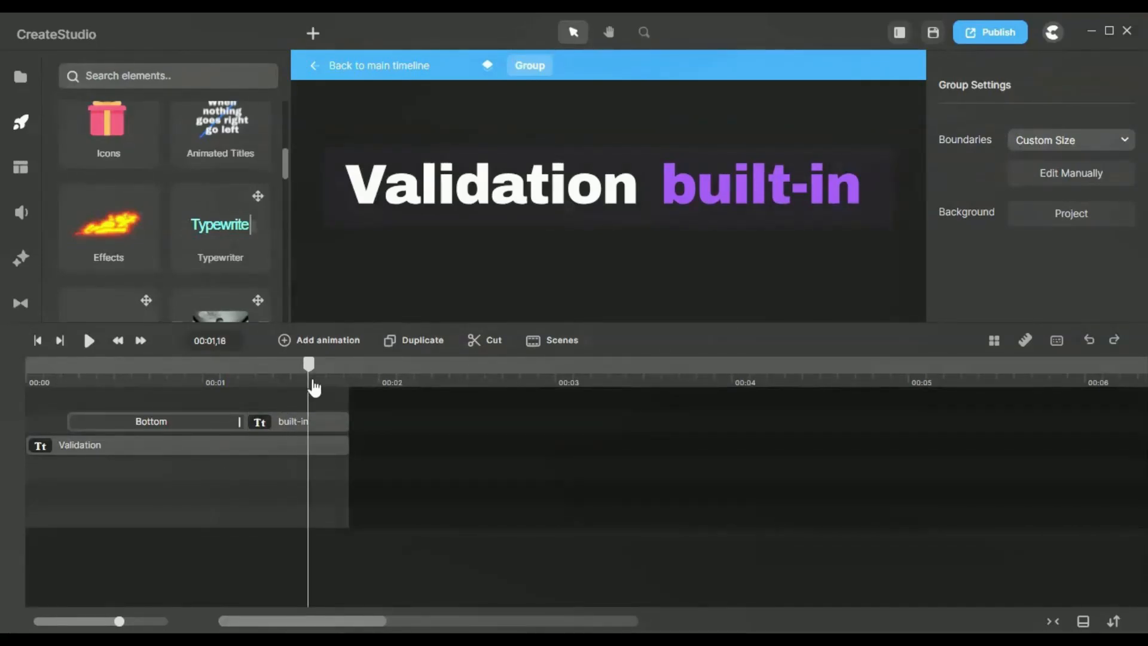
# - Inspect the Validation layer at 00:00,06 and the built-in layer at 00:01,14, selecting each of them
pyautogui.click(59, 368)
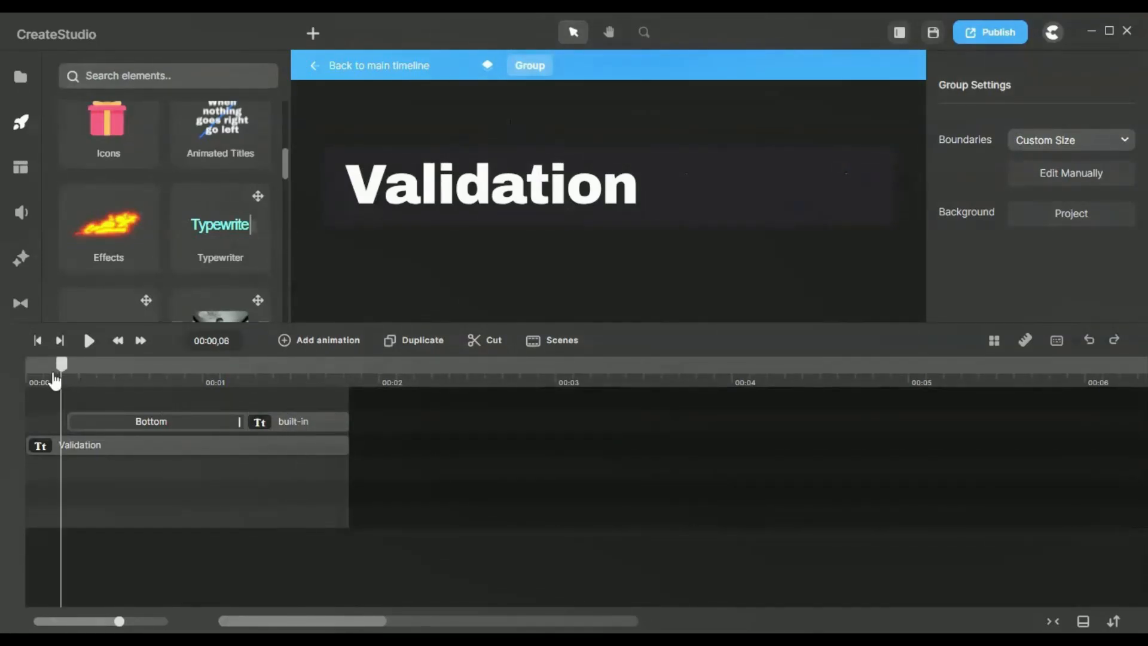
pyautogui.click(72, 449)
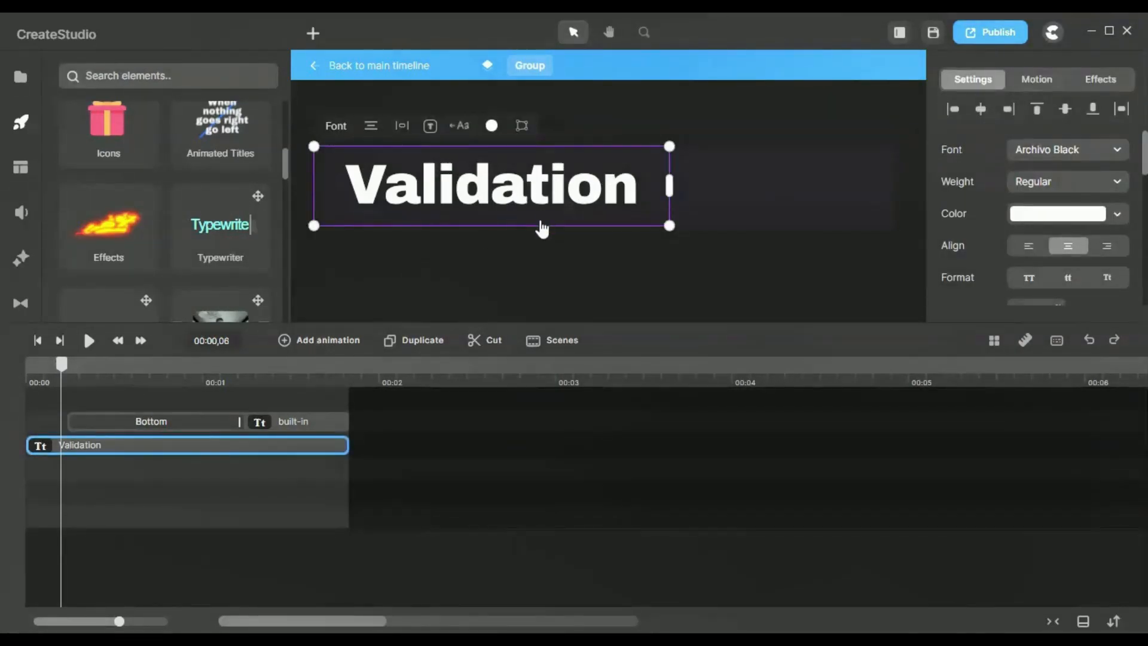
pyautogui.click(286, 383)
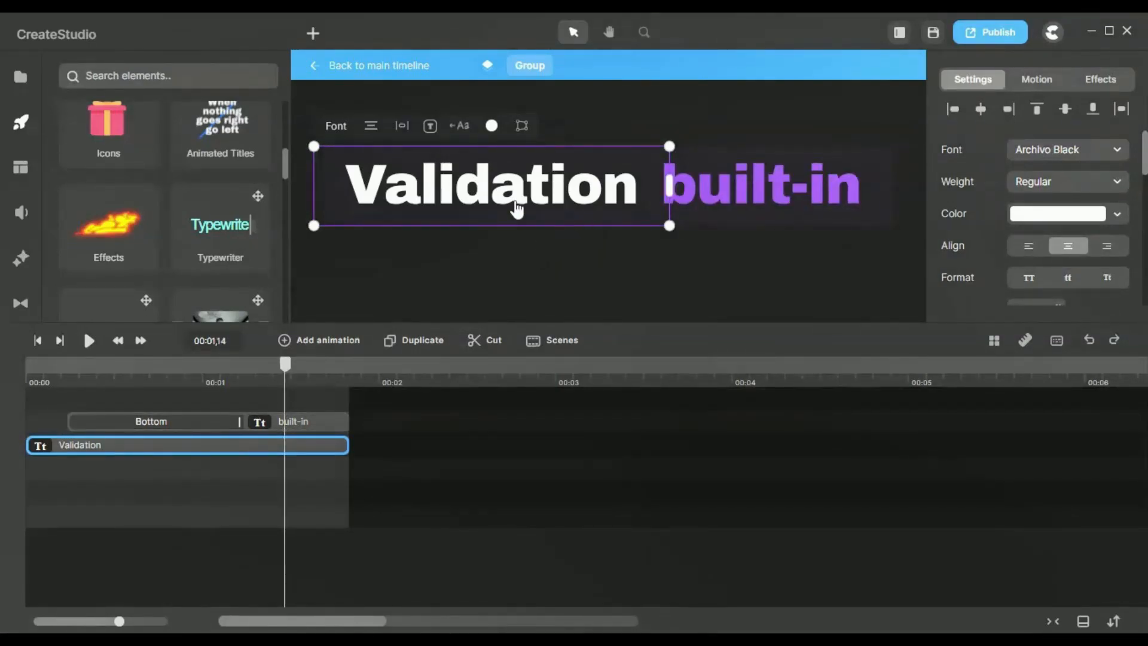
pyautogui.click(307, 419)
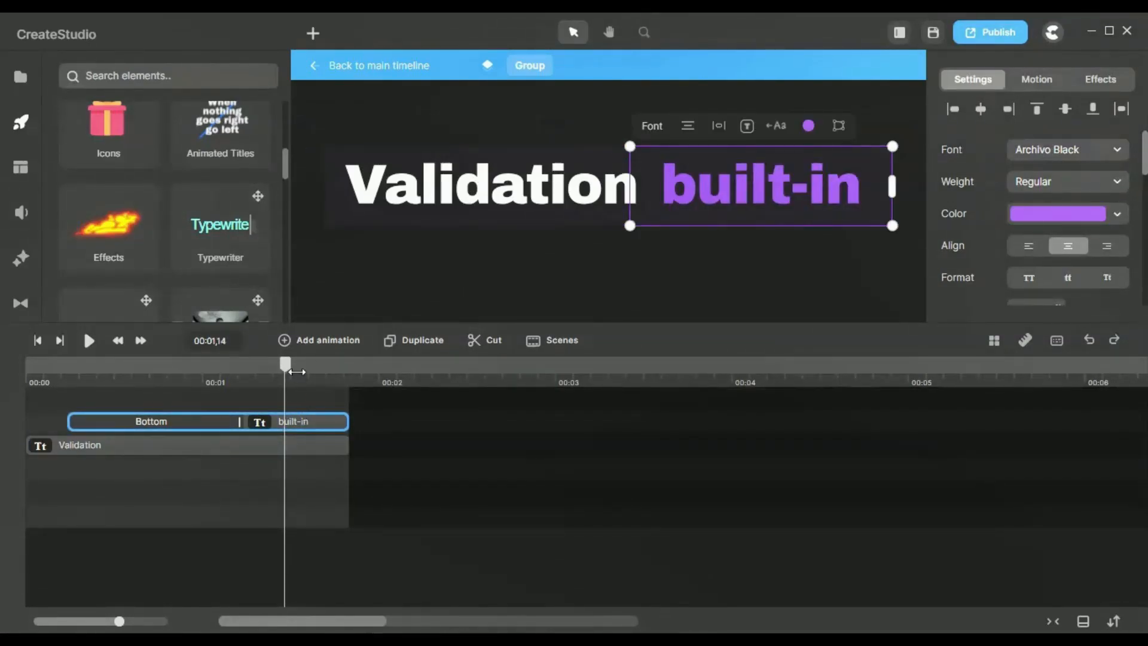
# - Move the playhead to 00:01,15 and inspect the built-in text's Bottom position-in motion and its preset settings, then deselect the text
pyautogui.moveTo(310, 359); pyautogui.dragTo(287, 382)
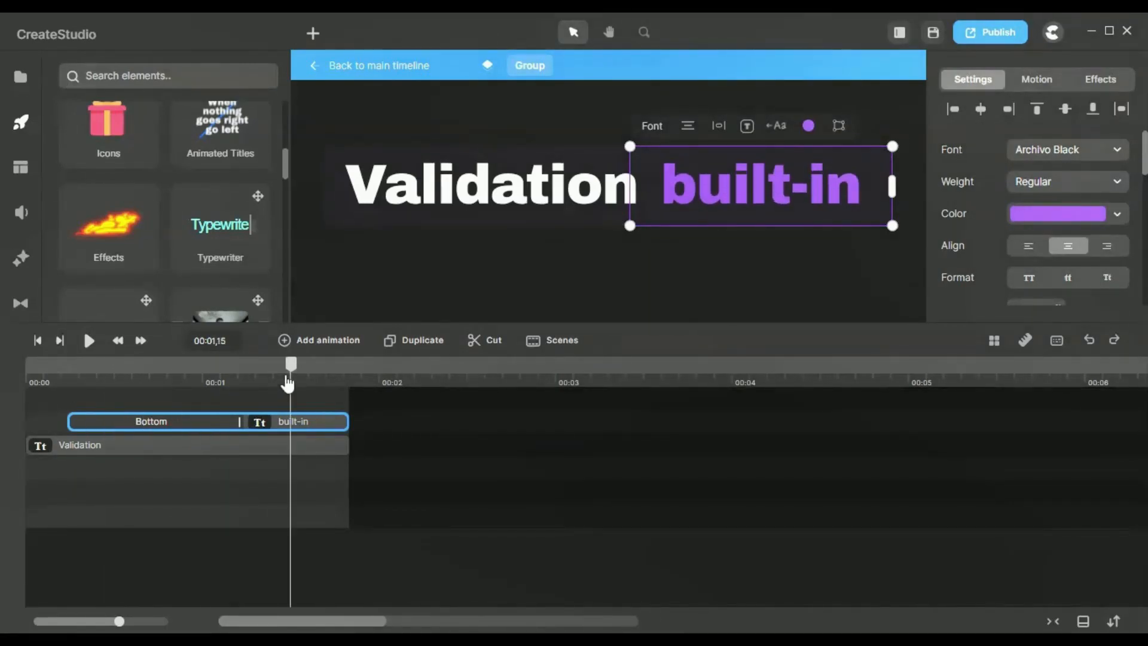
pyautogui.click(225, 427)
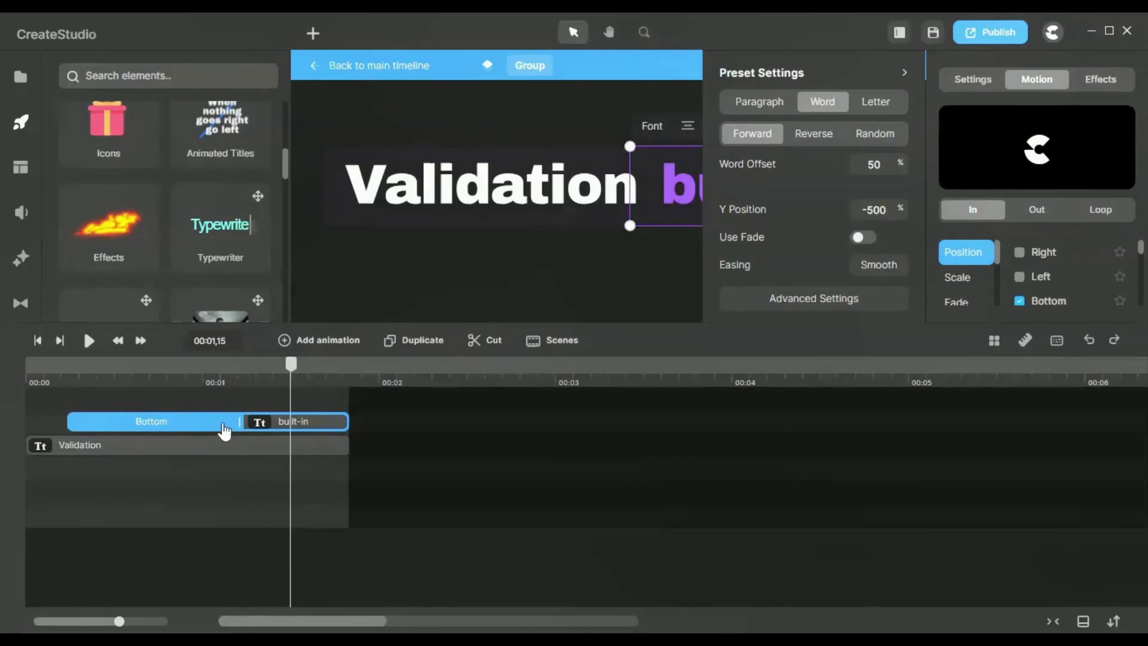
pyautogui.click(1043, 82)
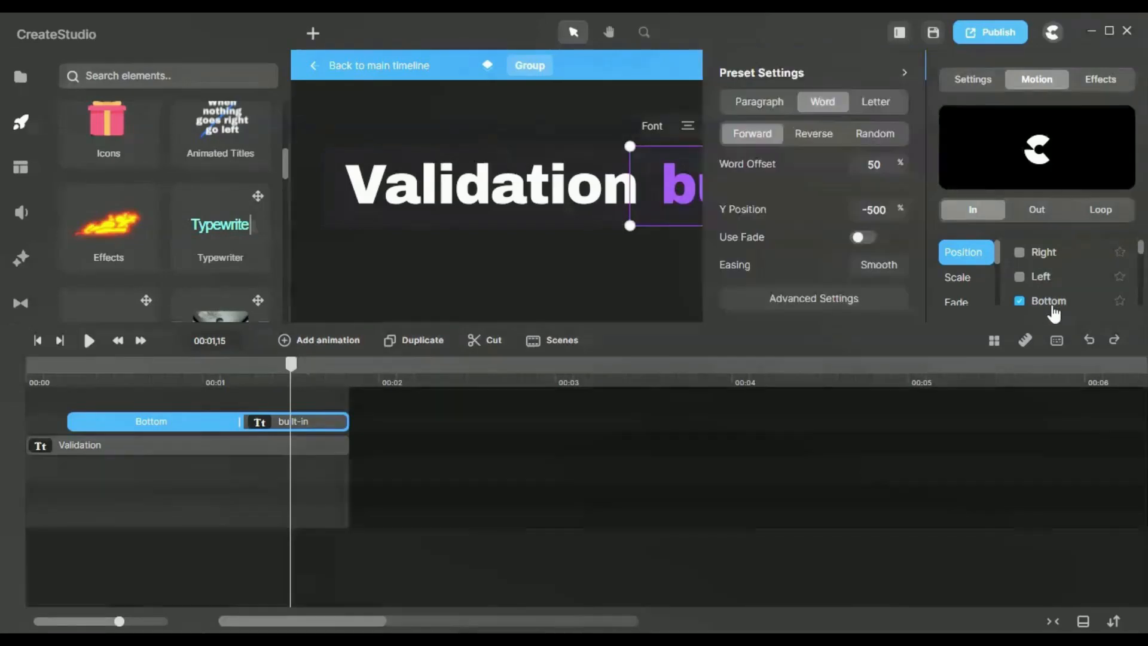
pyautogui.click(1052, 308)
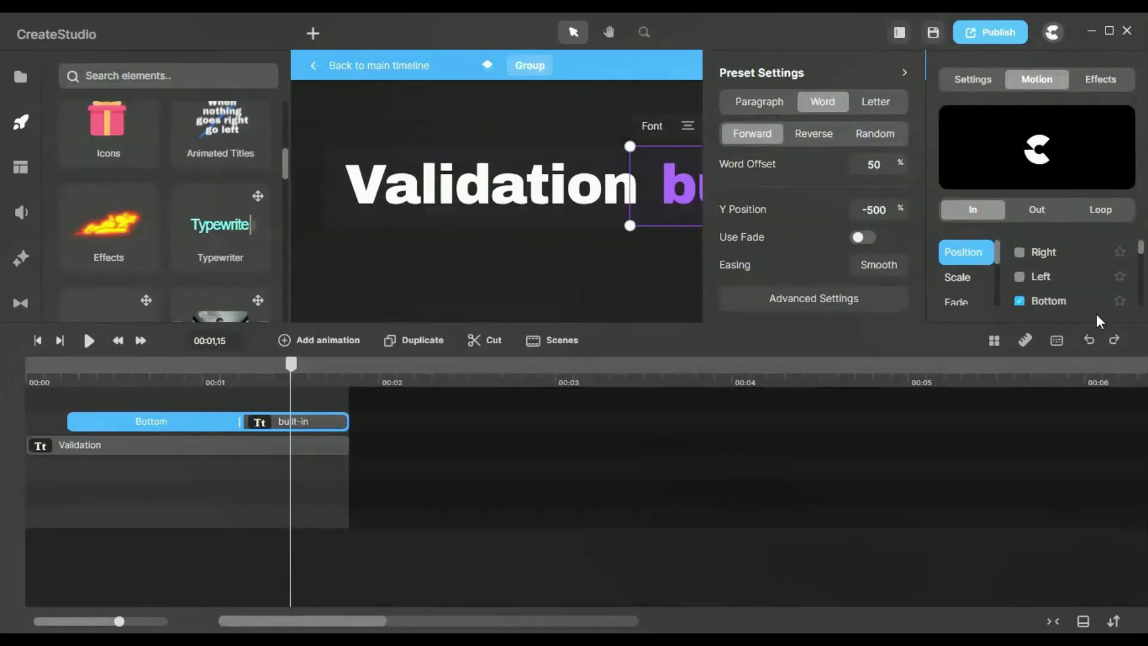
pyautogui.click(1058, 304)
pyautogui.click(524, 267)
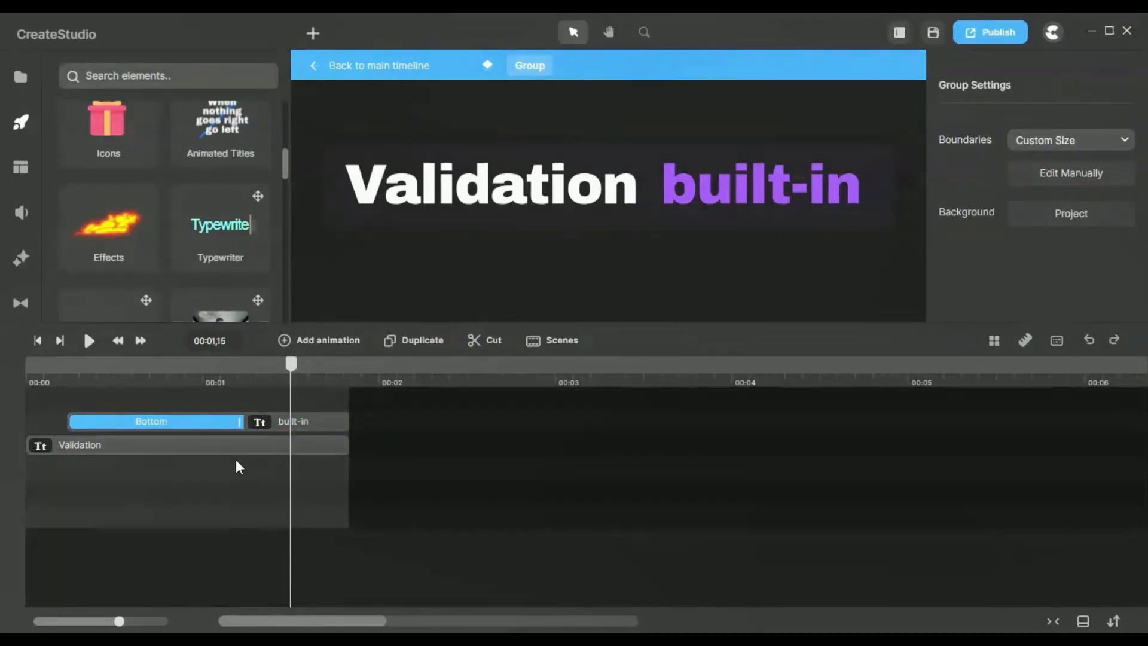
# - Return to the main timeline and locate the "Validation built-in" group between Toppings Checkbox 3 and Code 4
pyautogui.click(389, 67)
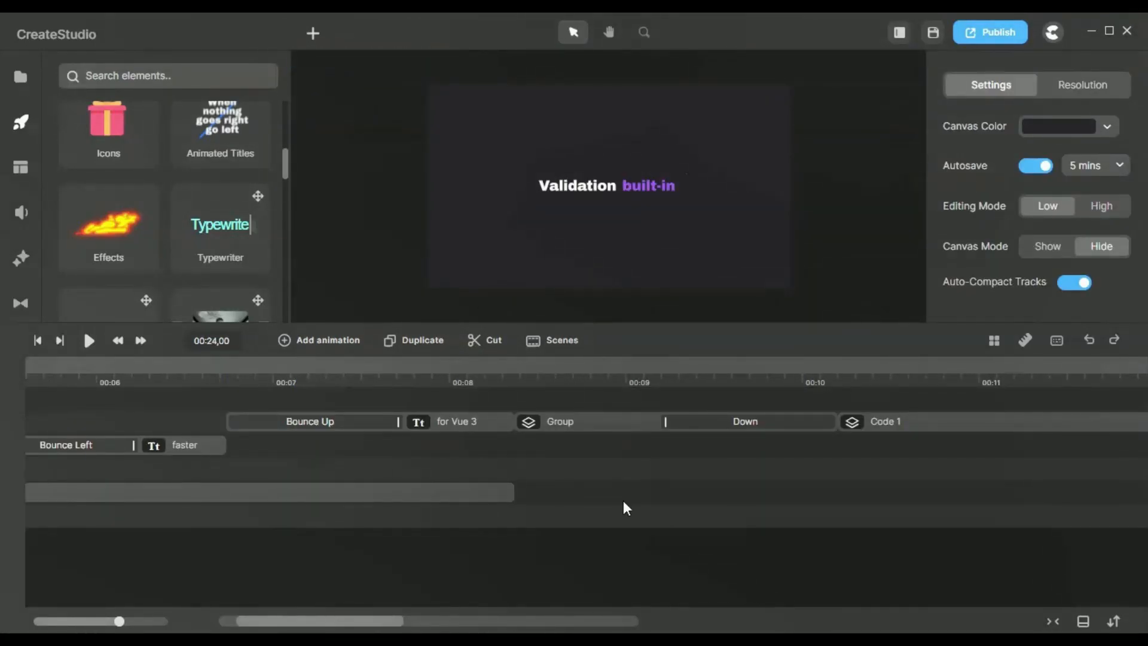
pyautogui.hscroll(5, 623, 500)
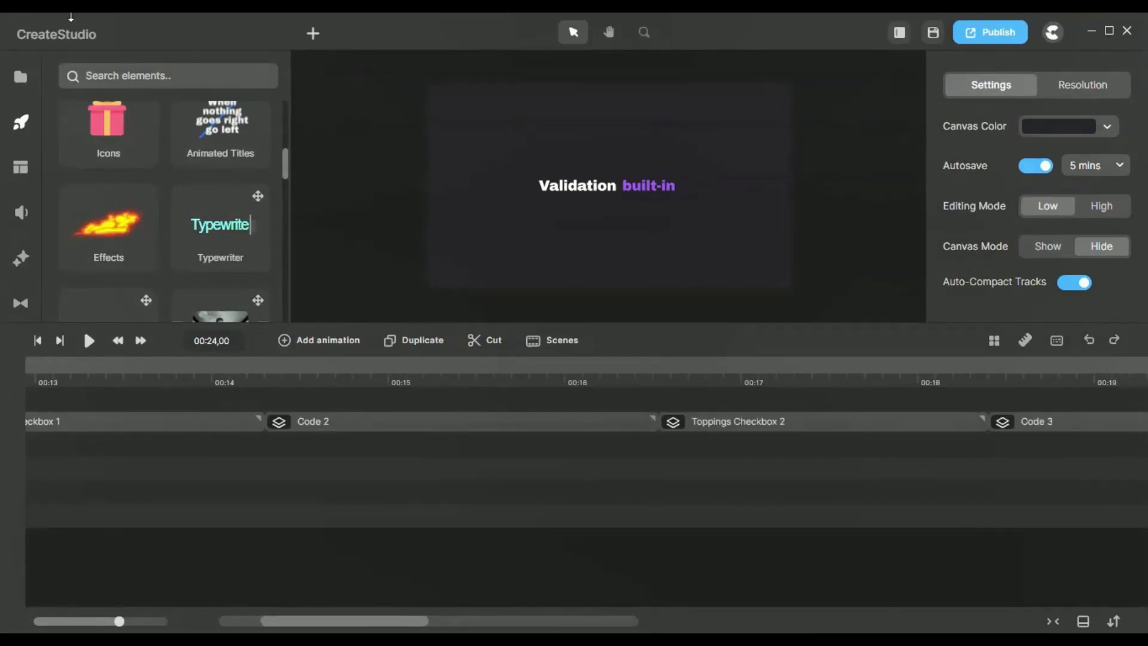
pyautogui.hscroll(4, 726, 497)
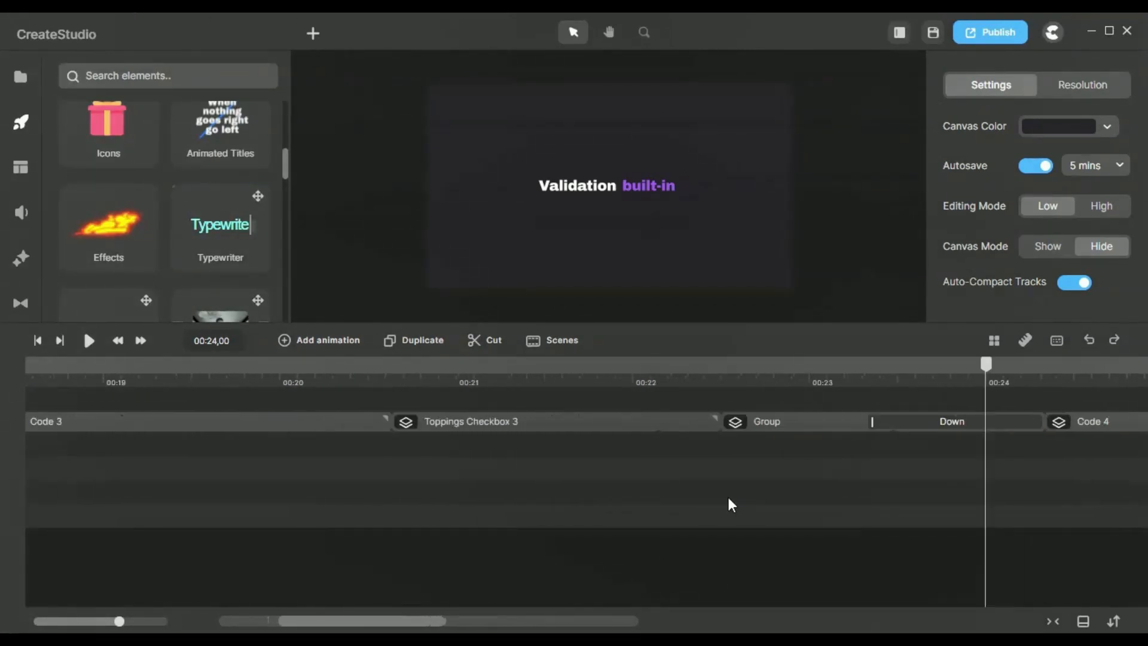
pyautogui.hscroll(4, 728, 500)
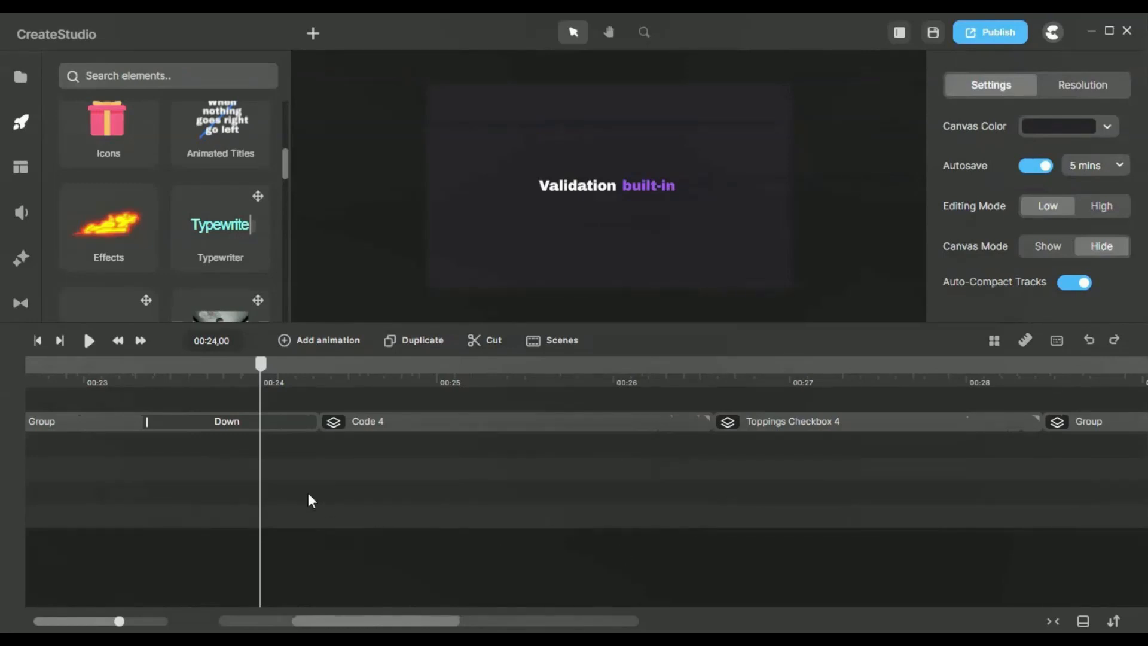
# - Scrub the "Validation built-in" group's exit between 00:24,09 and 00:23,21, and open its Down motion's preset settings
pyautogui.click(311, 385)
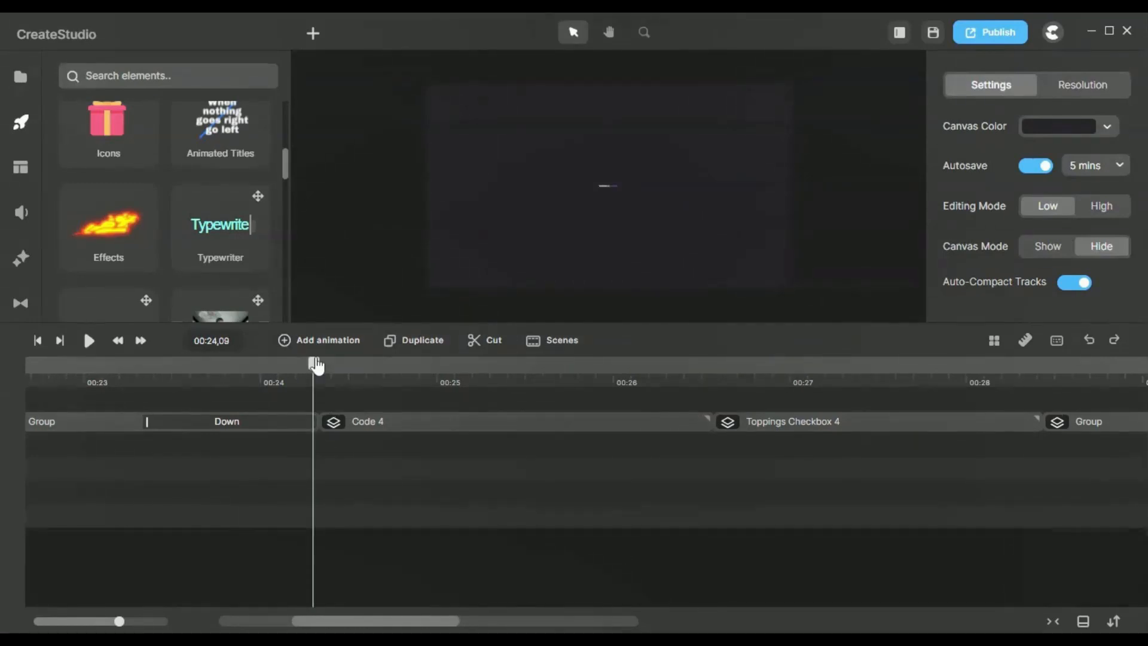
pyautogui.moveTo(318, 364); pyautogui.dragTo(311, 392)
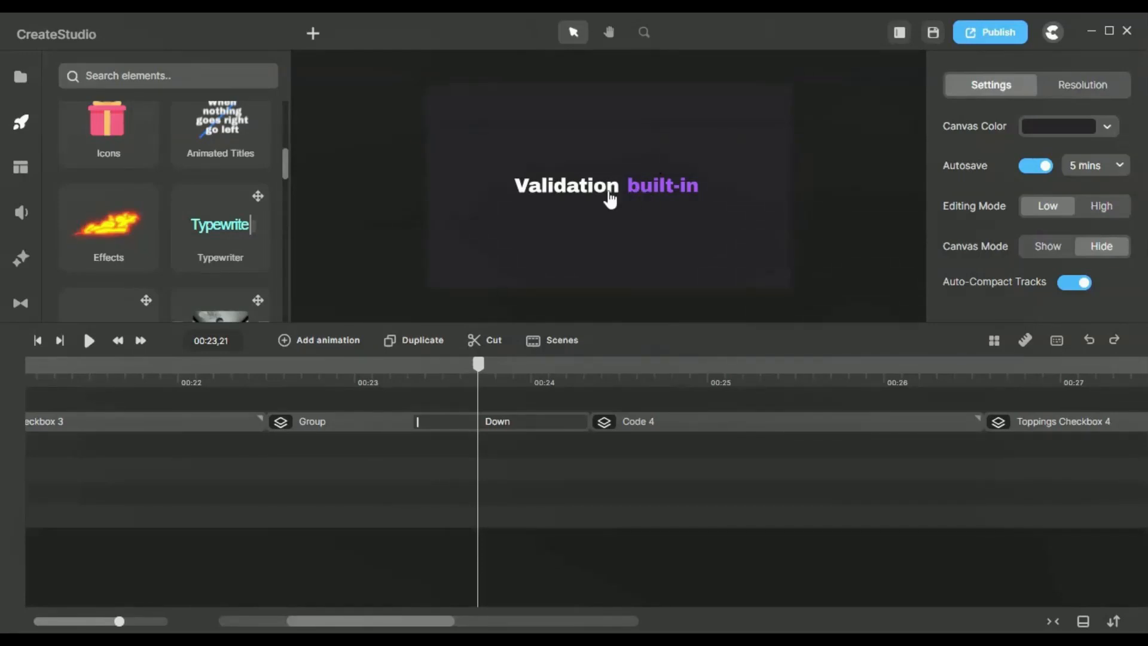
pyautogui.click(659, 199)
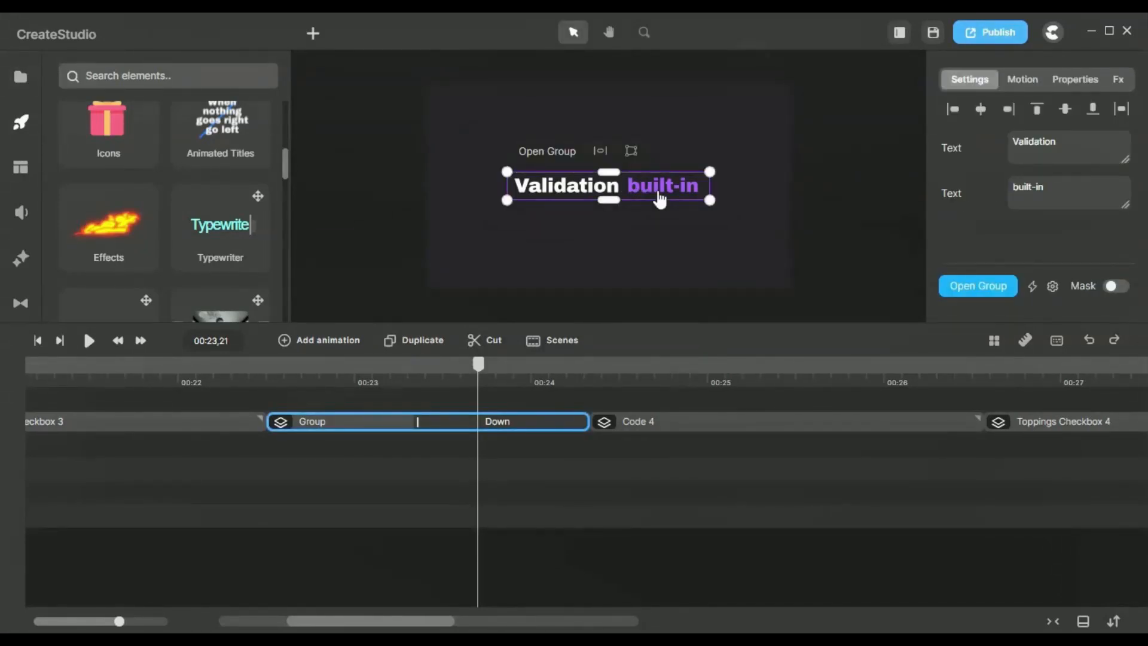
pyautogui.click(428, 422)
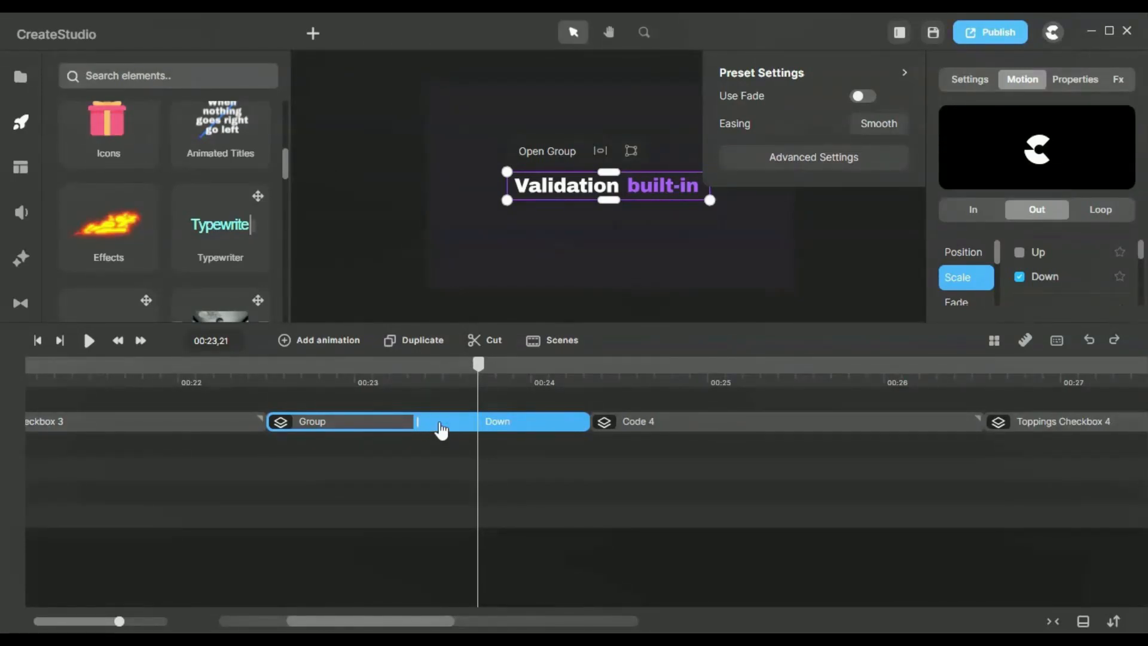
# - Preview the transition from Toppings Checkbox 3 at 00:22,03 through the selected "Validation built-in" group, stopping at 00:24,06
pyautogui.click(472, 374)
pyautogui.moveTo(473, 375); pyautogui.dragTo(196, 394)
pyautogui.click(143, 422)
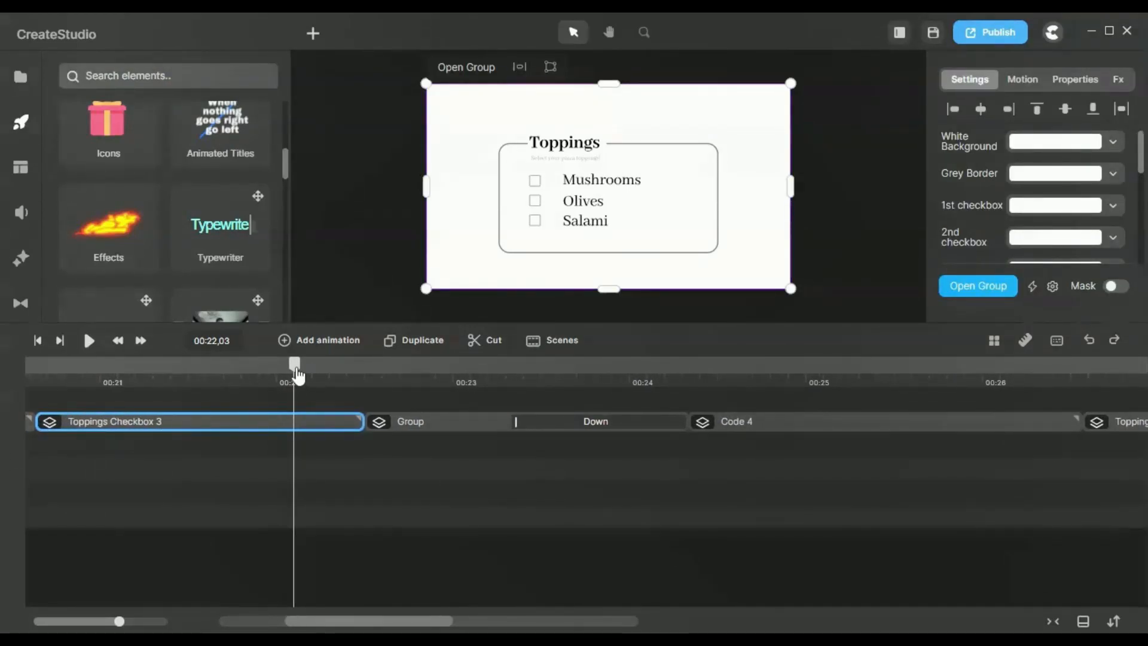
pyautogui.moveTo(294, 366); pyautogui.dragTo(561, 384)
pyautogui.click(442, 437)
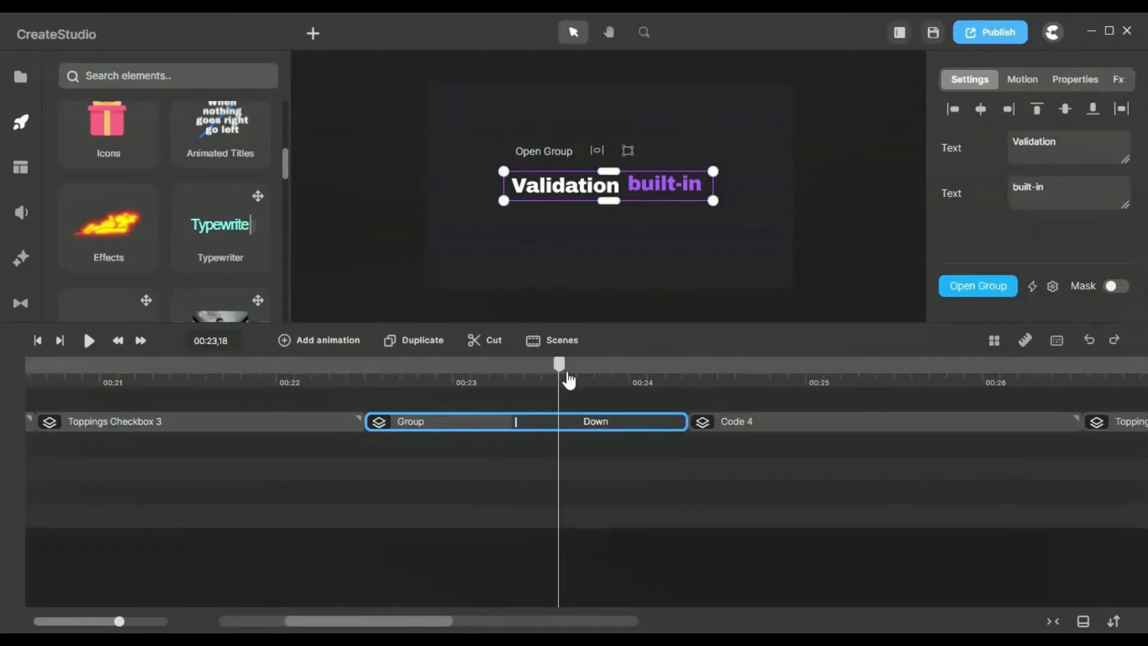
pyautogui.moveTo(567, 380); pyautogui.dragTo(667, 402)
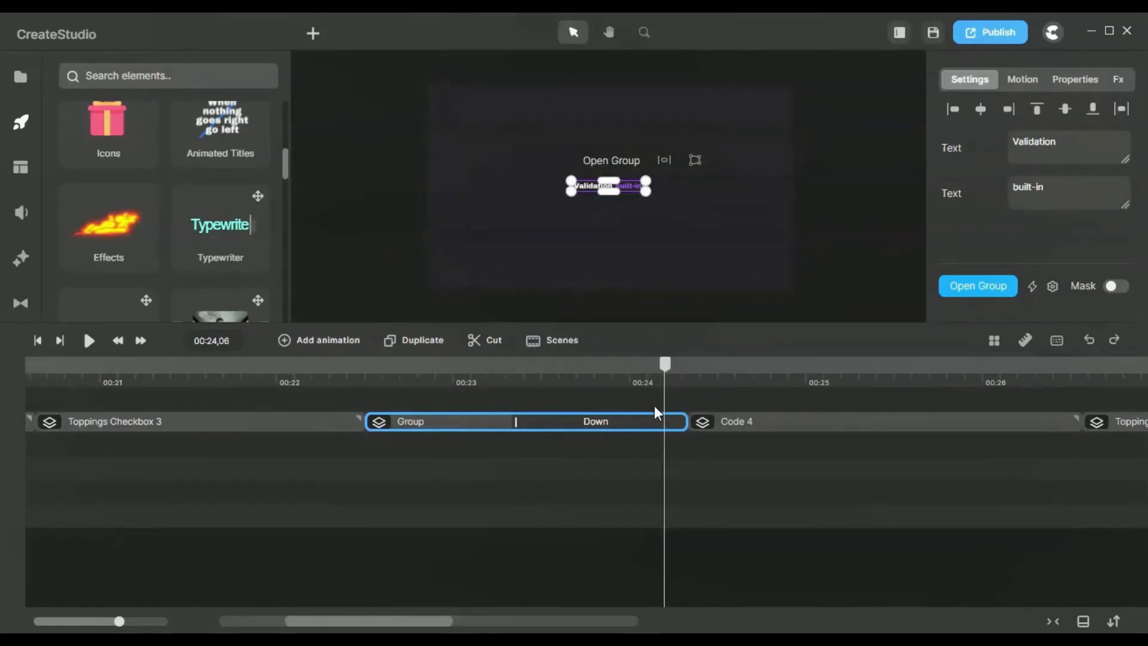
# - Examine the text group's outgoing motion, comparing the Position and Scale presets and opening the settings of the Down scale preset
pyautogui.click(575, 428)
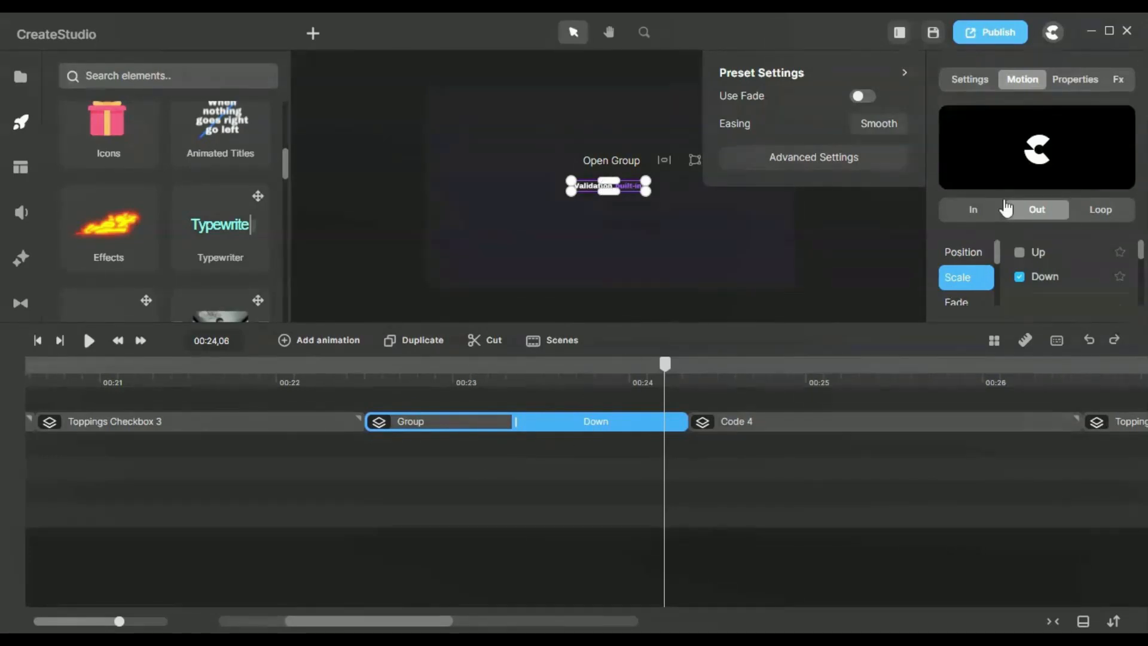
pyautogui.click(1025, 82)
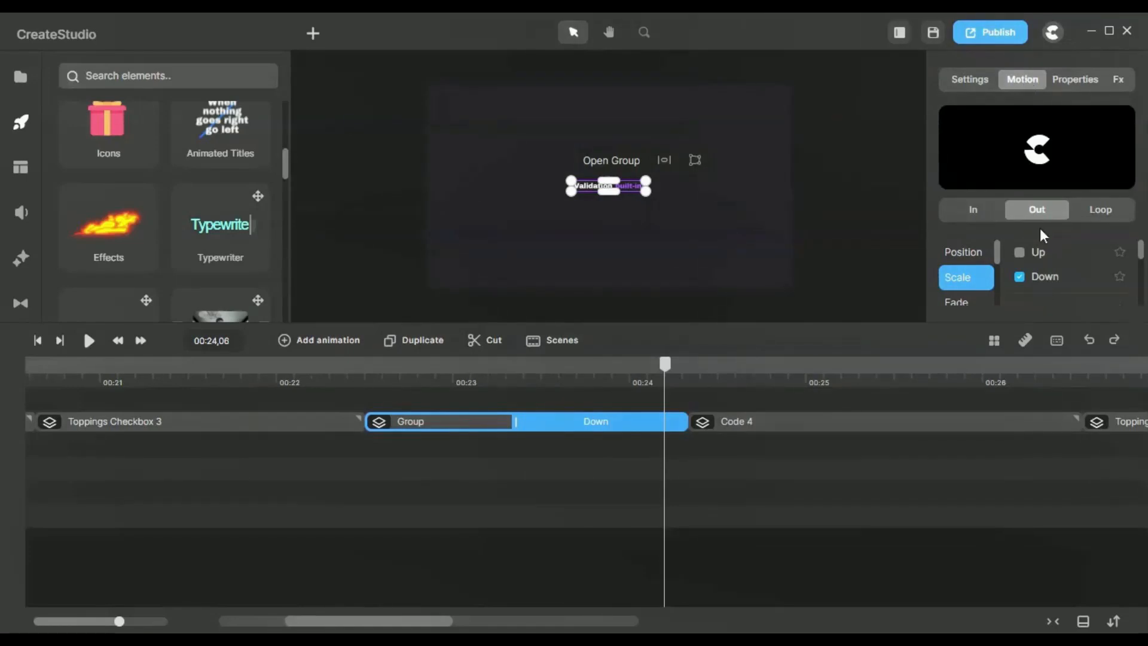
pyautogui.click(964, 254)
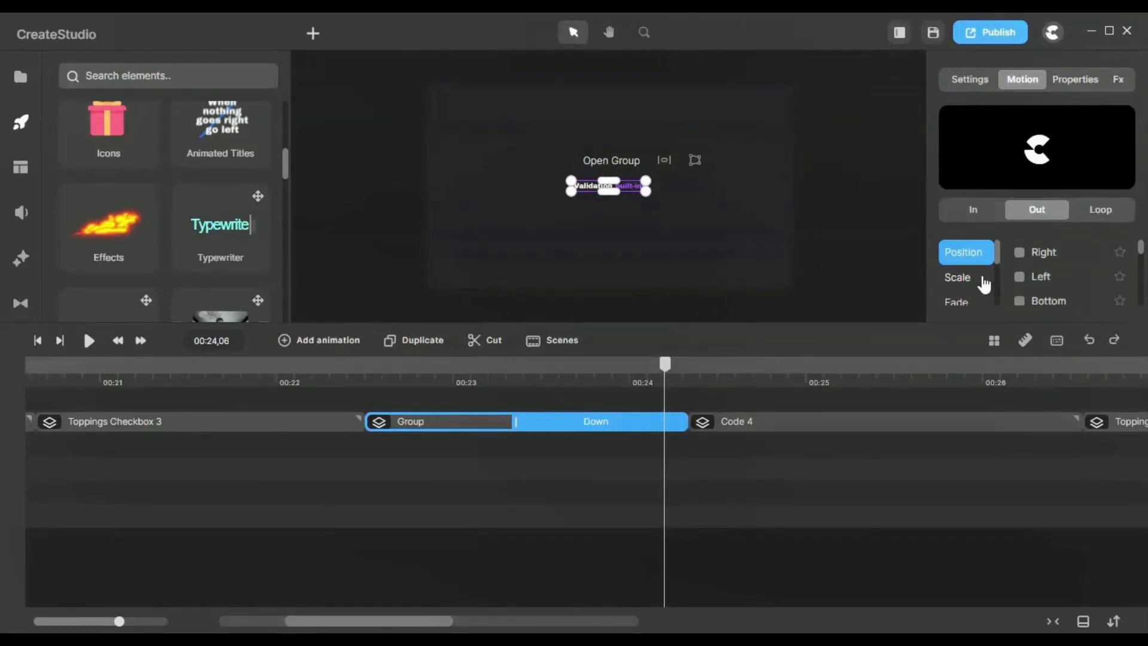
pyautogui.click(974, 286)
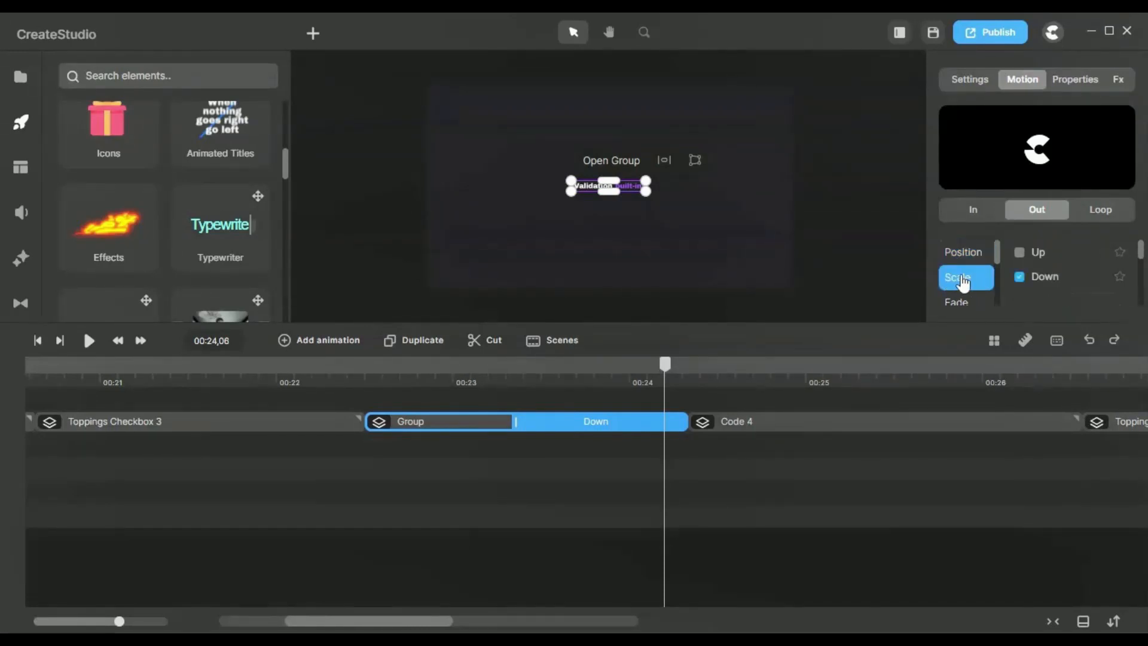
pyautogui.click(1052, 279)
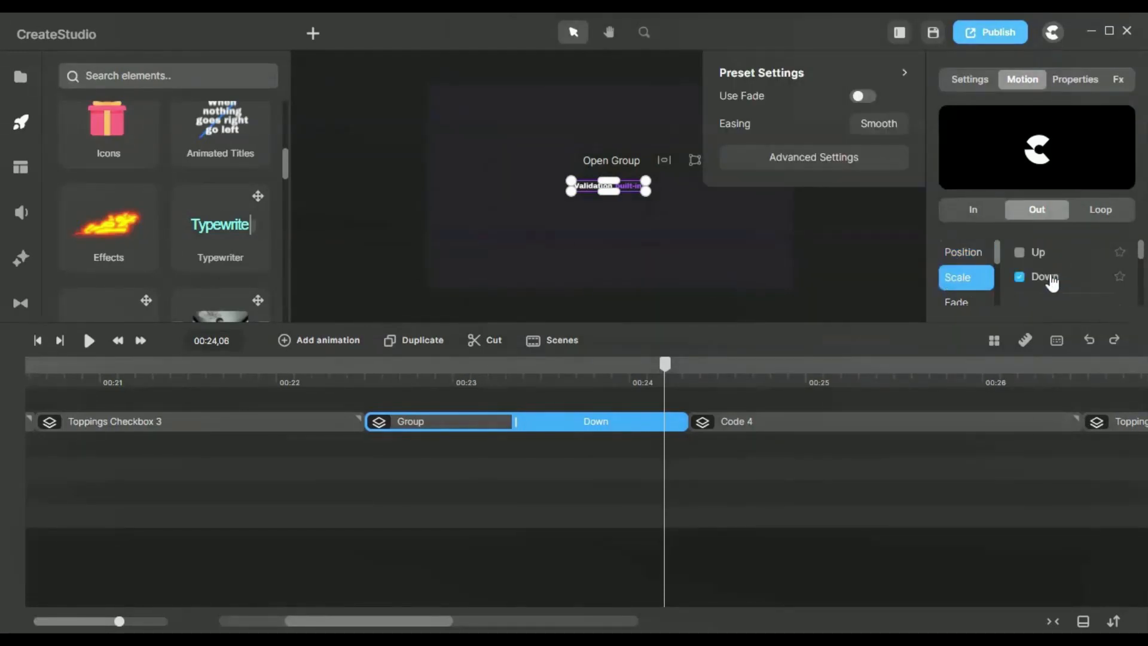